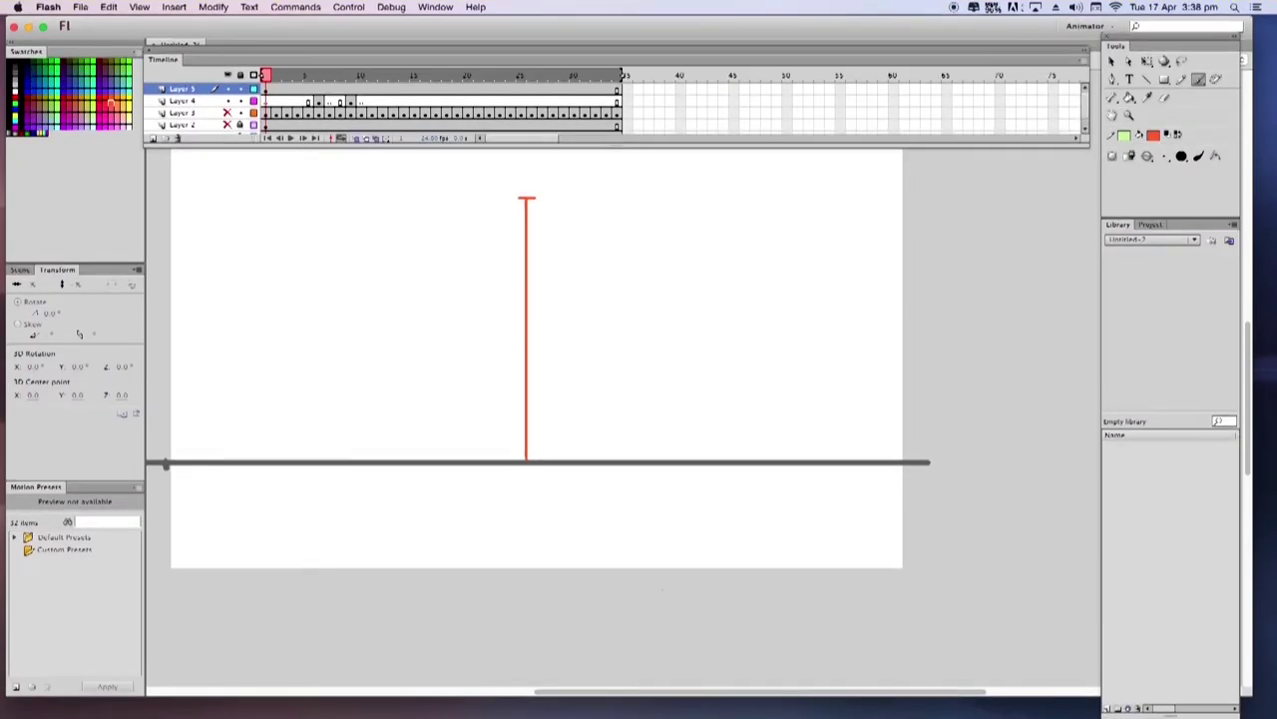
Show the vertical guide as outlines and, on a new layer, draw a blue ball at its upper end in frame 1.
click(254, 87)
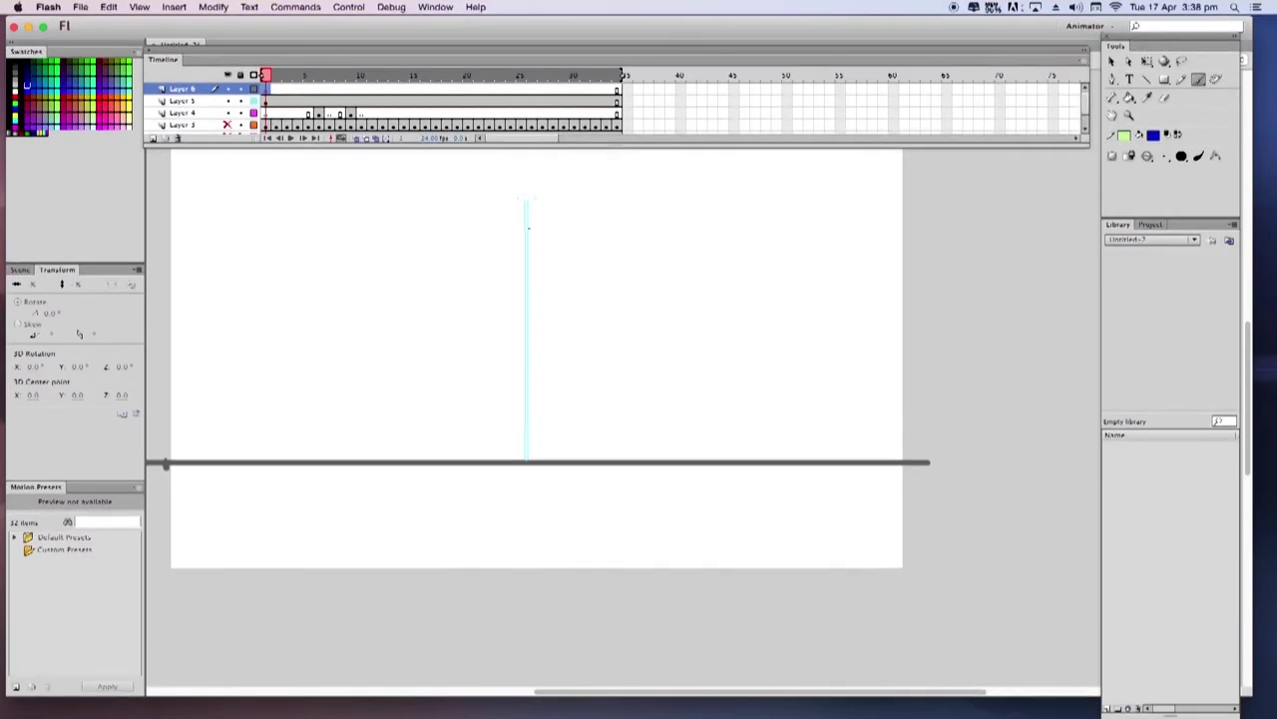
mouse_move(511, 201)
mouse_down()
mouse_move(503, 231)
mouse_move(544, 244)
mouse_move(554, 214)
mouse_move(521, 198)
mouse_up()
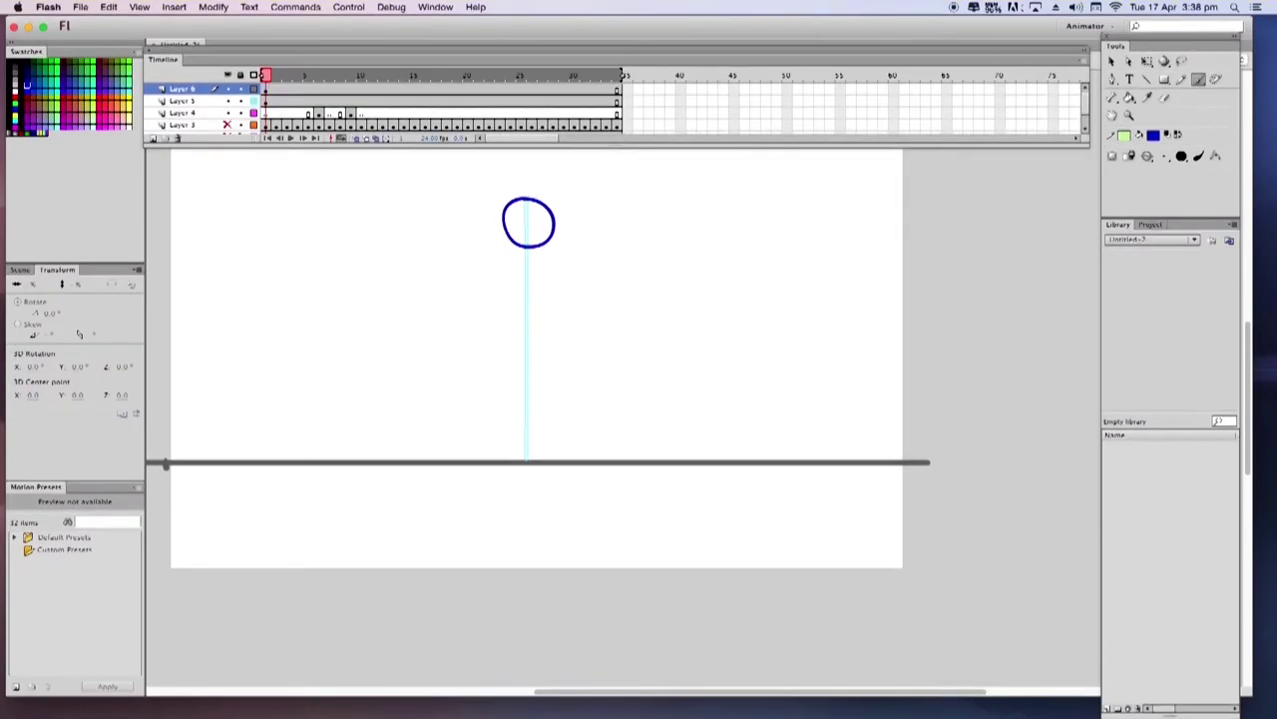
key(F7)
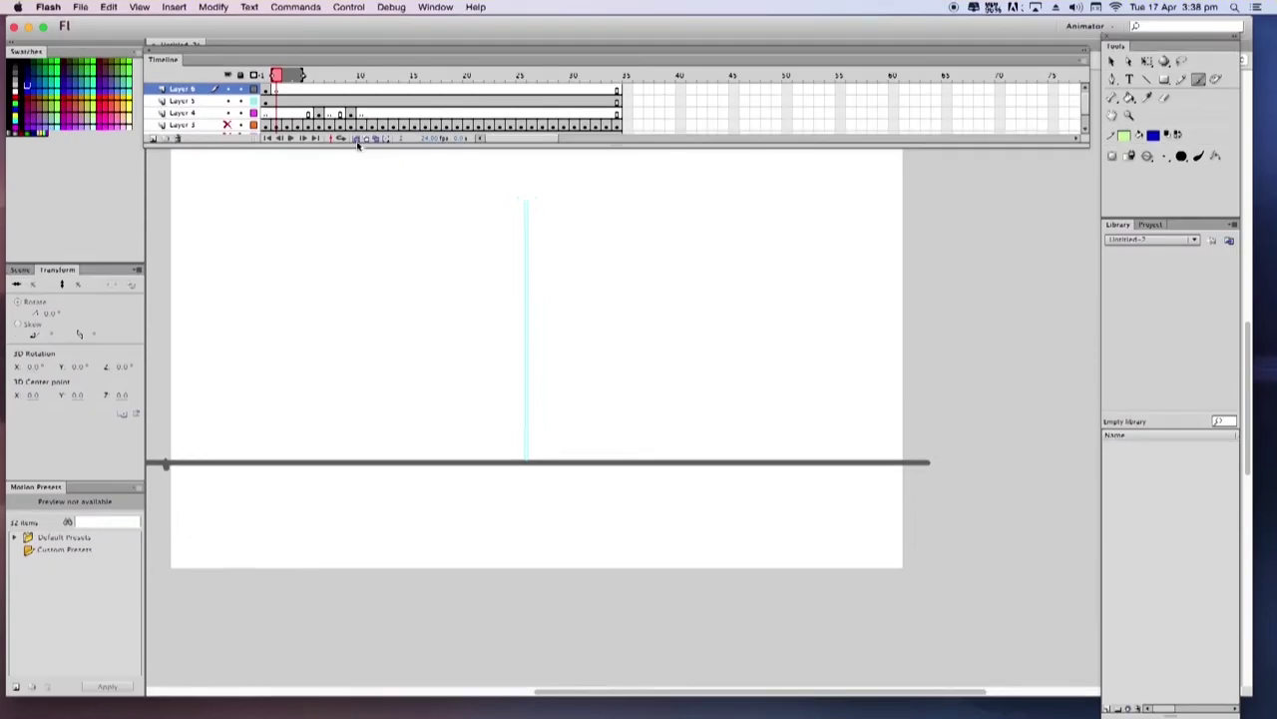
With onion skinning on, draw the blue ball gradually falling along the guide in frames 2 to 5, each on its own keyframe.
drag(267, 75, 263, 75)
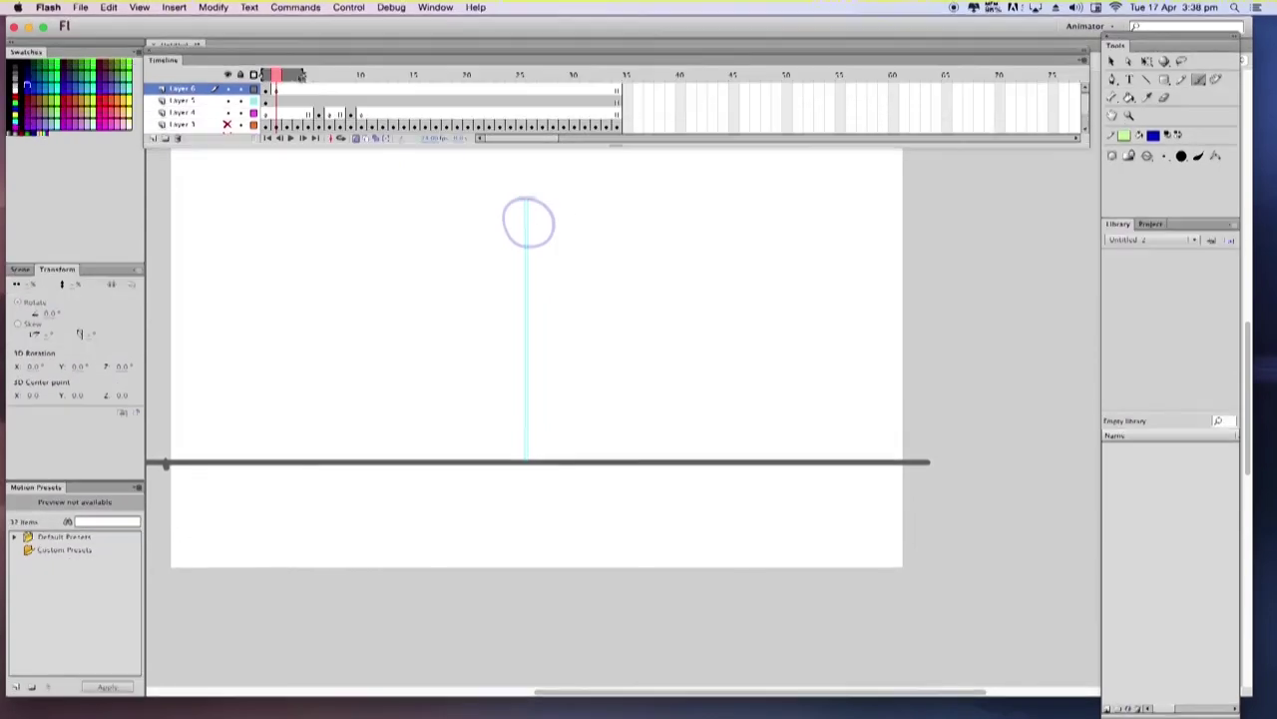
mouse_move(521, 206)
mouse_down()
mouse_move(524, 255)
mouse_move(548, 248)
mouse_move(553, 222)
mouse_move(530, 206)
mouse_move(507, 219)
mouse_move(512, 263)
mouse_move(530, 269)
mouse_move(554, 245)
mouse_move(526, 217)
mouse_move(501, 250)
mouse_move(513, 276)
mouse_move(548, 274)
mouse_move(535, 233)
mouse_up()
key(F7)
key(F7)
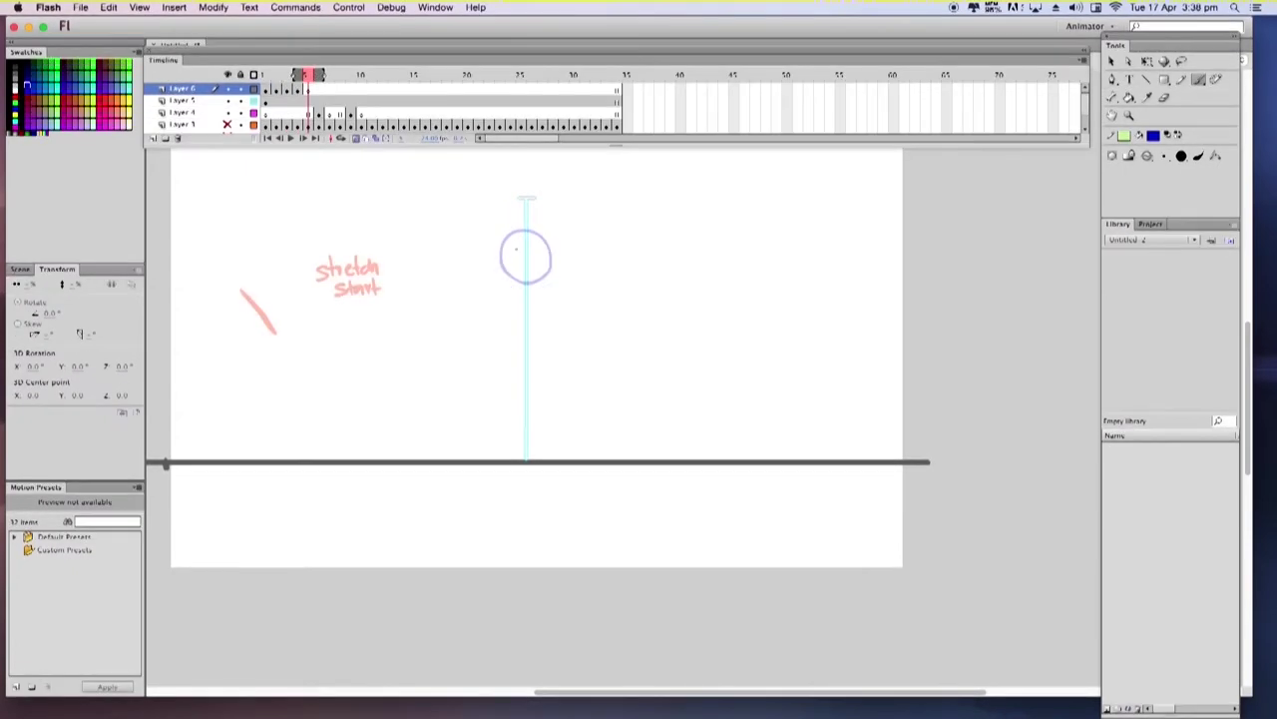
mouse_move(516, 248)
mouse_down()
mouse_move(502, 275)
mouse_move(515, 308)
mouse_move(541, 304)
mouse_move(549, 276)
mouse_move(525, 246)
mouse_move(509, 255)
mouse_up()
key(F7)
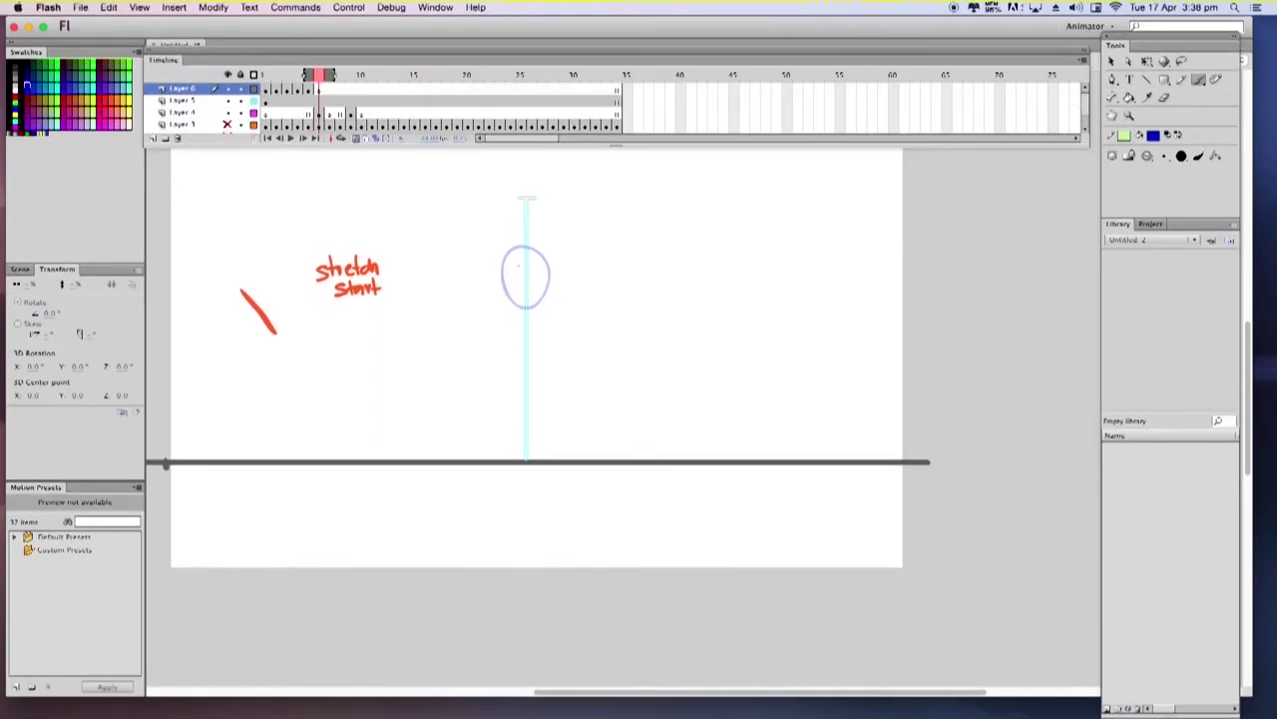
mouse_move(516, 267)
mouse_down()
mouse_move(503, 296)
mouse_move(521, 325)
mouse_move(544, 309)
mouse_move(546, 285)
mouse_move(525, 263)
mouse_move(504, 321)
mouse_move(523, 358)
mouse_move(548, 333)
mouse_move(545, 303)
mouse_move(519, 290)
mouse_up()
key(F7)
key(F7)
mouse_move(520, 334)
mouse_down()
mouse_move(511, 394)
mouse_move(532, 402)
mouse_move(546, 375)
mouse_move(521, 333)
mouse_move(508, 424)
mouse_move(530, 456)
mouse_move(546, 413)
mouse_move(522, 368)
mouse_up()
key(F7)
key(F7)
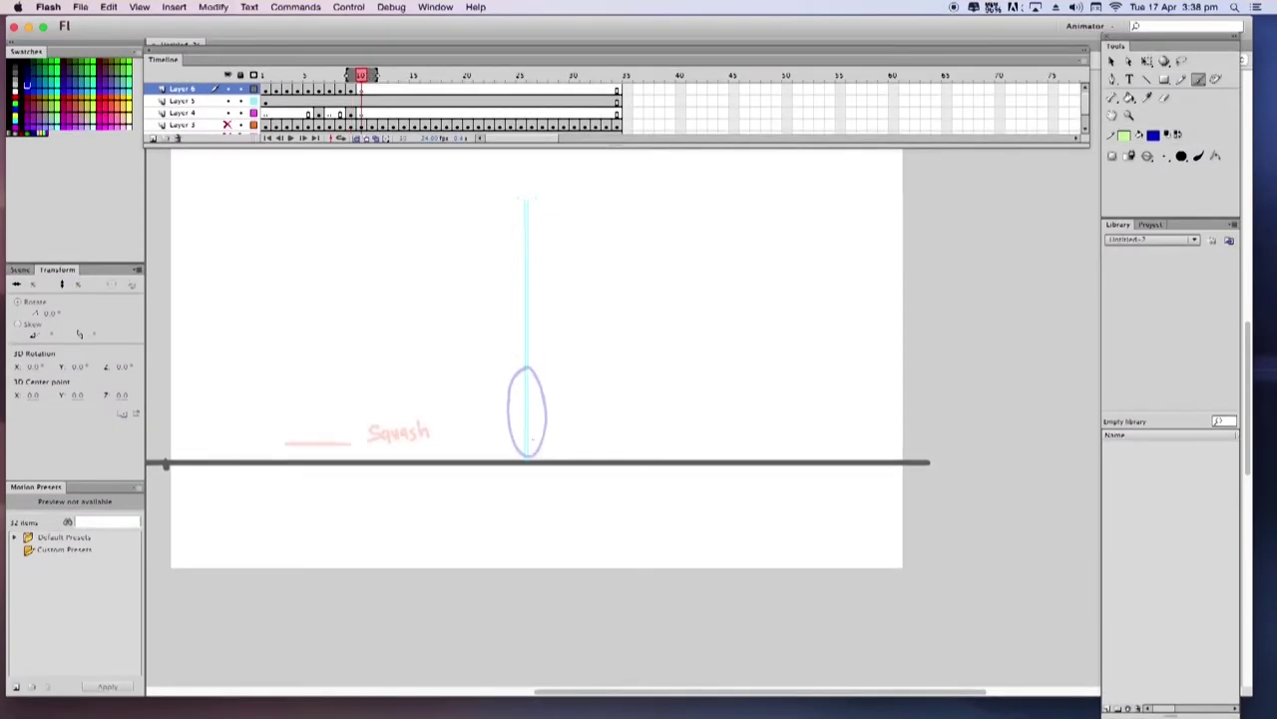
key(super+z)
key(super+z)
key(super+z)
key(super+z)
key(super+z)
key(super+z)
key(super+z)
key(super+z)
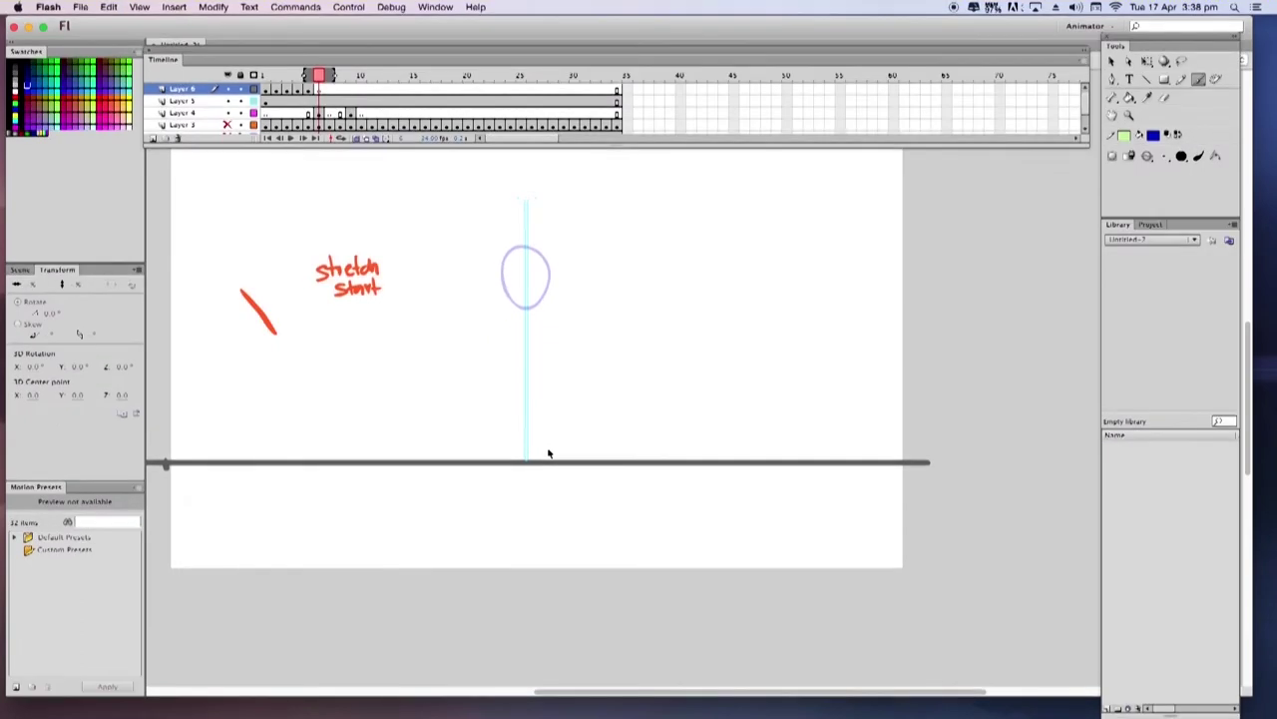
Draw the increasingly stretched ball falling in frames 6 to 8, reaching the ground line in frame 8.
mouse_move(519, 283)
mouse_down()
mouse_move(538, 291)
mouse_move(522, 281)
mouse_up()
key(F7)
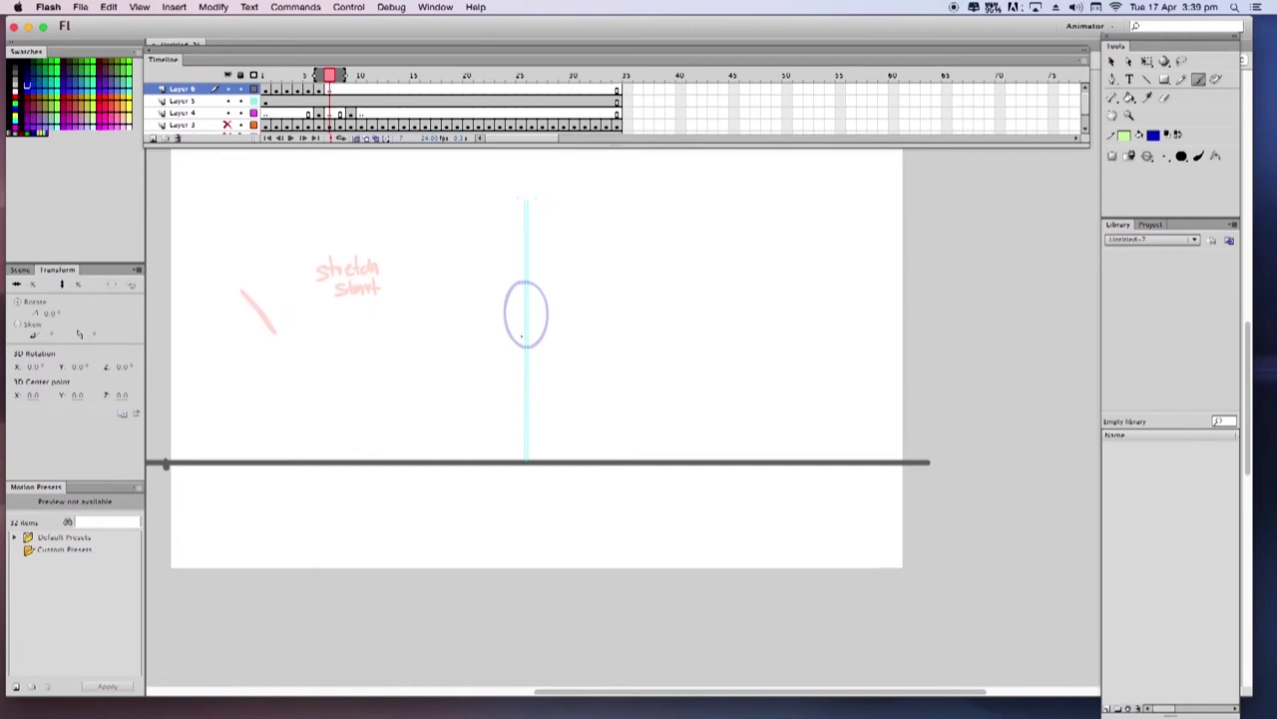
mouse_move(522, 325)
mouse_down()
mouse_move(507, 351)
mouse_move(519, 392)
mouse_move(545, 382)
mouse_move(546, 344)
mouse_move(521, 324)
mouse_up()
key(F7)
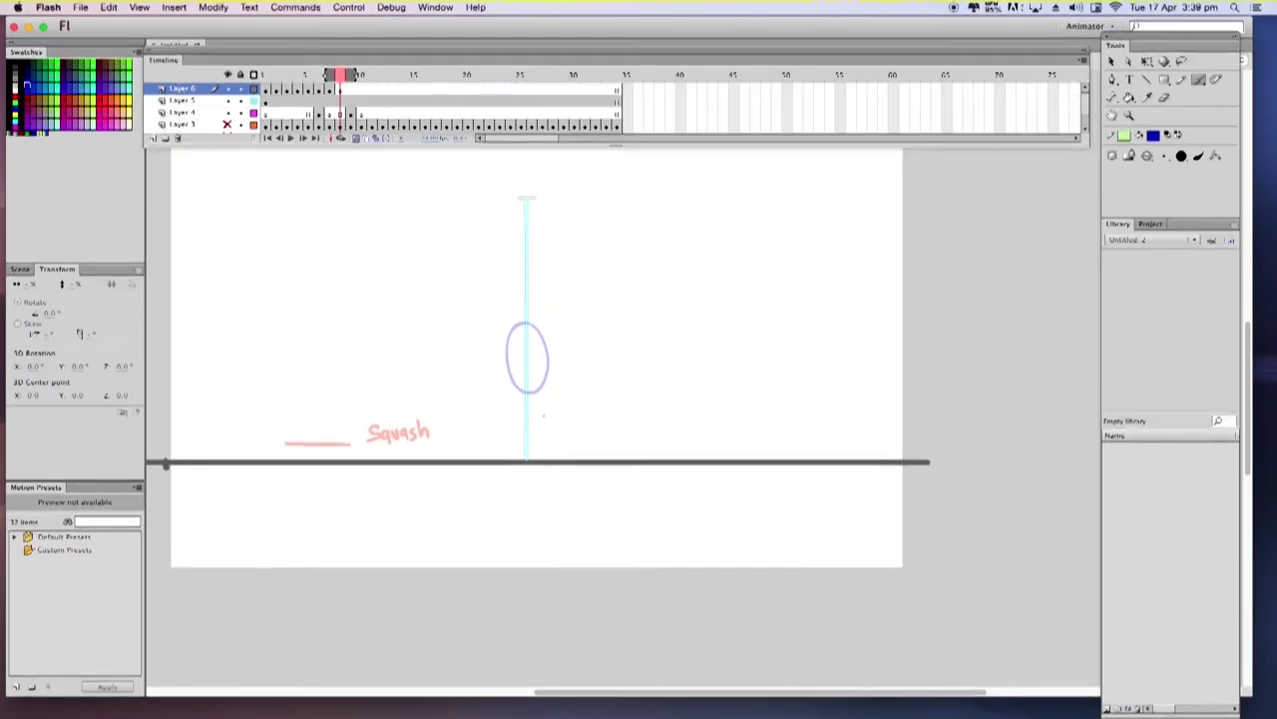
mouse_move(522, 380)
mouse_down()
mouse_move(515, 444)
mouse_move(542, 391)
mouse_move(521, 376)
mouse_up()
key(period)
key(F7)
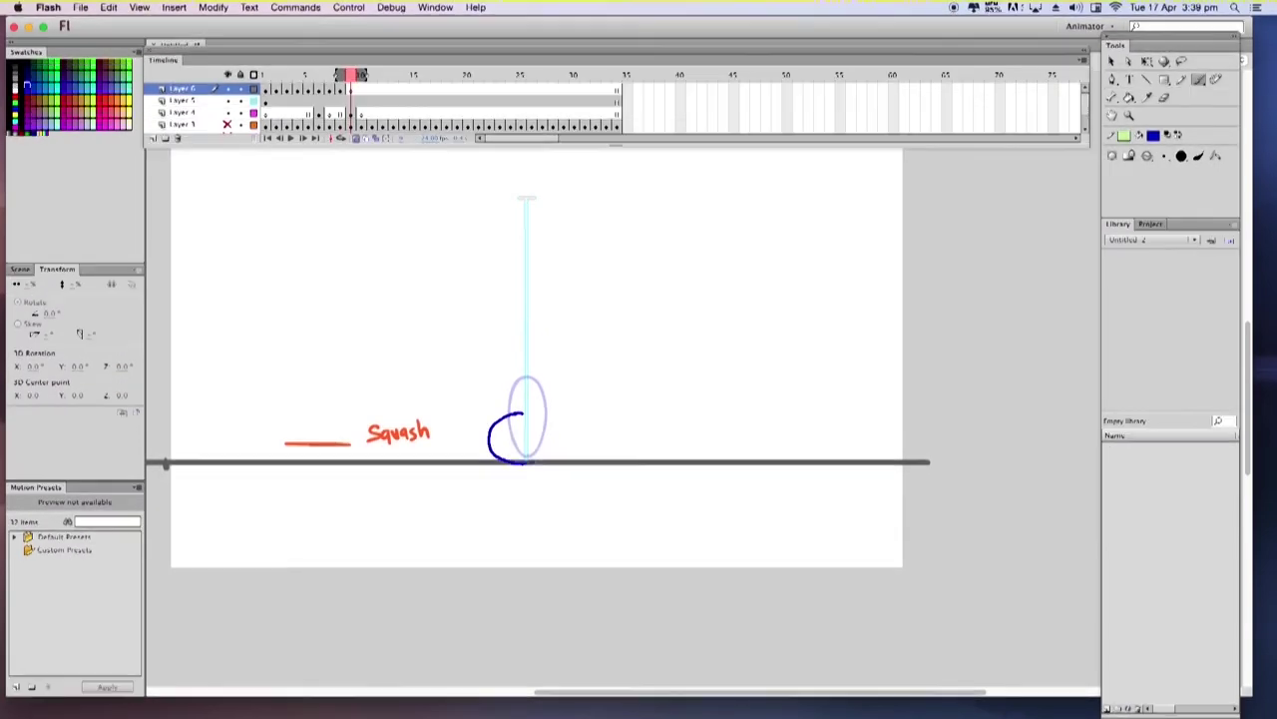
drag(554, 424, 511, 413)
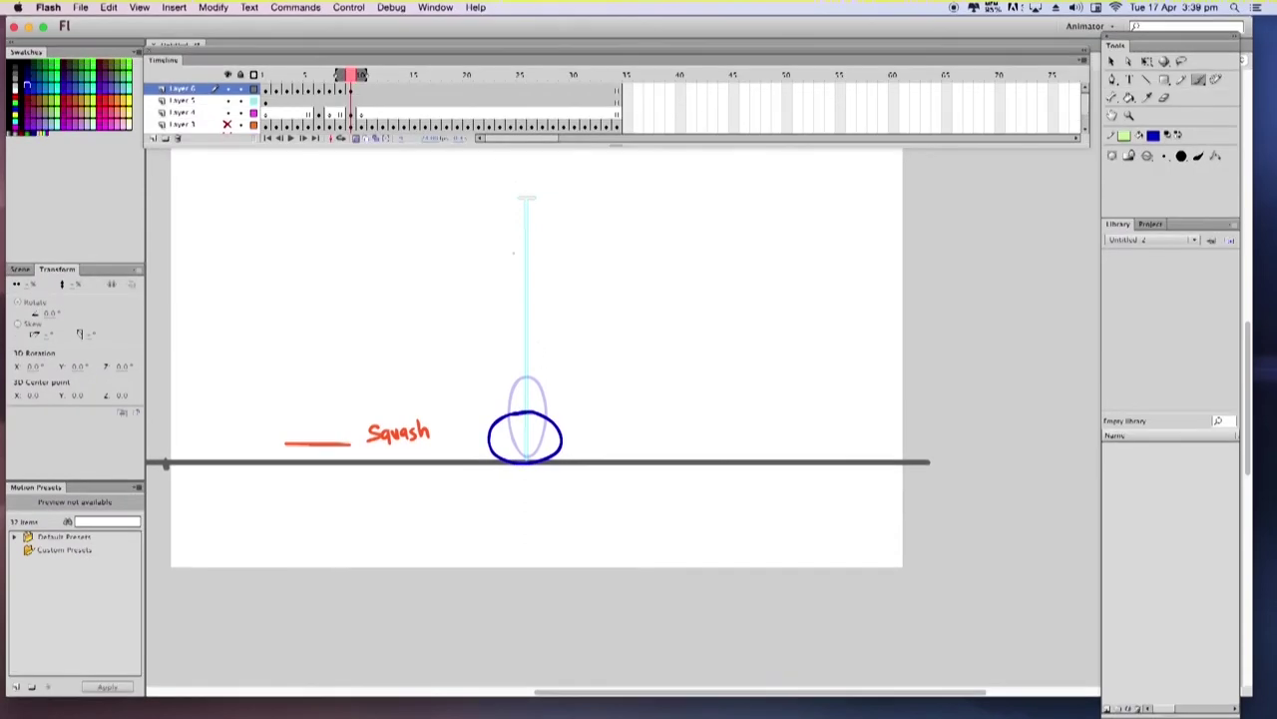
mouse_move(350, 75)
mouse_down()
mouse_move(264, 80)
mouse_move(361, 96)
mouse_up()
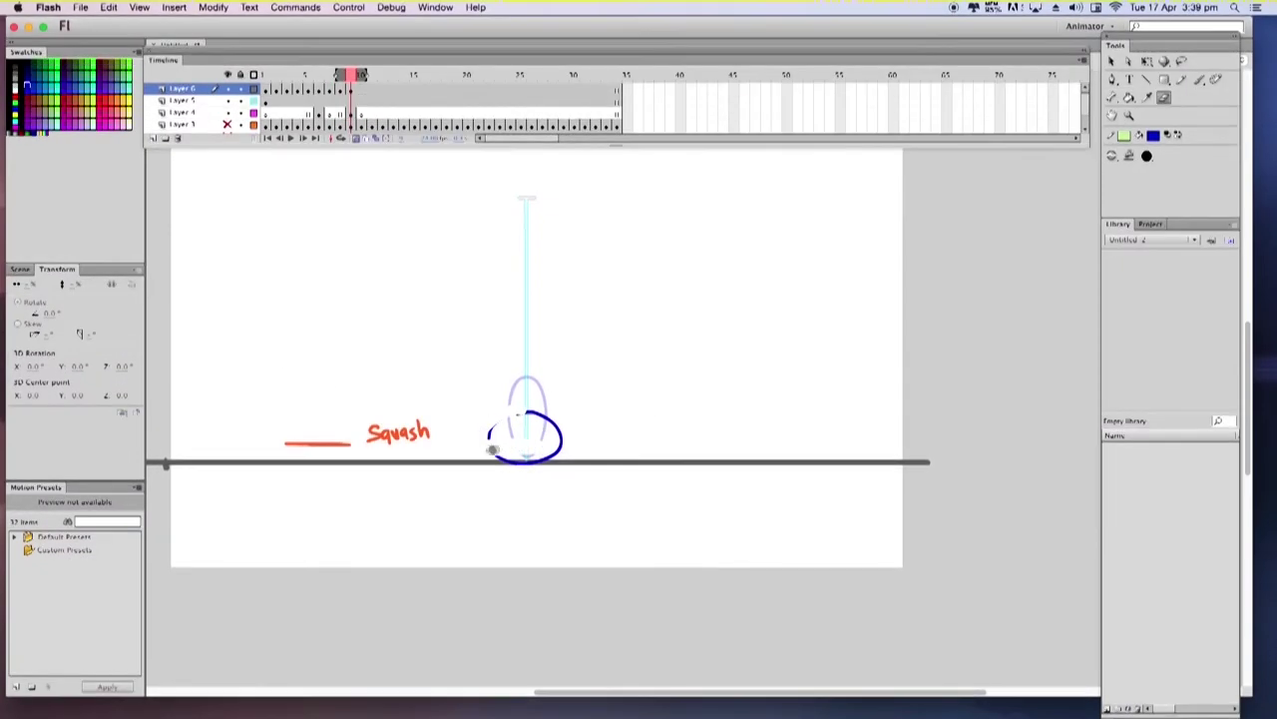
key(super+z)
key(super+z)
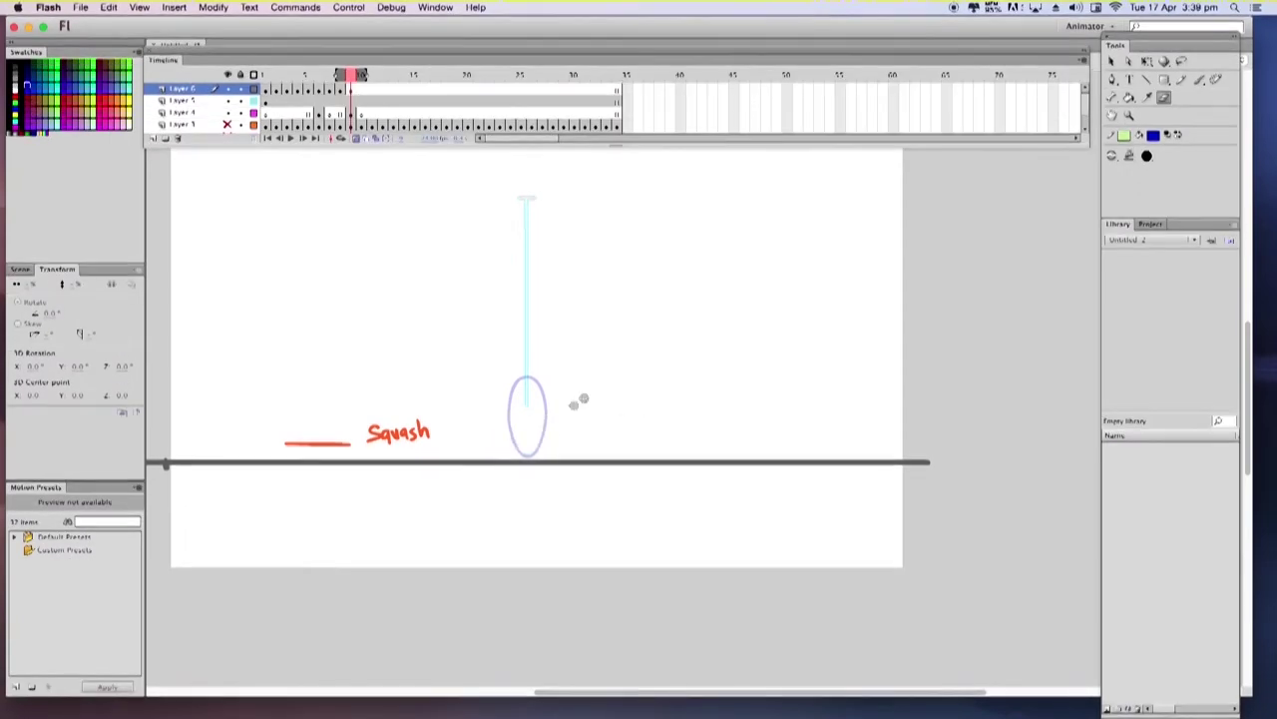
Brush a squashed, wide ball resting on the ground line in frame 9 and start a blank keyframe at frame 10.
key(b)
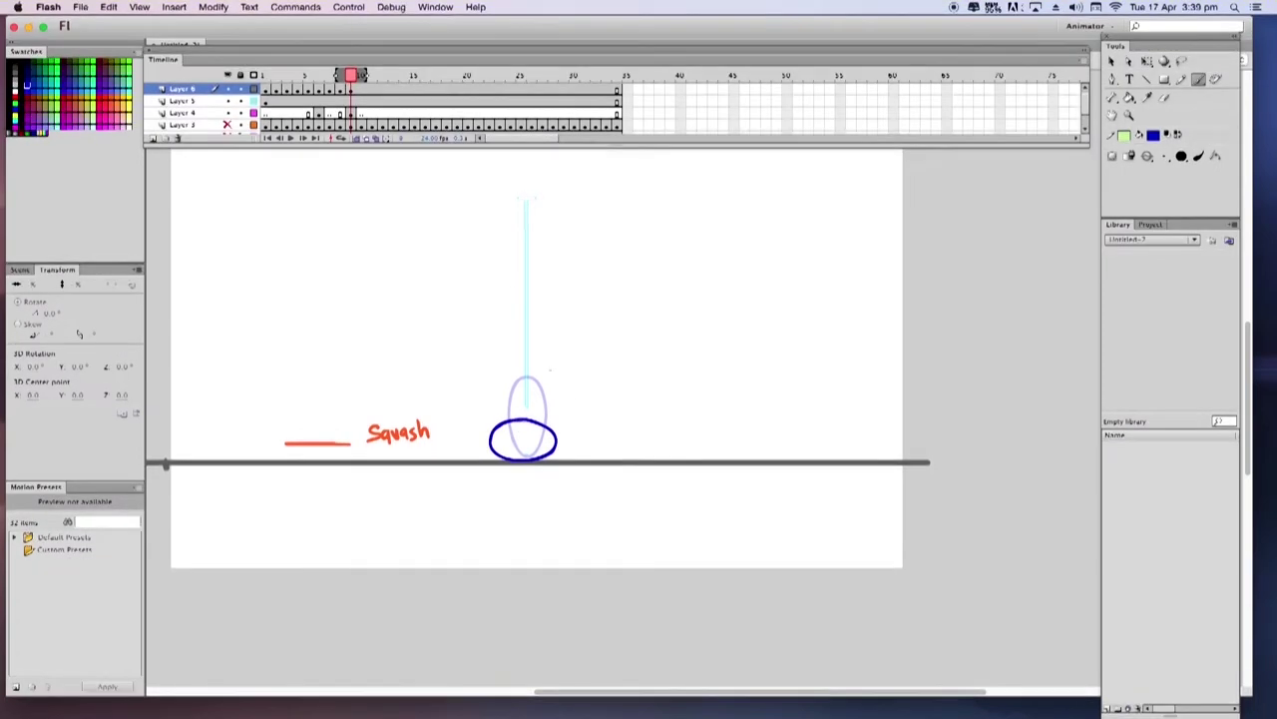
mouse_move(352, 79)
mouse_down()
mouse_move(266, 82)
mouse_move(360, 87)
mouse_move(348, 89)
mouse_up()
click(361, 91)
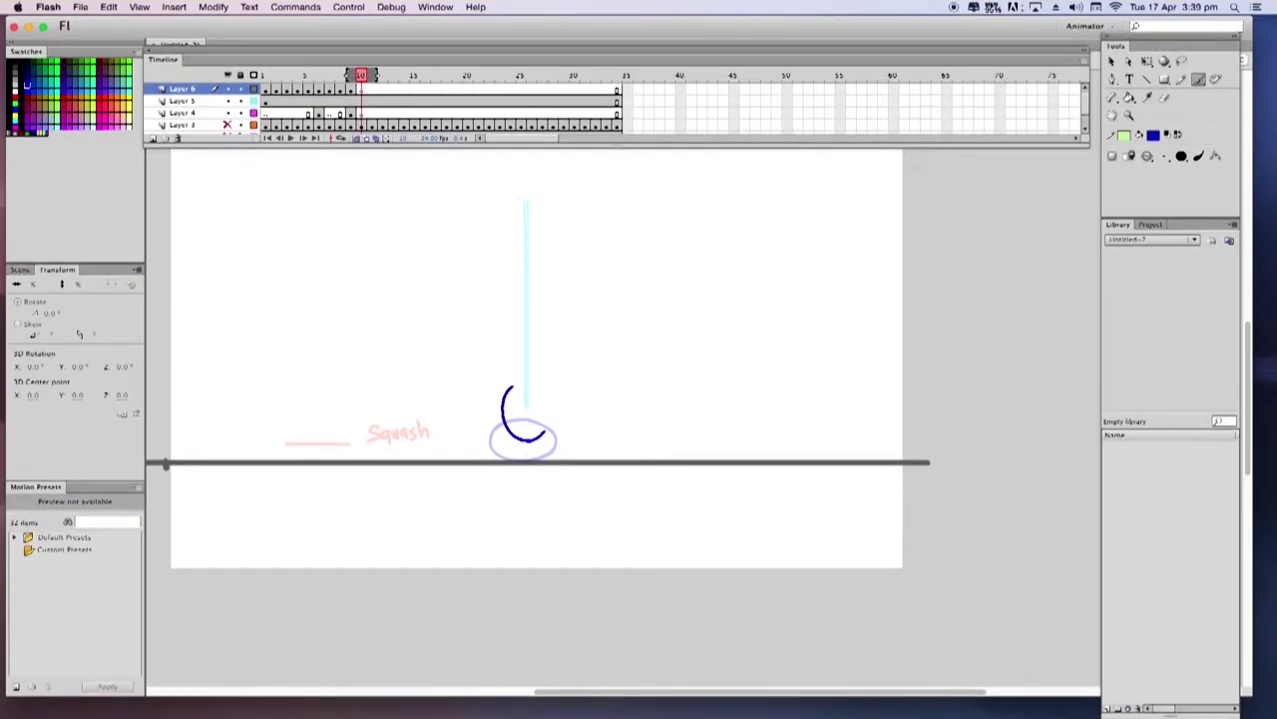
Draw the rebounding ball just above the squashed one in frame 10 and stretch it upward with Free Transform.
drag(544, 389, 512, 388)
key(F7)
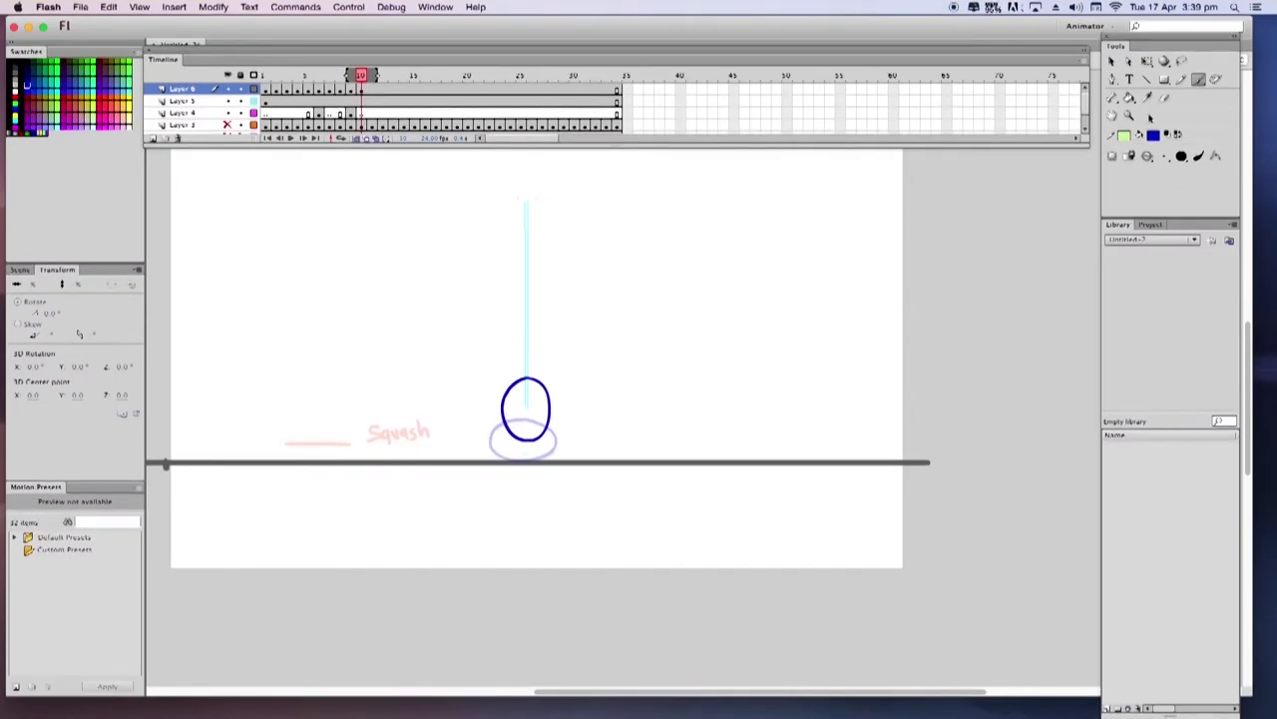
drag(483, 358, 564, 446)
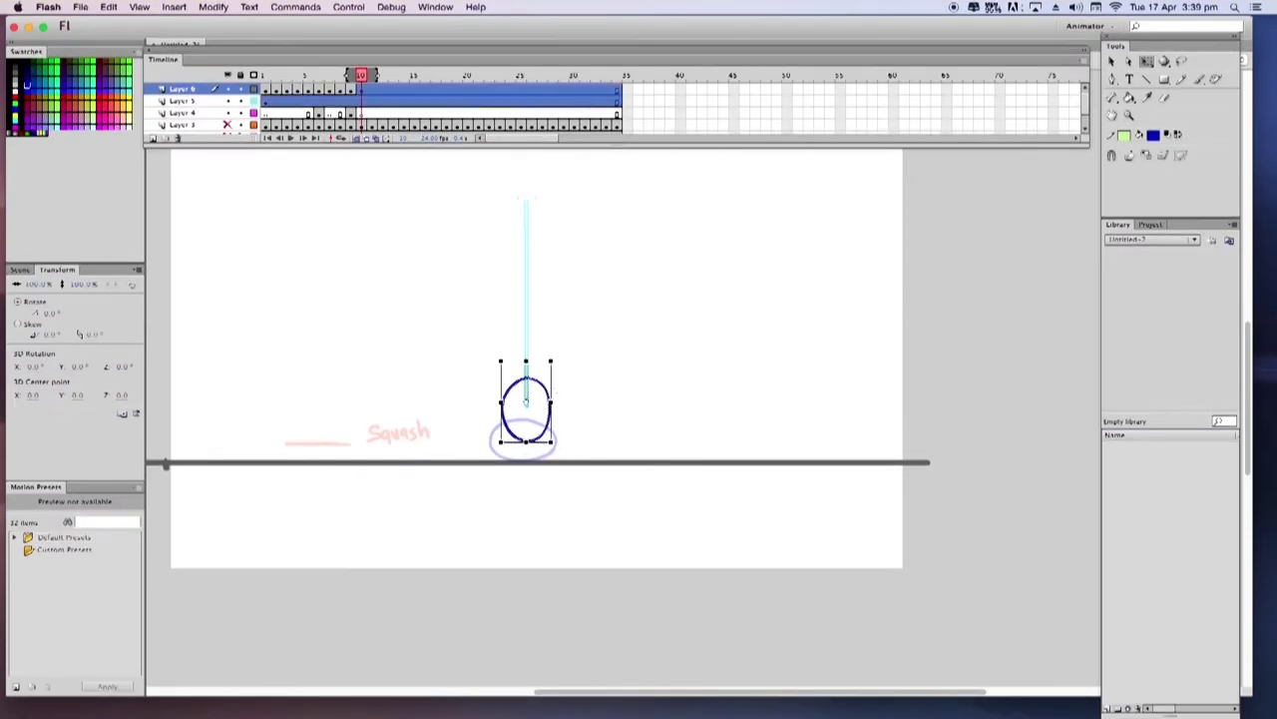
drag(526, 359, 526, 347)
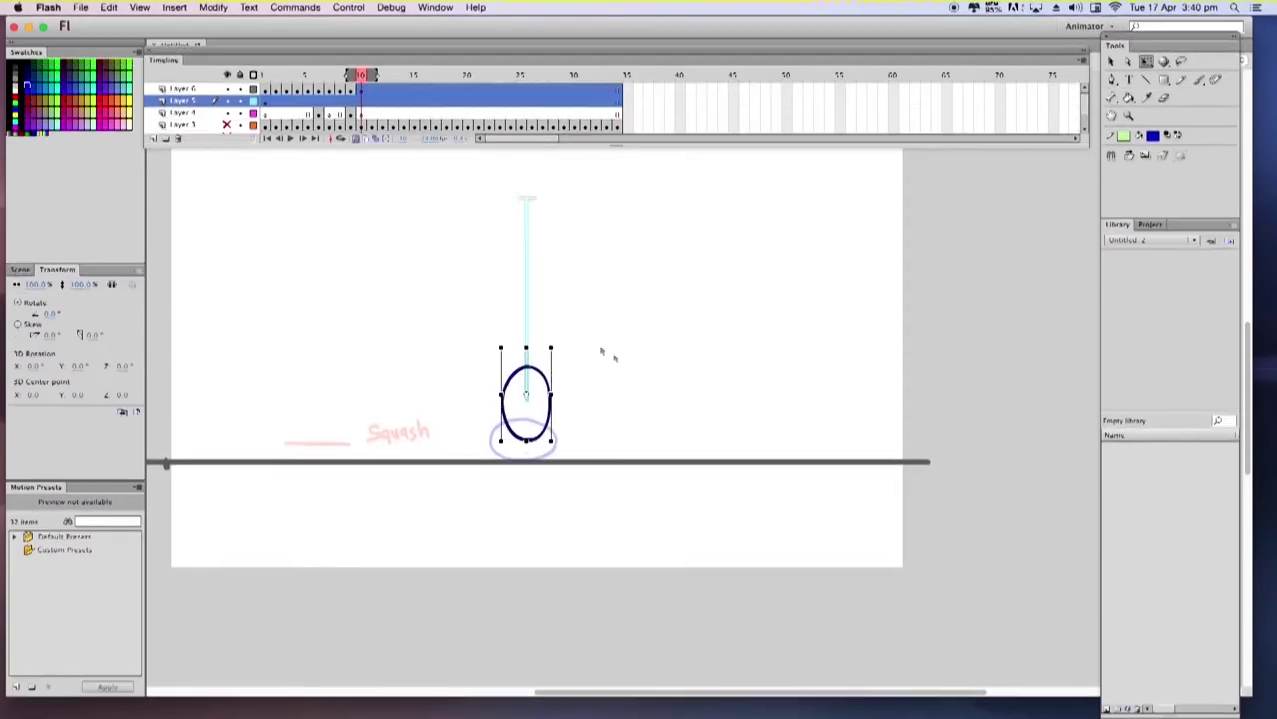
click(602, 351)
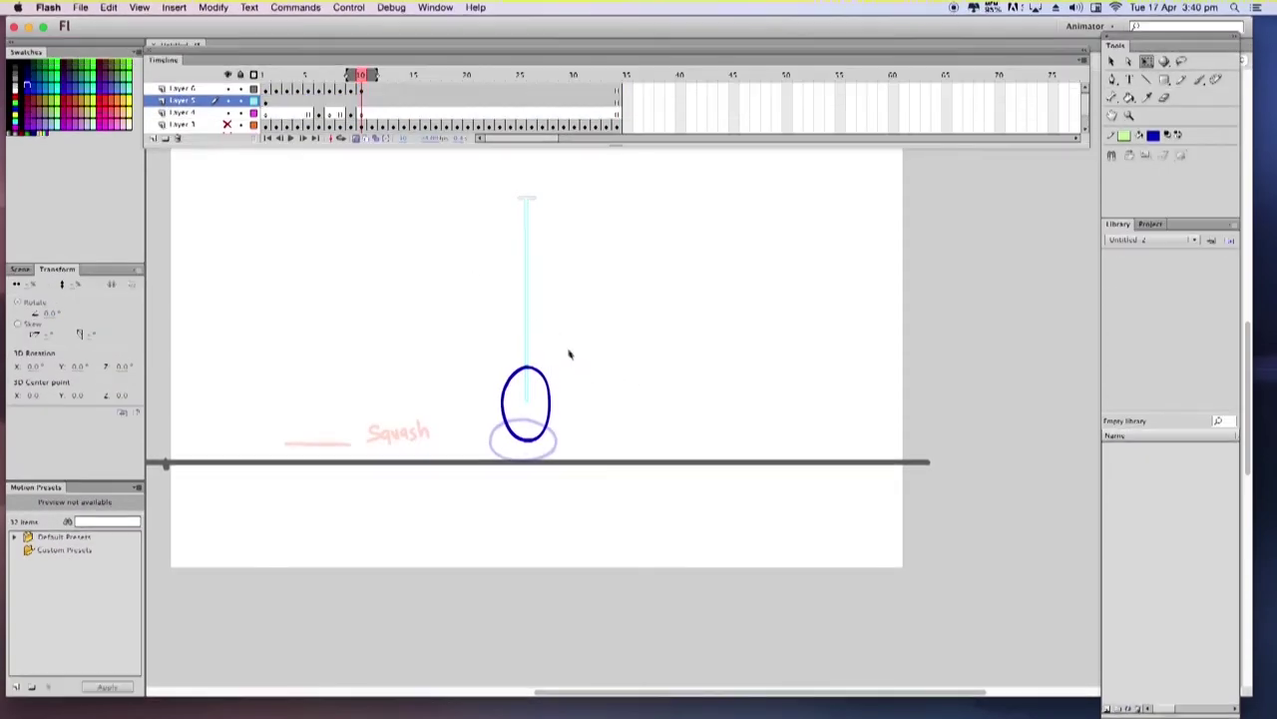
Undo the blank keyframe added to the guide layer and insert one at frame 11 of Layer 6 instead.
key(F7)
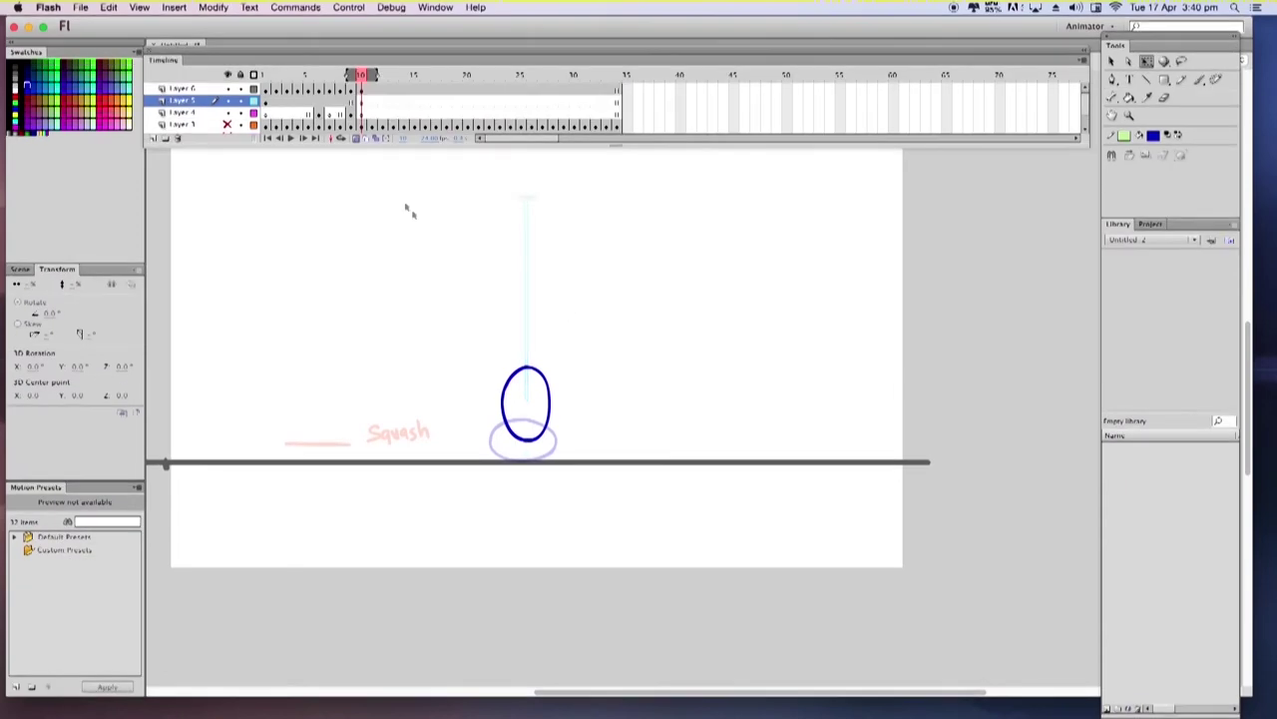
key(super+z)
mouse_move(361, 75)
mouse_down()
mouse_move(337, 75)
mouse_move(361, 78)
mouse_up()
click(363, 90)
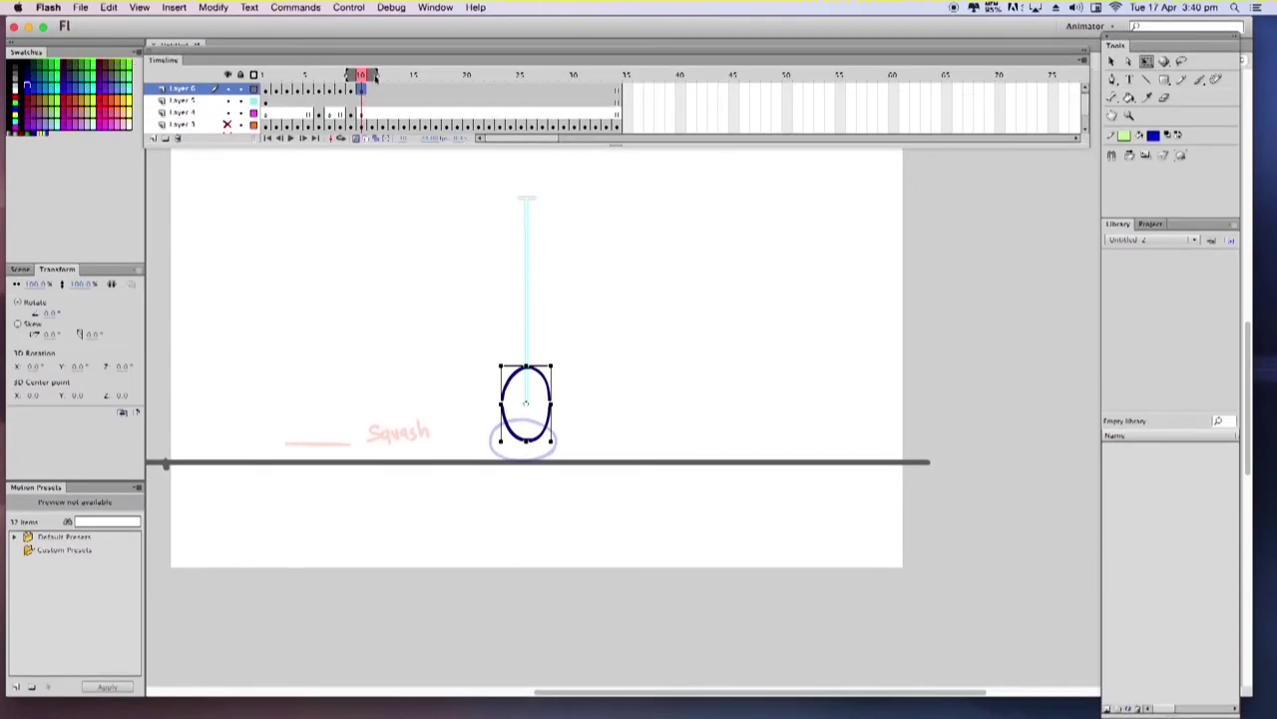
key(F7)
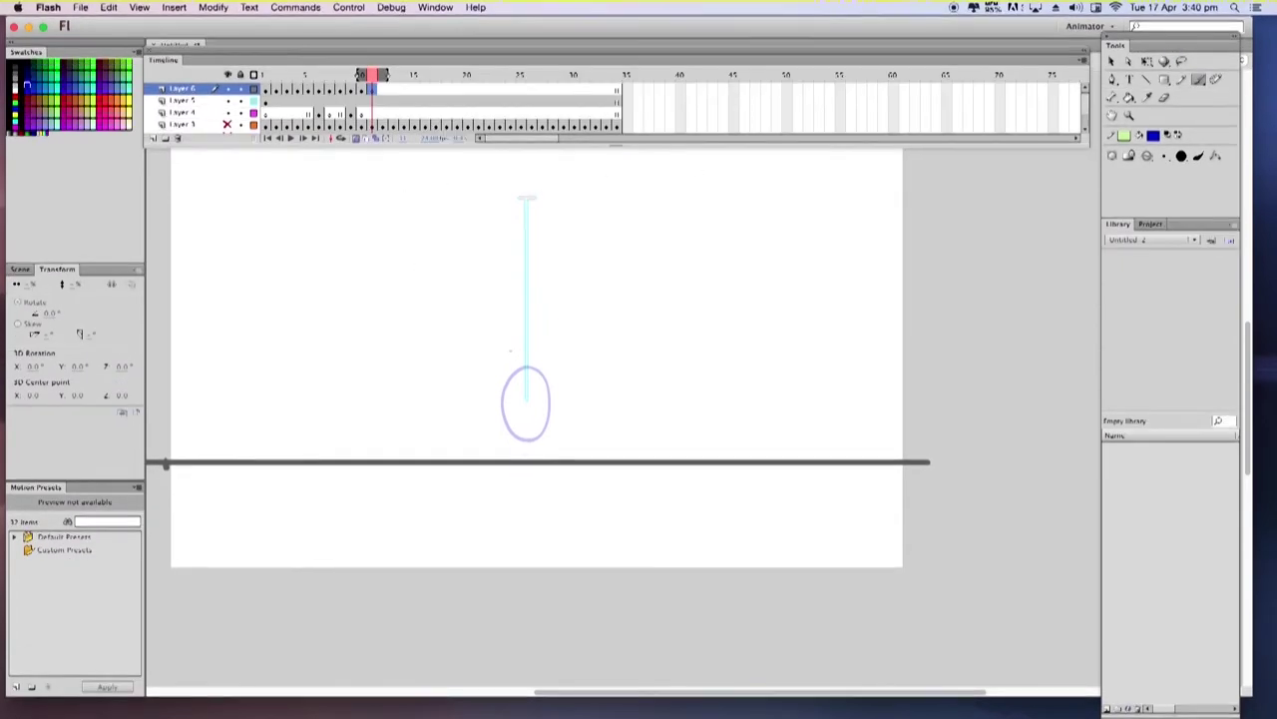
Draw the ball rising along the guide and regaining its round shape in frames 11 to 14.
mouse_move(510, 347)
mouse_down()
mouse_move(530, 400)
mouse_move(548, 385)
mouse_move(538, 341)
mouse_move(509, 349)
mouse_move(509, 324)
mouse_move(519, 352)
mouse_move(541, 352)
mouse_move(551, 327)
mouse_move(542, 295)
mouse_move(525, 291)
mouse_move(537, 325)
mouse_move(556, 285)
mouse_move(540, 271)
mouse_move(513, 275)
mouse_move(532, 305)
mouse_move(557, 291)
mouse_move(559, 270)
mouse_move(529, 249)
mouse_move(512, 289)
mouse_move(545, 281)
mouse_up()
key(F7)
key(F7)
key(F7)
key(F7)
key(super+z)
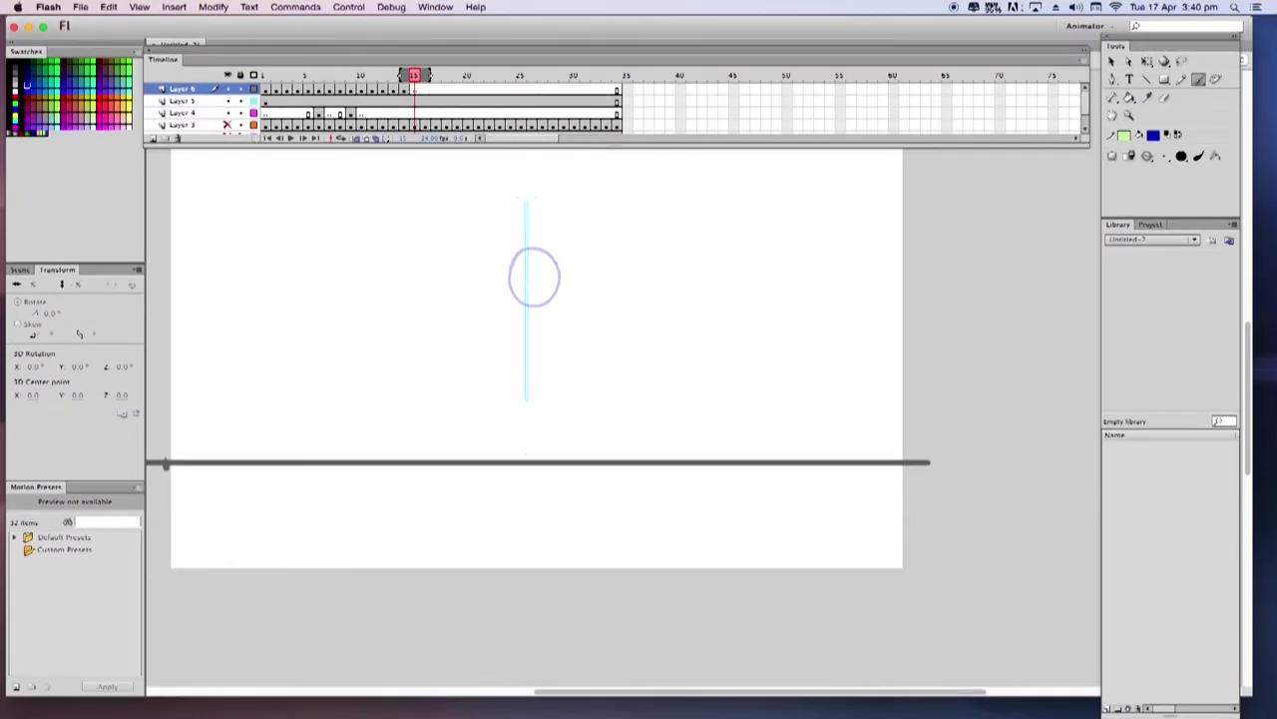
Draw the ball slowing toward the peak of its bounce in frames 15 to 18, redoing the frame 15 drawing.
mouse_move(523, 286)
mouse_down()
mouse_move(556, 265)
mouse_move(531, 236)
mouse_move(501, 251)
mouse_move(503, 268)
mouse_move(540, 289)
mouse_move(557, 272)
mouse_move(557, 256)
mouse_move(524, 241)
mouse_move(505, 269)
mouse_move(527, 292)
mouse_up()
key(super+z)
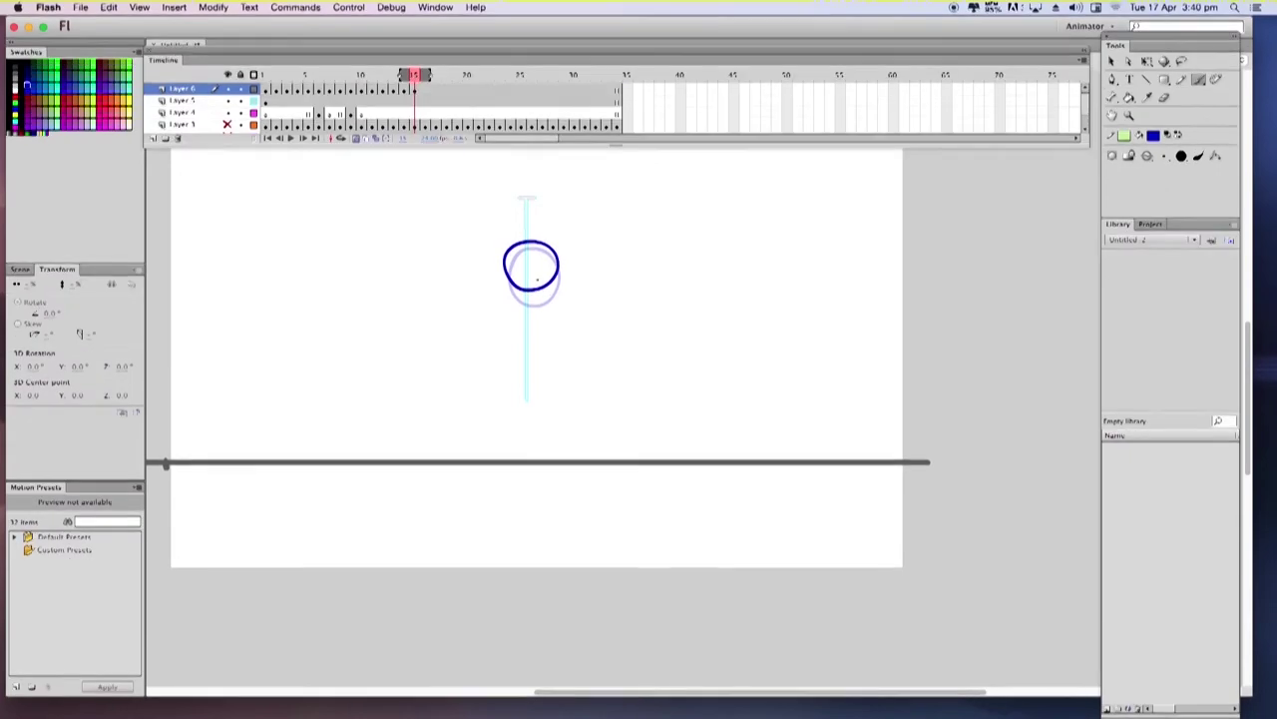
key(F7)
mouse_move(552, 265)
mouse_down()
mouse_move(545, 229)
mouse_move(506, 248)
mouse_move(521, 279)
mouse_move(549, 267)
mouse_move(548, 220)
mouse_move(513, 254)
mouse_move(552, 228)
mouse_move(529, 206)
mouse_move(506, 214)
mouse_move(534, 189)
mouse_move(496, 215)
mouse_move(547, 210)
mouse_move(522, 187)
mouse_up()
key(F7)
key(F7)
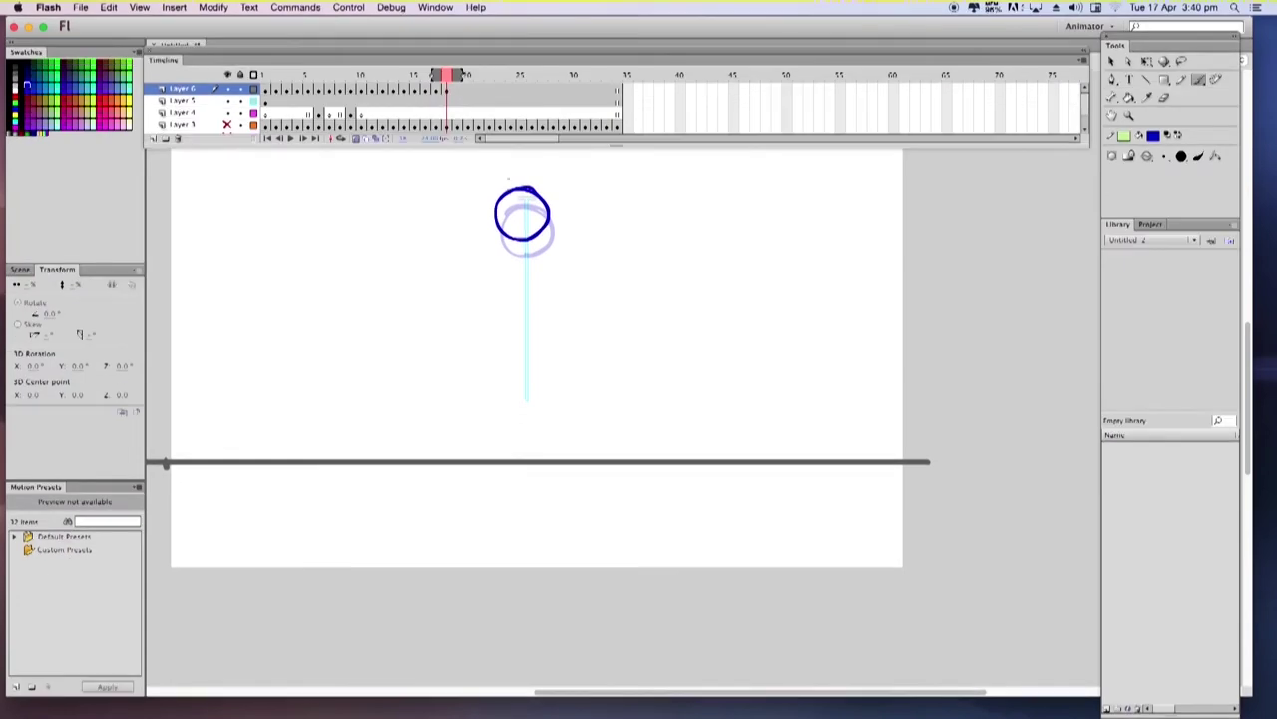
Extend the onion-skin range back to frame 1 to review the ball spacing and play the animation.
mouse_move(446, 78)
mouse_down()
mouse_move(266, 75)
mouse_move(425, 77)
mouse_move(443, 90)
mouse_up()
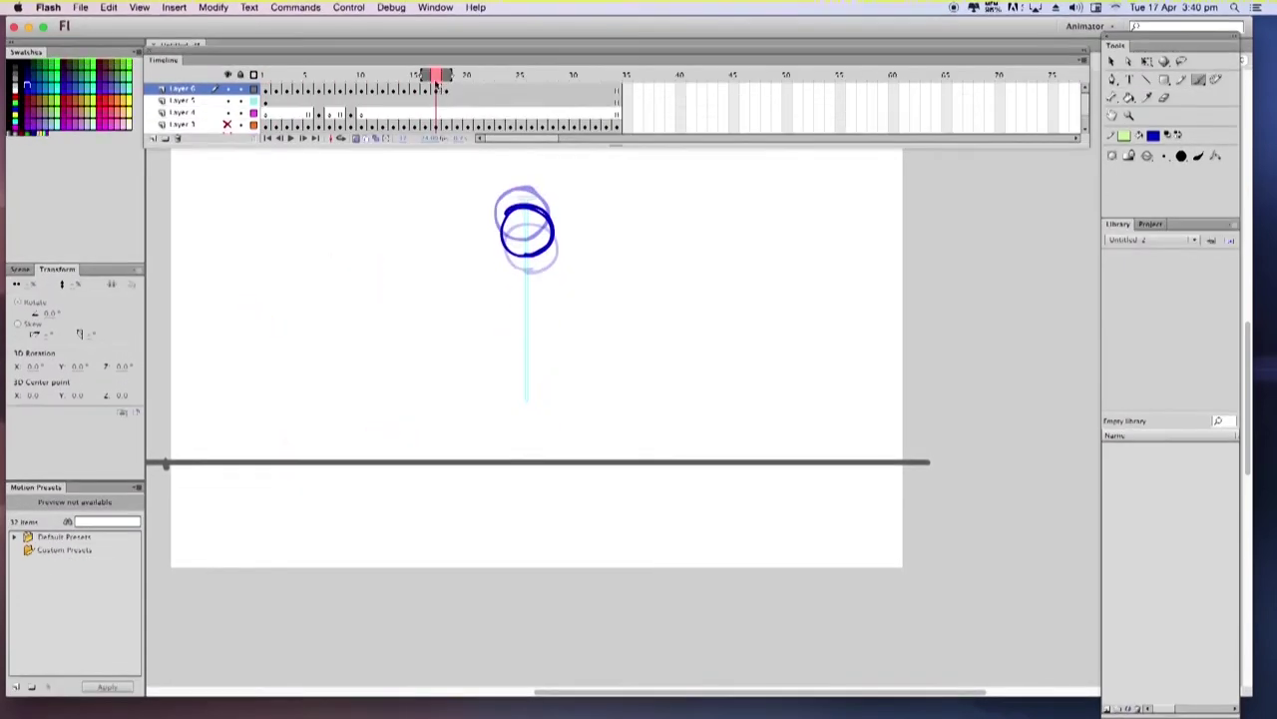
drag(272, 80, 236, 72)
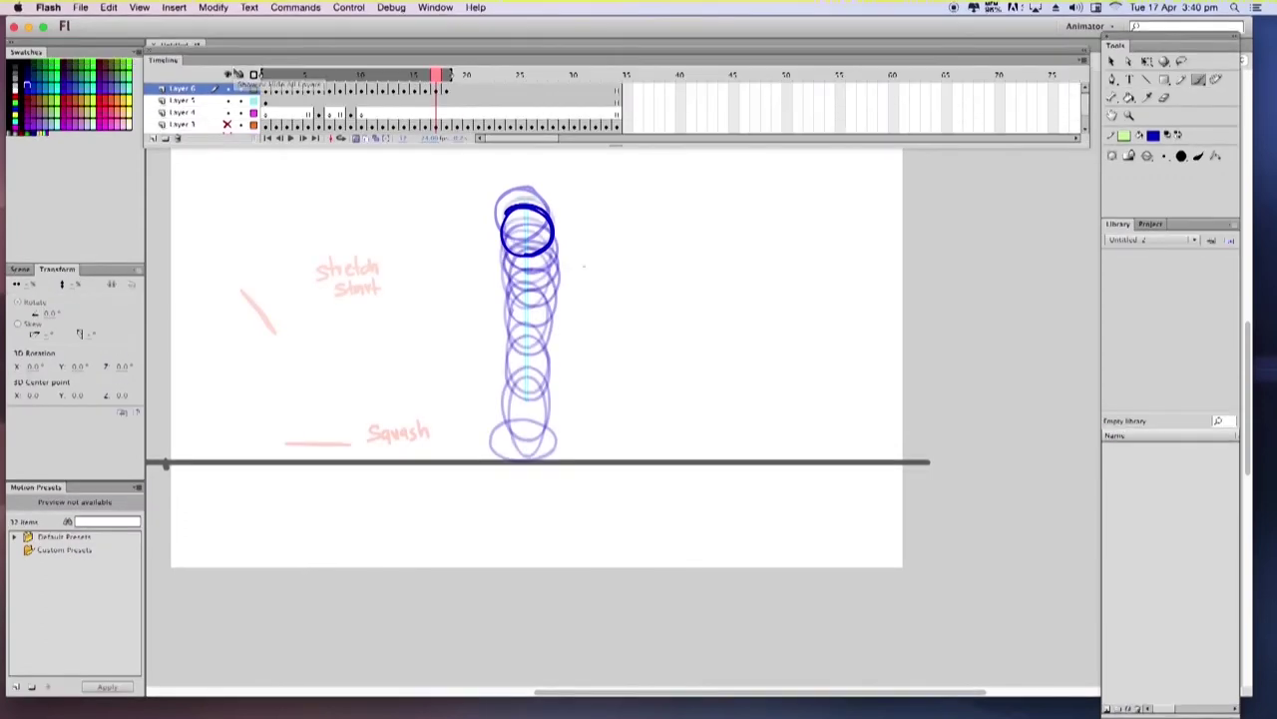
mouse_move(444, 76)
mouse_down()
mouse_move(305, 83)
mouse_move(194, 110)
mouse_move(445, 101)
mouse_up()
key(Return)
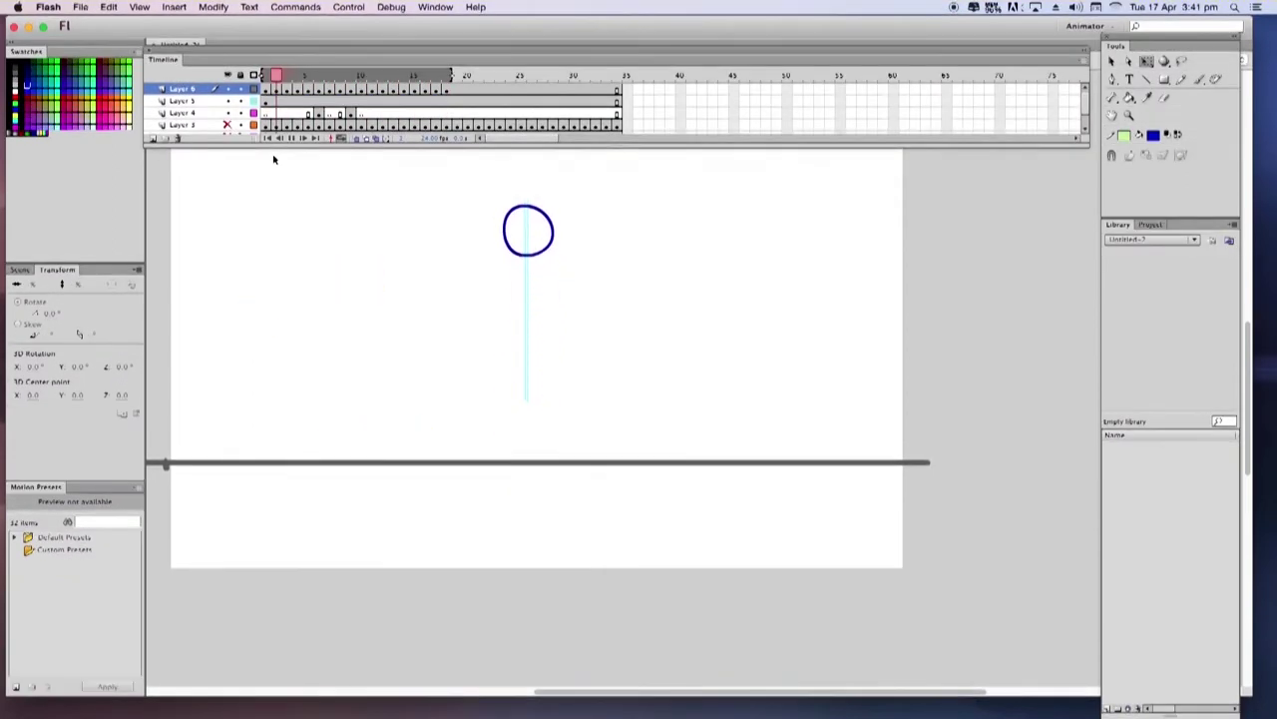
Hide Layer 4 with the stretch and squash notes and replay the animation from frame 1.
mouse_move(369, 77)
mouse_down()
mouse_move(296, 78)
mouse_move(320, 81)
mouse_up()
click(228, 114)
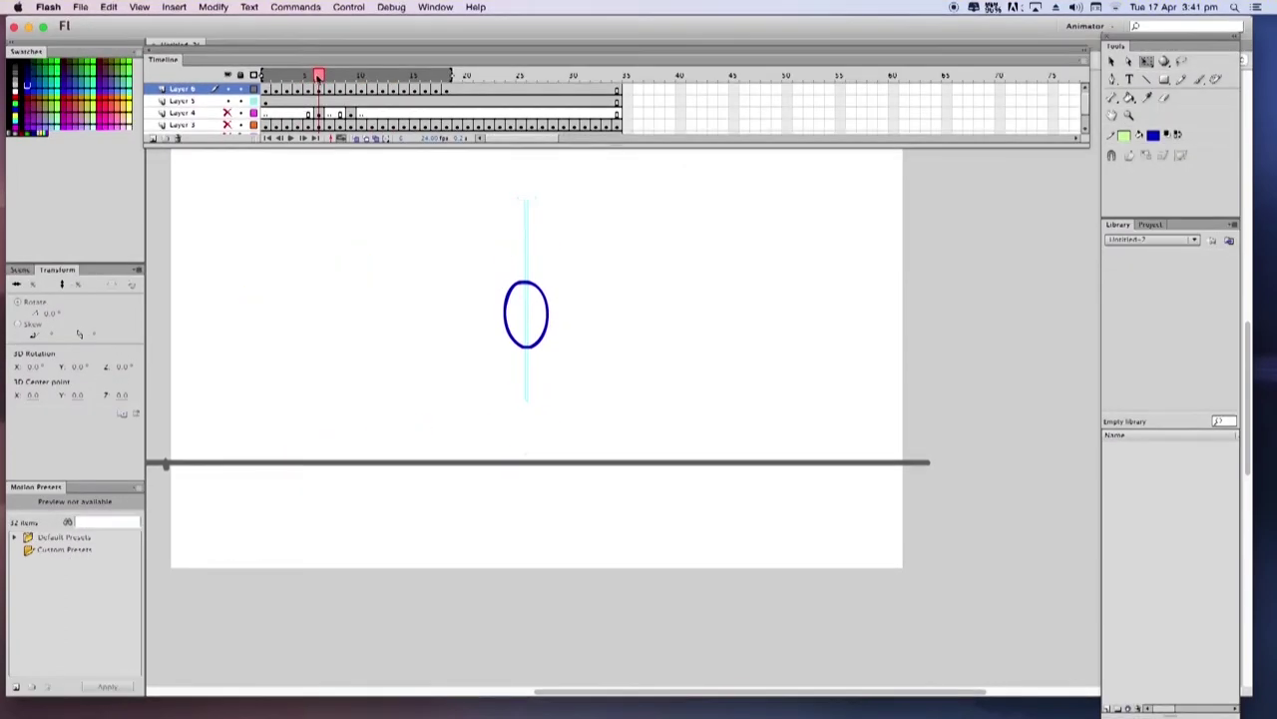
click(264, 76)
click(291, 137)
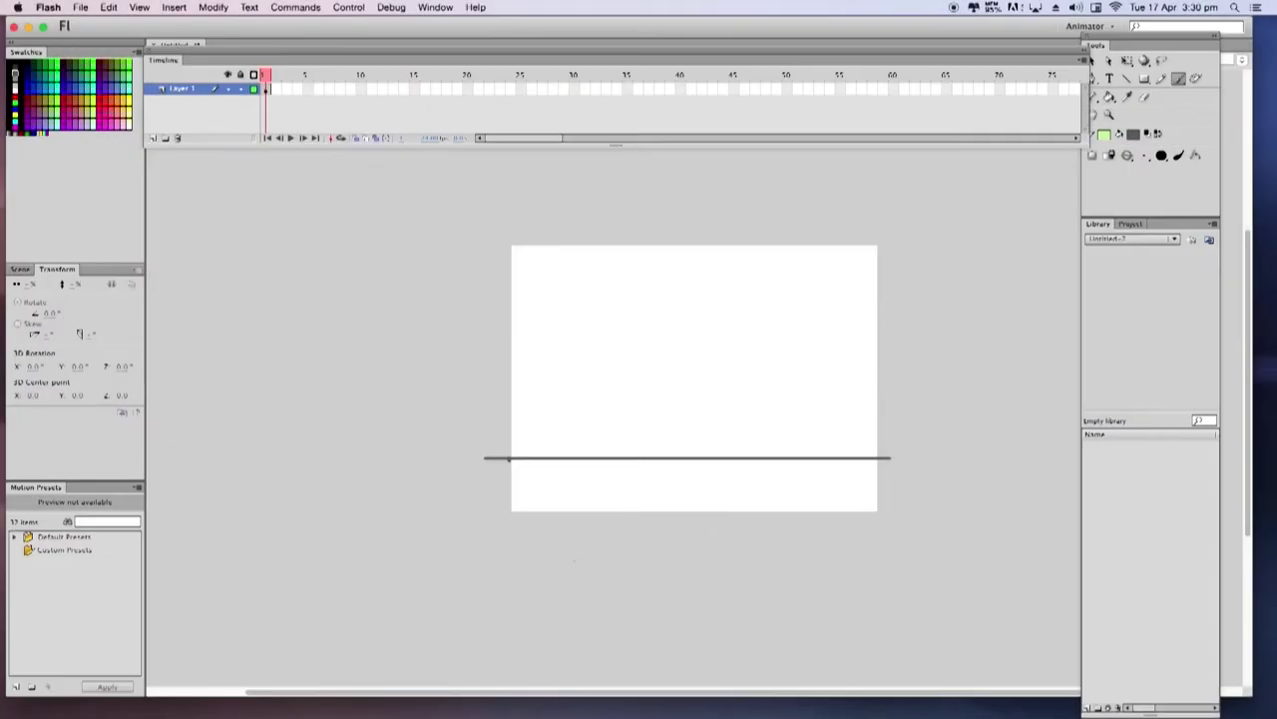
On a new layer, draw a grey path of diminishing bounce arcs touching the ground line three times and display it as outlines.
key(super+equal)
mouse_move(785, 528)
mouse_down()
mouse_move(688, 562)
mouse_move(696, 576)
mouse_up()
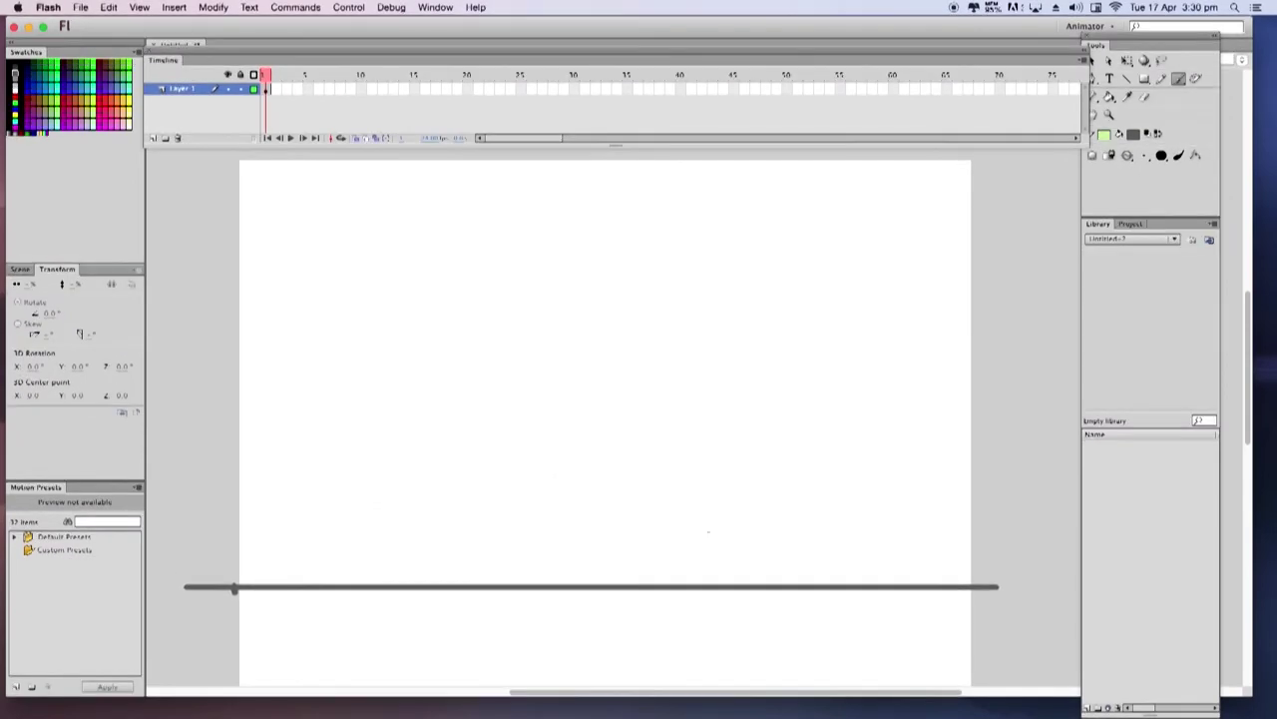
click(153, 138)
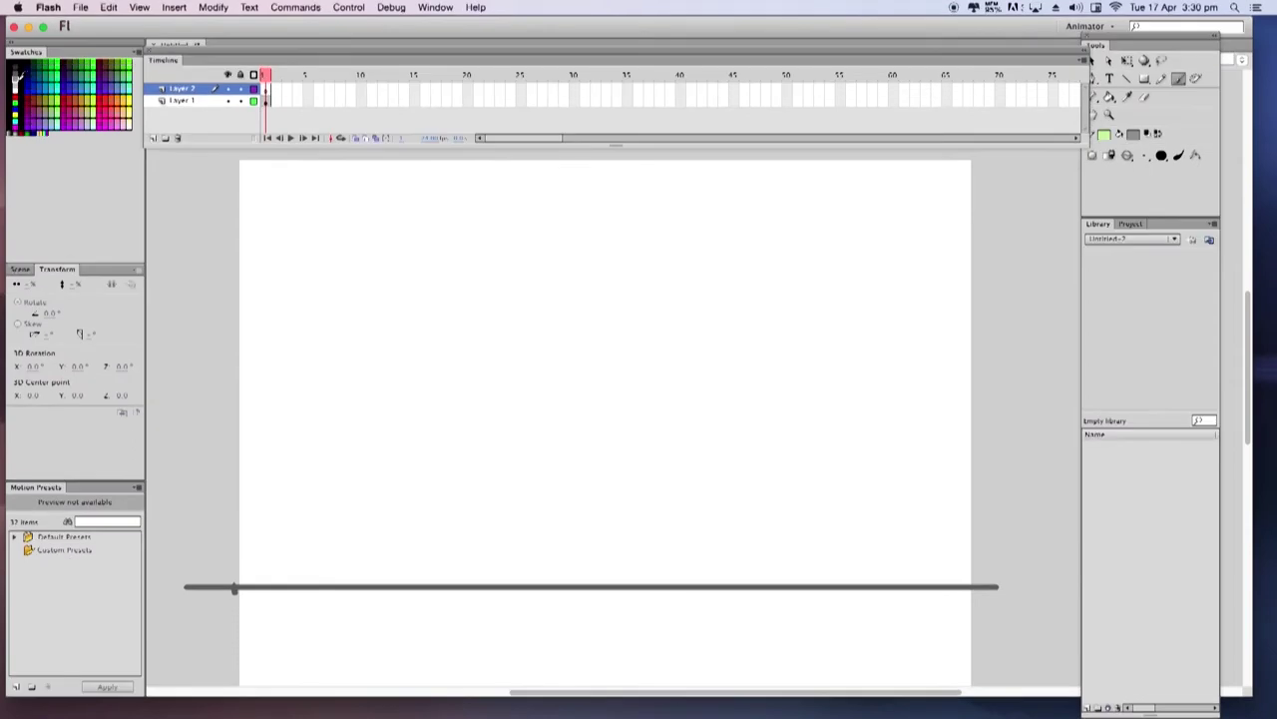
mouse_move(232, 383)
mouse_down()
mouse_move(324, 437)
mouse_move(392, 584)
mouse_move(423, 526)
mouse_move(520, 465)
mouse_move(591, 473)
mouse_move(622, 506)
mouse_move(649, 583)
mouse_move(711, 525)
mouse_move(758, 514)
mouse_move(802, 524)
mouse_move(855, 584)
mouse_move(907, 549)
mouse_move(996, 530)
mouse_up()
drag(833, 620, 901, 599)
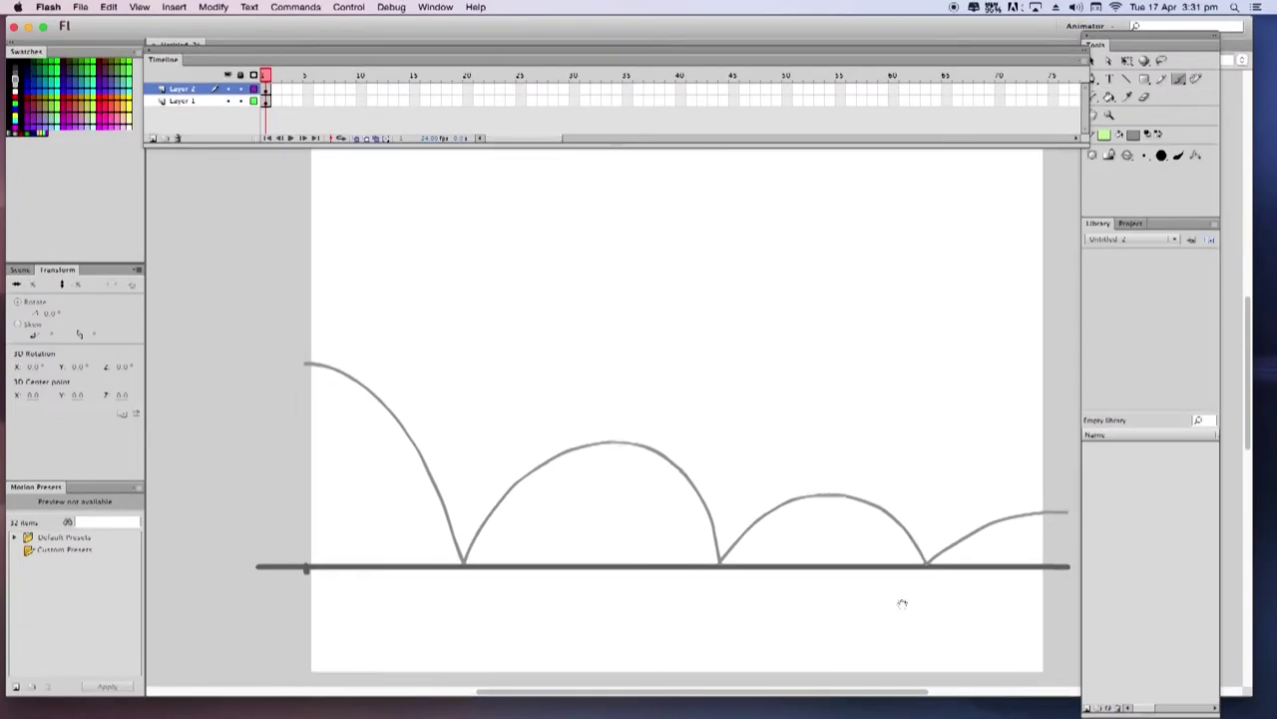
click(254, 90)
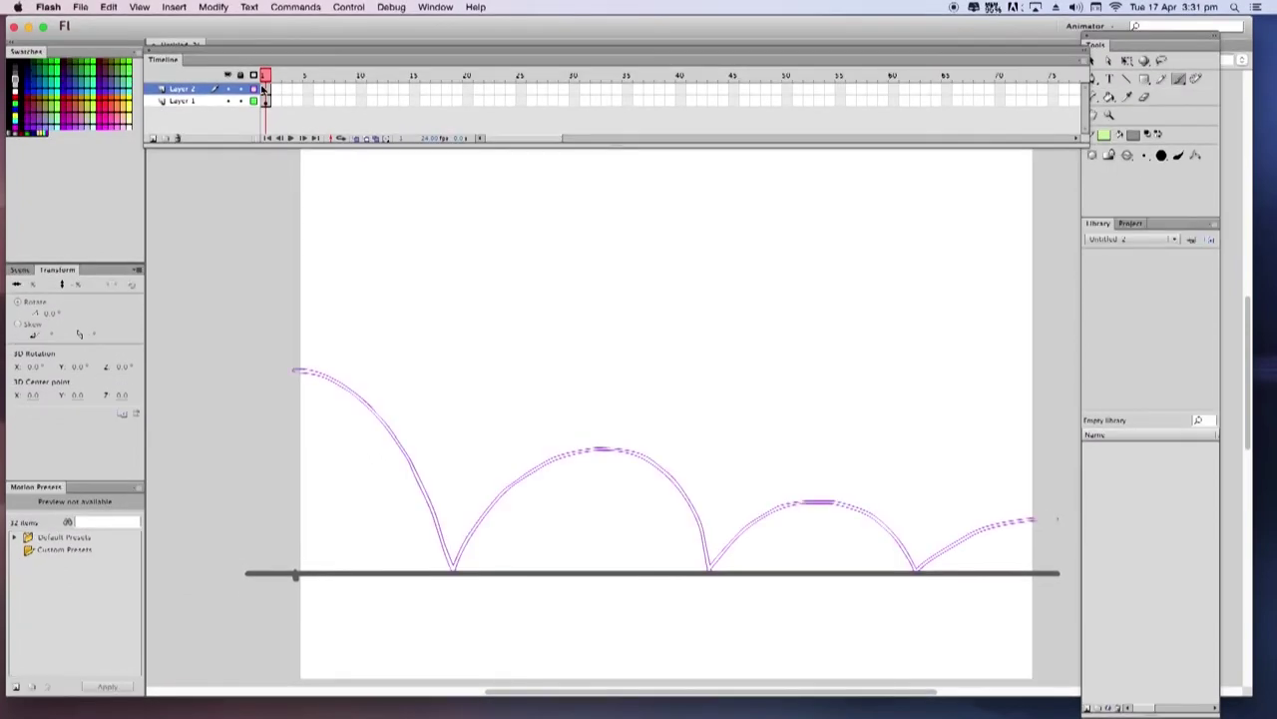
On a new layer, draw a dark blue ball at the start of the path in frame 1 and add frame 2 with onion skinning on.
click(153, 138)
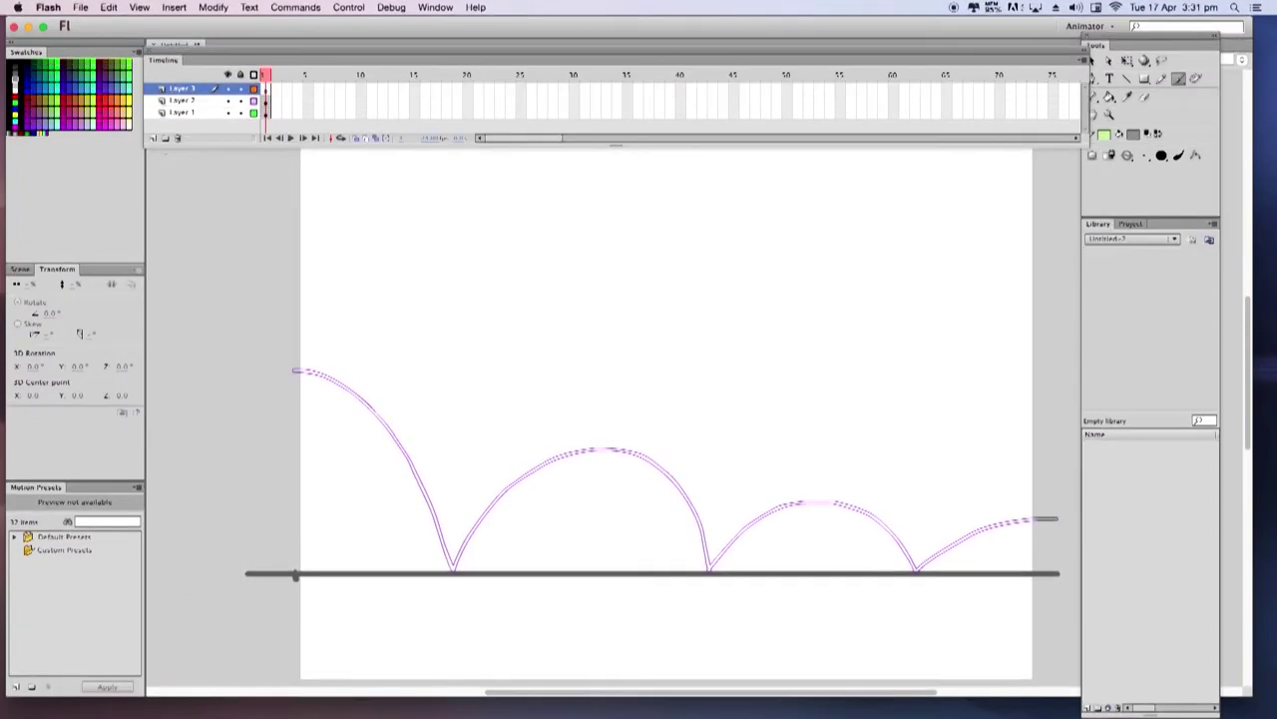
click(27, 77)
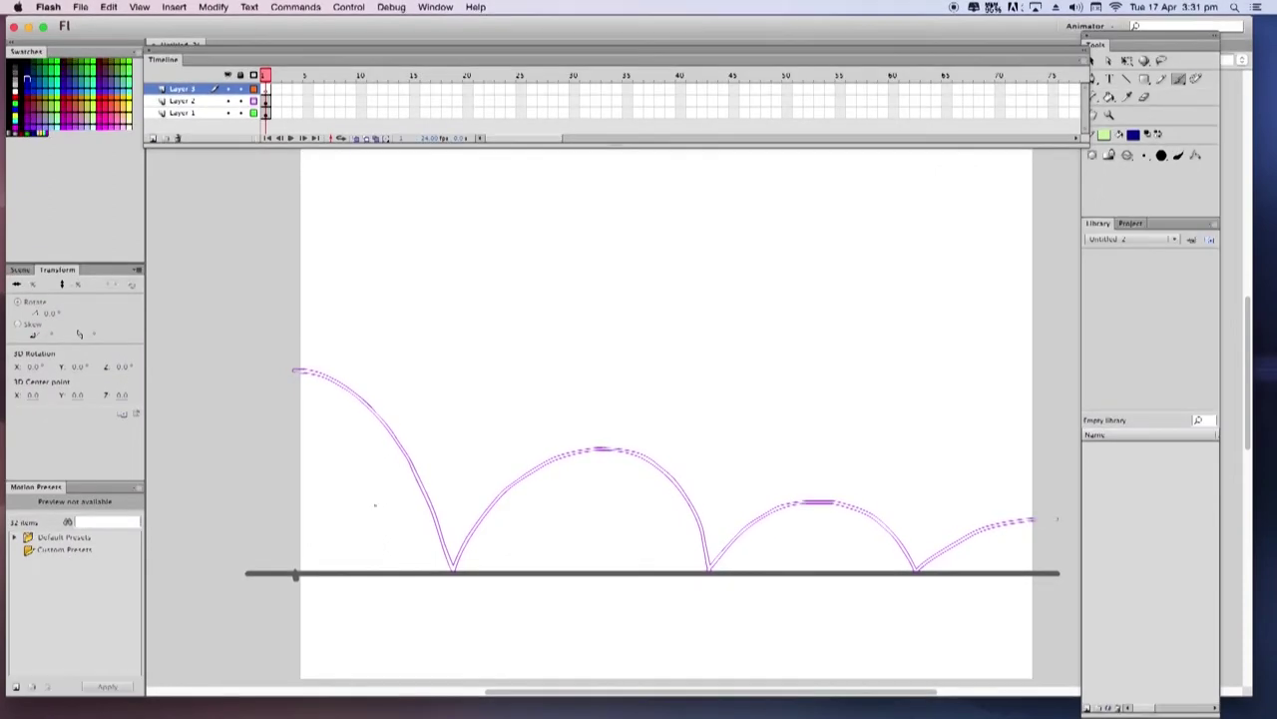
scroll(607, 479, down, 3)
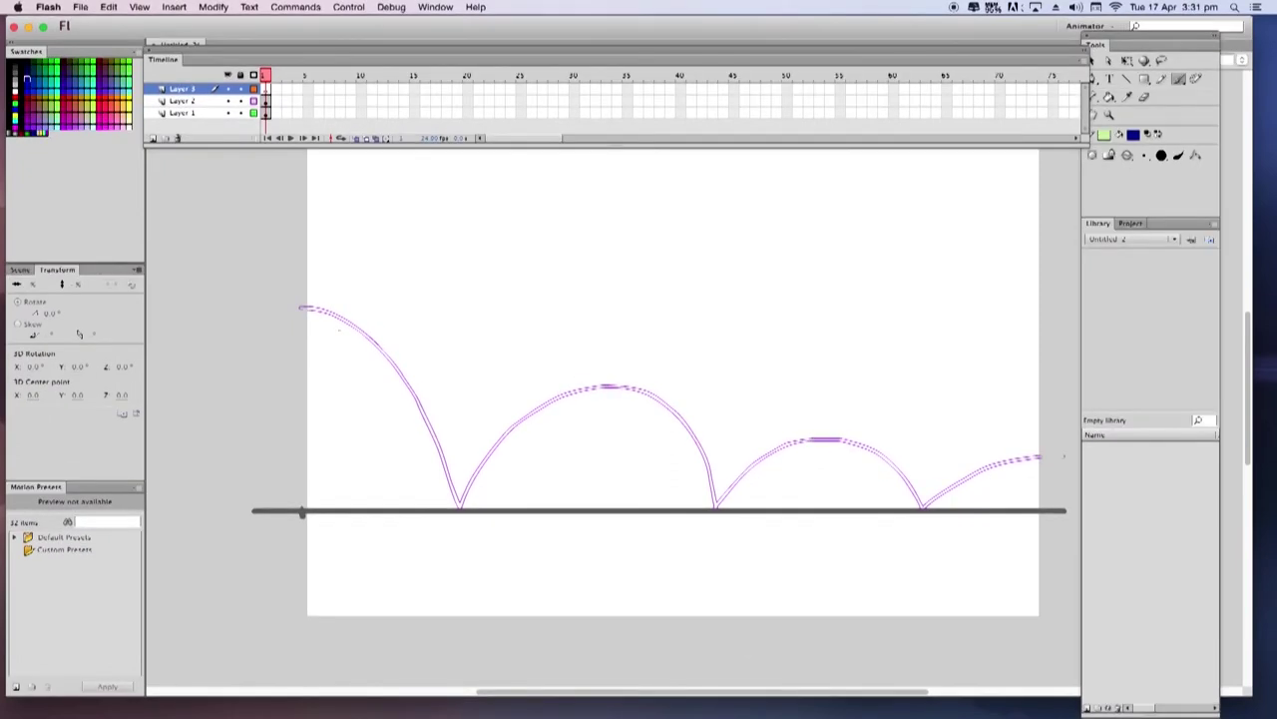
mouse_move(295, 276)
mouse_down()
mouse_move(287, 314)
mouse_move(304, 325)
mouse_move(336, 311)
mouse_move(305, 274)
mouse_up()
key(F5)
key(F7)
click(356, 139)
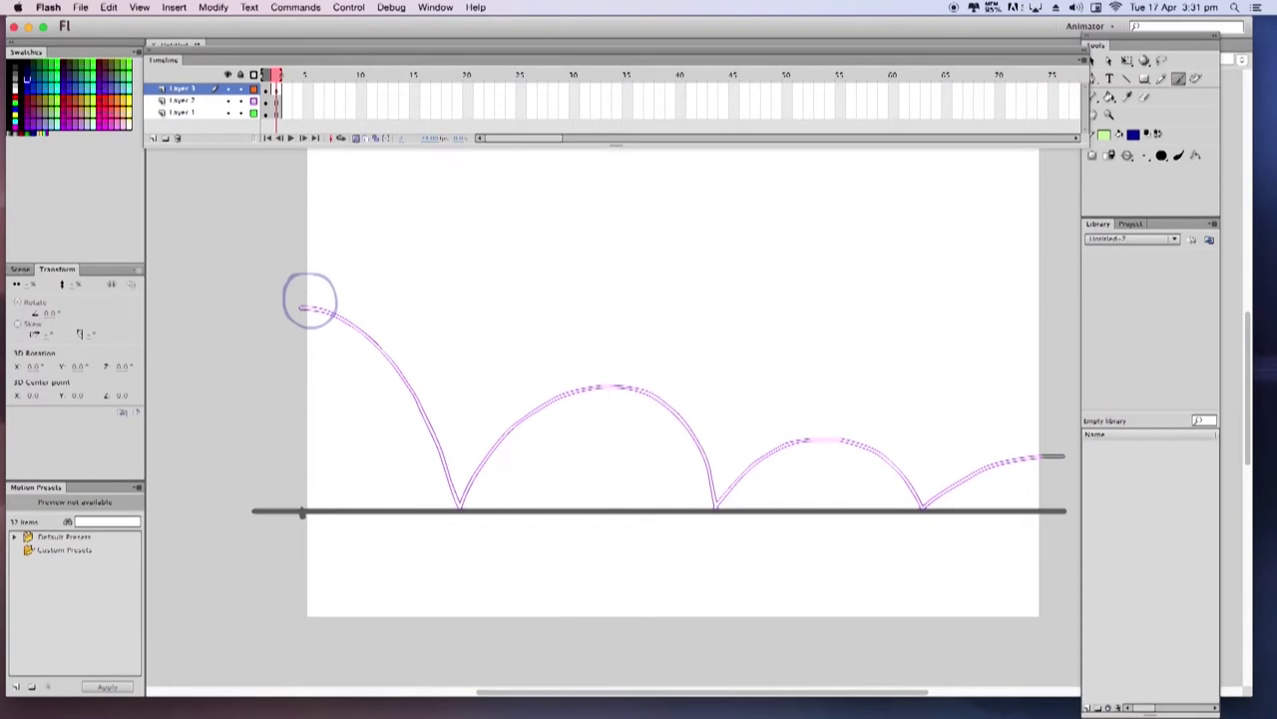
Draw the ball moving down the first arc in frames 2 to 7, widening the spacing as it accelerates.
mouse_move(306, 283)
mouse_down()
mouse_move(299, 307)
mouse_move(321, 327)
mouse_move(340, 322)
mouse_move(350, 299)
mouse_move(325, 275)
mouse_up()
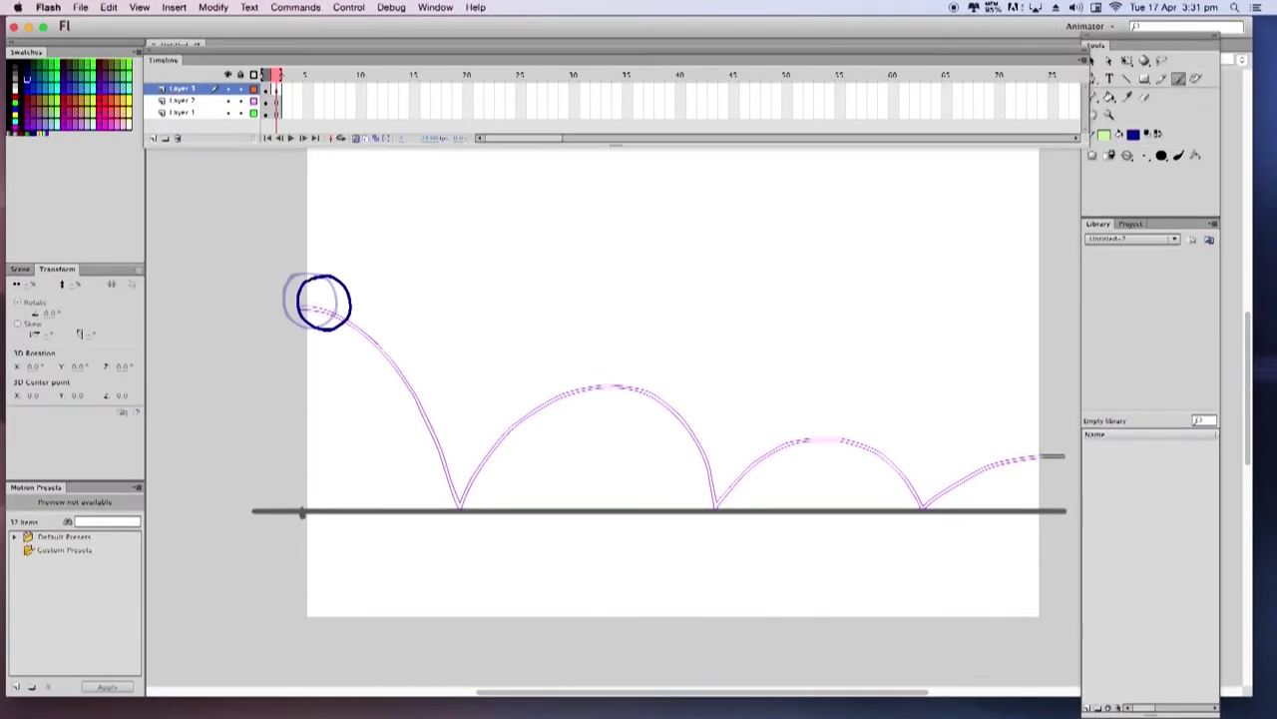
key(F7)
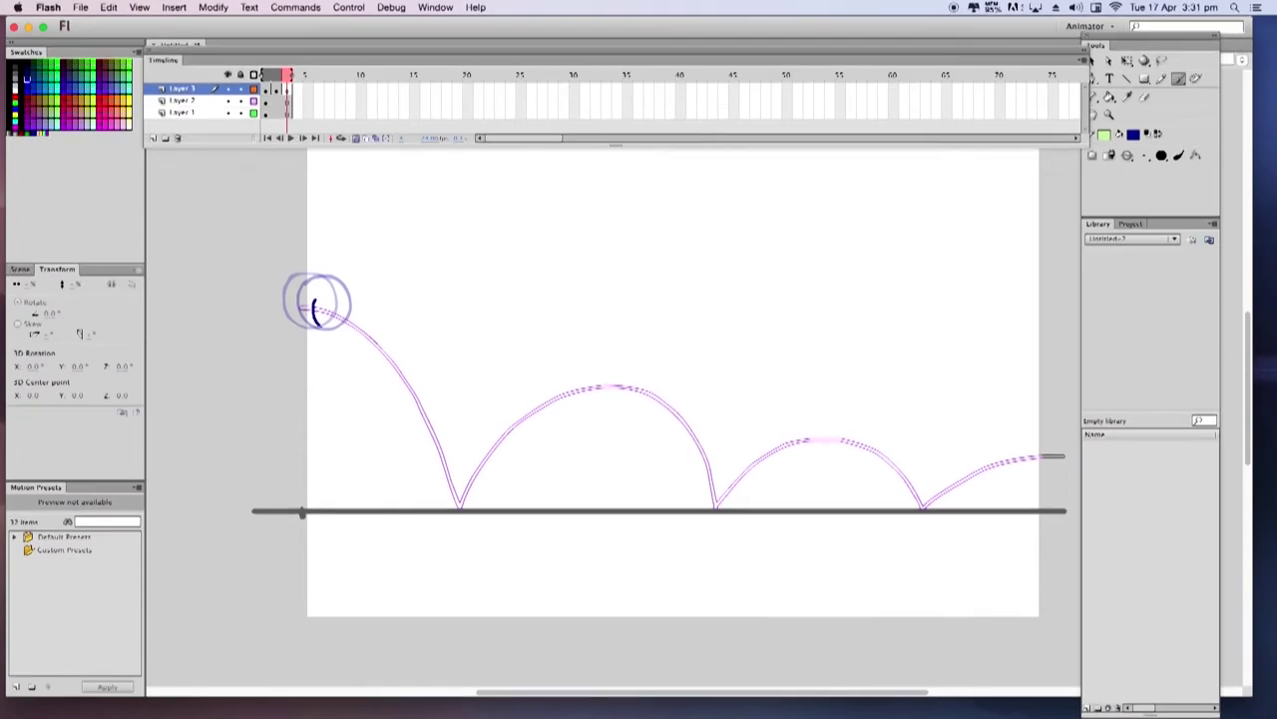
mouse_move(349, 333)
mouse_down()
mouse_move(357, 290)
mouse_move(339, 281)
mouse_move(315, 294)
mouse_up()
key(F7)
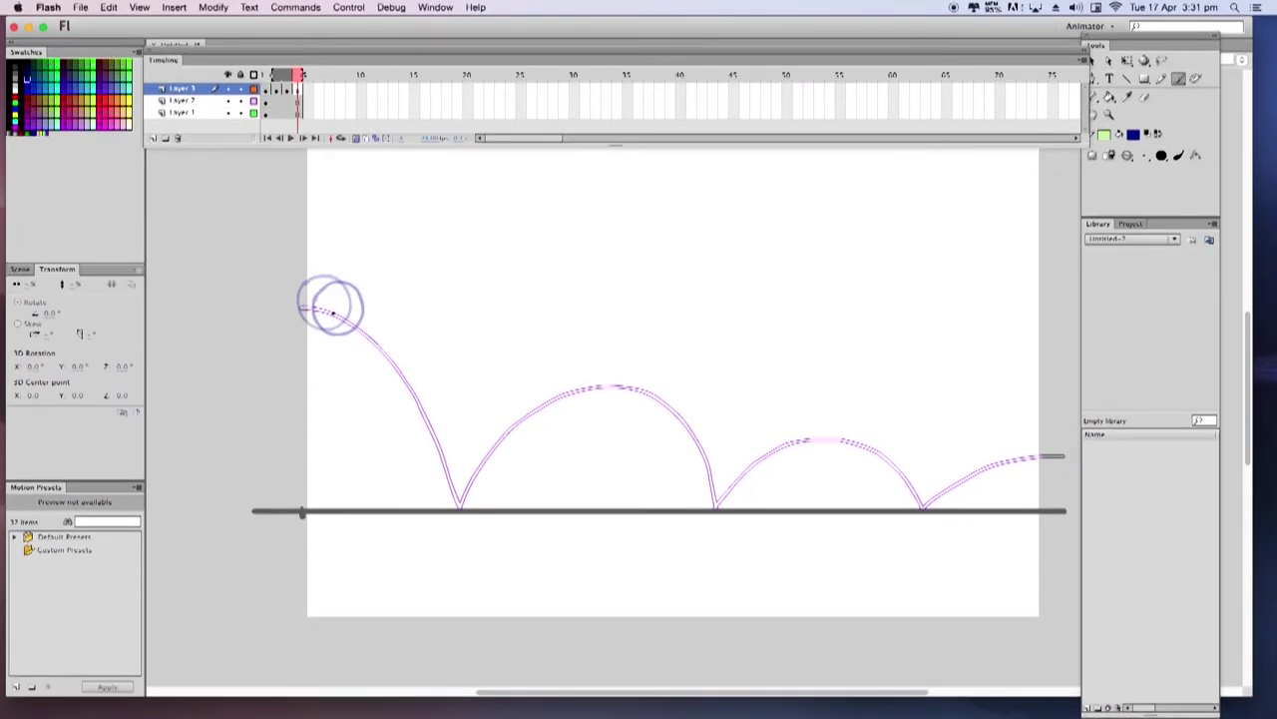
mouse_move(380, 343)
mouse_down()
mouse_move(384, 315)
mouse_move(365, 292)
mouse_move(336, 303)
mouse_move(369, 358)
mouse_move(399, 345)
mouse_move(396, 319)
mouse_move(375, 308)
mouse_move(353, 319)
mouse_move(375, 375)
mouse_move(408, 388)
mouse_move(420, 361)
mouse_move(407, 341)
mouse_move(371, 340)
mouse_move(413, 419)
mouse_move(436, 401)
mouse_move(428, 377)
mouse_move(399, 367)
mouse_up()
key(F7)
key(F7)
key(F7)
Draw a stretched ball touching the first ground contact in frame 8 and select it with Free Transform.
key(F7)
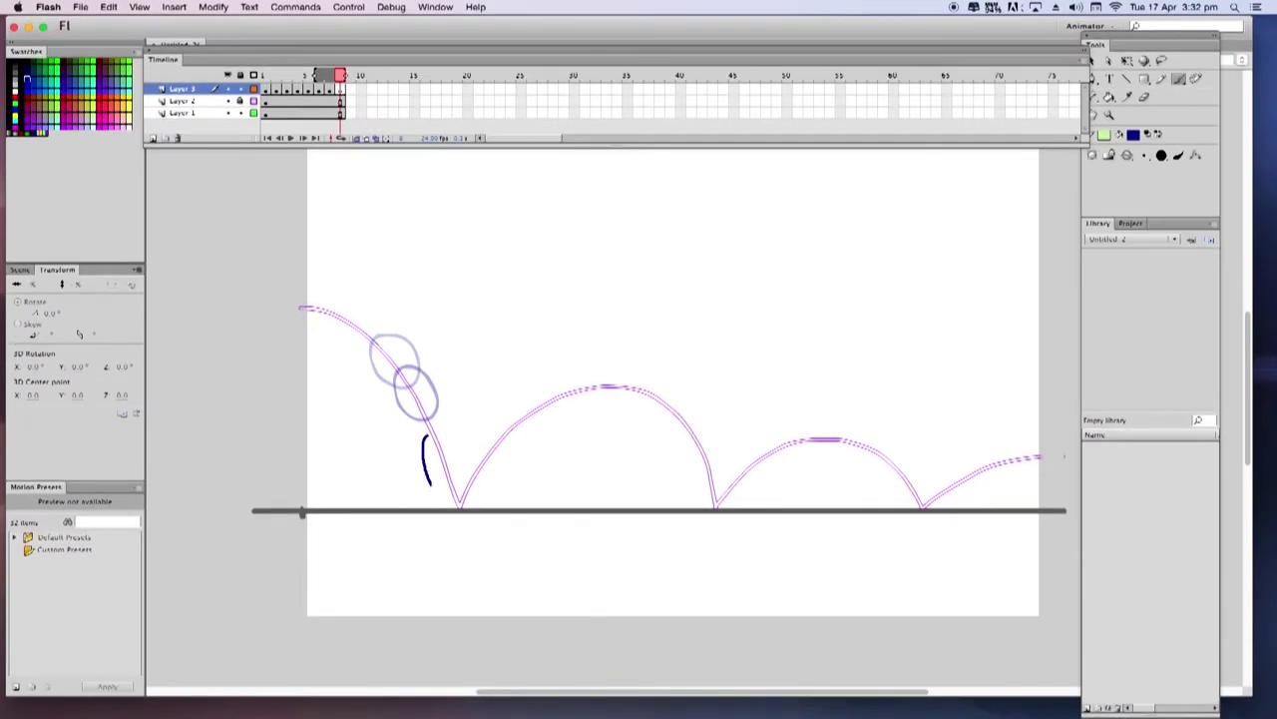
mouse_move(465, 459)
mouse_down()
mouse_move(451, 435)
mouse_move(425, 441)
mouse_up()
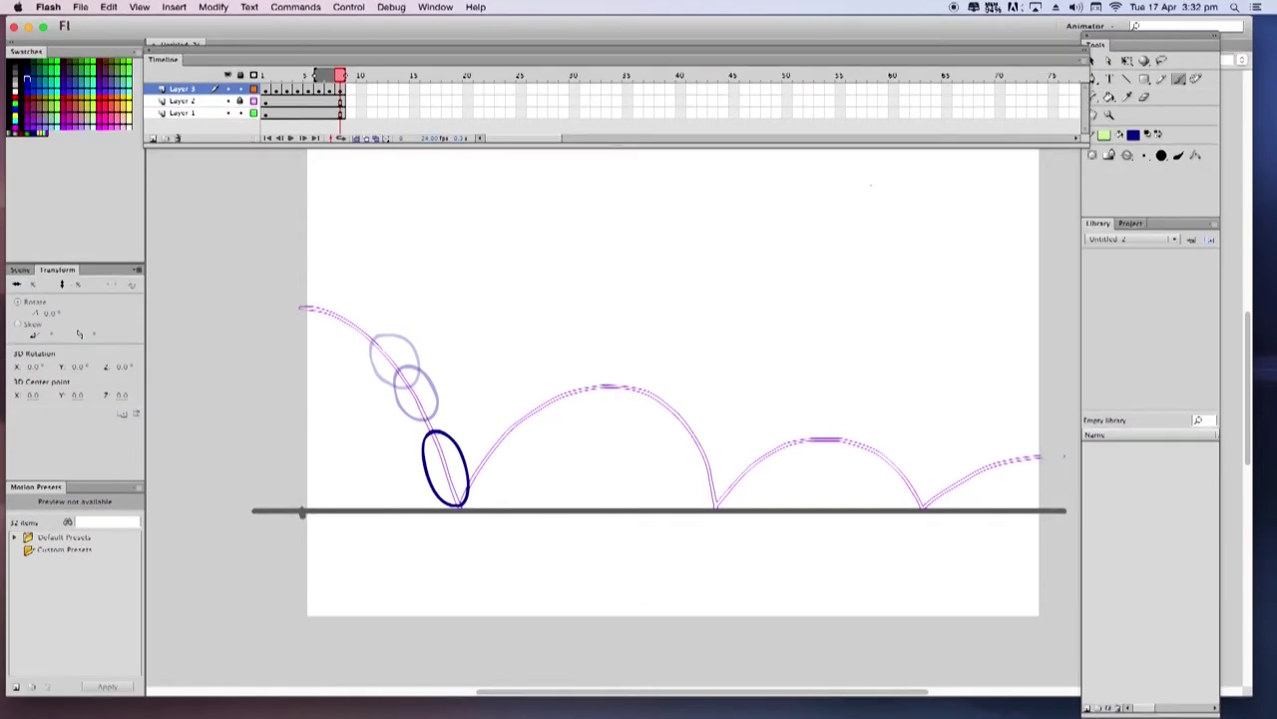
drag(1141, 46, 1161, 47)
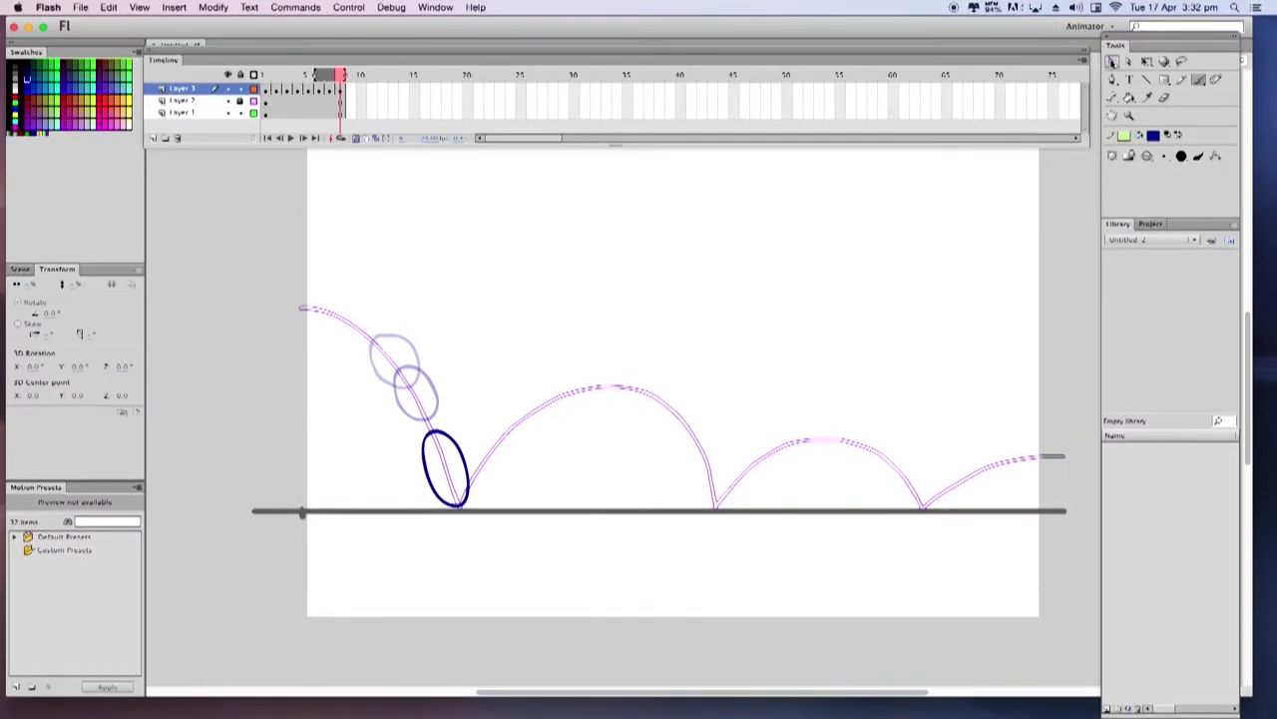
click(1146, 62)
drag(408, 428, 496, 519)
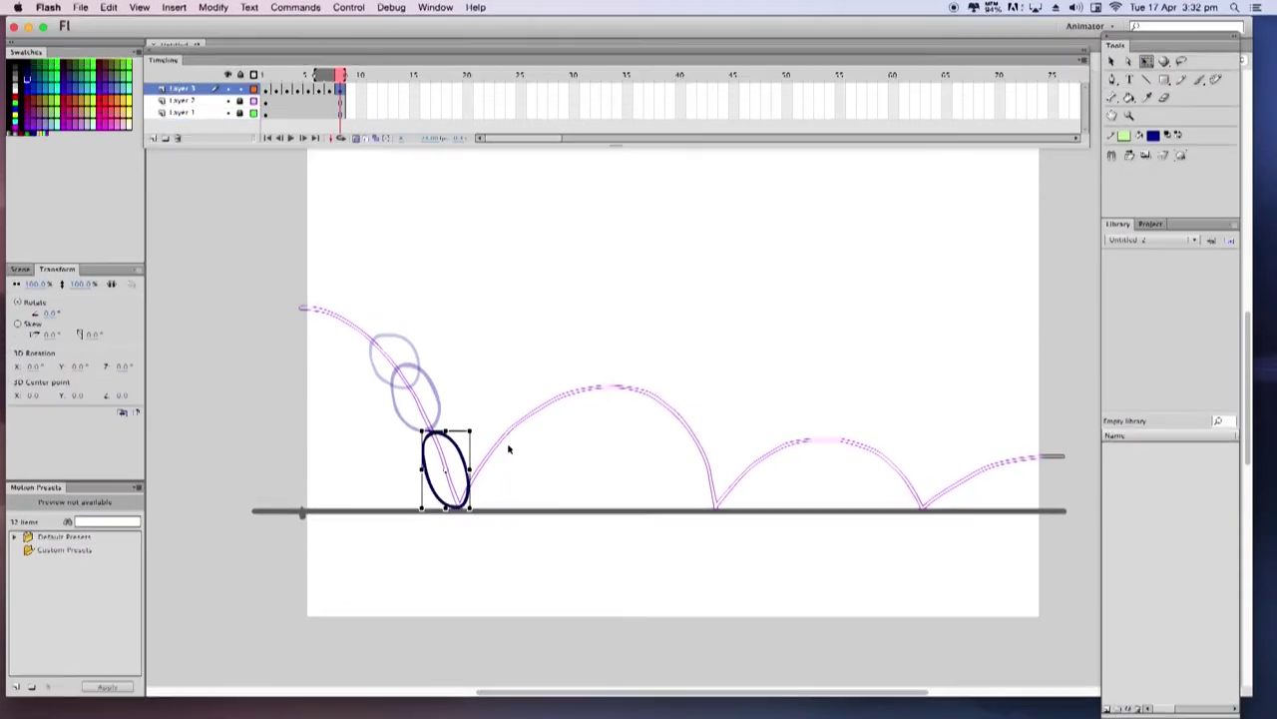
Draw a squashed ball on the ground line in frame 9 at the first contact and tilt it about 5.7° counterclockwise.
key(F7)
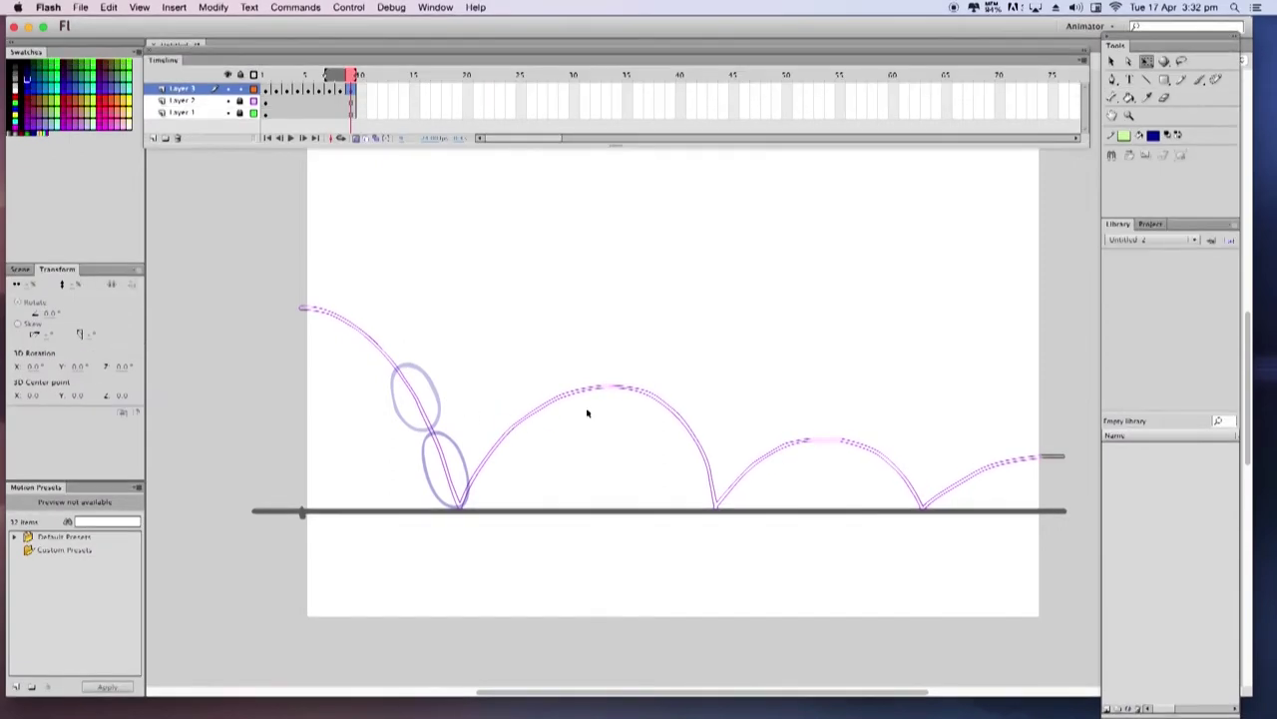
click(1199, 79)
drag(669, 470, 778, 385)
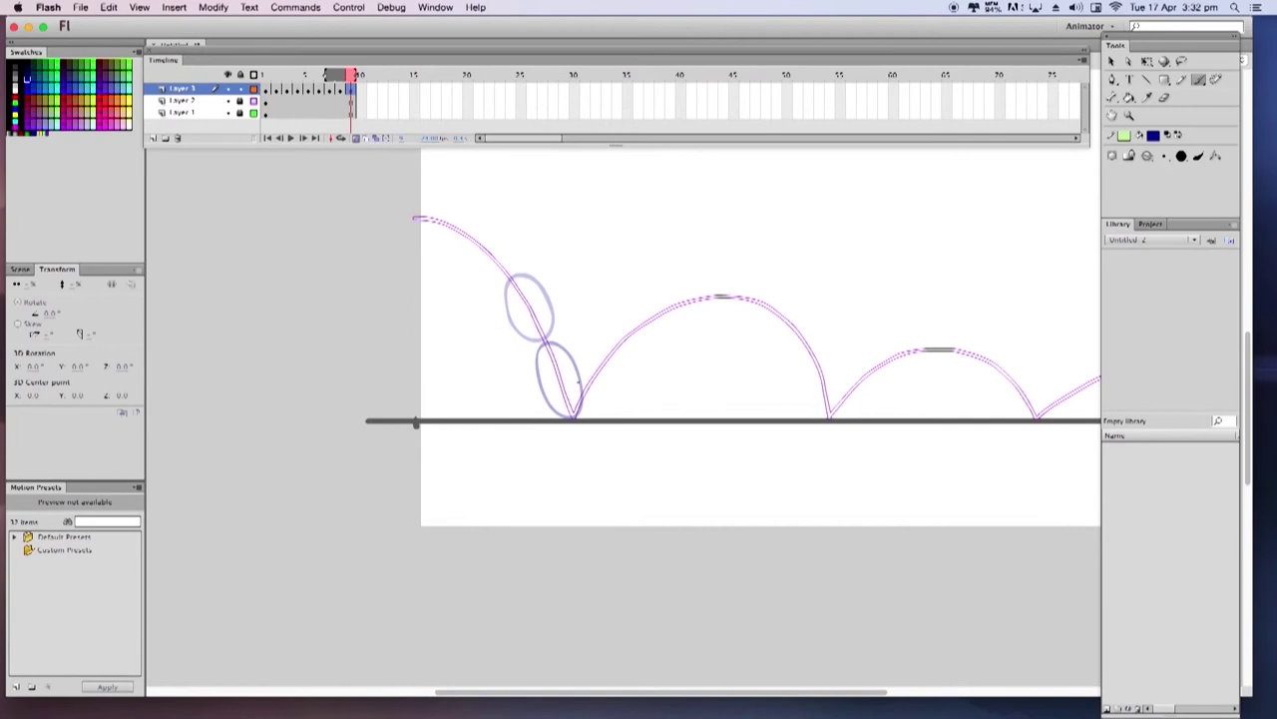
mouse_move(561, 377)
mouse_down()
mouse_move(536, 392)
mouse_move(539, 412)
mouse_move(587, 419)
mouse_move(600, 400)
mouse_move(565, 376)
mouse_up()
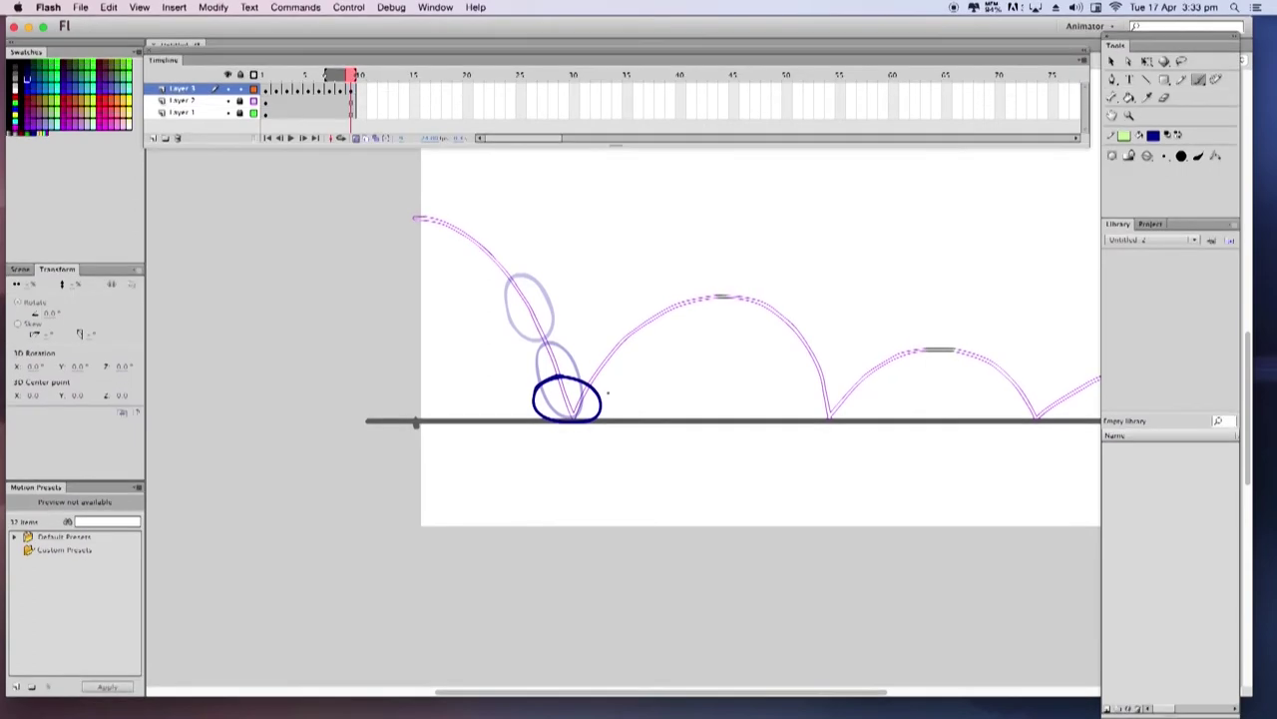
click(1147, 61)
drag(500, 350, 638, 436)
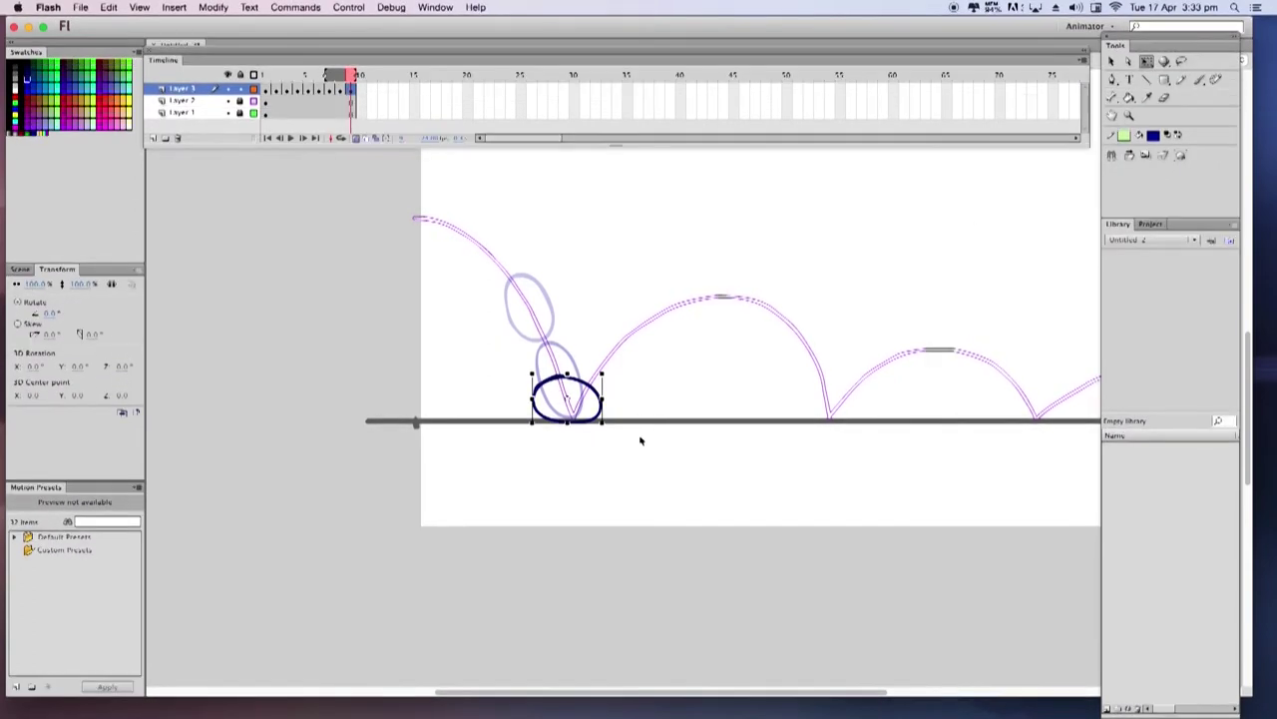
drag(511, 360, 638, 457)
drag(606, 361, 609, 356)
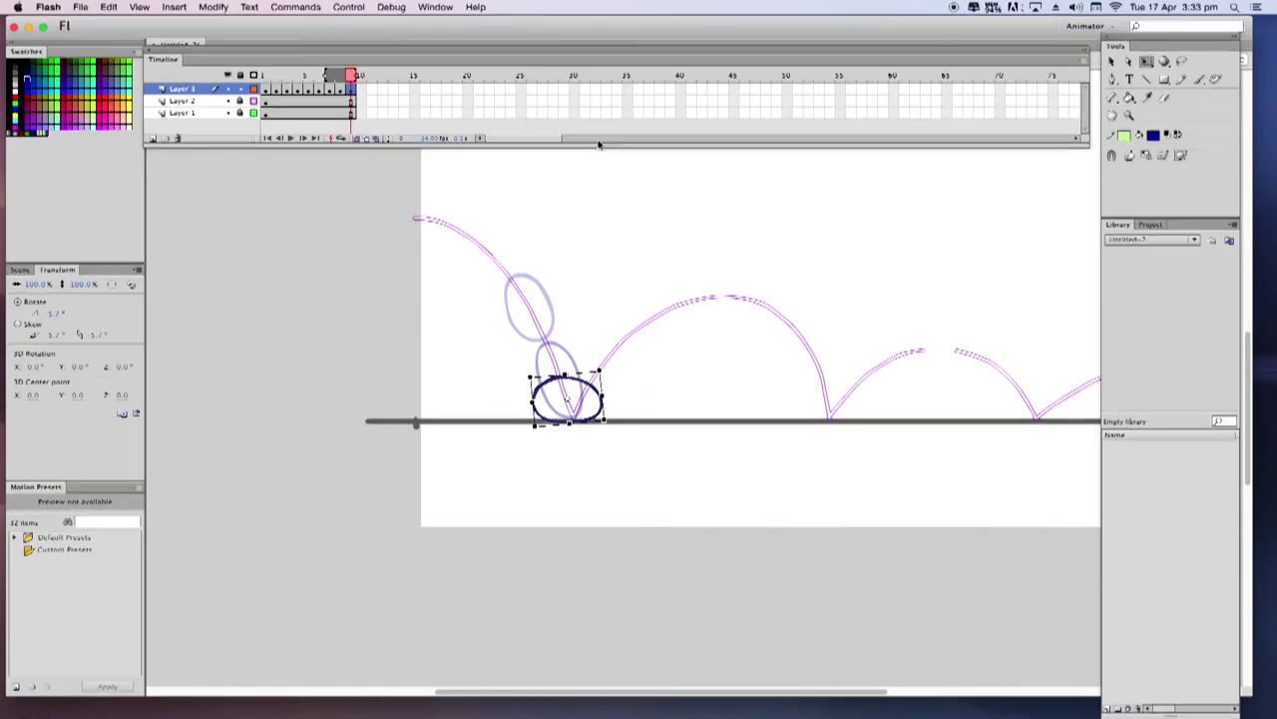
Draw the ball leaving the ground in frame 10 and slowing toward the second arc's peak through frame 15.
click(1198, 80)
key(F7)
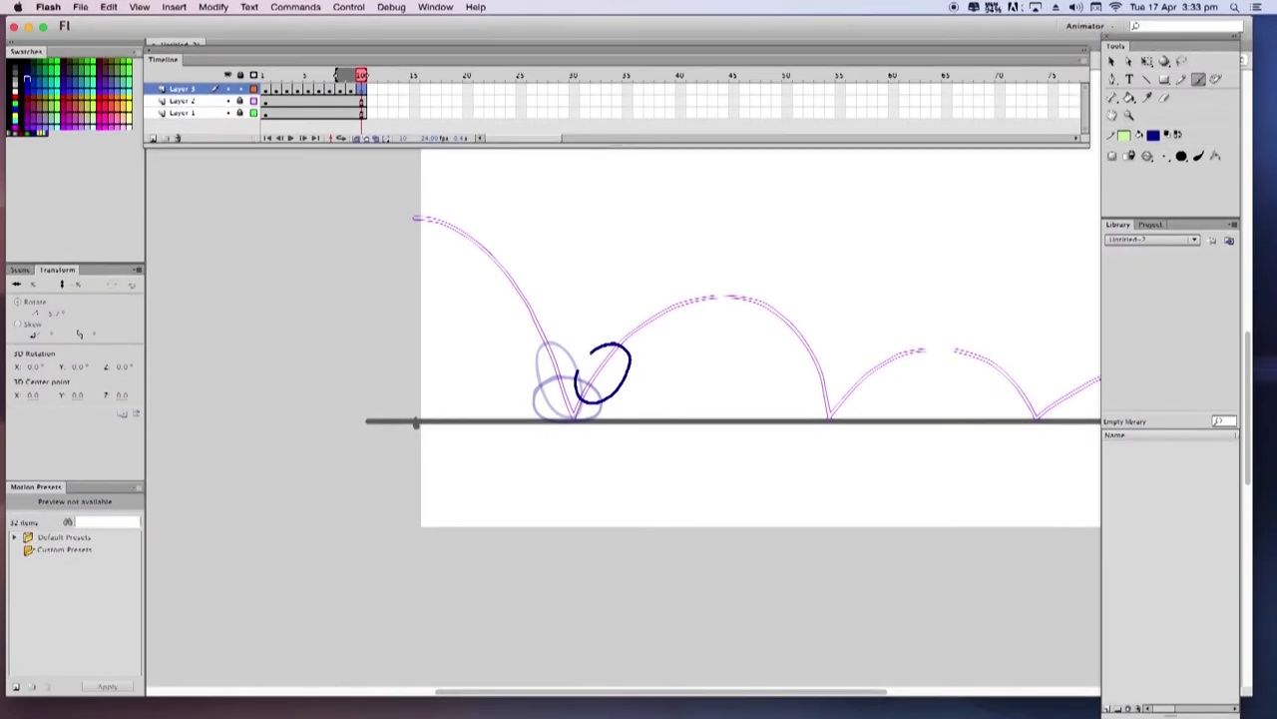
key(F7)
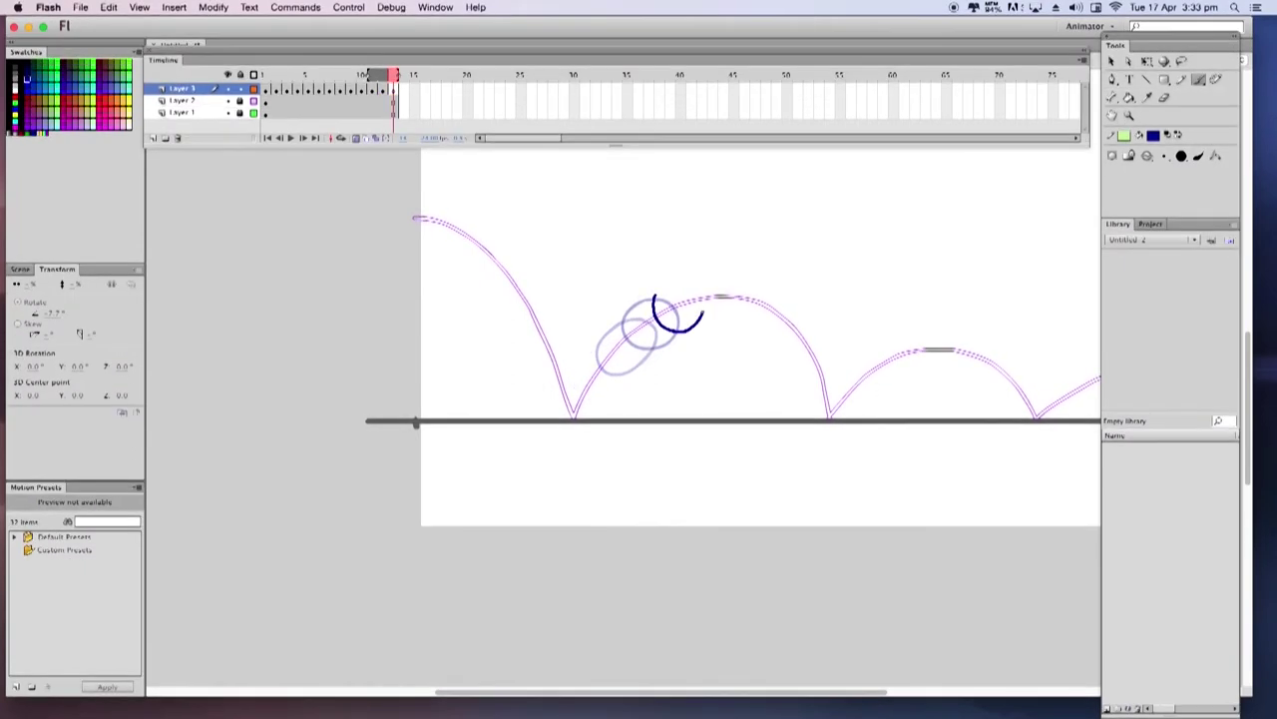
drag(370, 81, 394, 89)
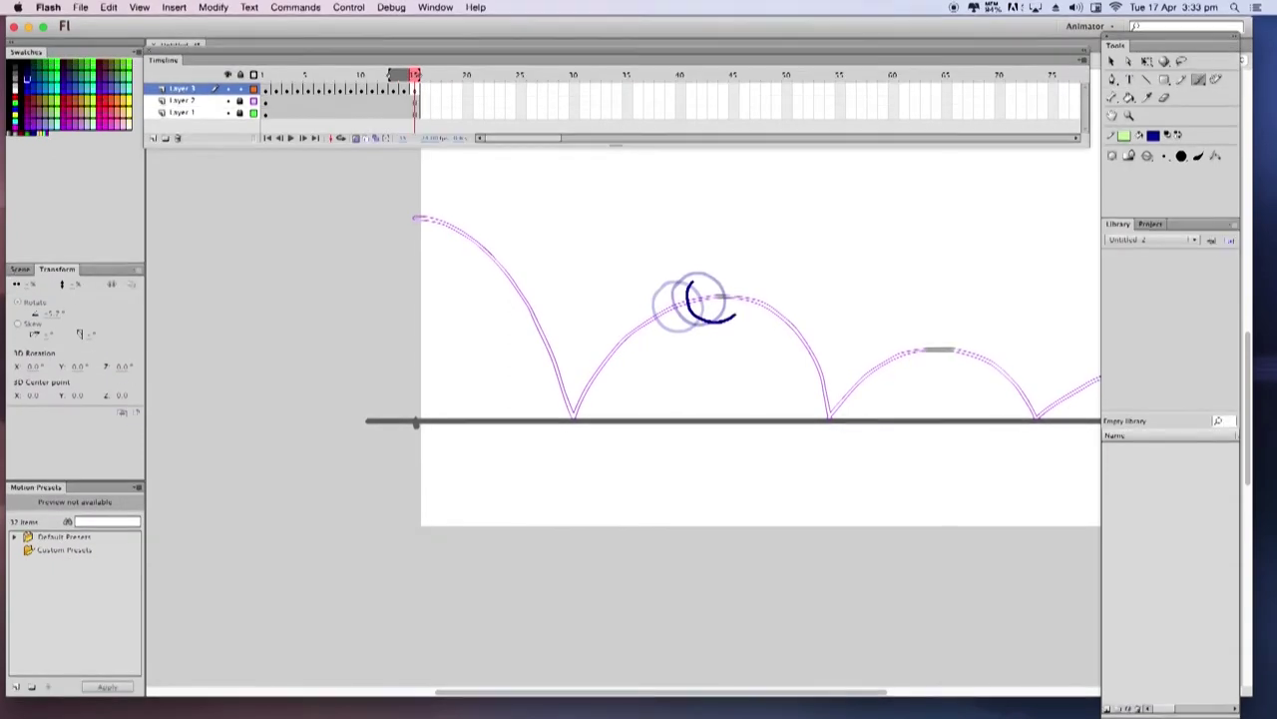
Draw the ball passing the second arc's peak and speeding up on its way down in frames 16 to 19.
mouse_move(738, 283)
mouse_down()
mouse_move(711, 269)
mouse_move(690, 281)
mouse_move(725, 319)
mouse_move(750, 316)
mouse_move(757, 281)
mouse_move(740, 273)
mouse_move(711, 285)
mouse_move(727, 273)
mouse_move(732, 312)
mouse_move(754, 326)
mouse_move(776, 314)
mouse_move(772, 281)
mouse_move(761, 275)
mouse_move(757, 327)
mouse_move(781, 333)
mouse_move(801, 321)
mouse_move(792, 291)
mouse_move(753, 308)
mouse_move(776, 313)
mouse_move(780, 344)
mouse_move(803, 358)
mouse_move(819, 352)
mouse_move(816, 321)
mouse_move(797, 311)
mouse_move(815, 405)
mouse_up()
key(period)
key(F7)
key(period)
key(F7)
key(F7)
key(F7)
Redo frame 20 as a stretched ball reaching the second ground contact and draw a squashed ball there in frame 21.
key(super+z)
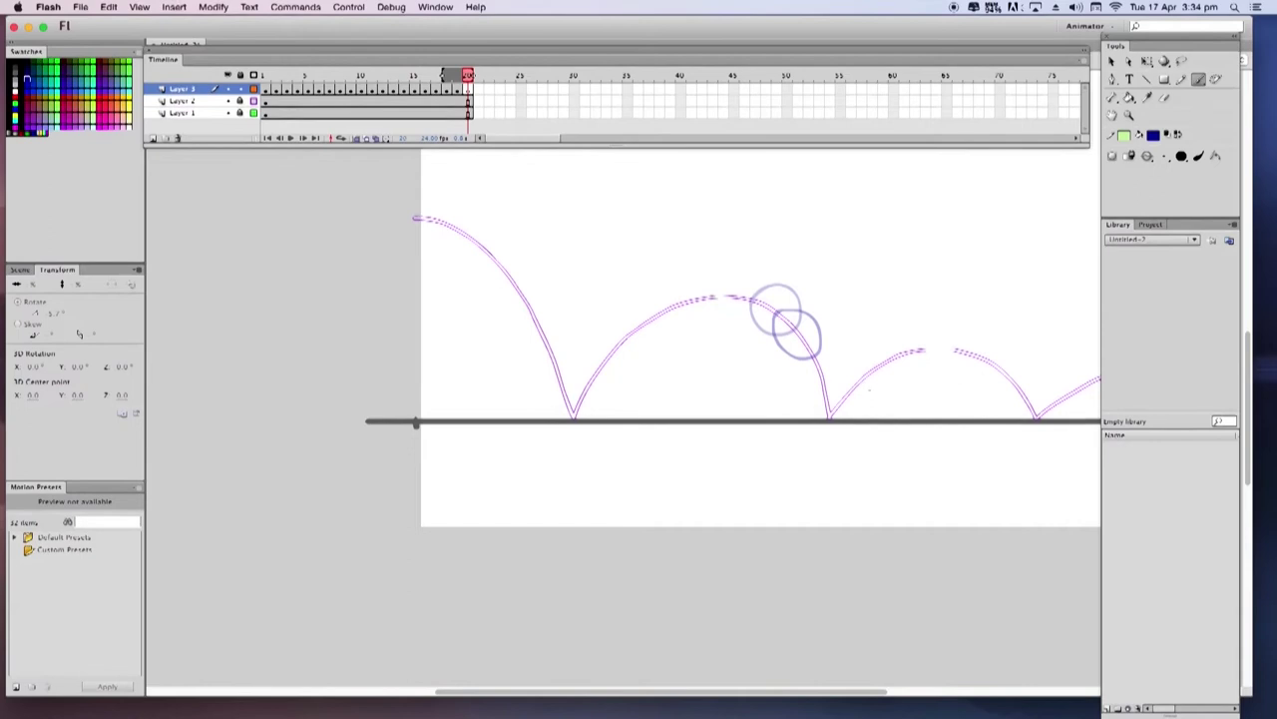
drag(798, 351, 802, 400)
mouse_move(825, 352)
mouse_down()
mouse_move(801, 352)
mouse_move(793, 402)
mouse_move(831, 420)
mouse_move(848, 413)
mouse_move(860, 397)
mouse_move(822, 375)
mouse_up()
key(F7)
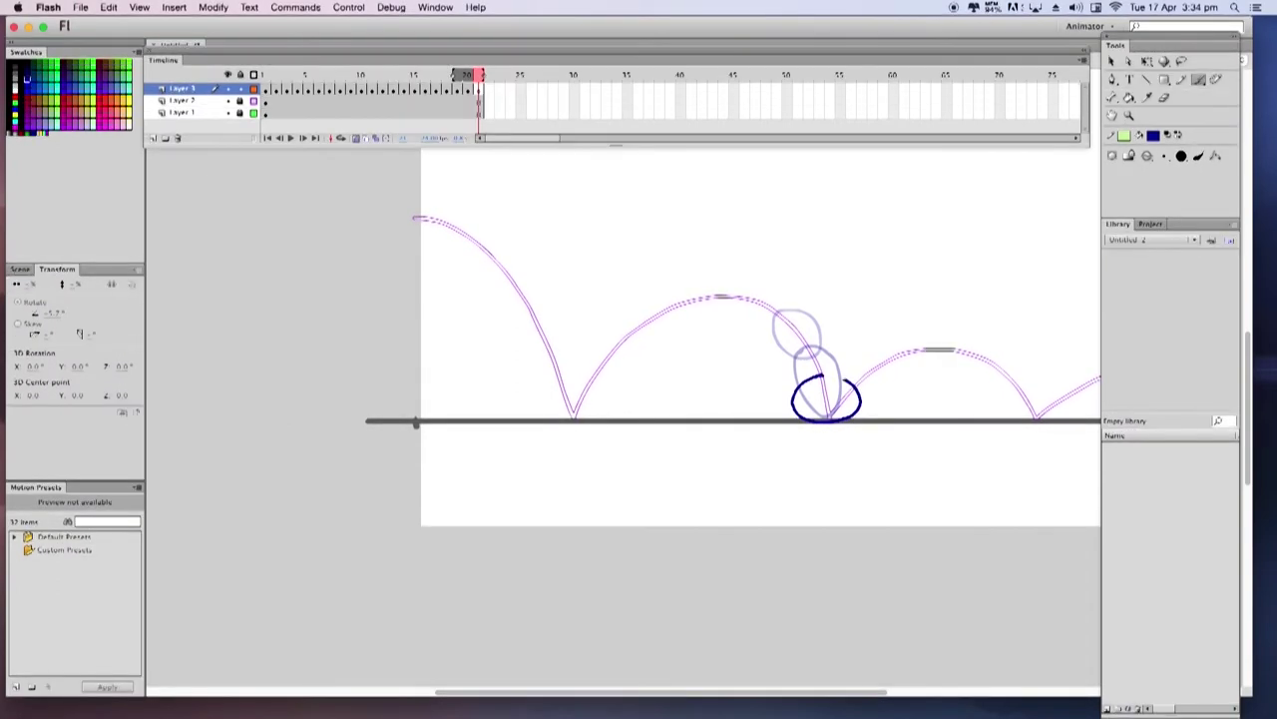
Scrub from frame 15 to frame 21 without onion skinning to review the second bounce.
click(414, 77)
drag(414, 77, 487, 122)
click(356, 139)
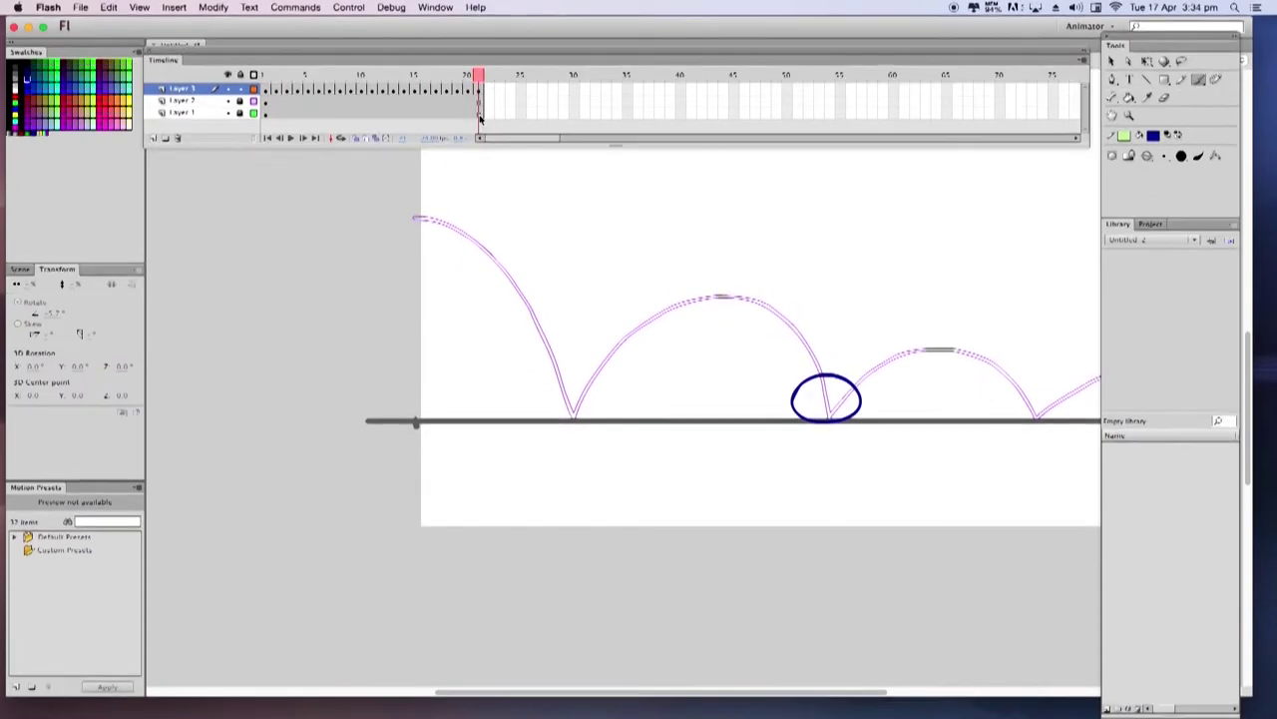
With onion skinning back on, draw the ball rising from the second contact and over the third arc's peak in frames 22 to 27.
key(F5)
key(F7)
click(356, 136)
drag(929, 423, 681, 457)
mouse_move(587, 412)
mouse_down()
mouse_move(596, 447)
mouse_move(630, 437)
mouse_move(632, 406)
mouse_move(604, 402)
mouse_move(589, 411)
mouse_move(631, 431)
mouse_move(658, 418)
mouse_move(652, 388)
mouse_move(625, 387)
mouse_move(636, 410)
mouse_move(670, 421)
mouse_move(683, 388)
mouse_move(646, 377)
mouse_move(661, 403)
mouse_move(690, 414)
mouse_move(706, 384)
mouse_move(669, 374)
mouse_move(699, 415)
mouse_move(724, 420)
mouse_move(735, 388)
mouse_move(717, 375)
mouse_move(696, 373)
mouse_move(716, 418)
mouse_move(740, 425)
mouse_move(757, 411)
mouse_move(747, 385)
mouse_move(712, 387)
mouse_up()
key(F7)
key(F7)
key(F7)
key(F7)
key(F7)
Draw the ball dropping to the third ground contact and rising along the last arc off the stage in frames 28 to 34.
key(F7)
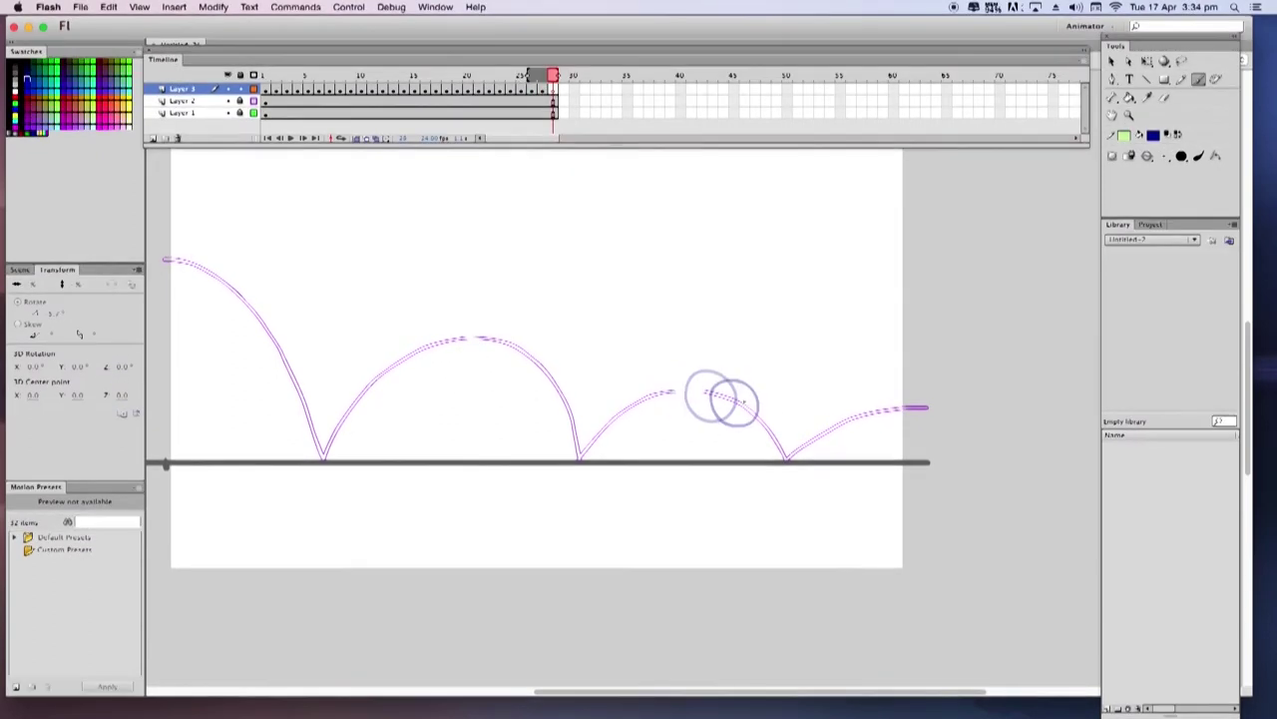
key(F7)
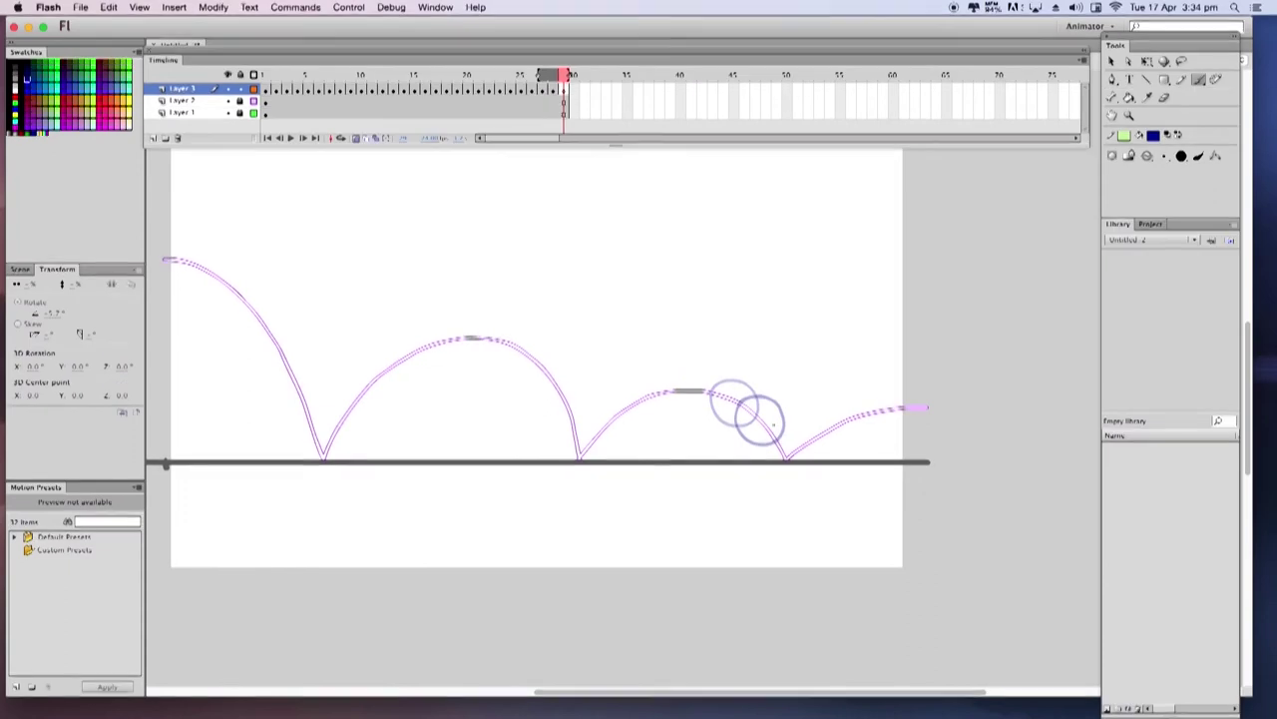
key(F7)
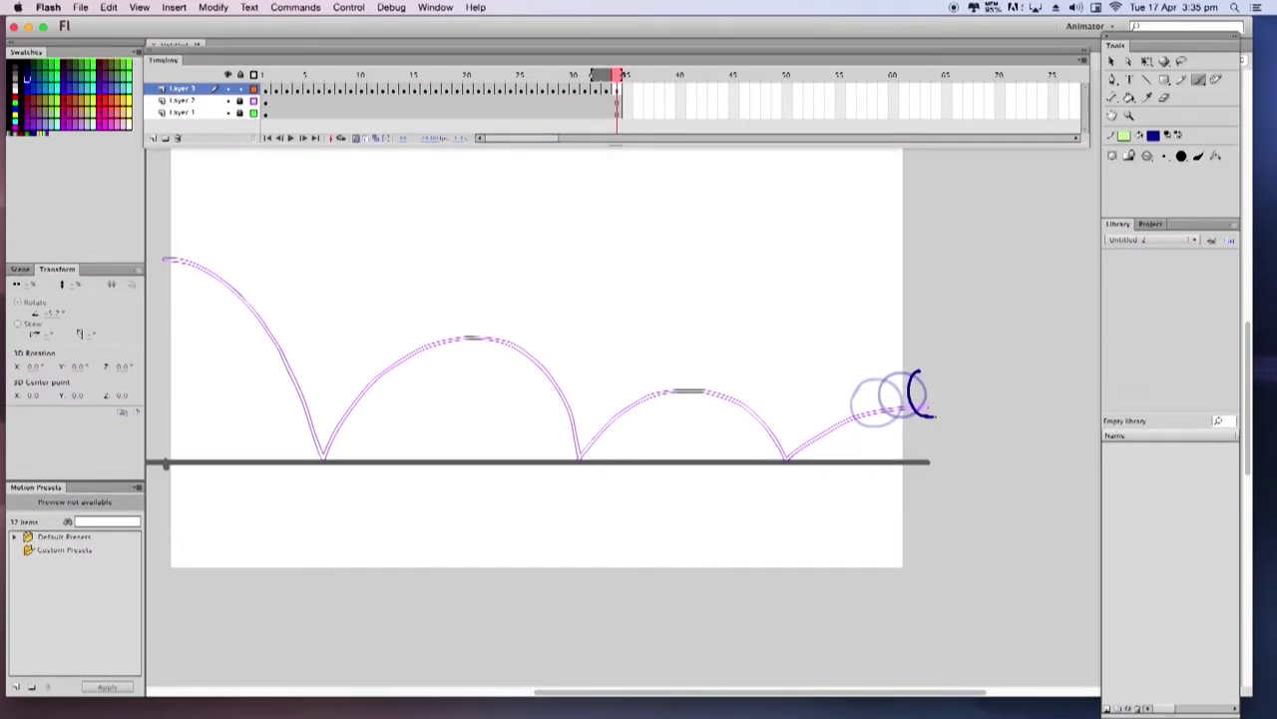
Loop playback over frames 1 to 34, play the bounce animation and hide the path on Layer 2.
drag(618, 89, 591, 117)
drag(619, 76, 261, 75)
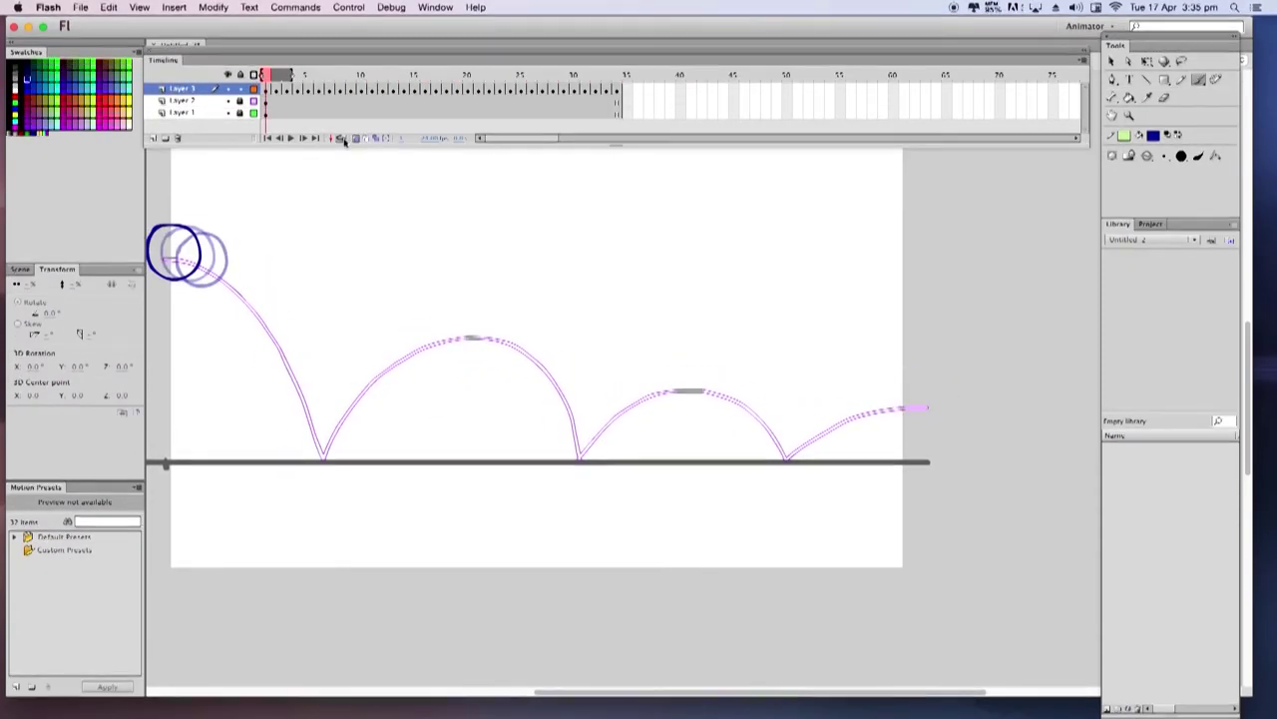
click(342, 139)
drag(602, 91, 624, 91)
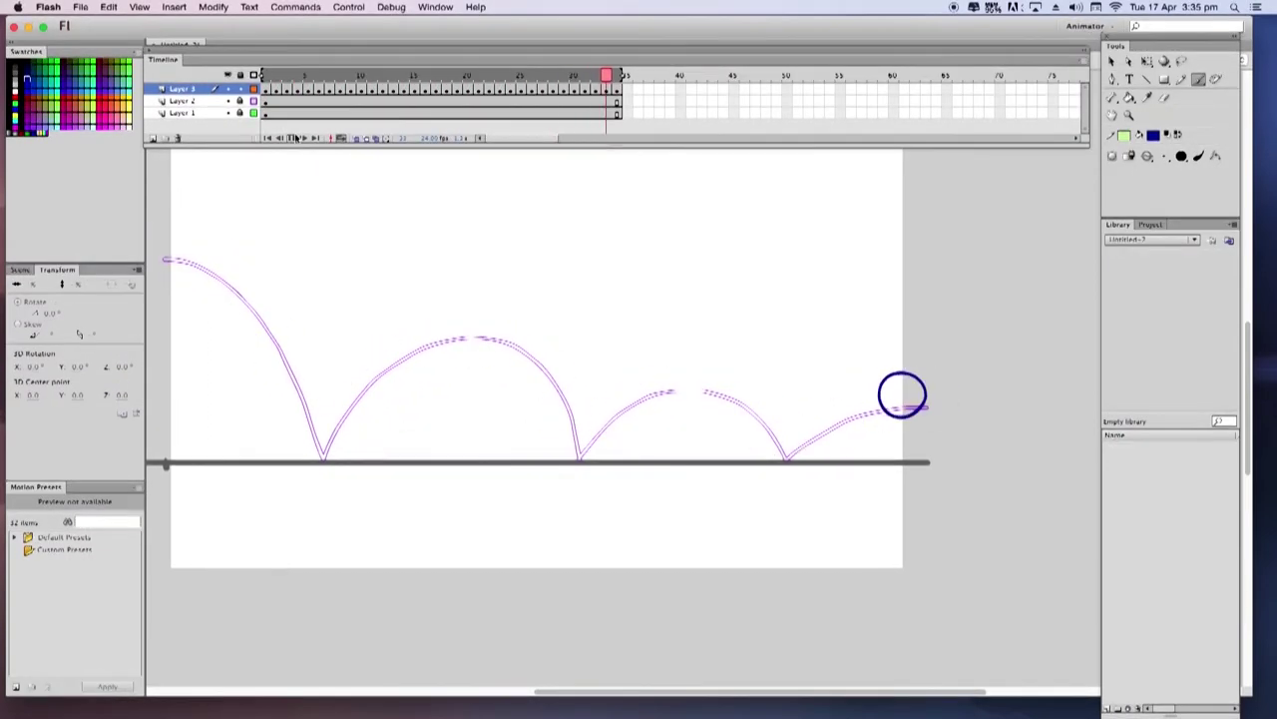
click(228, 101)
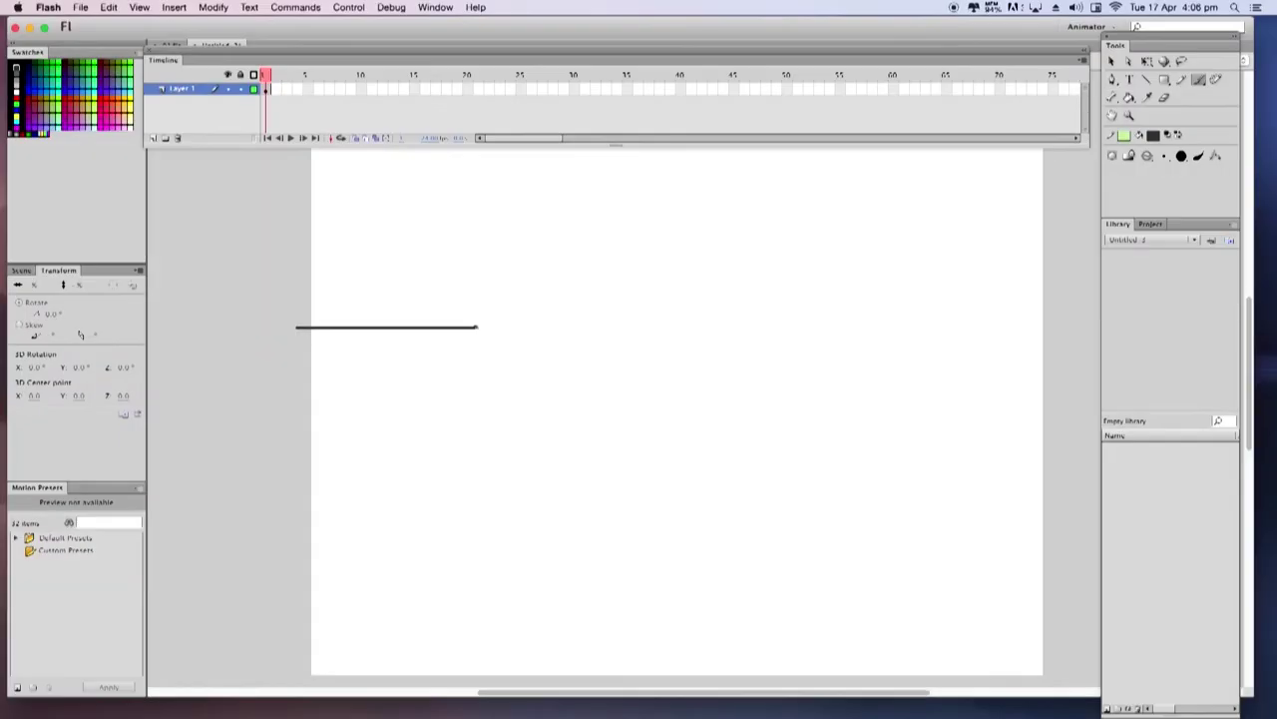
In the new document, draw a dark stepped ground line with an upper ledge, a vertical drop and a long lower floor.
mouse_move(477, 327)
mouse_down()
mouse_move(477, 533)
mouse_move(1030, 533)
mouse_up()
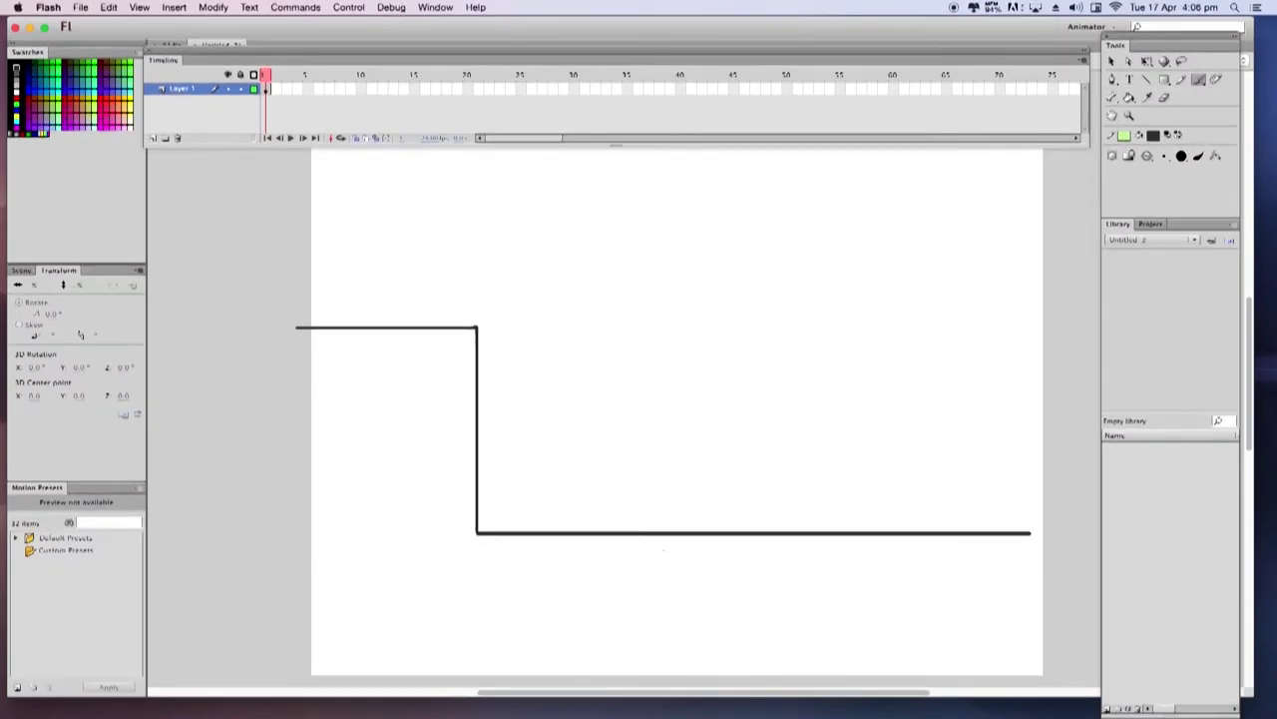
key(super+minus)
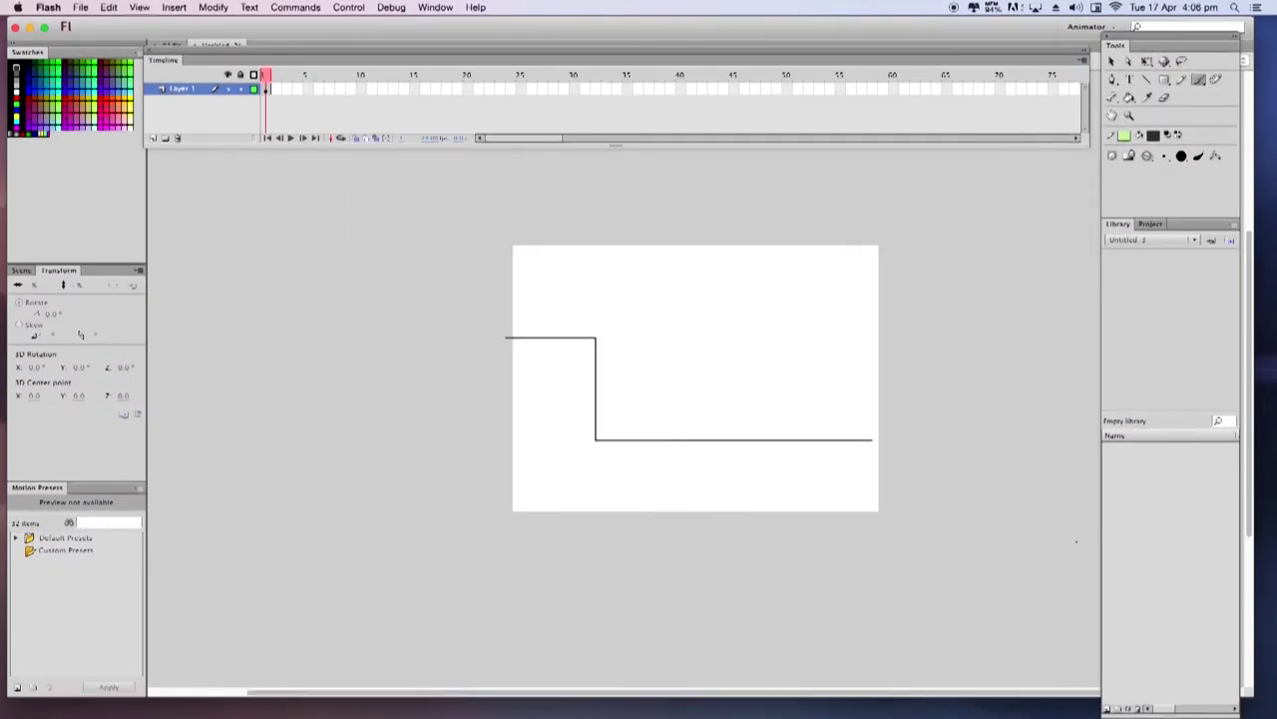
key(super+equal)
key(super+equal)
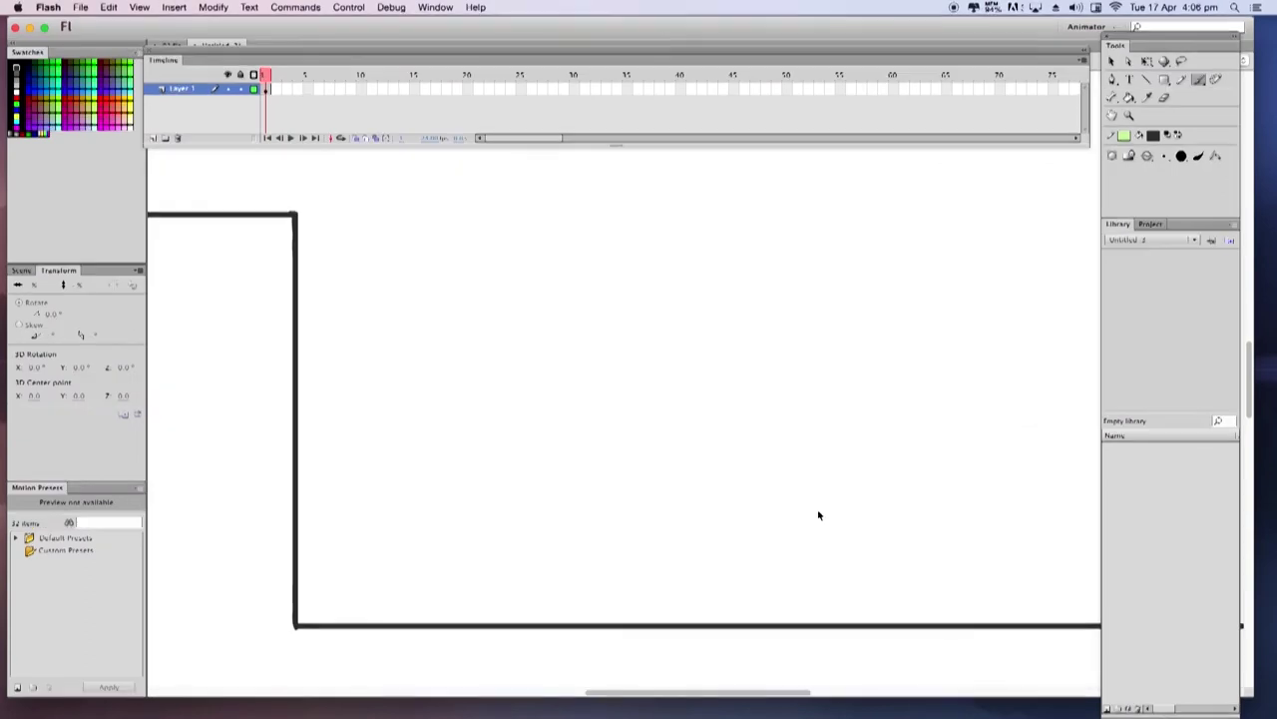
key(super+minus)
drag(779, 456, 871, 492)
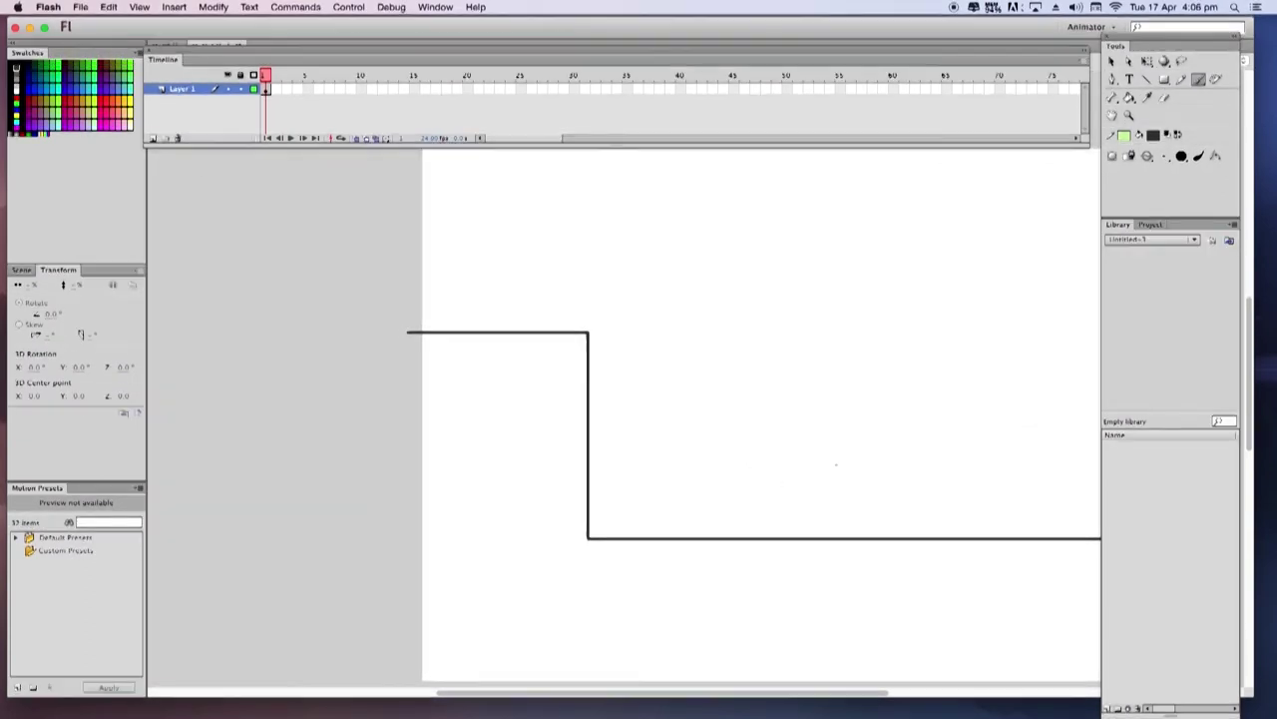
On a new layer, draw a grey ball resting on the upper ledge in frame 1 and add frame 2 with onion skinning on.
click(152, 138)
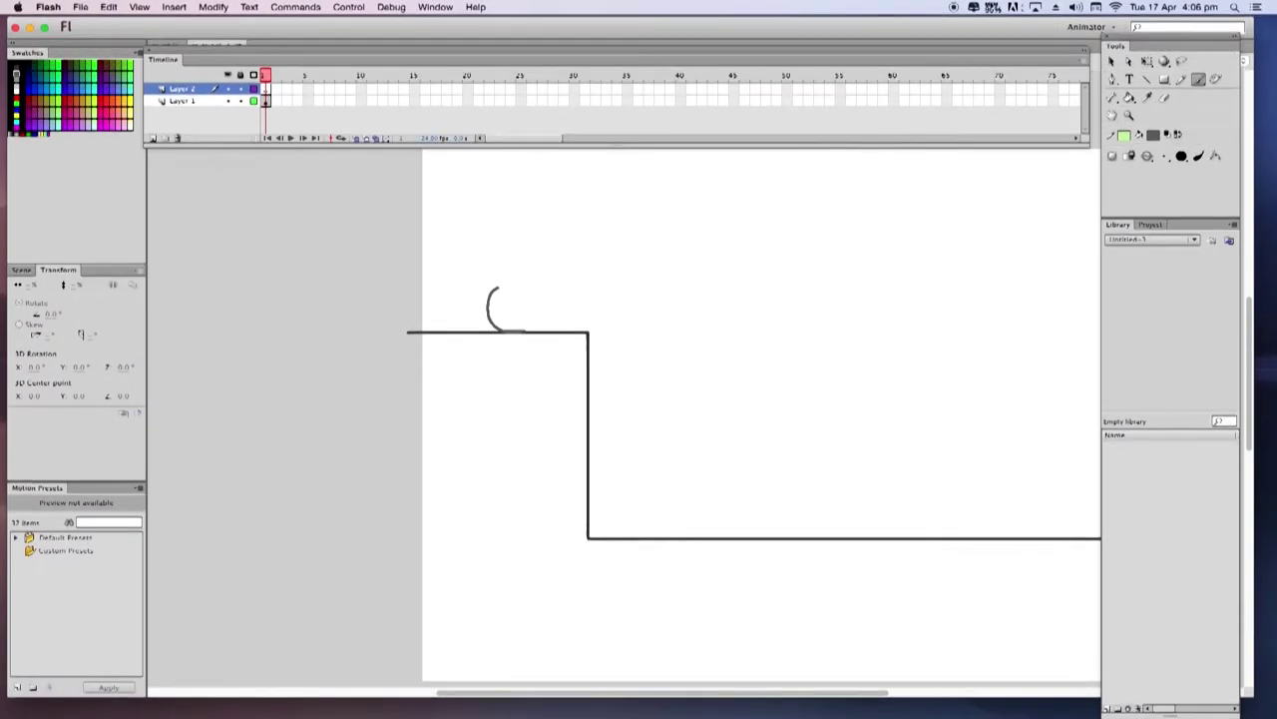
drag(528, 289, 497, 286)
key(F7)
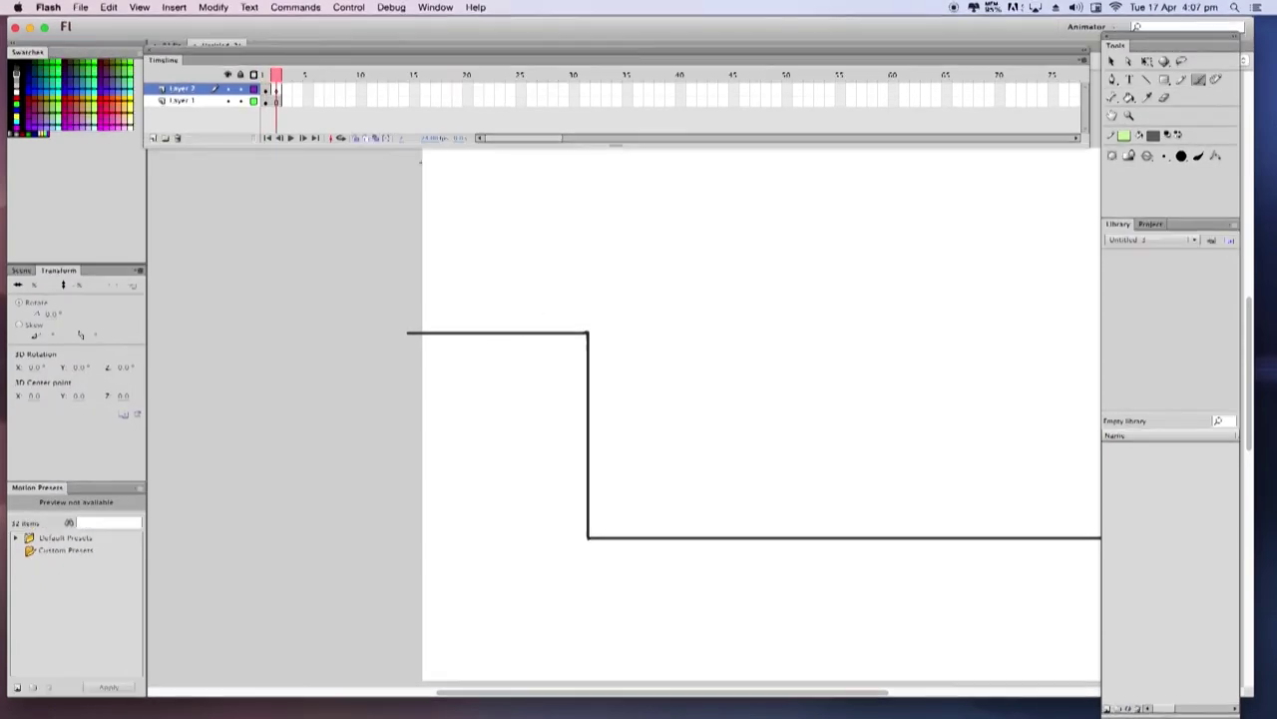
click(357, 139)
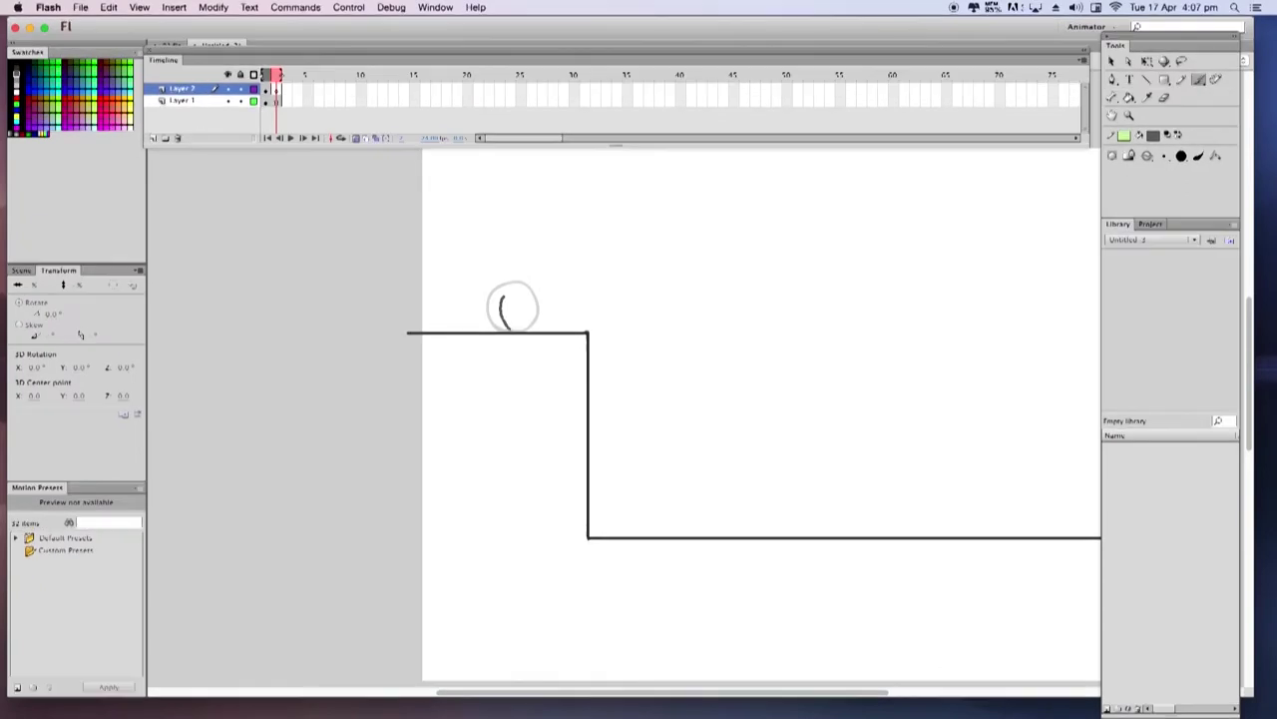
drag(544, 287, 505, 287)
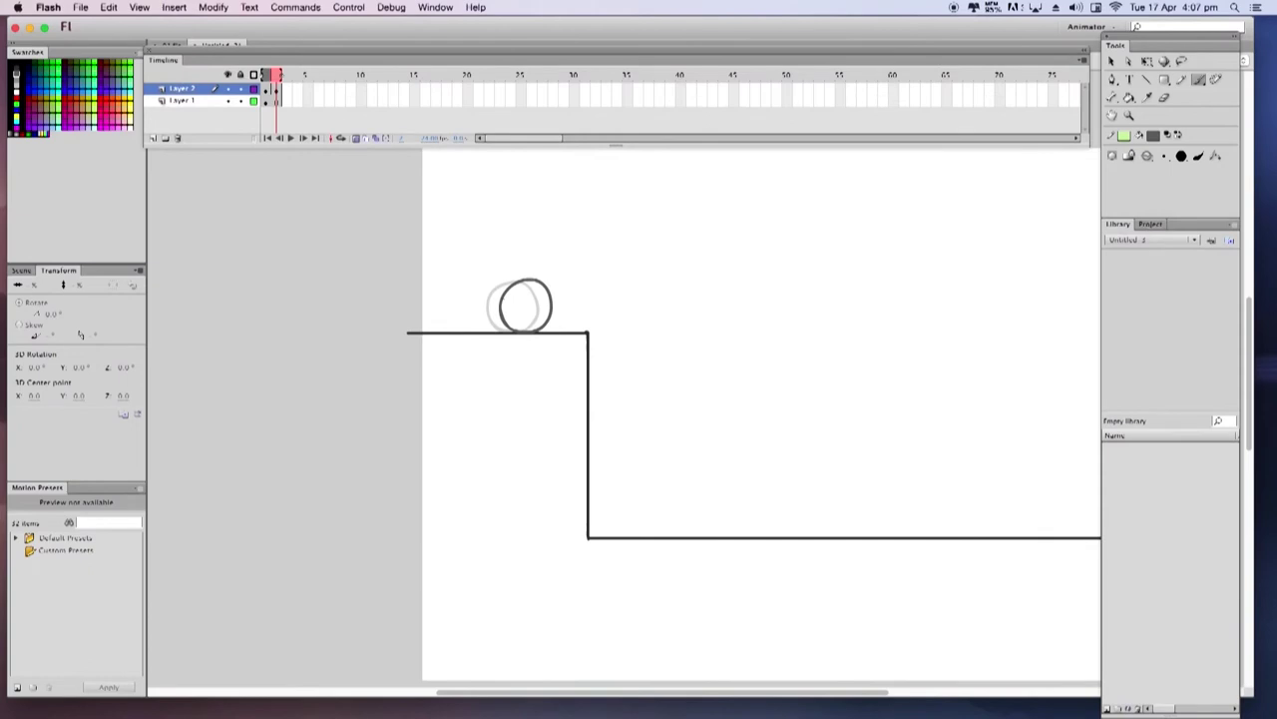
key(super+z)
key(super+z)
Draw the ball rolling forward along the upper ledge in frames 2 to 4, a small overlapping distance per frame.
mouse_move(542, 292)
mouse_down()
mouse_move(525, 282)
mouse_move(500, 304)
mouse_up()
key(F5)
key(F7)
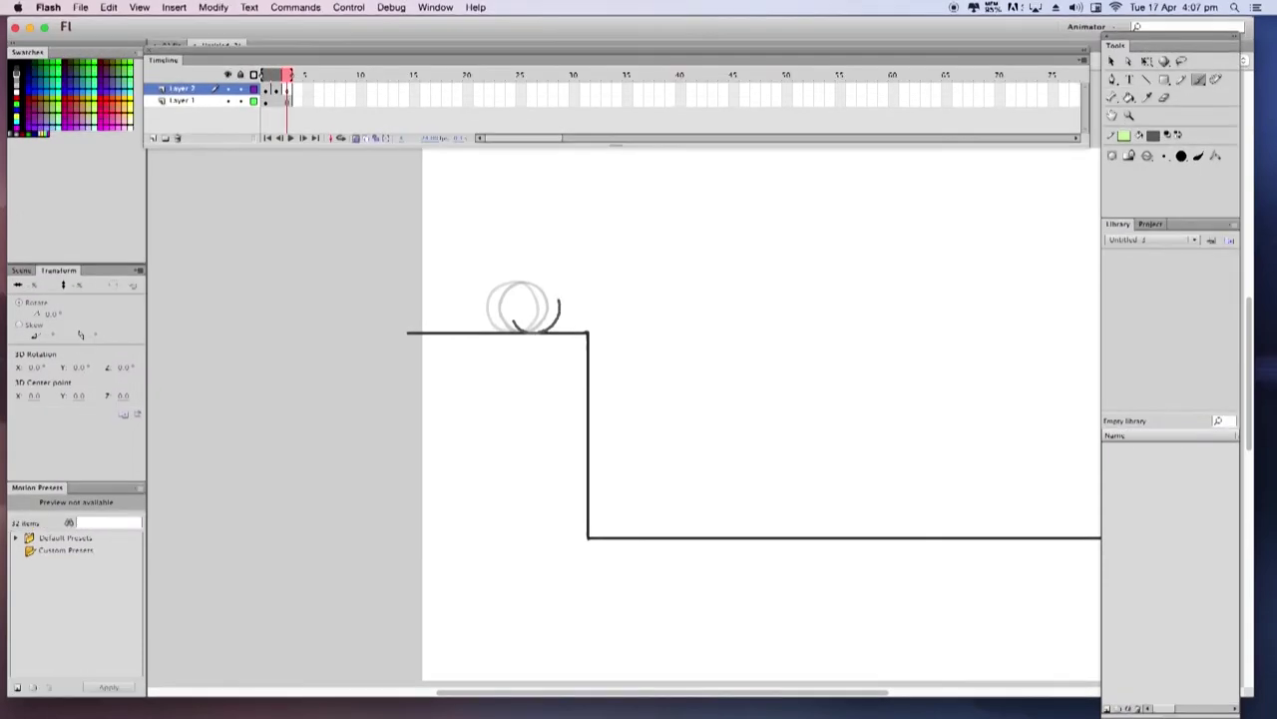
mouse_move(547, 284)
mouse_down()
mouse_move(515, 294)
mouse_move(515, 319)
mouse_up()
key(F7)
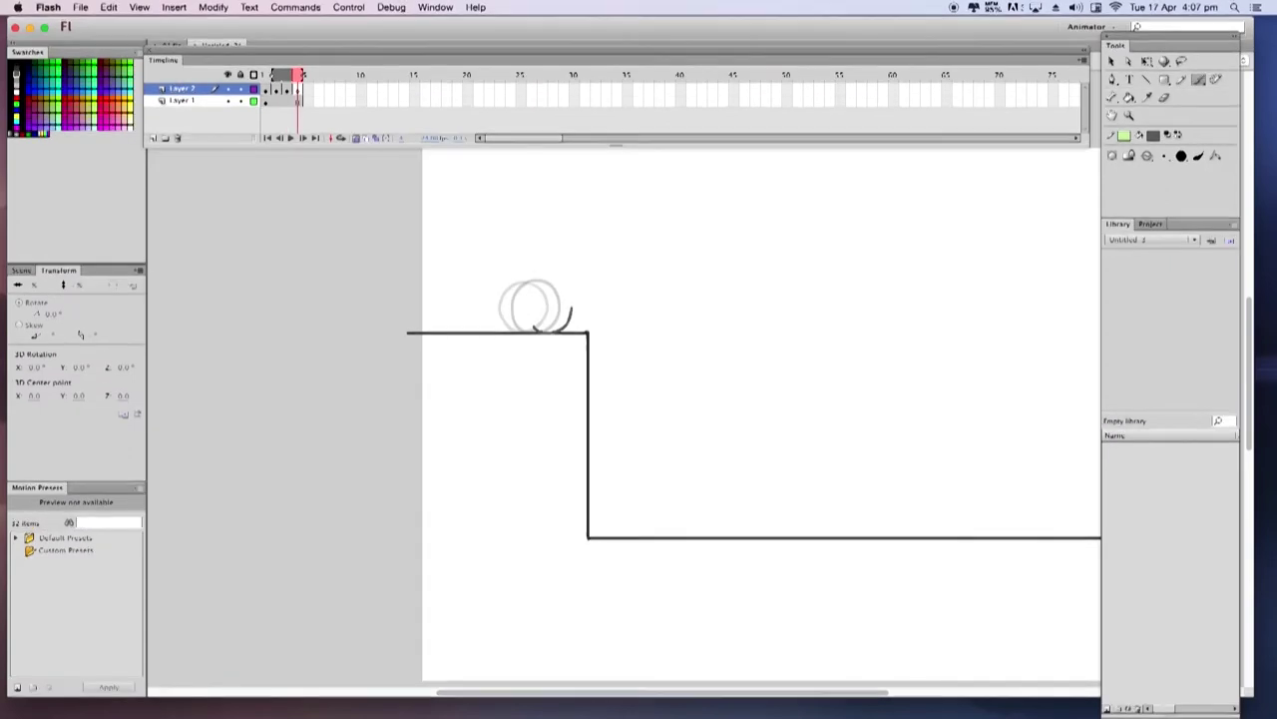
mouse_move(558, 285)
mouse_down()
mouse_move(528, 299)
mouse_move(536, 328)
mouse_up()
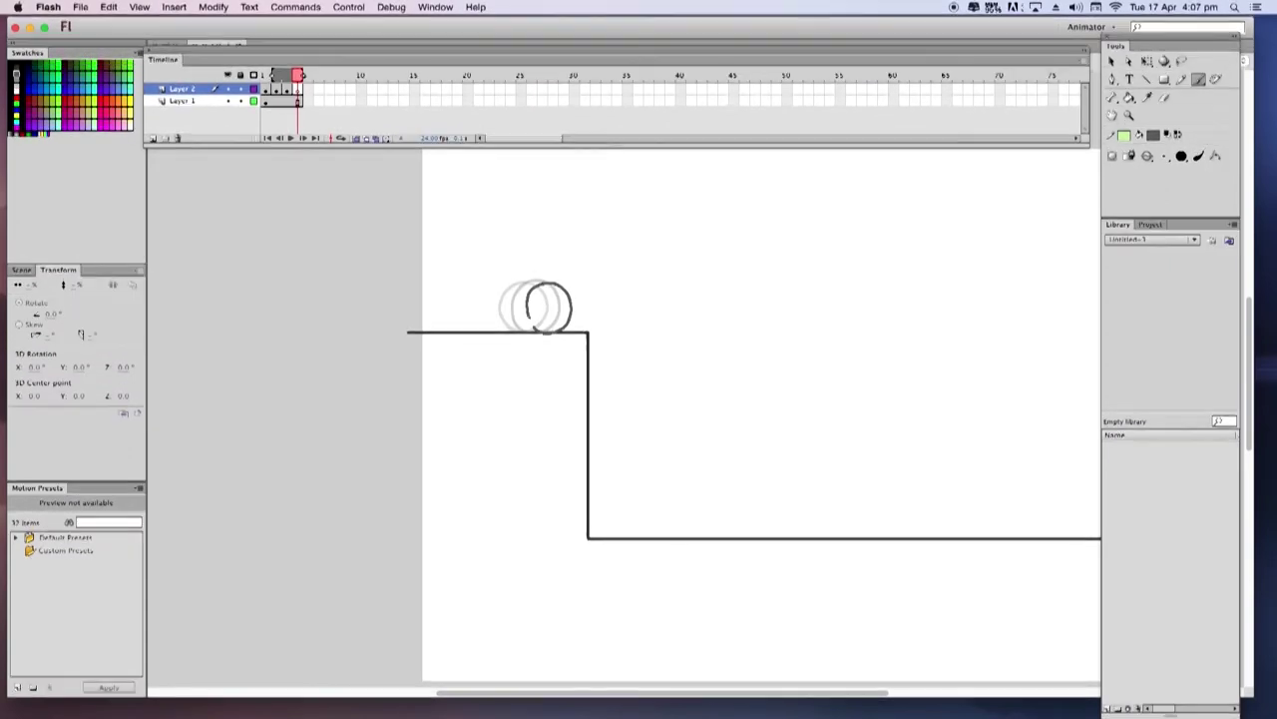
Draw the ball rolling closer to the ledge's edge in frames 5 and 6.
key(F7)
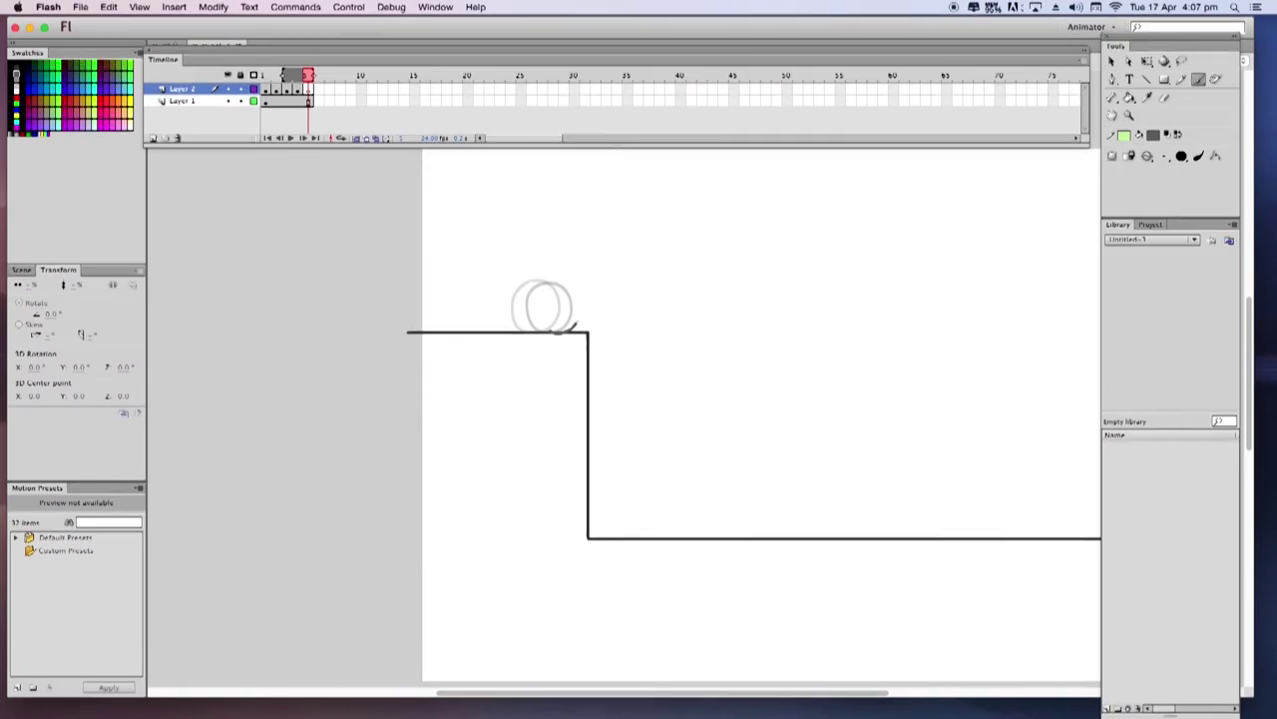
mouse_move(580, 295)
mouse_down()
mouse_move(550, 284)
mouse_move(538, 298)
mouse_move(547, 329)
mouse_move(573, 281)
mouse_move(555, 286)
mouse_move(548, 311)
mouse_move(561, 330)
mouse_up()
key(F7)
key(F7)
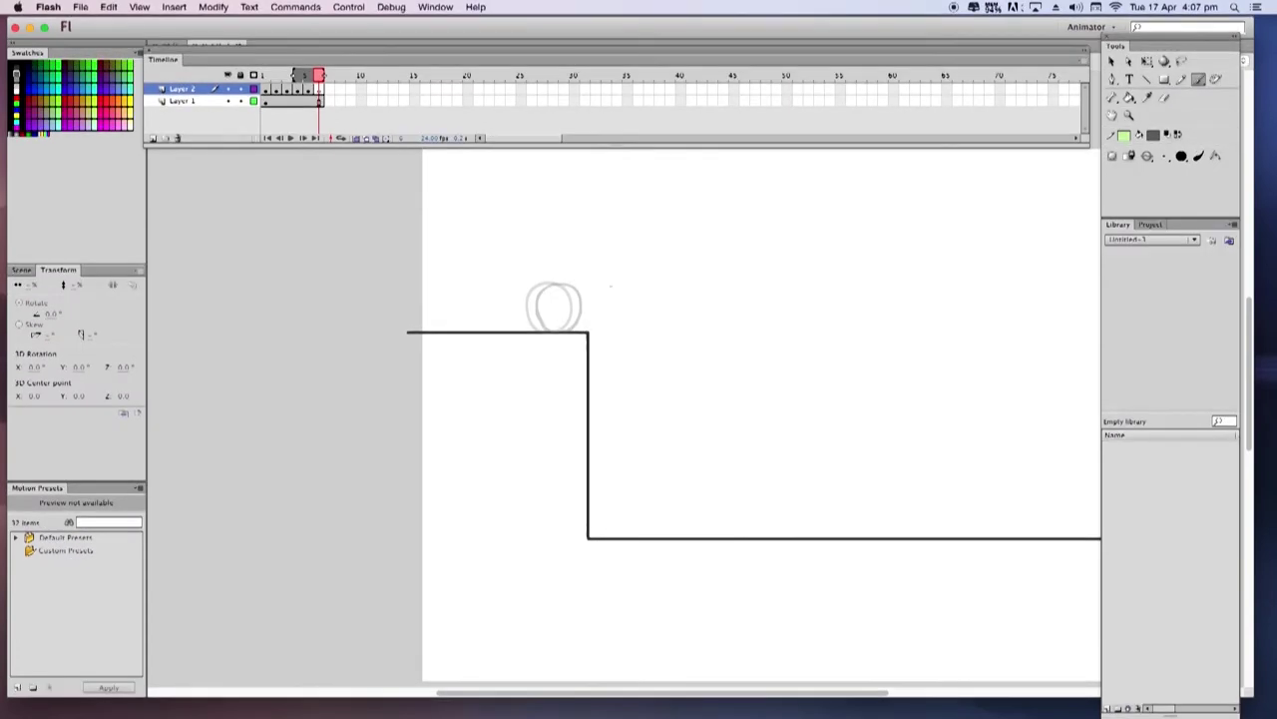
mouse_move(577, 284)
mouse_down()
mouse_move(553, 287)
mouse_move(549, 306)
mouse_move(572, 330)
mouse_up()
Draw the ball rolling over the ledge's corner in frames 7 to 9, rounding its frame 7 outline and locking Layer 1.
key(F7)
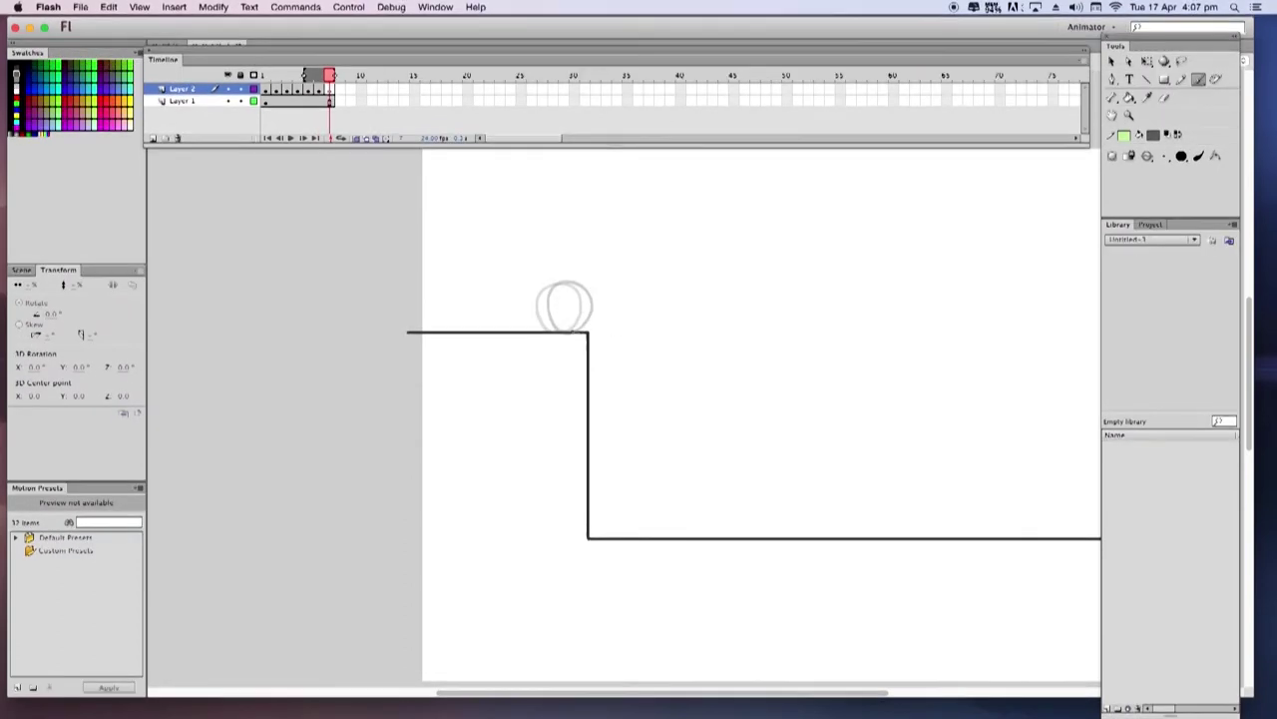
mouse_move(592, 285)
mouse_down()
mouse_move(557, 296)
mouse_move(577, 331)
mouse_up()
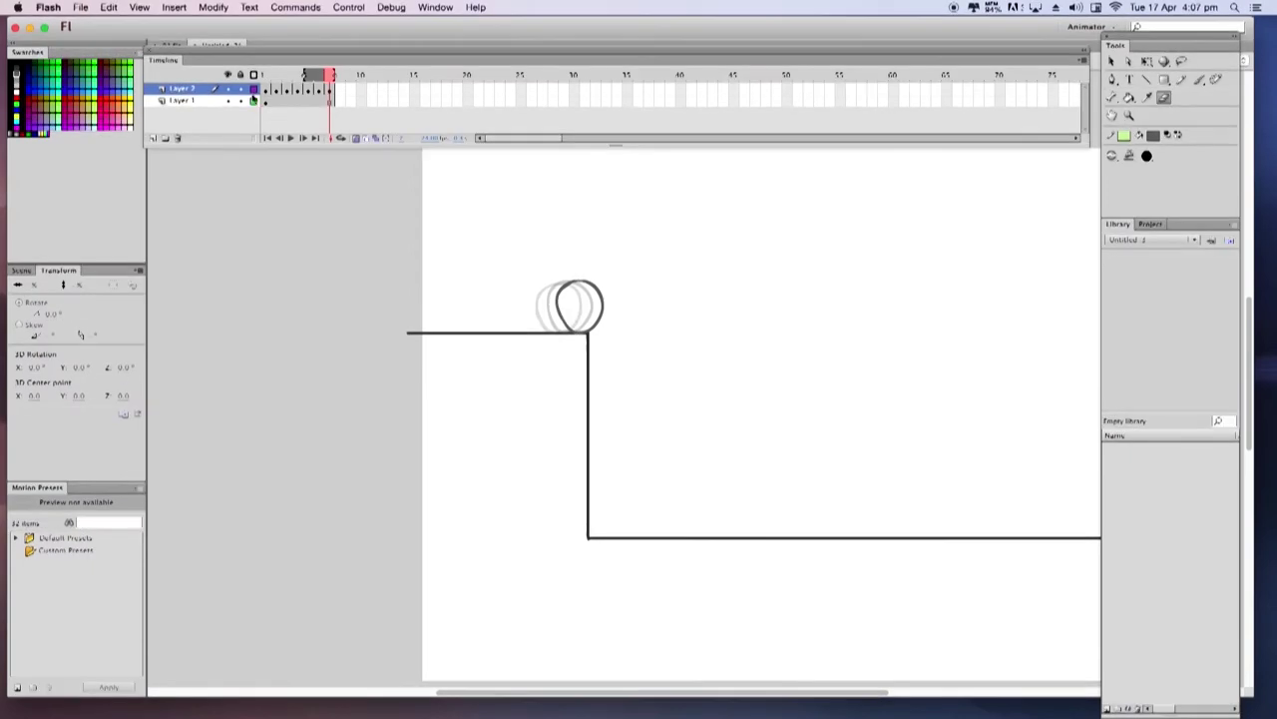
drag(558, 301, 584, 331)
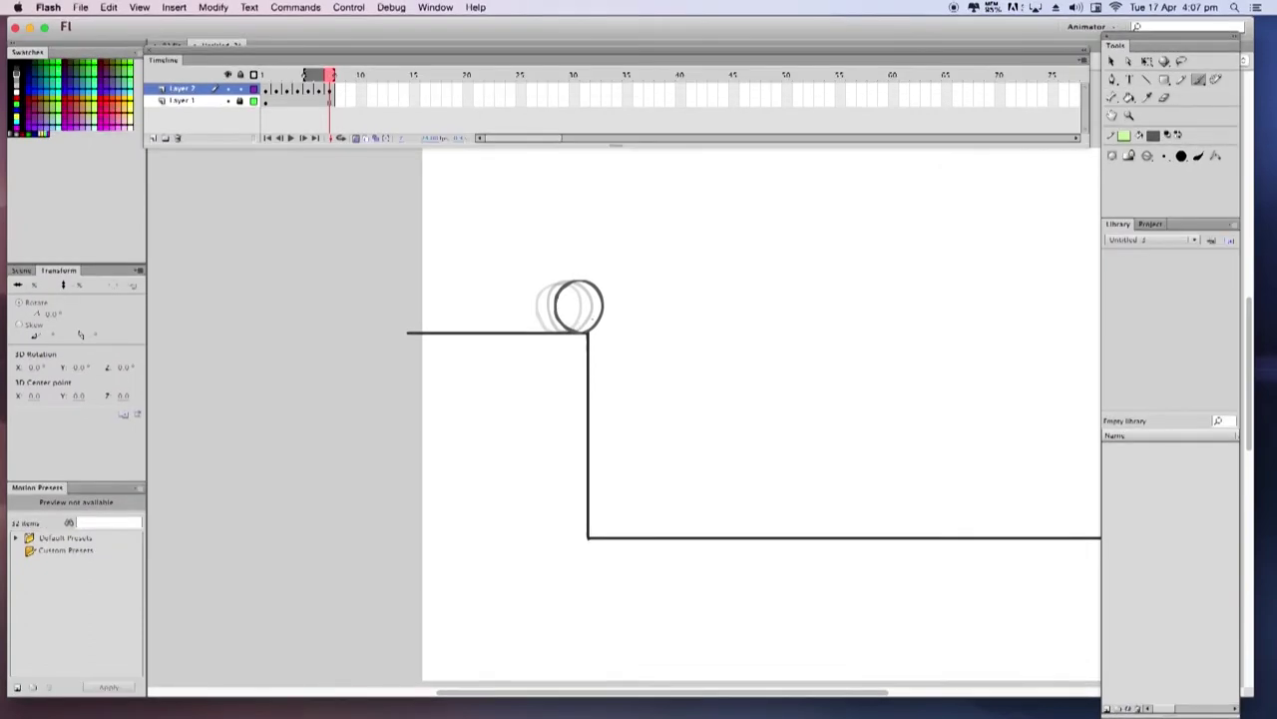
key(F7)
mouse_move(588, 330)
mouse_down()
mouse_move(613, 318)
mouse_move(602, 288)
mouse_move(579, 282)
mouse_move(565, 305)
mouse_move(579, 330)
mouse_move(618, 332)
mouse_move(627, 304)
mouse_move(608, 284)
mouse_move(588, 286)
mouse_move(579, 317)
mouse_move(591, 335)
mouse_up()
key(F7)
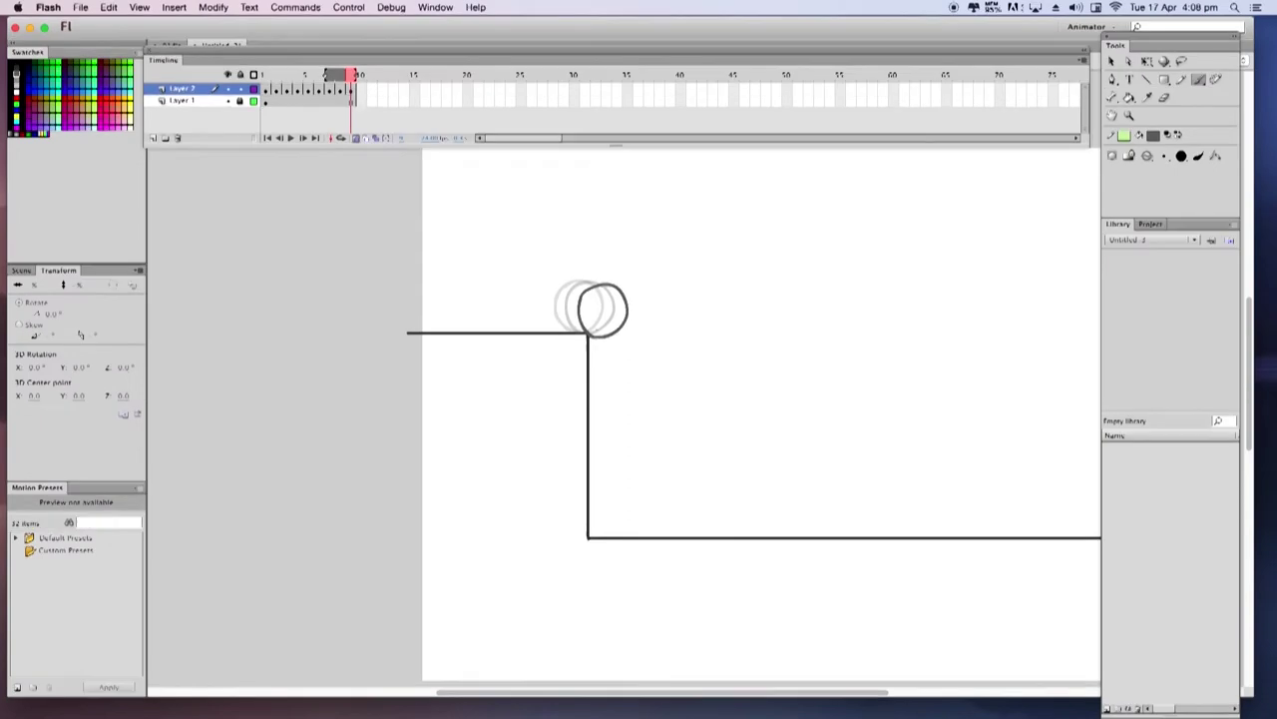
Draw the ball on the lower floor beside the vertical drop in frame 10 and rolling slowly forward in frames 11 to 14.
key(F7)
drag(796, 492, 807, 441)
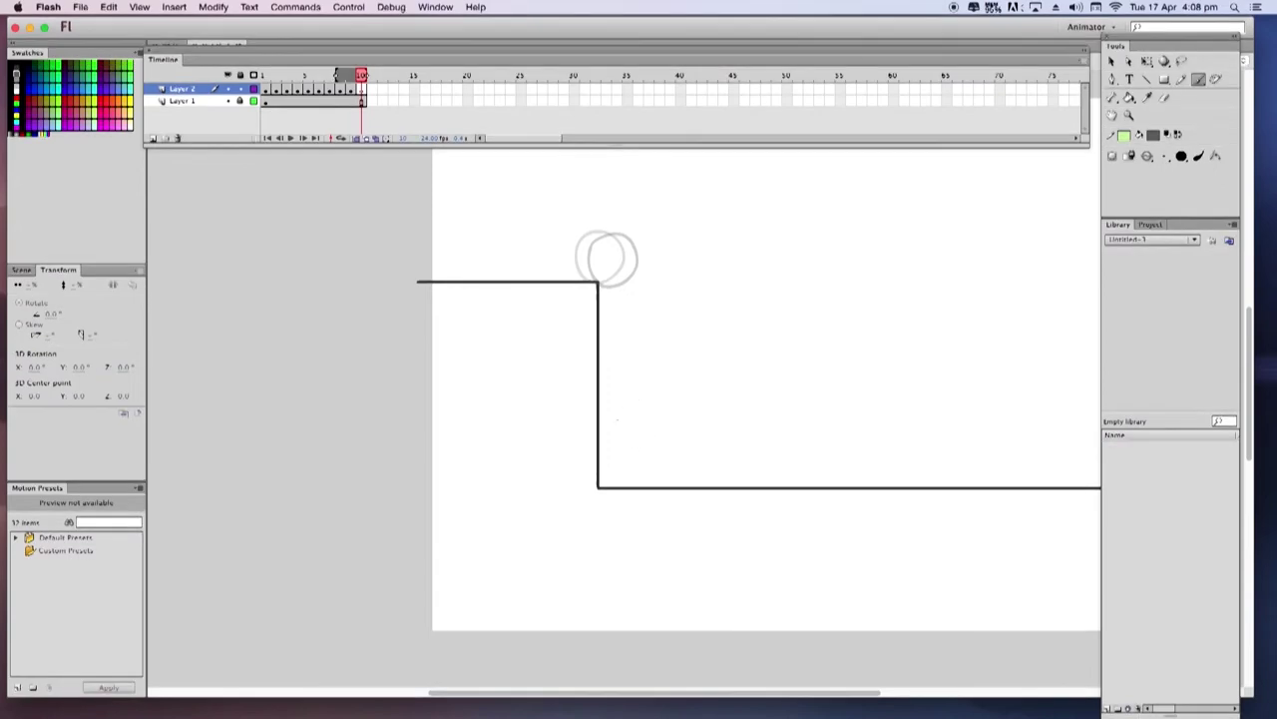
mouse_move(624, 441)
mouse_down()
mouse_move(605, 466)
mouse_move(629, 487)
mouse_move(650, 466)
mouse_move(625, 442)
mouse_up()
key(F7)
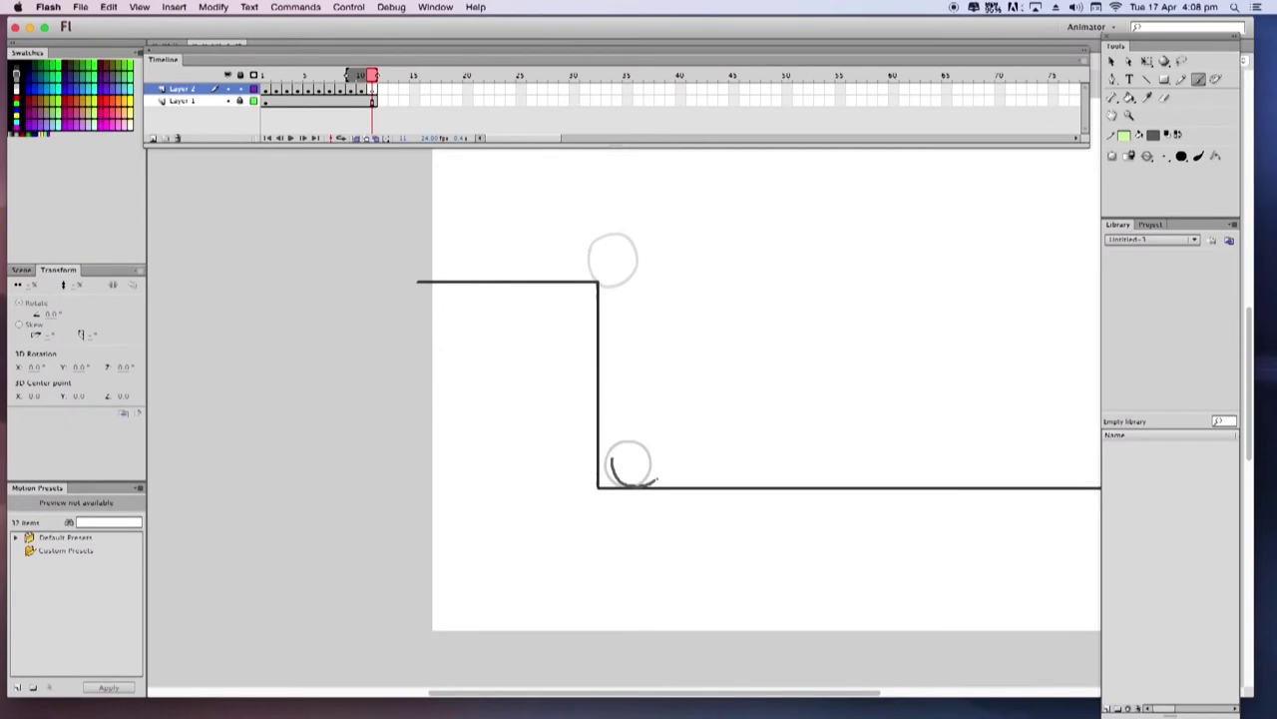
mouse_move(658, 455)
mouse_down()
mouse_move(613, 460)
mouse_move(629, 484)
mouse_move(657, 483)
mouse_move(659, 442)
mouse_move(621, 450)
mouse_move(621, 476)
mouse_move(637, 486)
mouse_move(666, 448)
mouse_move(621, 456)
mouse_move(651, 487)
mouse_up()
key(F7)
key(F7)
key(F7)
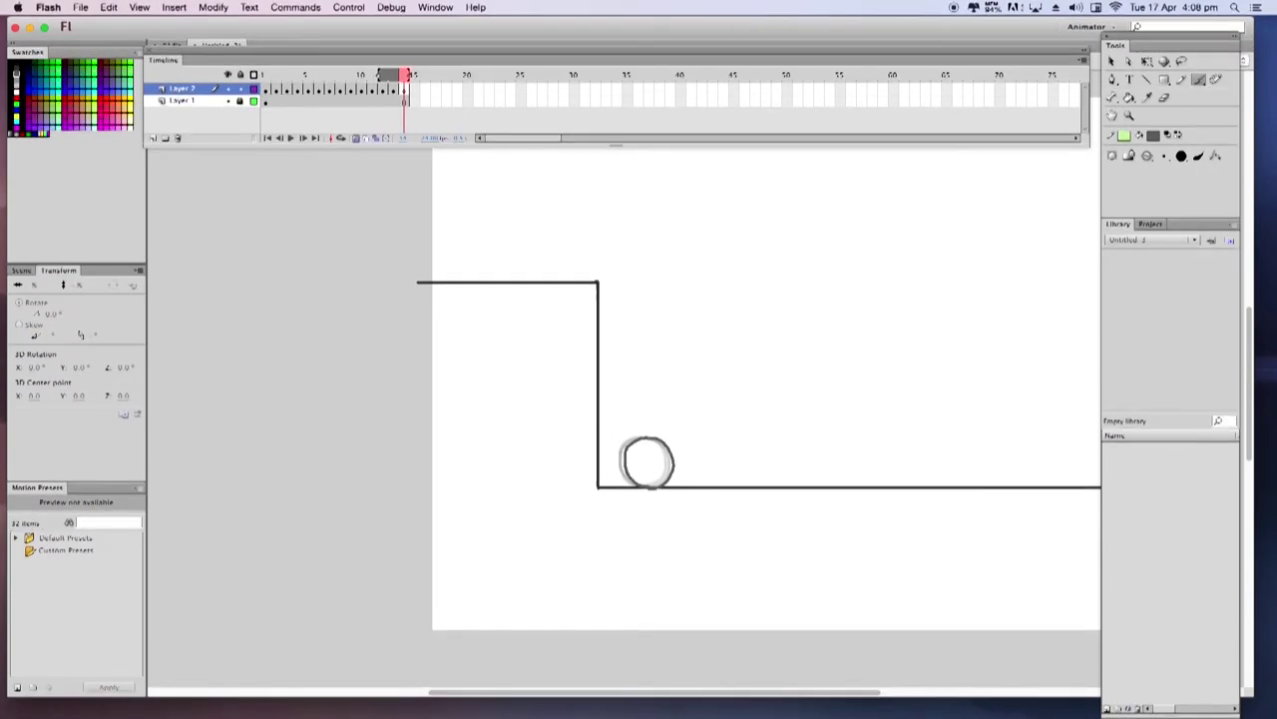
Loop playback over frames 1 to 14, play the roll-off animation and extend the layers to frame 24.
drag(381, 76, 162, 146)
click(356, 137)
click(330, 76)
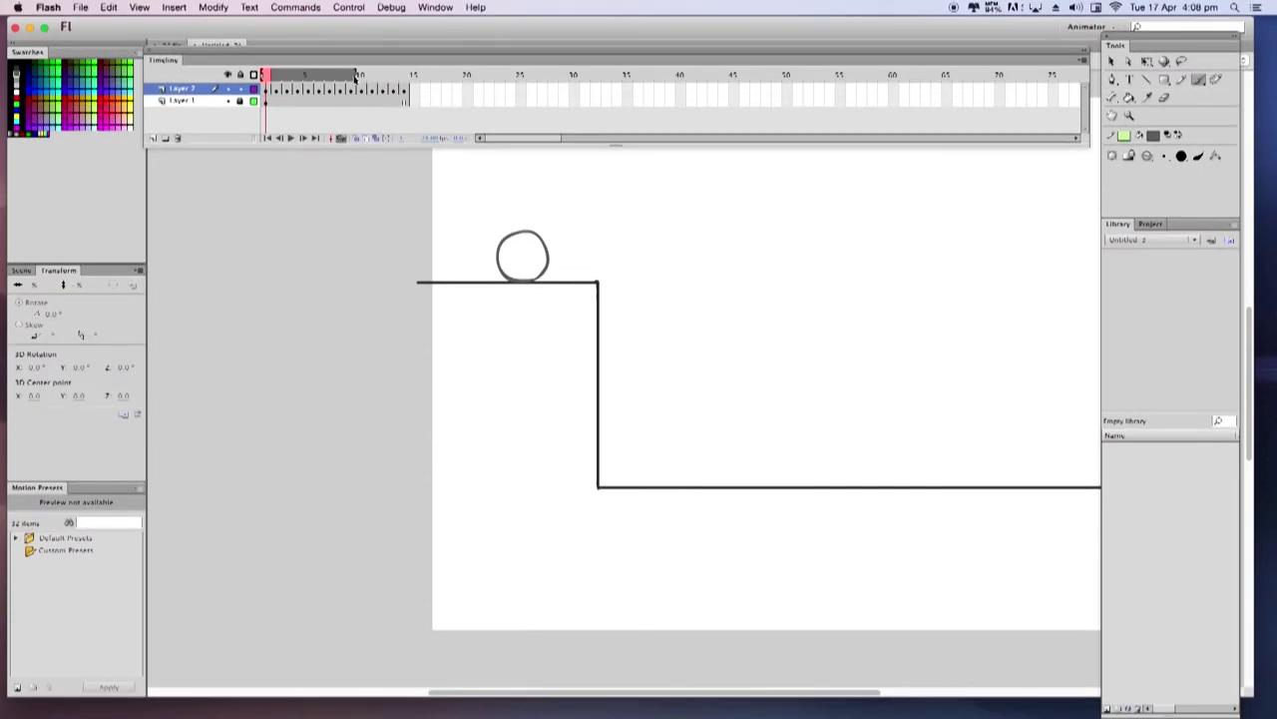
click(290, 139)
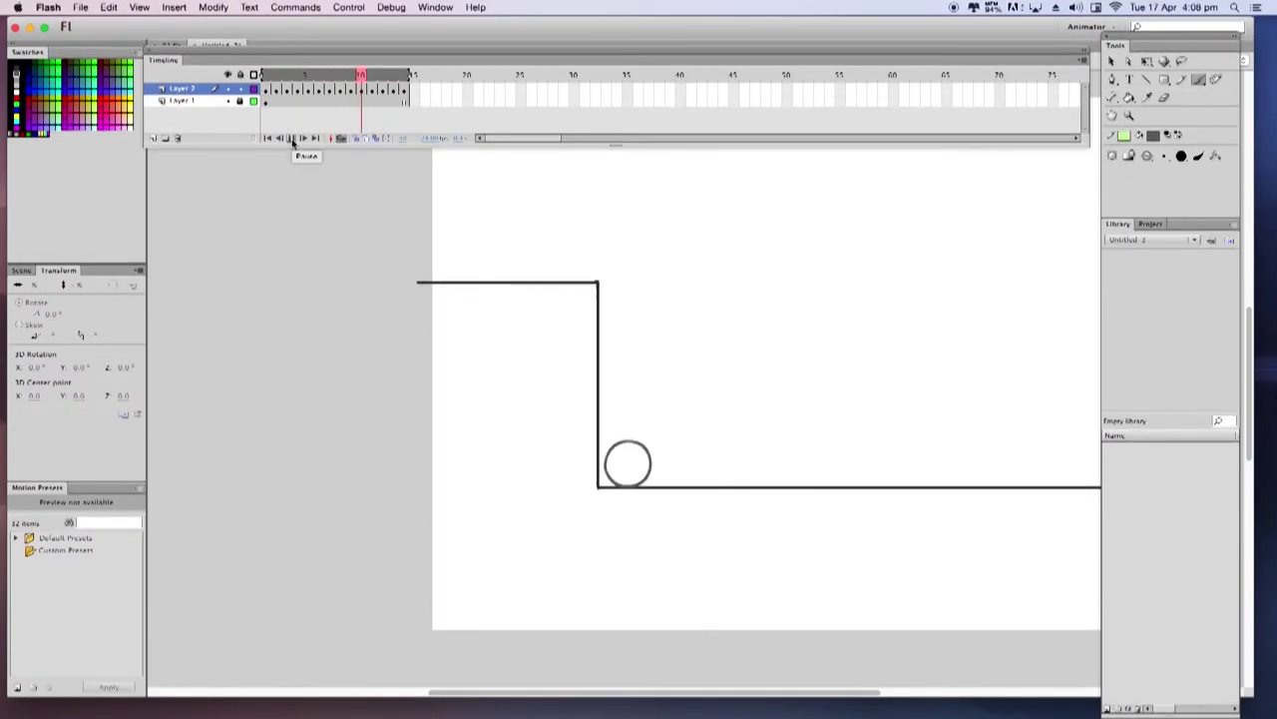
click(405, 91)
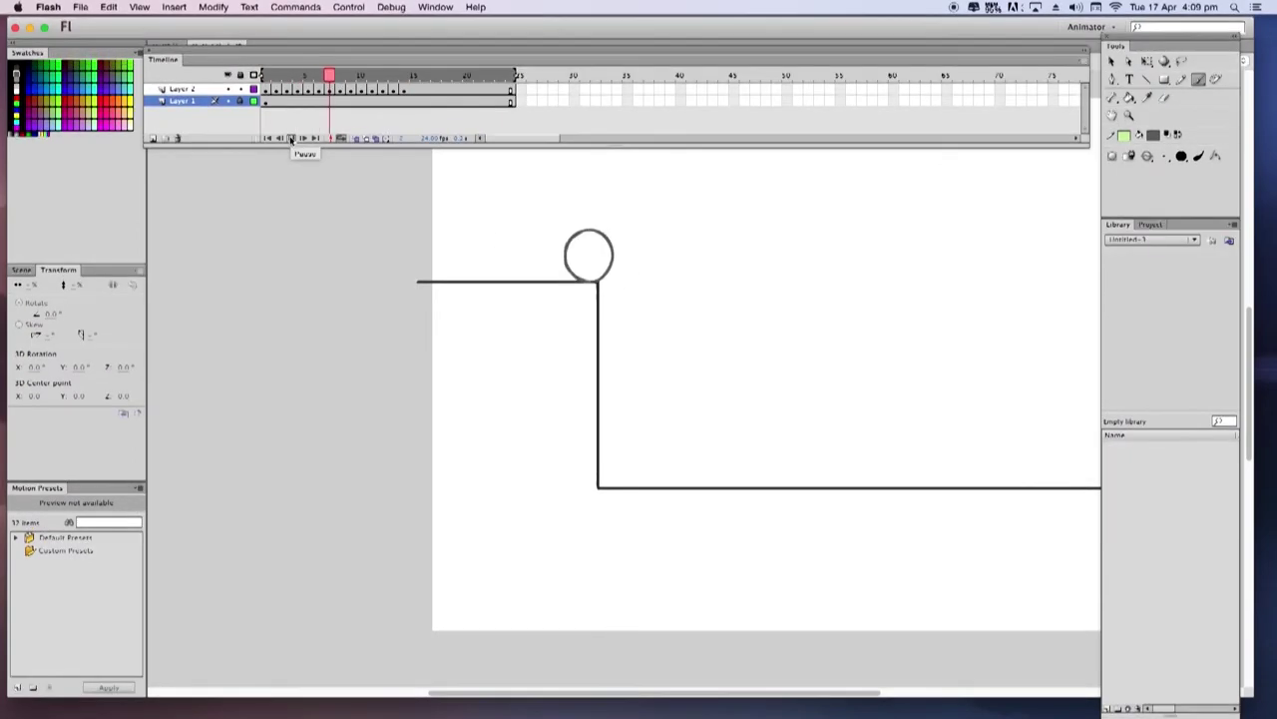
Insert an in-between ball falling beside the vertical drop at frame 10 and play the loop over frames 1 to 24.
mouse_move(623, 380)
mouse_down()
mouse_move(607, 418)
mouse_move(641, 428)
mouse_move(654, 411)
mouse_move(618, 382)
mouse_up()
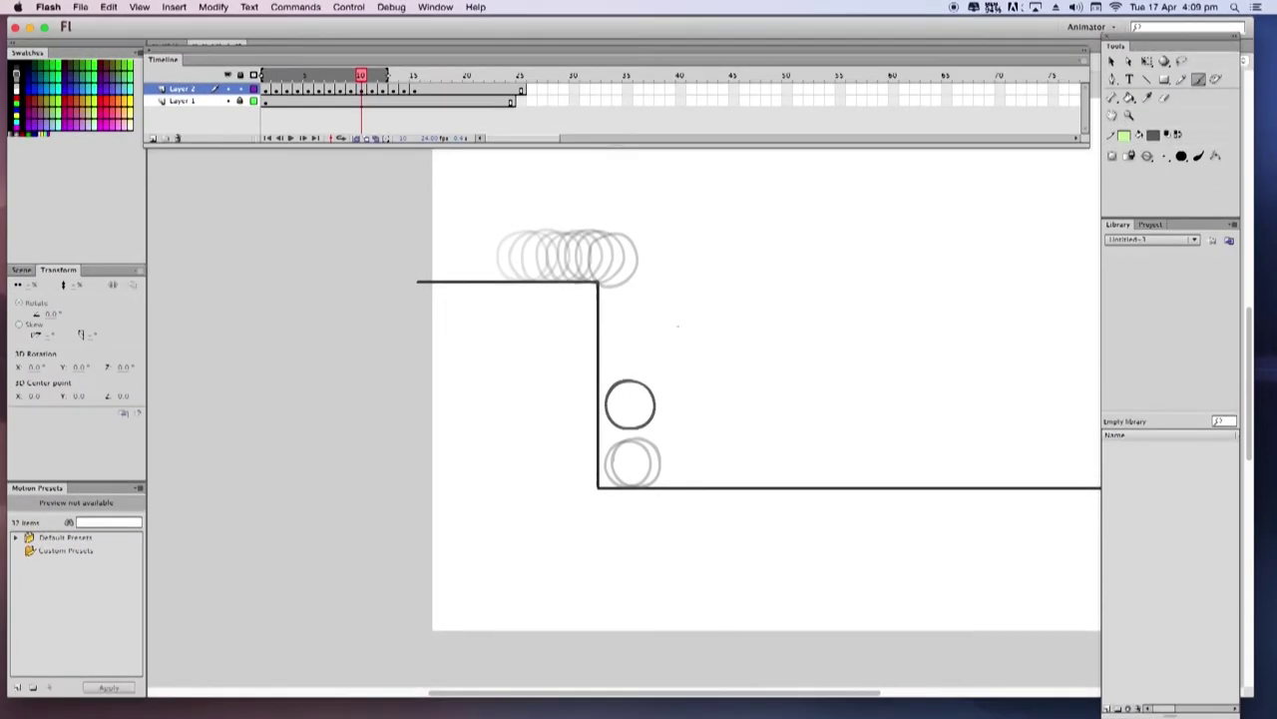
drag(526, 77, 515, 77)
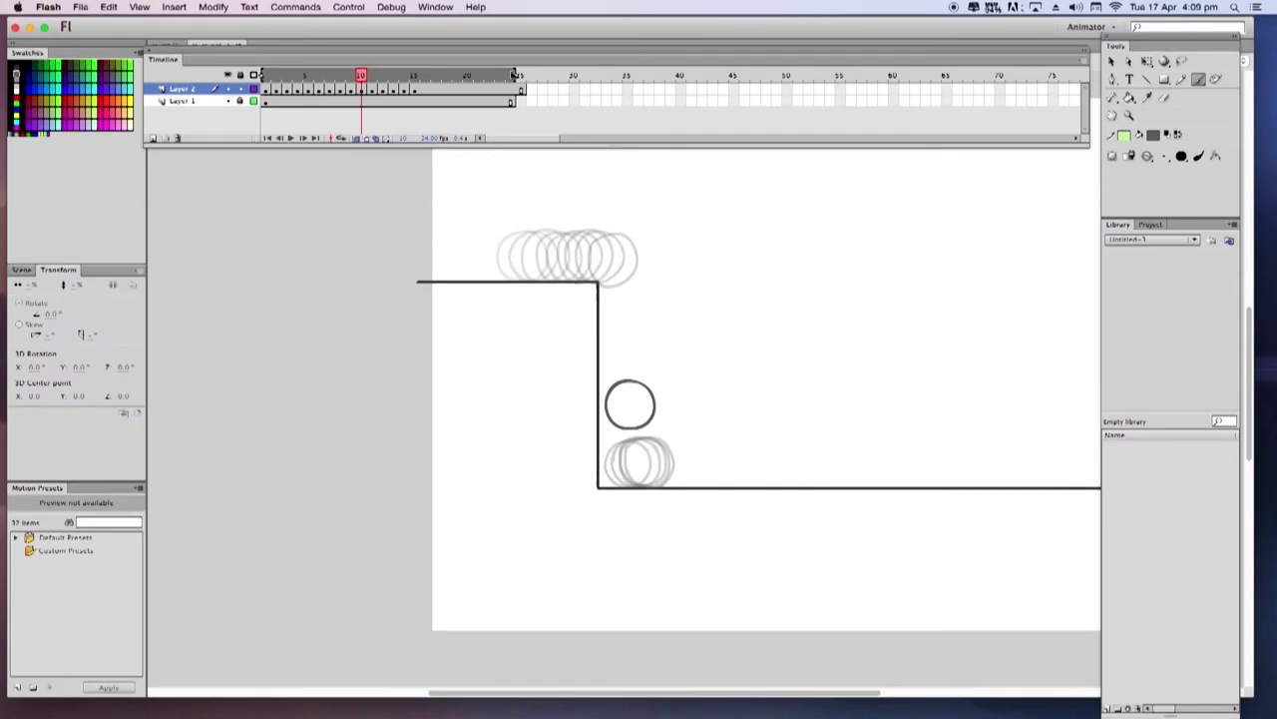
click(340, 138)
click(292, 139)
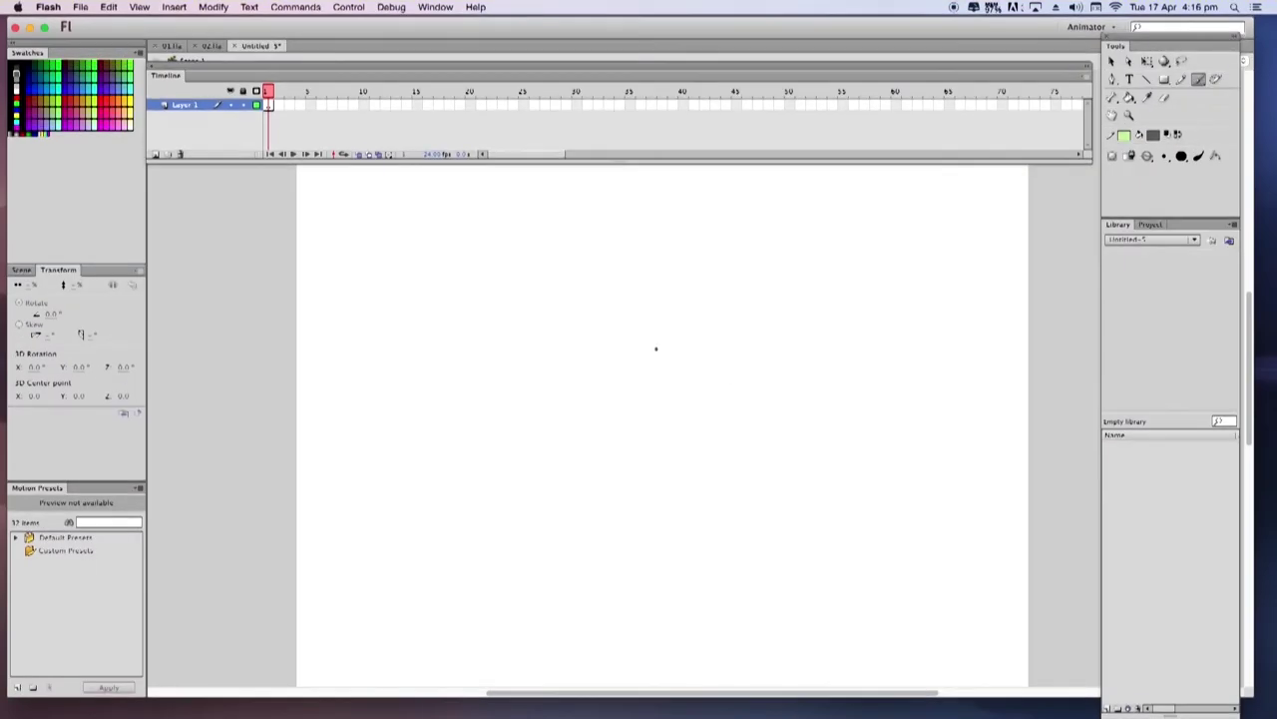
In a new document, draw a large round face in frame 1 with dot eyes, an arched nose and a short mouth line.
mouse_move(576, 332)
mouse_down()
mouse_move(633, 313)
mouse_move(679, 329)
mouse_move(700, 372)
mouse_move(690, 428)
mouse_move(661, 449)
mouse_up()
mouse_move(577, 331)
mouse_down()
mouse_move(564, 418)
mouse_move(599, 447)
mouse_move(639, 454)
mouse_move(762, 429)
mouse_move(653, 452)
mouse_move(679, 428)
mouse_up()
key(b)
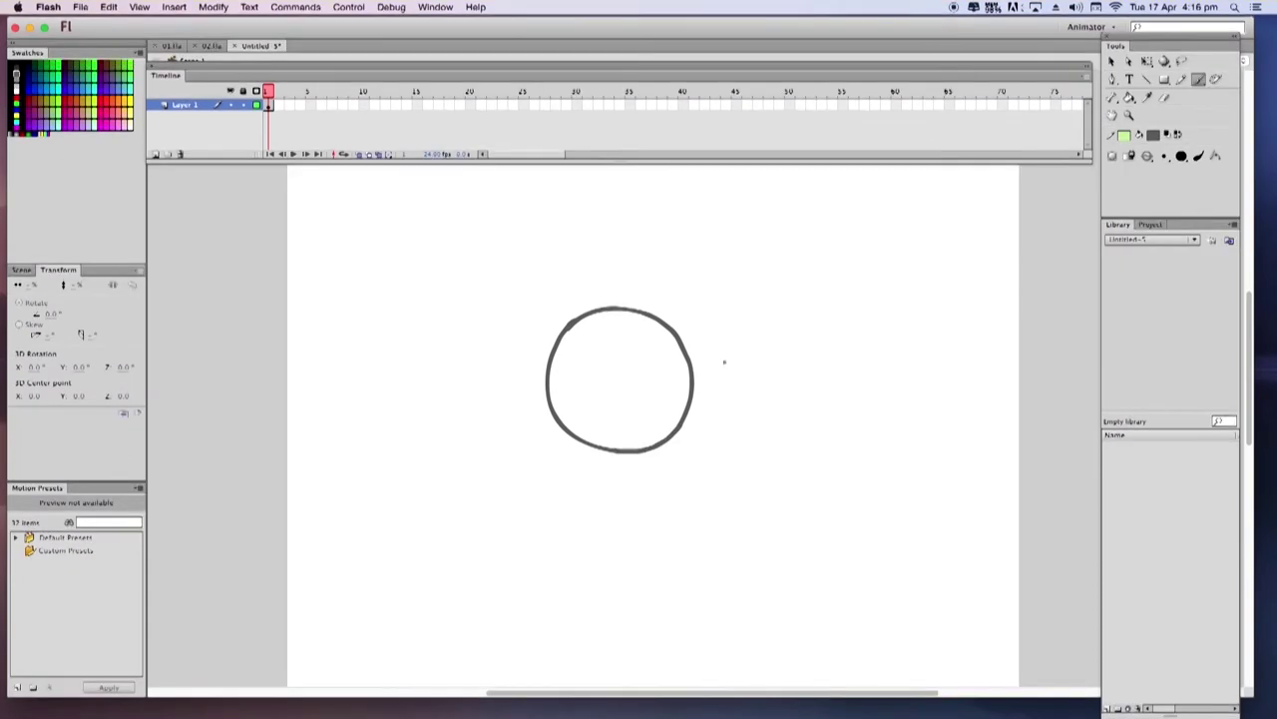
click(603, 355)
click(632, 354)
mouse_move(602, 419)
mouse_down()
mouse_move(640, 410)
mouse_move(635, 380)
mouse_up()
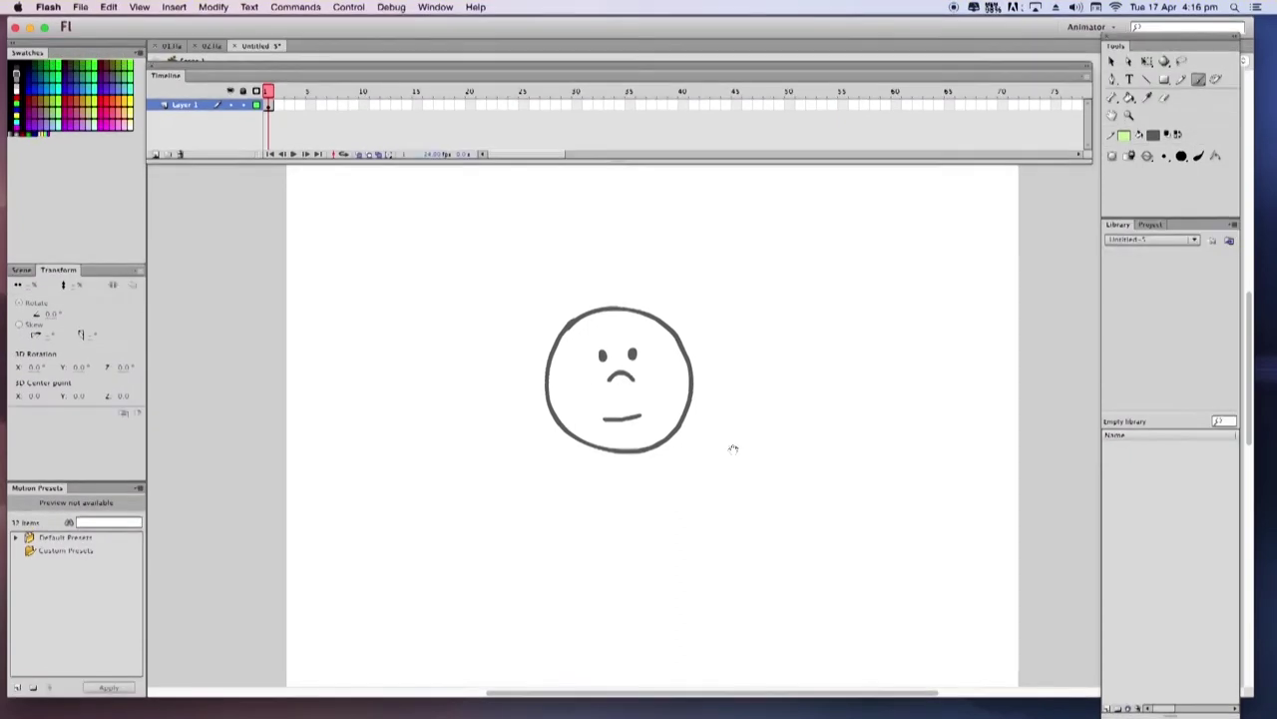
drag(733, 448, 712, 450)
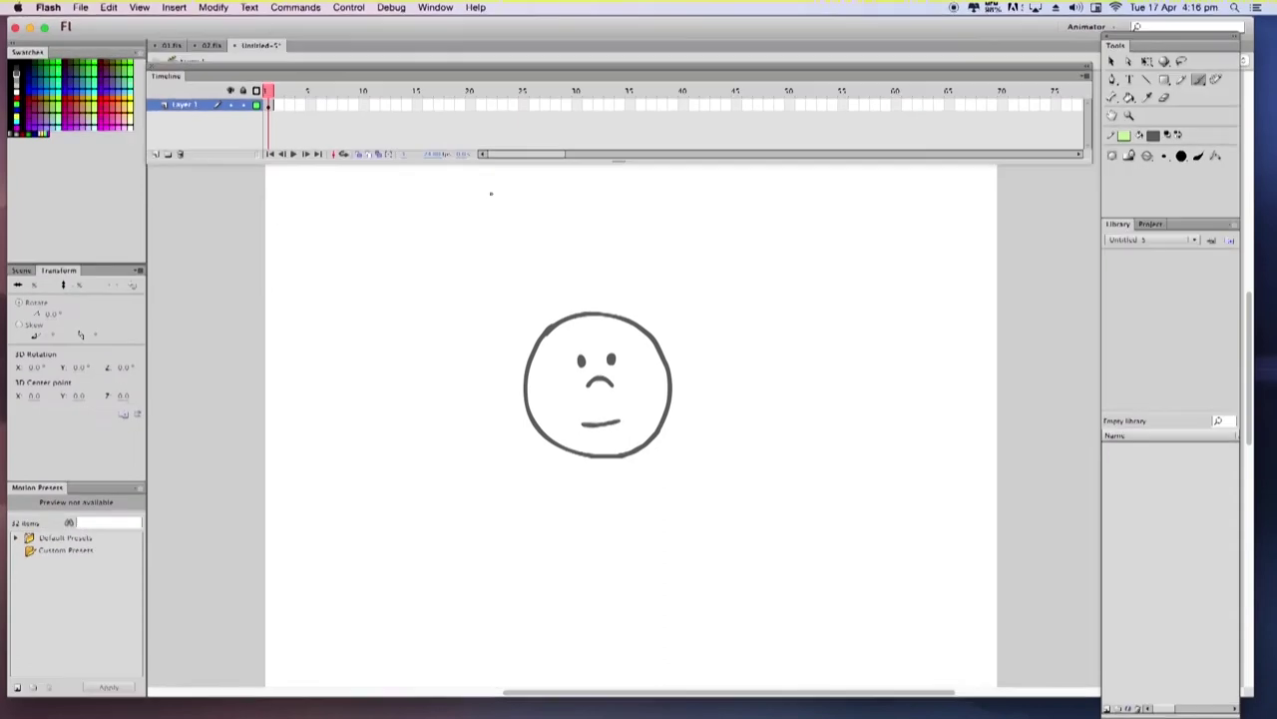
Add a blank frame 2 and turn on onion skinning to trace over the first face.
key(F7)
click(368, 155)
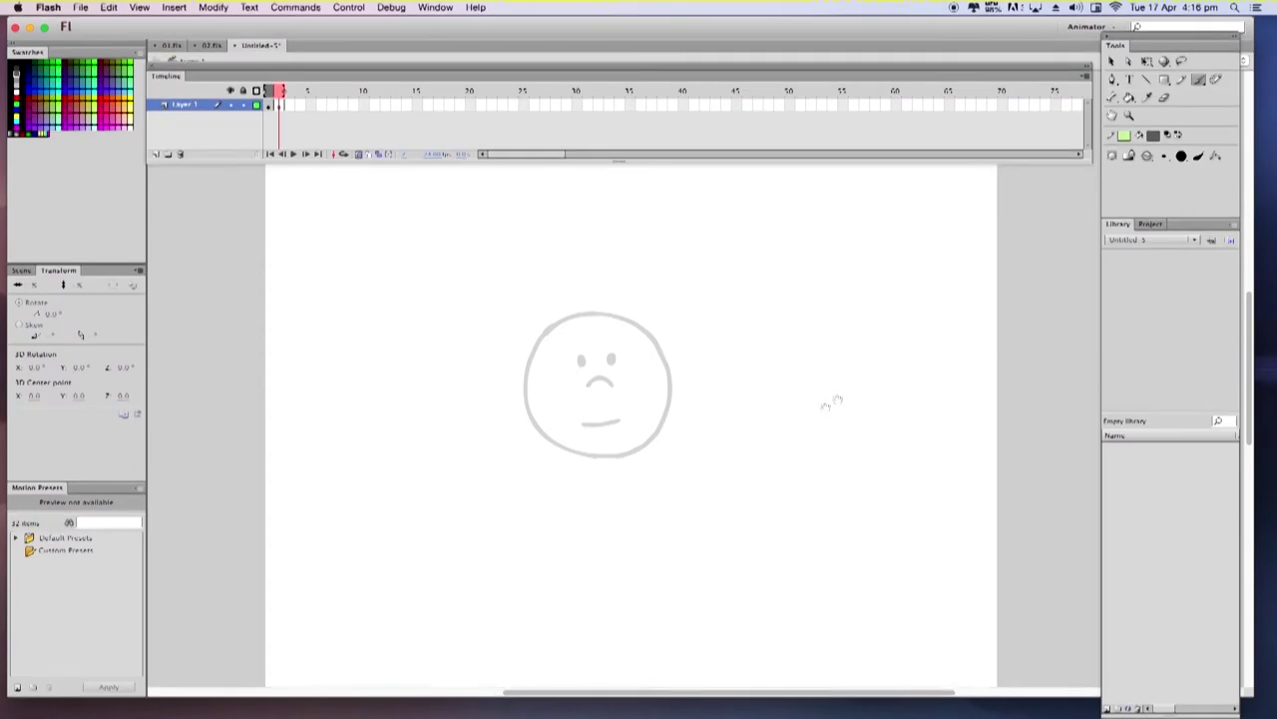
drag(821, 393, 850, 375)
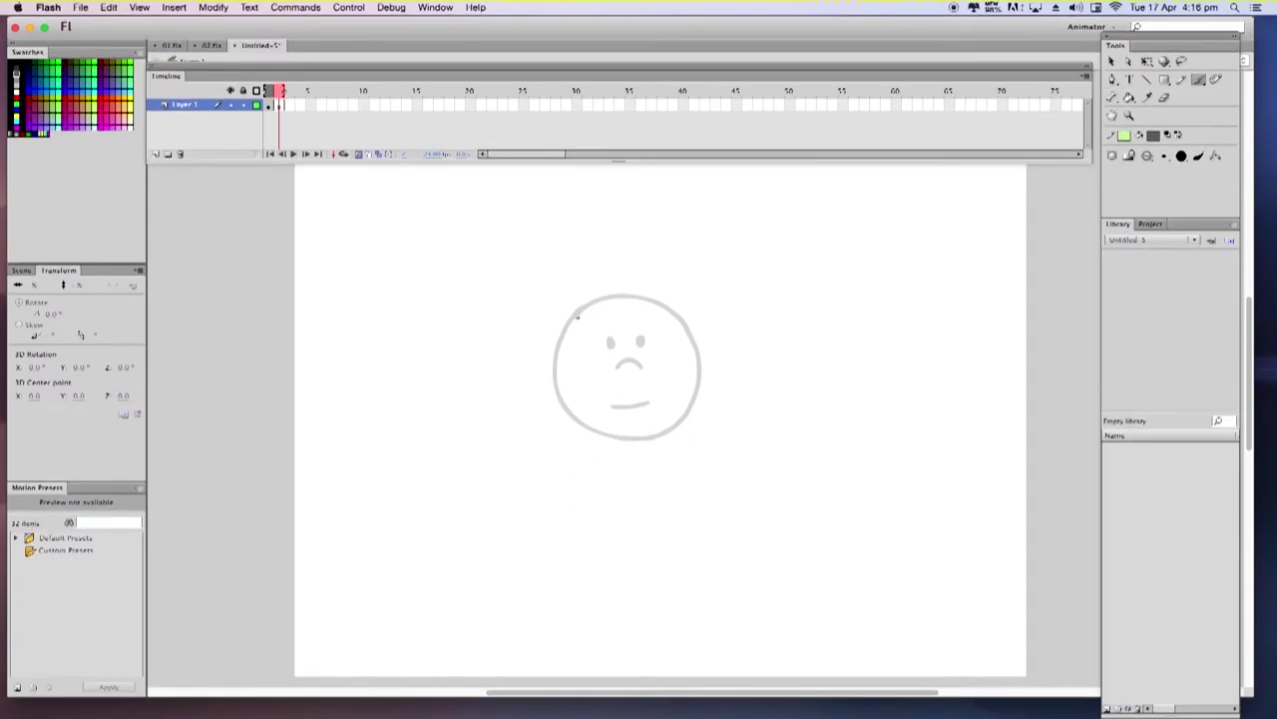
drag(559, 391, 568, 409)
key(e)
drag(579, 315, 566, 411)
key(b)
Draw a slightly squashed face in frame 2 with closed eyes, an arched nose and a straight mouth.
drag(581, 314, 564, 332)
mouse_move(550, 390)
mouse_down()
mouse_move(573, 422)
mouse_move(607, 435)
mouse_move(681, 423)
mouse_up()
mouse_move(585, 311)
mouse_down()
mouse_move(622, 300)
mouse_move(671, 311)
mouse_move(703, 384)
mouse_up()
key(super+z)
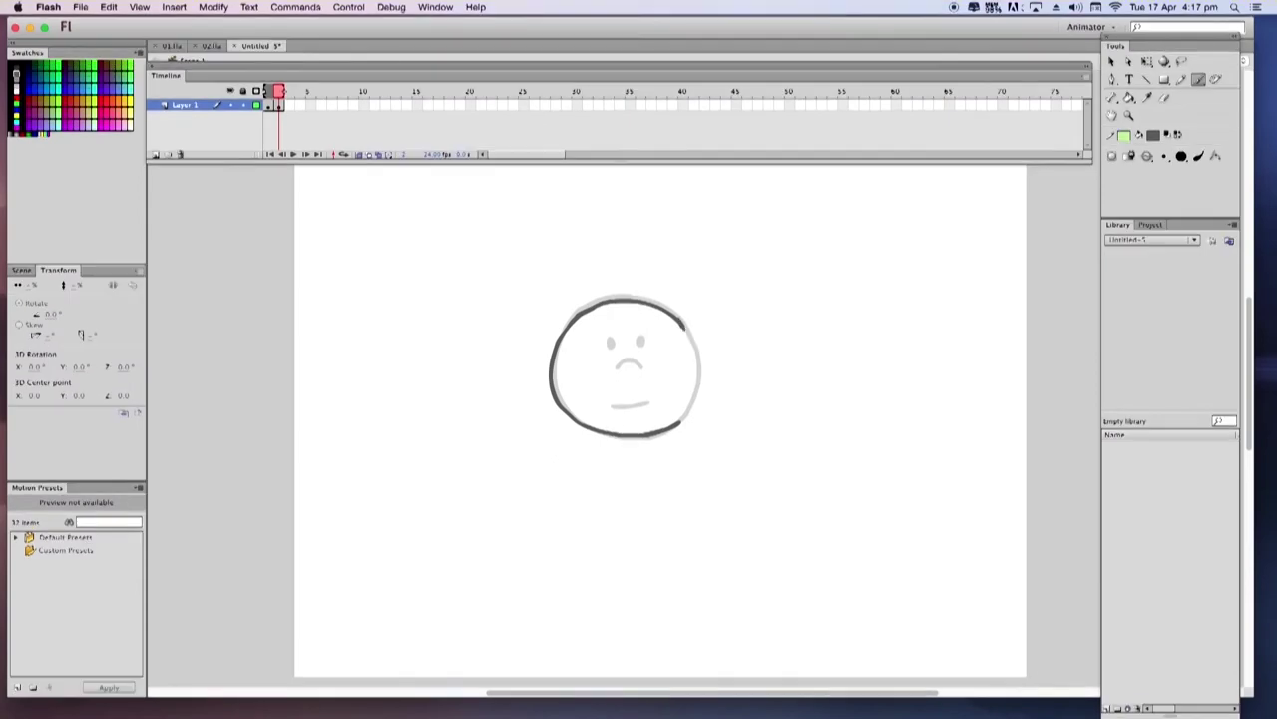
key(b)
mouse_move(670, 312)
mouse_down()
mouse_move(699, 369)
mouse_move(684, 424)
mouse_up()
mouse_move(639, 350)
mouse_down()
mouse_move(662, 351)
mouse_move(610, 349)
mouse_move(634, 363)
mouse_move(647, 400)
mouse_up()
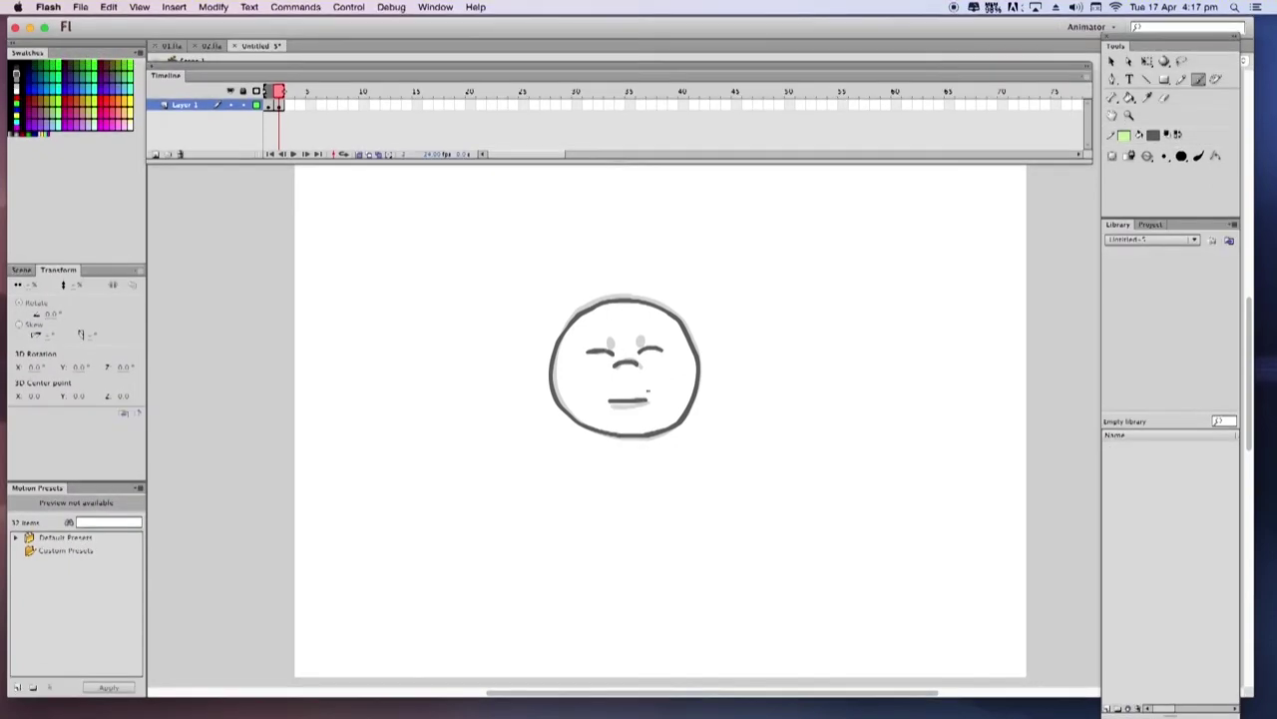
Compare frames 1 and 2 with onion skinning off, and add a blank frame 3 with onion skinning back on.
click(358, 153)
click(267, 104)
drag(265, 101, 285, 78)
click(290, 104)
key(F7)
click(358, 154)
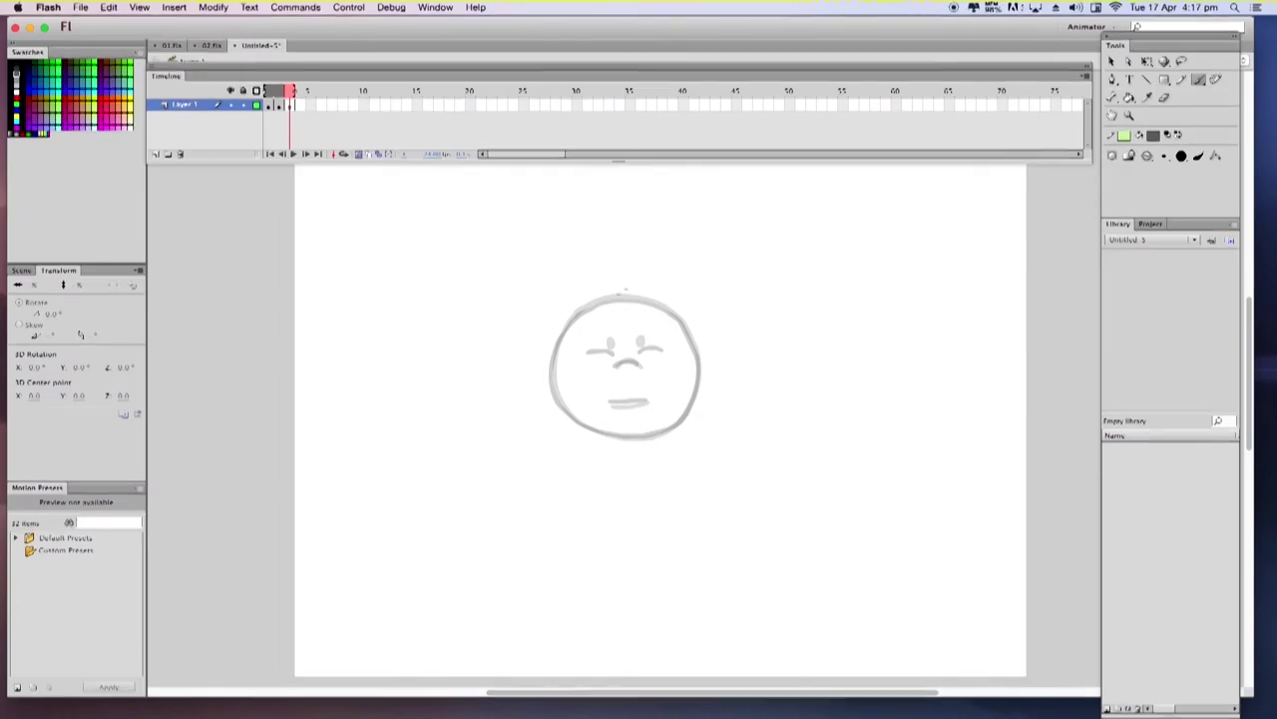
Draw a narrow, vertically stretched head outline in frame 3, extending below the previous chin.
drag(586, 309, 604, 300)
mouse_move(683, 325)
mouse_down()
mouse_move(687, 409)
mouse_move(668, 444)
mouse_move(637, 467)
mouse_move(684, 413)
mouse_move(662, 447)
mouse_move(625, 458)
mouse_up()
key(b)
mouse_move(596, 303)
mouse_down()
mouse_move(559, 361)
mouse_move(578, 315)
mouse_move(562, 346)
mouse_move(565, 399)
mouse_up()
key(super+z)
key(e)
drag(568, 336, 566, 402)
key(b)
mouse_move(566, 332)
mouse_down()
mouse_move(567, 413)
mouse_move(603, 450)
mouse_move(630, 455)
mouse_move(691, 415)
mouse_up()
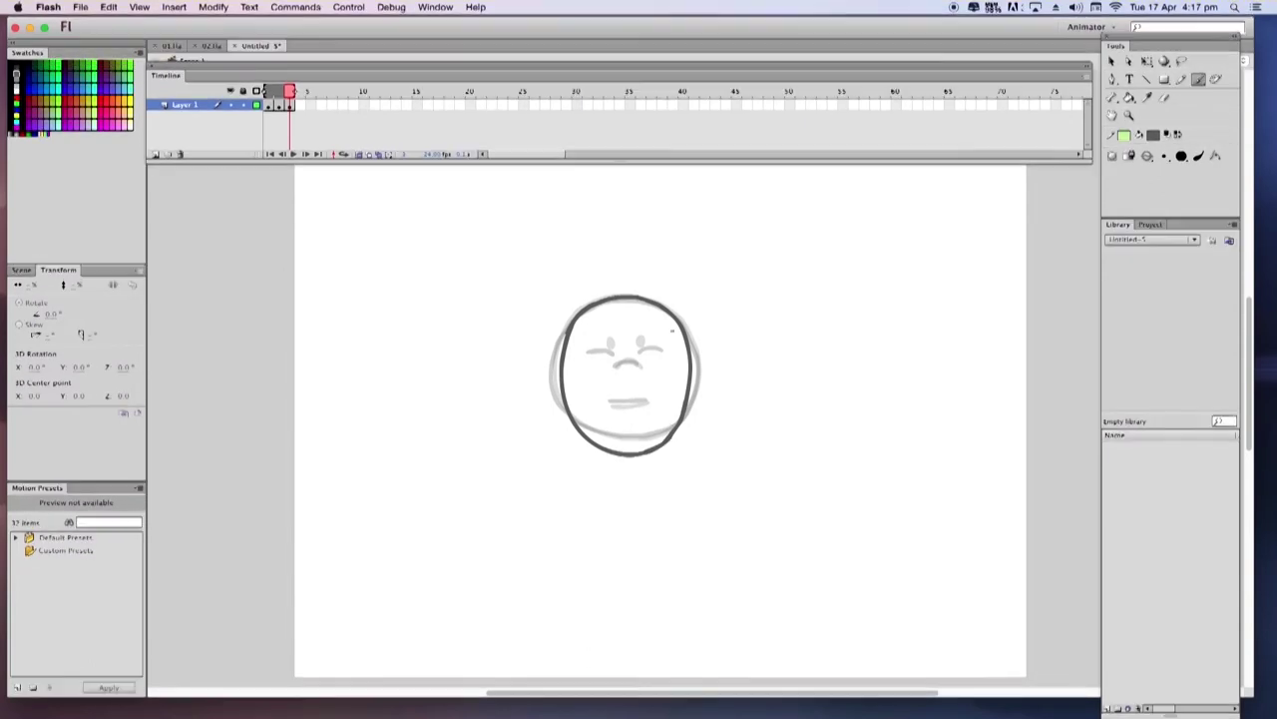
Add tall oval eyes, an arched nose and a small open mouth to the stretched head in frame 3.
drag(604, 343, 605, 356)
mouse_move(622, 427)
mouse_down()
mouse_move(627, 437)
mouse_move(625, 425)
mouse_up()
drag(620, 369, 634, 371)
Check the first three frames with onion skinning off, and add a blank frame 4 with onion skinning back on.
click(358, 153)
mouse_move(291, 91)
mouse_down()
mouse_move(268, 91)
mouse_move(299, 84)
mouse_move(265, 91)
mouse_move(293, 82)
mouse_move(265, 78)
mouse_move(292, 76)
mouse_move(264, 77)
mouse_move(287, 73)
mouse_move(263, 86)
mouse_move(288, 92)
mouse_up()
click(293, 106)
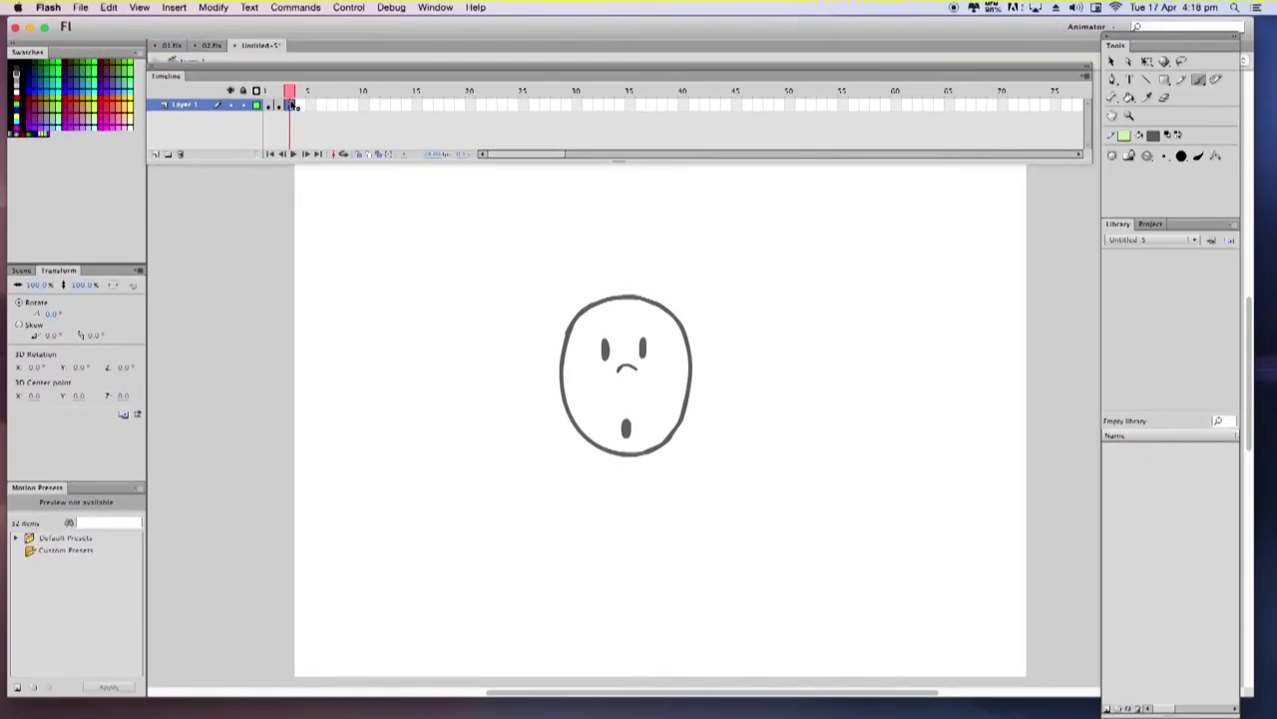
click(299, 105)
key(F7)
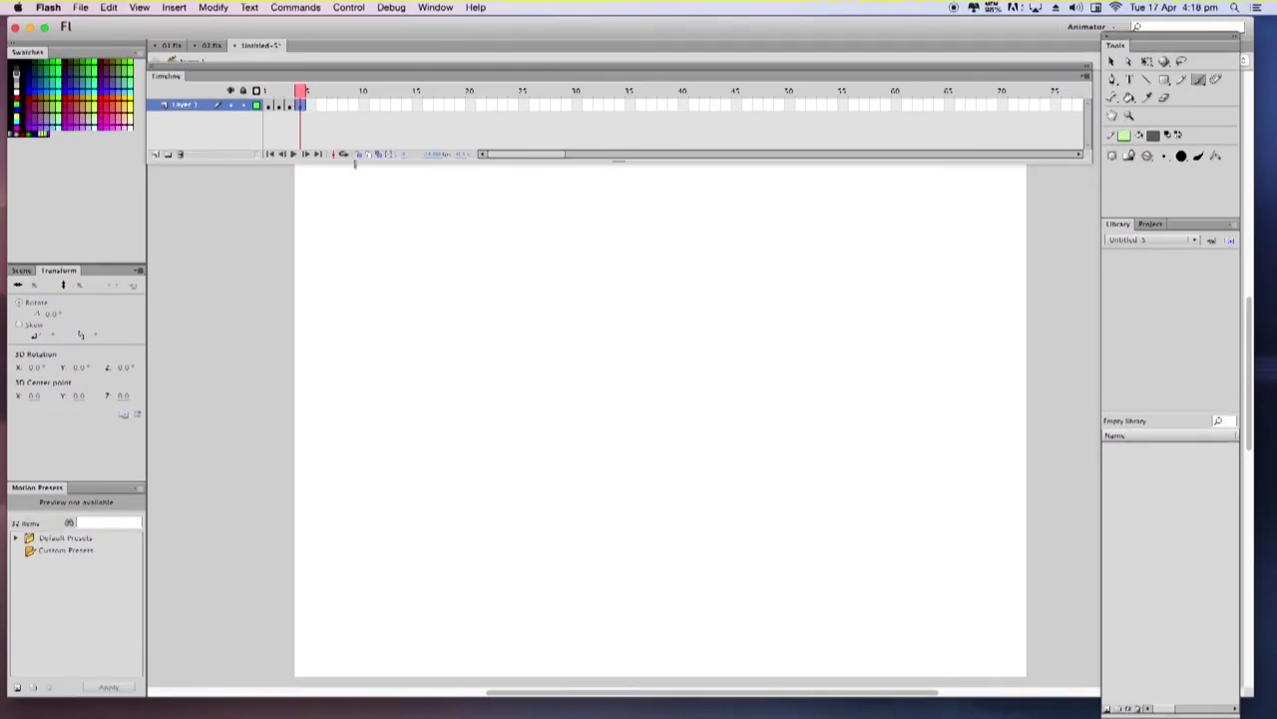
click(358, 153)
scroll(845, 390, left, 3)
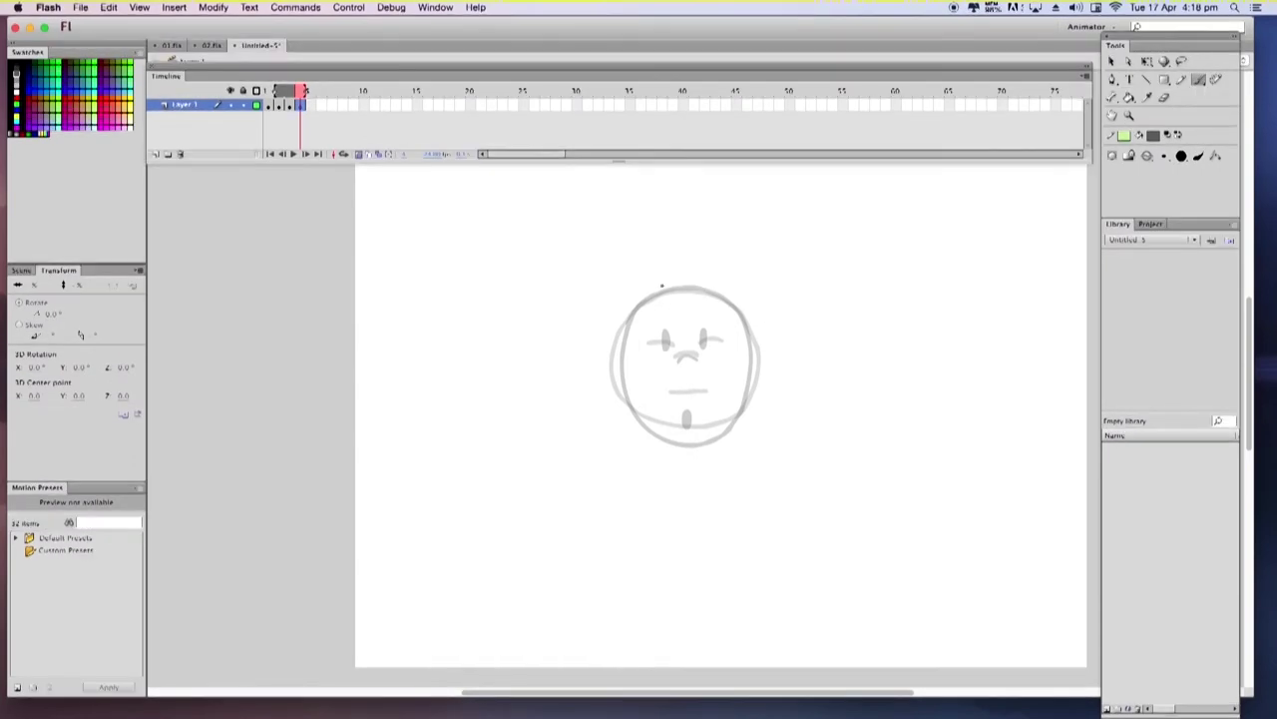
mouse_move(648, 301)
mouse_down()
mouse_move(716, 292)
mouse_move(765, 342)
mouse_move(753, 398)
mouse_move(723, 422)
mouse_move(683, 425)
mouse_up()
key(super+z)
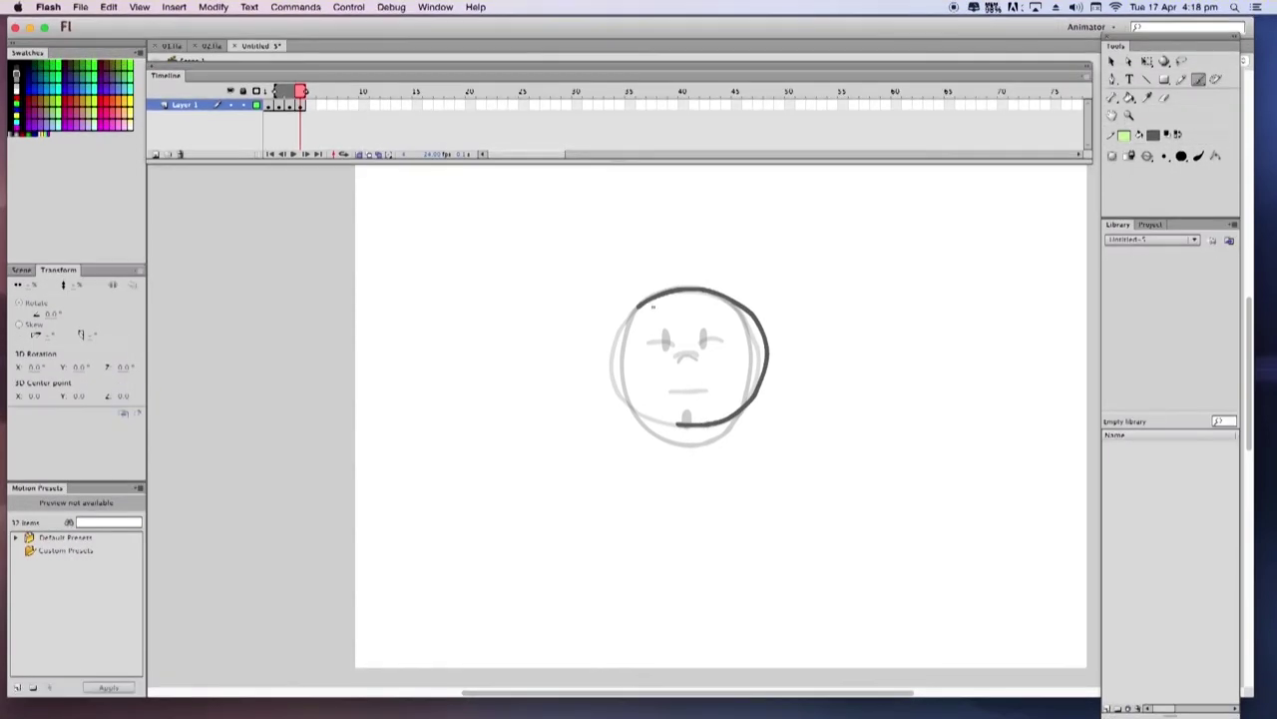
mouse_move(636, 300)
mouse_down()
mouse_move(605, 368)
mouse_move(623, 397)
mouse_move(683, 424)
mouse_up()
key(super+z)
Draw a wide, squashed head outline in frame 4 and clean up its right side and lower edge.
mouse_move(632, 305)
mouse_down()
mouse_move(612, 347)
mouse_move(614, 393)
mouse_move(653, 417)
mouse_move(702, 424)
mouse_up()
key(e)
drag(745, 310, 746, 405)
key(b)
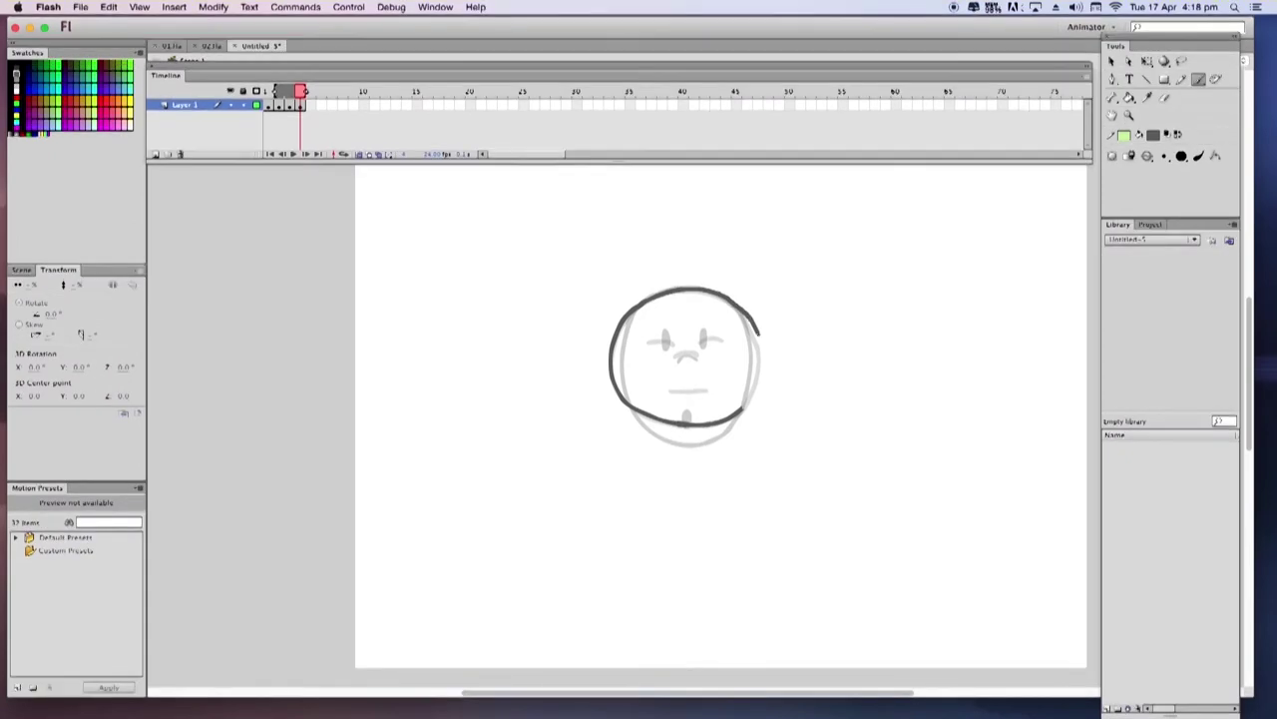
drag(757, 385, 739, 409)
key(e)
drag(630, 403, 669, 427)
key(b)
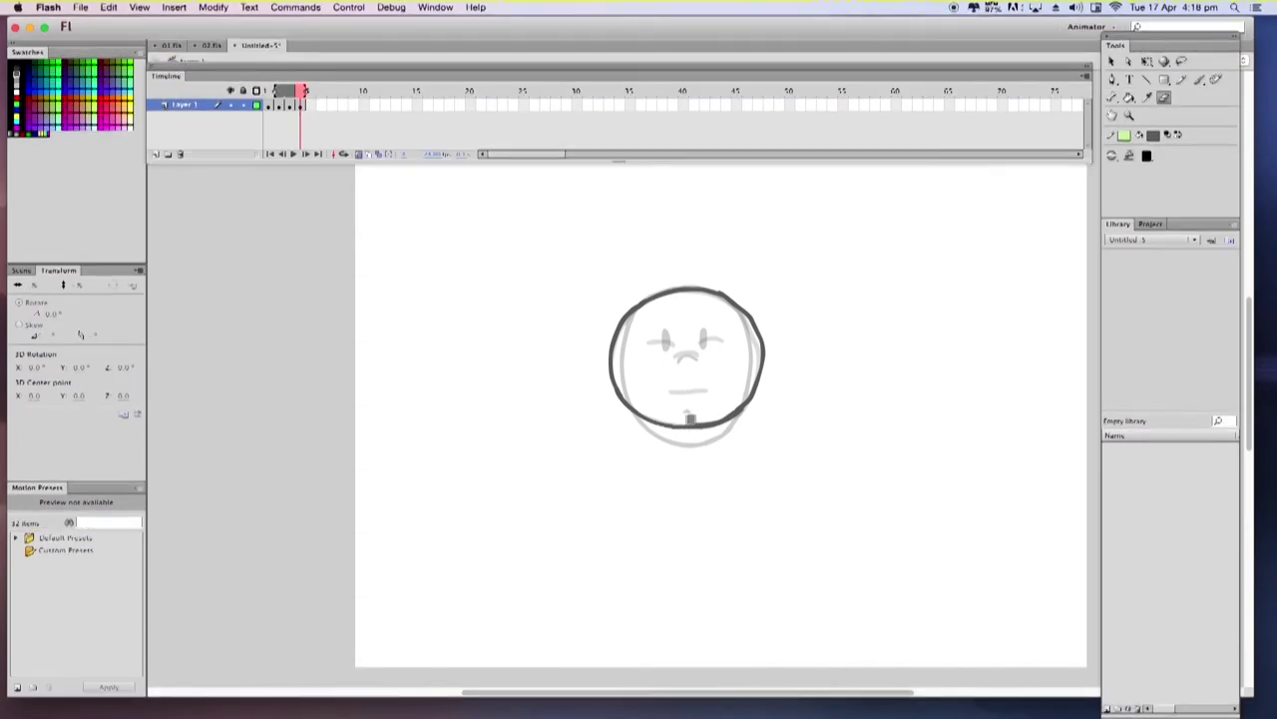
drag(718, 295, 758, 333)
key(b)
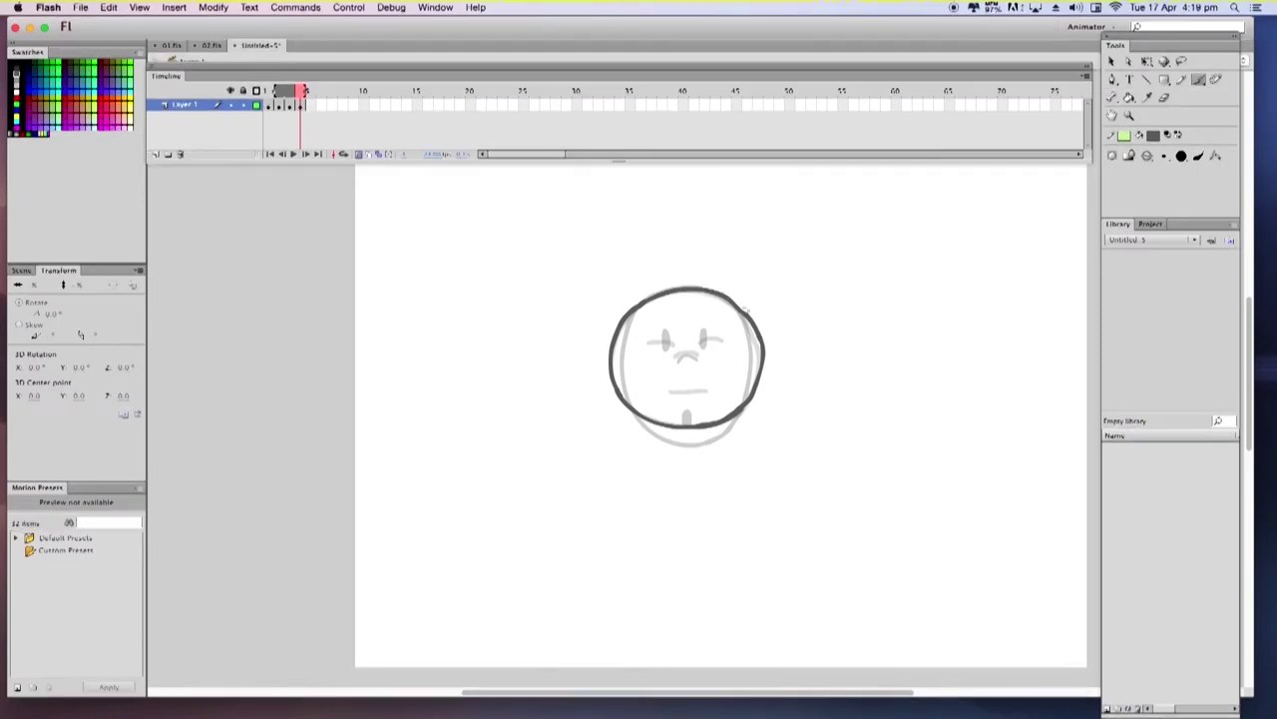
Refine the right side of the squashed head outline in frame 4 by erasing its uneven edge.
key(e)
mouse_move(753, 318)
mouse_down()
mouse_move(739, 308)
mouse_move(760, 338)
mouse_up()
key(b)
key(ctrl+z)
key(e)
mouse_move(714, 290)
mouse_down()
mouse_move(757, 334)
mouse_move(760, 379)
mouse_up()
key(b)
Add curved closed eyes, a small arched nose and a wide, slightly upturned mouth to the squashed head.
drag(703, 345, 736, 337)
drag(640, 338, 680, 348)
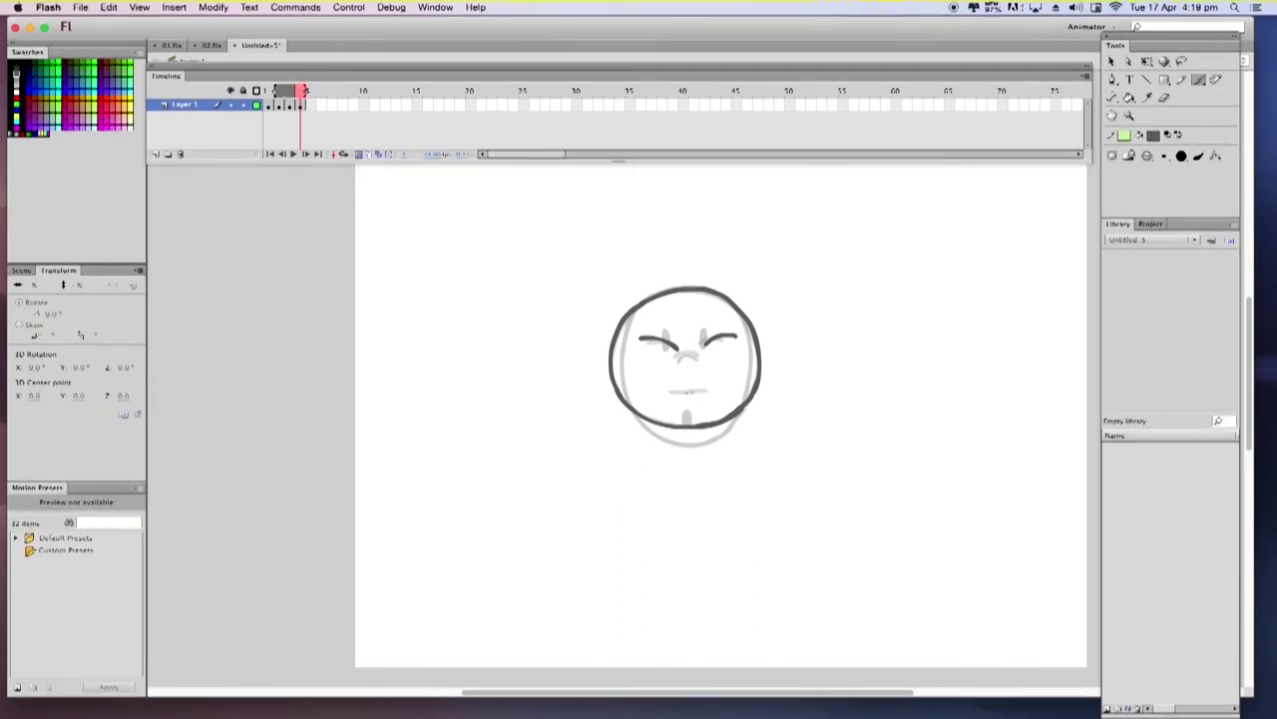
mouse_move(671, 390)
mouse_down()
mouse_move(737, 381)
mouse_move(637, 385)
mouse_move(697, 358)
mouse_up()
Turn off onion skinning and hold the stretched face at frame 3 for one extra frame, checking the neighbouring frames.
click(361, 154)
mouse_move(301, 92)
mouse_down()
mouse_move(279, 92)
mouse_move(297, 97)
mouse_up()
click(292, 104)
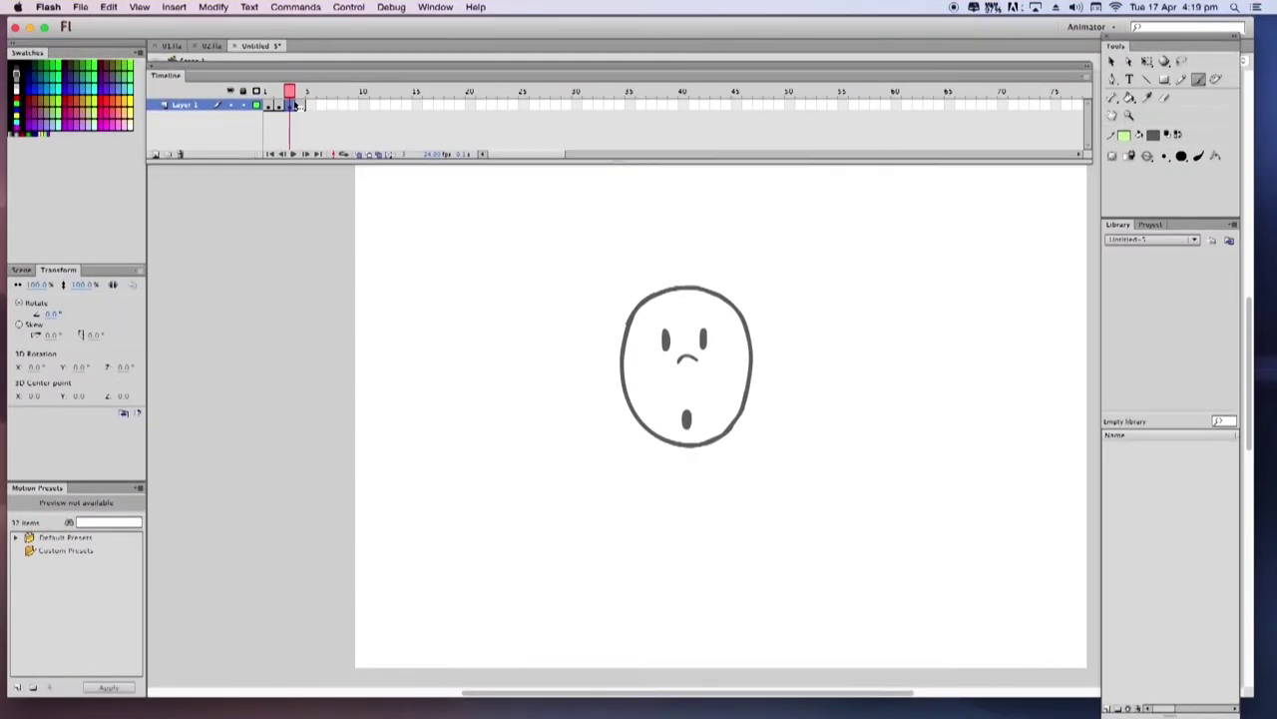
mouse_move(291, 93)
mouse_down()
mouse_move(309, 93)
mouse_move(264, 93)
mouse_move(313, 94)
mouse_up()
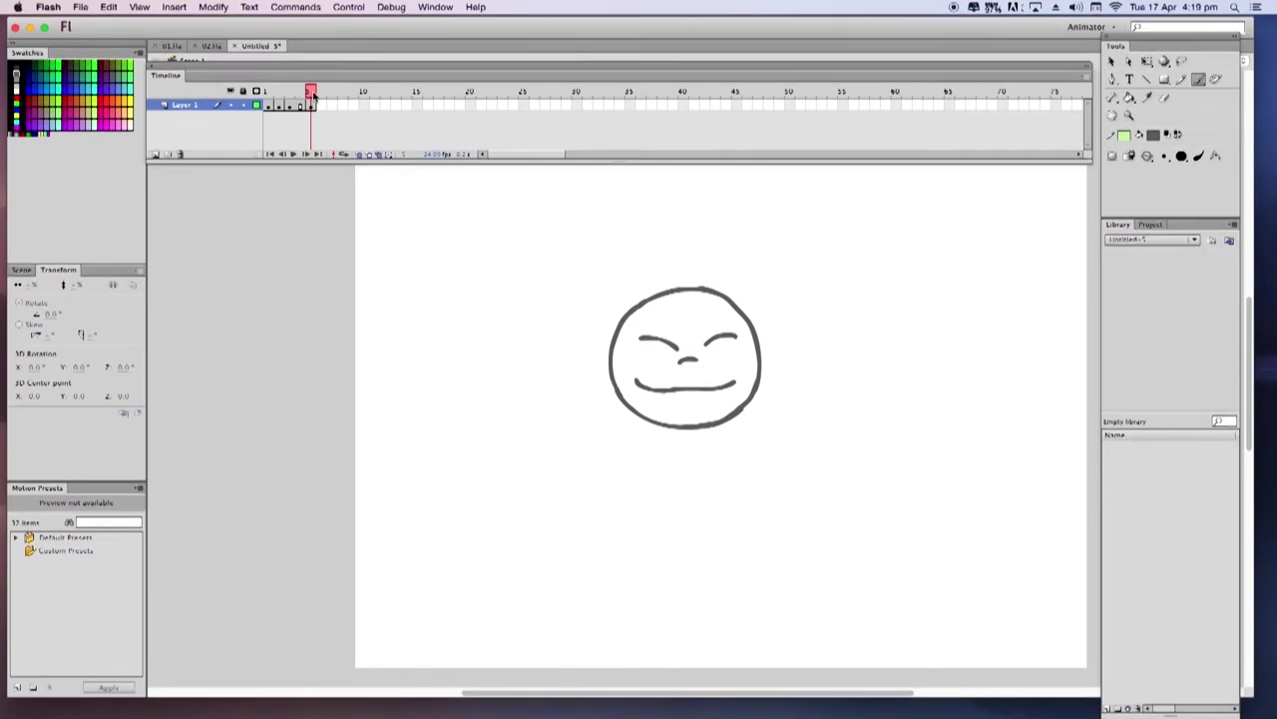
drag(313, 95, 313, 95)
Add blank frame 6 with onion skinning on, and draw a slightly narrower, rounder head outline over the previous squashed head.
key(F7)
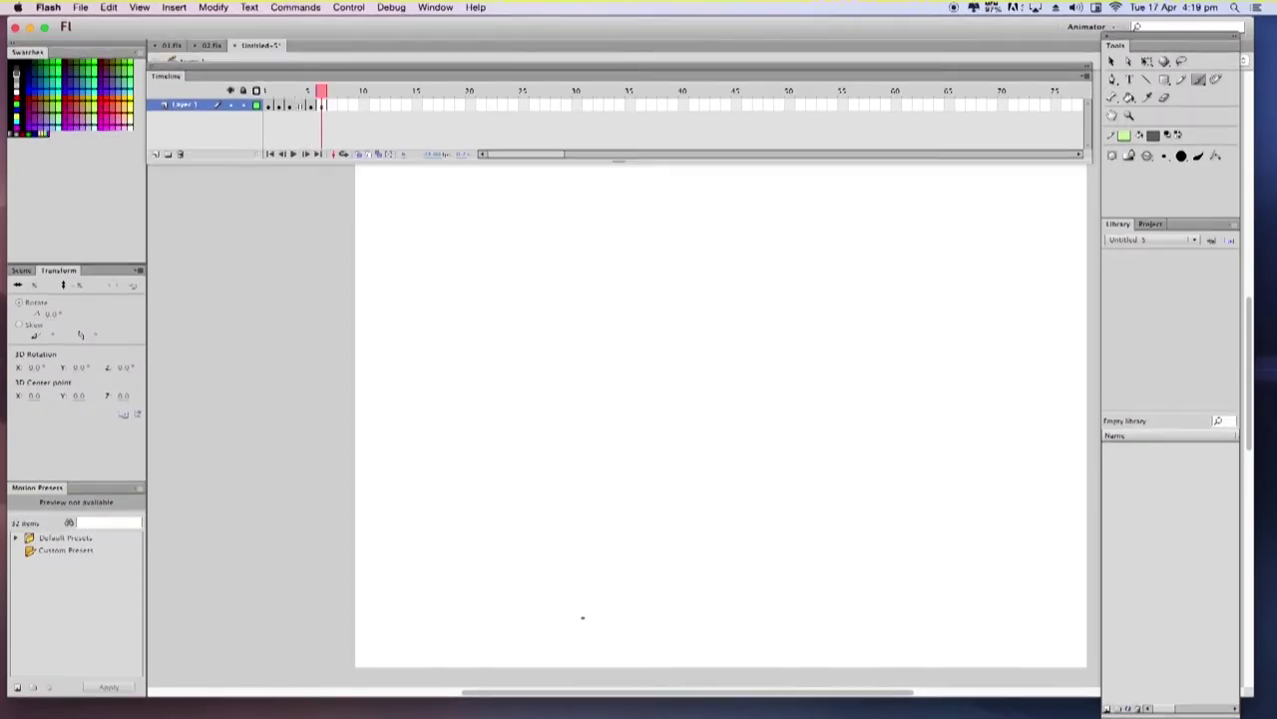
click(359, 154)
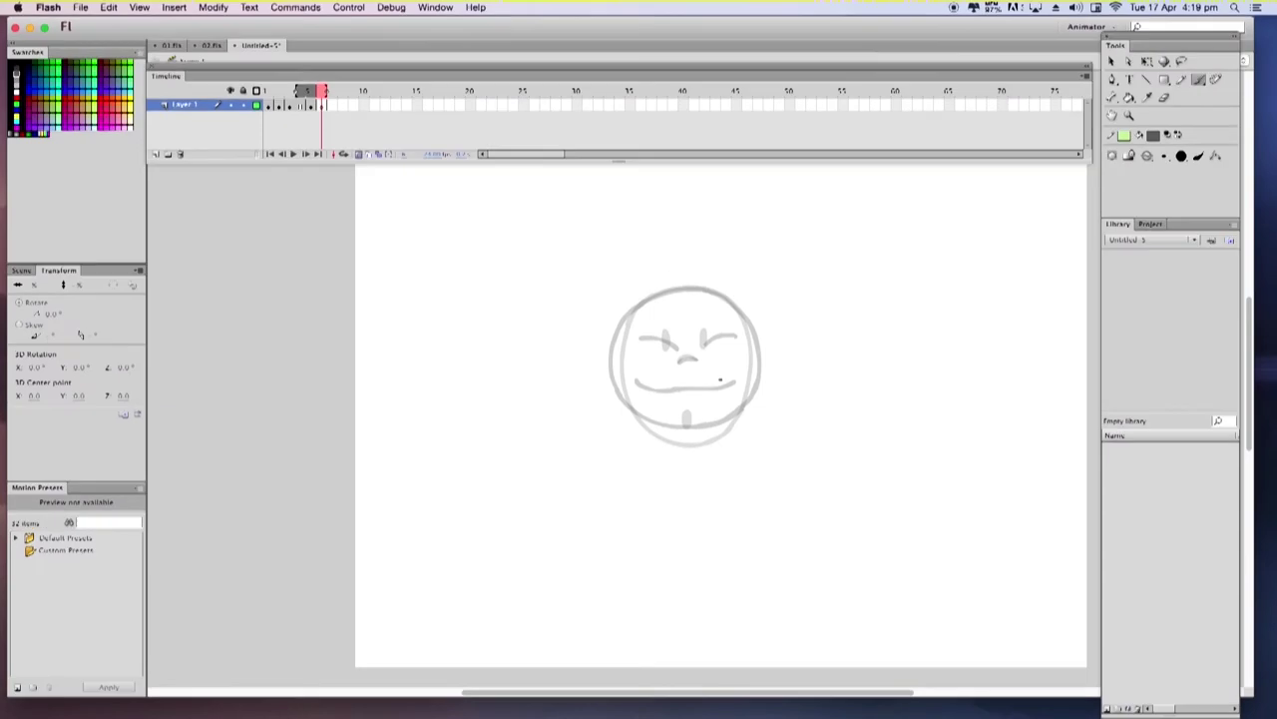
mouse_move(655, 294)
mouse_down()
mouse_move(619, 332)
mouse_move(617, 389)
mouse_move(643, 421)
mouse_move(700, 430)
mouse_move(735, 419)
mouse_up()
mouse_move(657, 291)
mouse_down()
mouse_move(699, 288)
mouse_move(755, 327)
mouse_move(763, 374)
mouse_move(739, 417)
mouse_up()
key(e)
mouse_move(627, 321)
mouse_down()
mouse_move(629, 410)
mouse_move(615, 343)
mouse_move(615, 370)
mouse_move(642, 414)
mouse_move(633, 408)
mouse_move(764, 349)
mouse_up()
key(b)
key(e)
key(b)
mouse_move(616, 375)
mouse_down()
mouse_move(635, 417)
mouse_move(737, 415)
mouse_up()
mouse_move(760, 345)
mouse_down()
mouse_move(743, 409)
mouse_move(714, 411)
mouse_up()
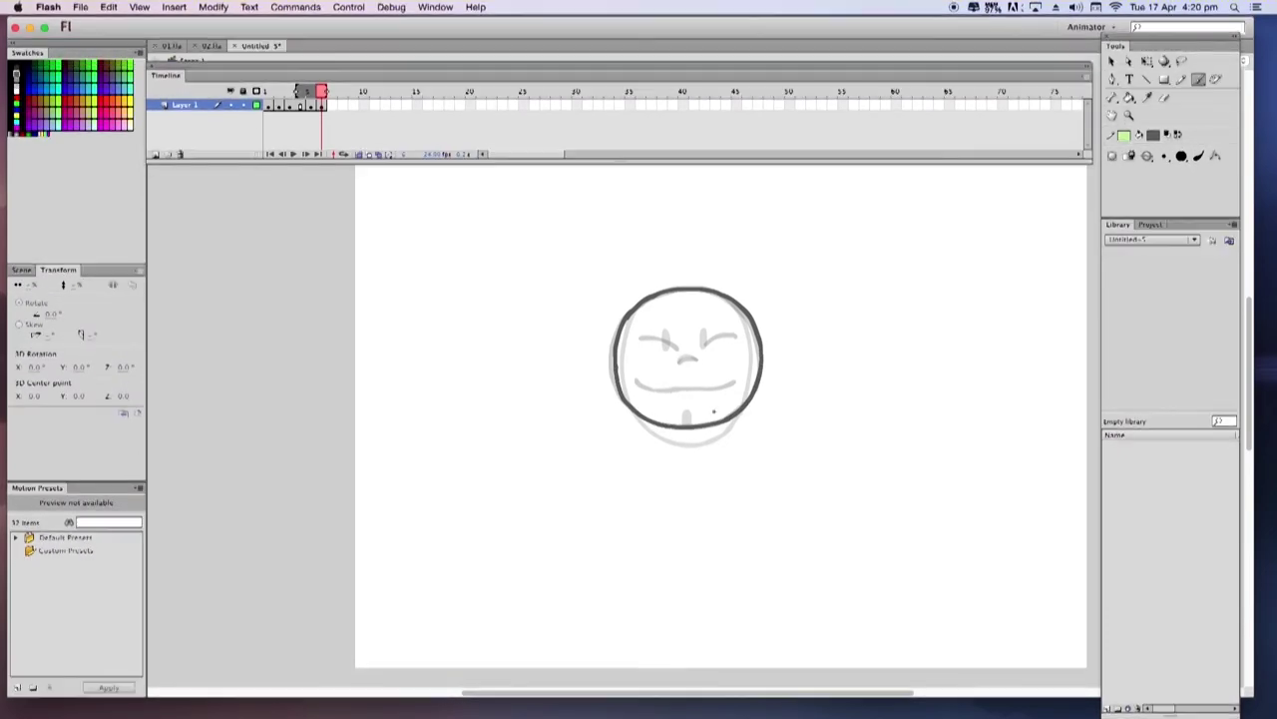
Draw slanted closed eyes, a small nose and a wide curved smile on the frame 6 head.
drag(703, 343, 736, 337)
mouse_move(634, 333)
mouse_down()
mouse_move(693, 349)
mouse_move(732, 331)
mouse_move(677, 339)
mouse_move(696, 351)
mouse_up()
key(b)
mouse_move(632, 357)
mouse_down()
mouse_move(670, 373)
mouse_move(751, 346)
mouse_up()
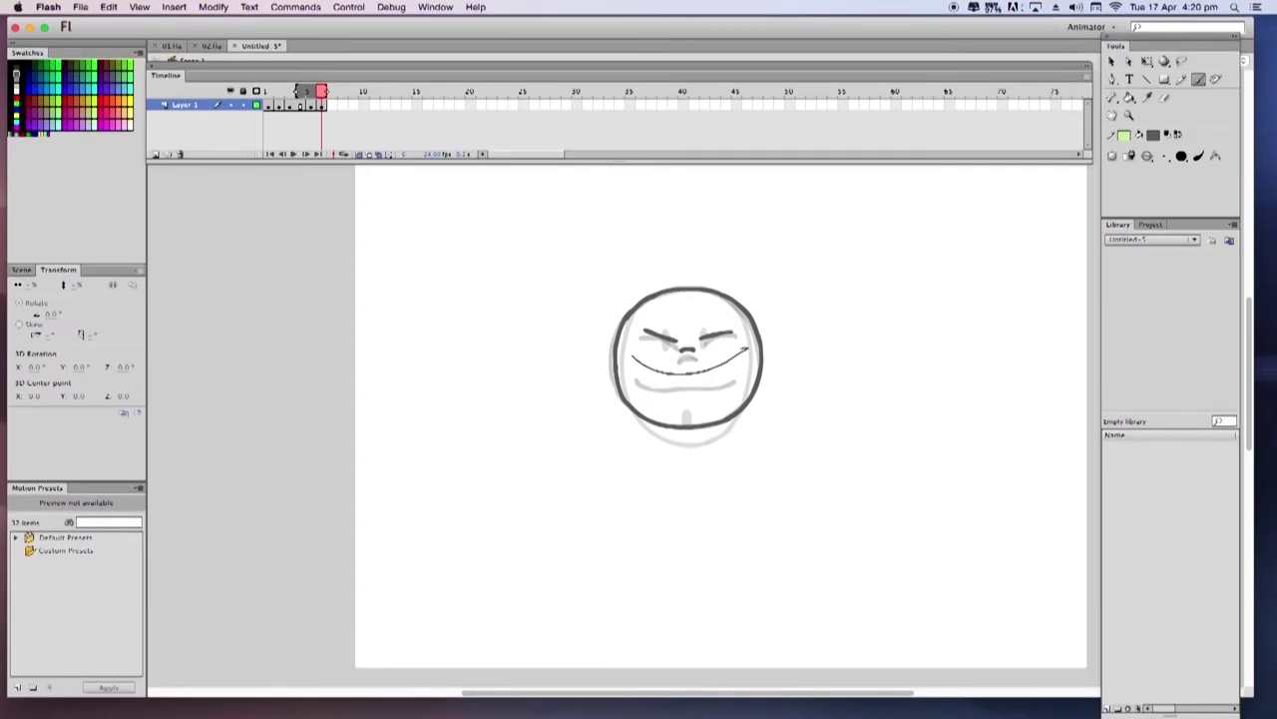
Rework the frame 6 smile into a deeper curve with clean ends, and redraw the nose as a small arch.
mouse_move(626, 357)
mouse_down()
mouse_move(675, 393)
mouse_move(645, 360)
mouse_move(719, 364)
mouse_move(751, 349)
mouse_up()
key(e)
mouse_move(631, 353)
mouse_down()
mouse_move(683, 392)
mouse_move(736, 359)
mouse_up()
key(e)
mouse_move(737, 359)
mouse_down()
mouse_move(695, 387)
mouse_move(647, 371)
mouse_move(634, 349)
mouse_move(690, 390)
mouse_move(745, 350)
mouse_up()
key(b)
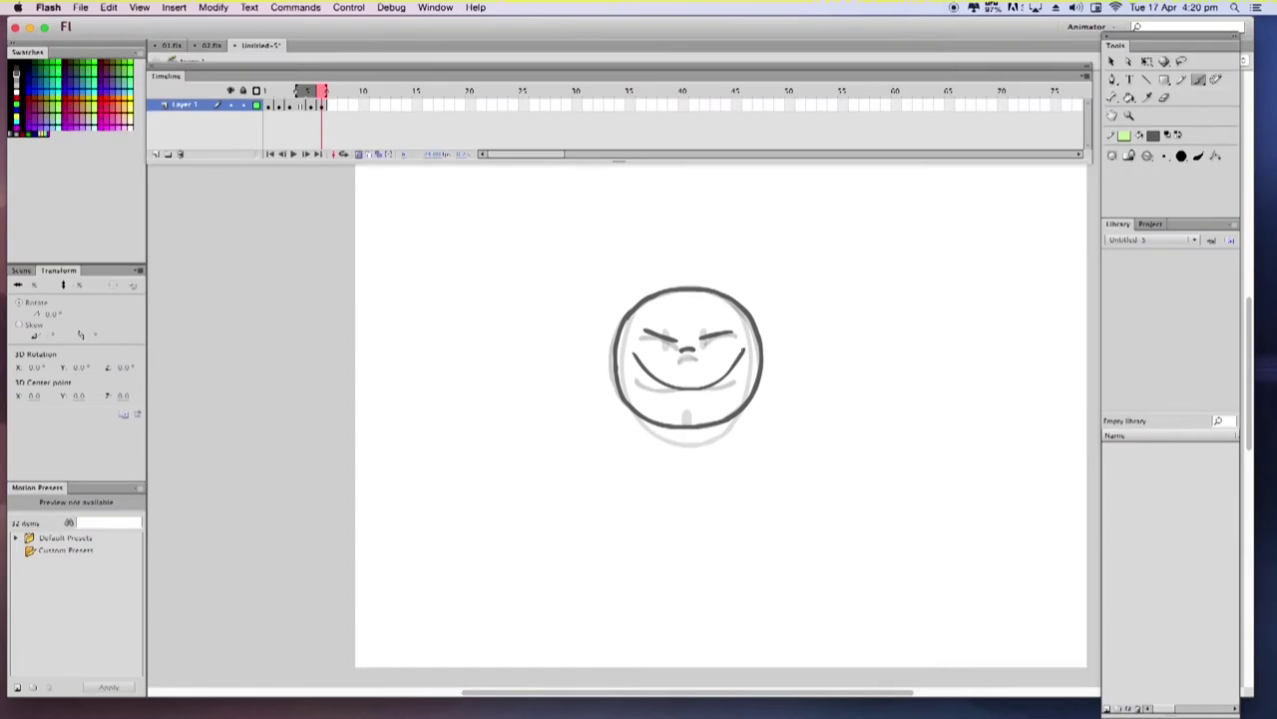
key(super+z)
drag(679, 357, 700, 350)
Check frame 6 with onion skinning off, and add blank frame 7 with onion skinning back on.
click(359, 153)
mouse_move(319, 91)
mouse_down()
mouse_move(265, 92)
mouse_move(332, 93)
mouse_up()
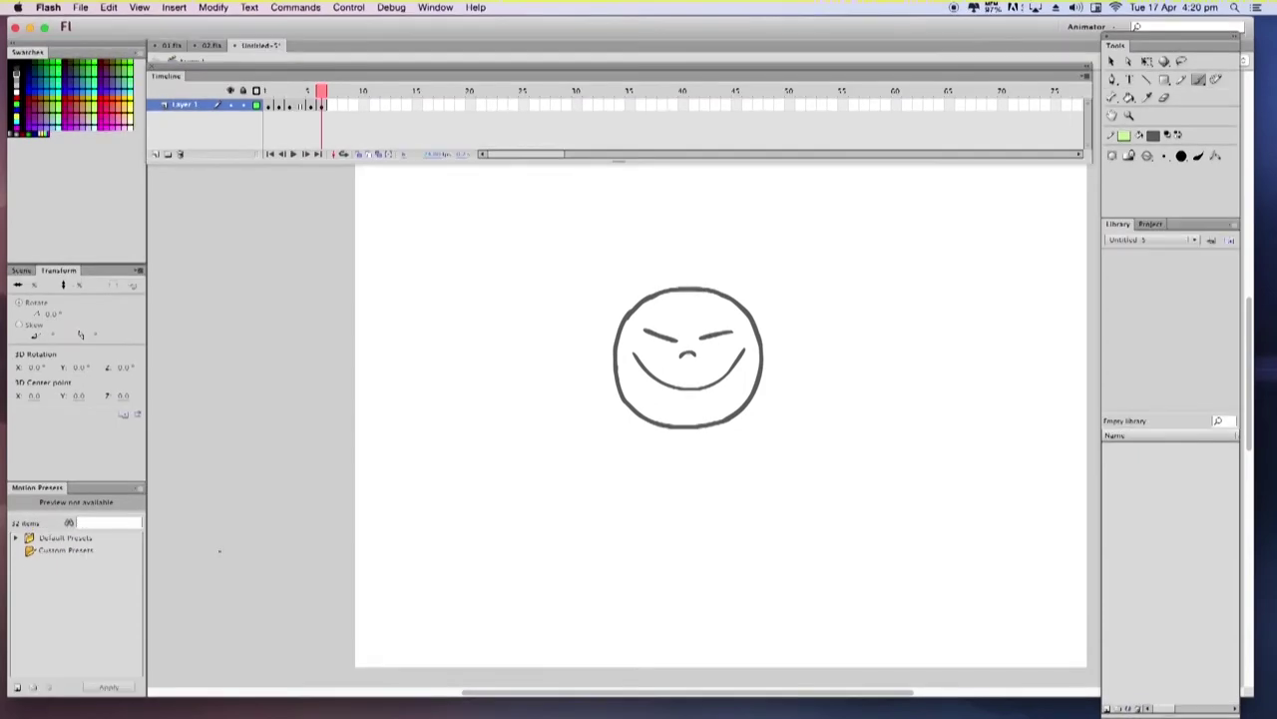
key(F7)
click(361, 155)
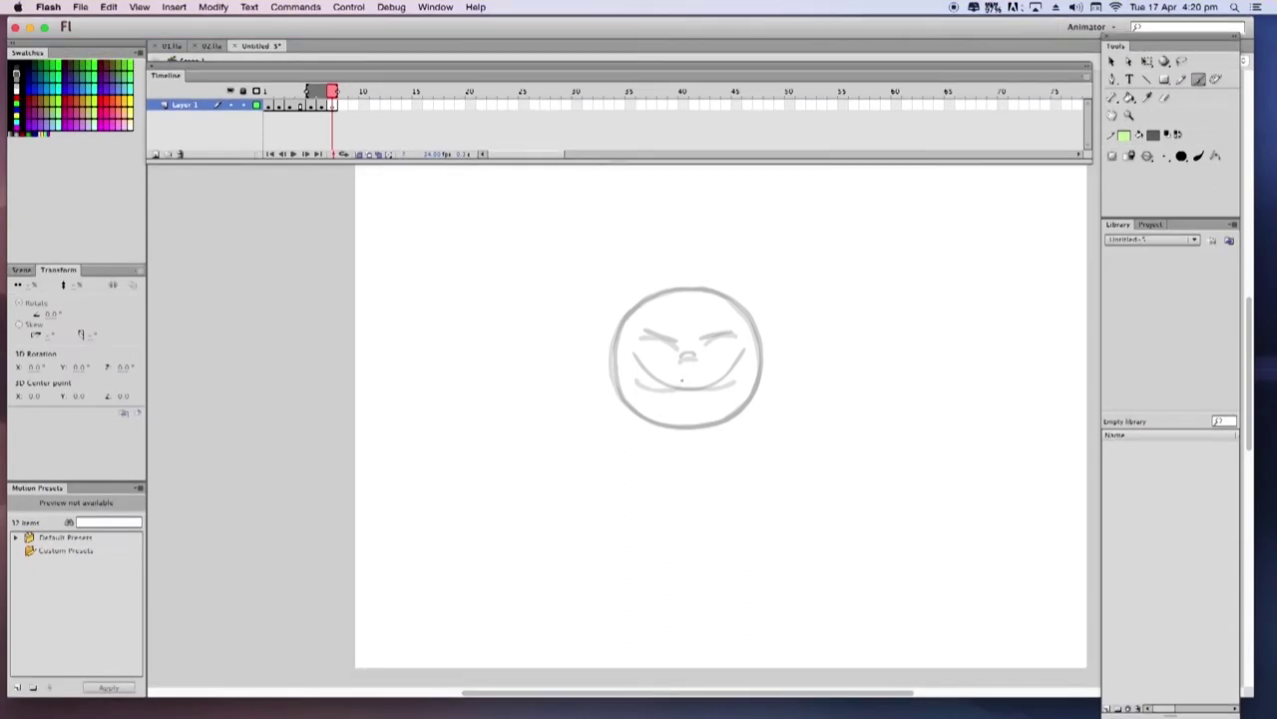
Draw a wide squashed head in frame 7 with arched closed eyes, a raised nose and a big open smile with dark corners.
mouse_move(640, 298)
mouse_down()
mouse_move(603, 350)
mouse_move(617, 390)
mouse_move(697, 422)
mouse_move(741, 401)
mouse_up()
mouse_move(679, 287)
mouse_down()
mouse_move(725, 290)
mouse_move(770, 345)
mouse_move(766, 377)
mouse_move(739, 410)
mouse_up()
drag(707, 321, 738, 319)
mouse_move(655, 316)
mouse_down()
mouse_move(679, 312)
mouse_move(709, 332)
mouse_move(635, 328)
mouse_move(640, 363)
mouse_move(666, 349)
mouse_move(756, 349)
mouse_move(738, 383)
mouse_move(701, 398)
mouse_move(650, 387)
mouse_move(633, 361)
mouse_up()
key(e)
key(b)
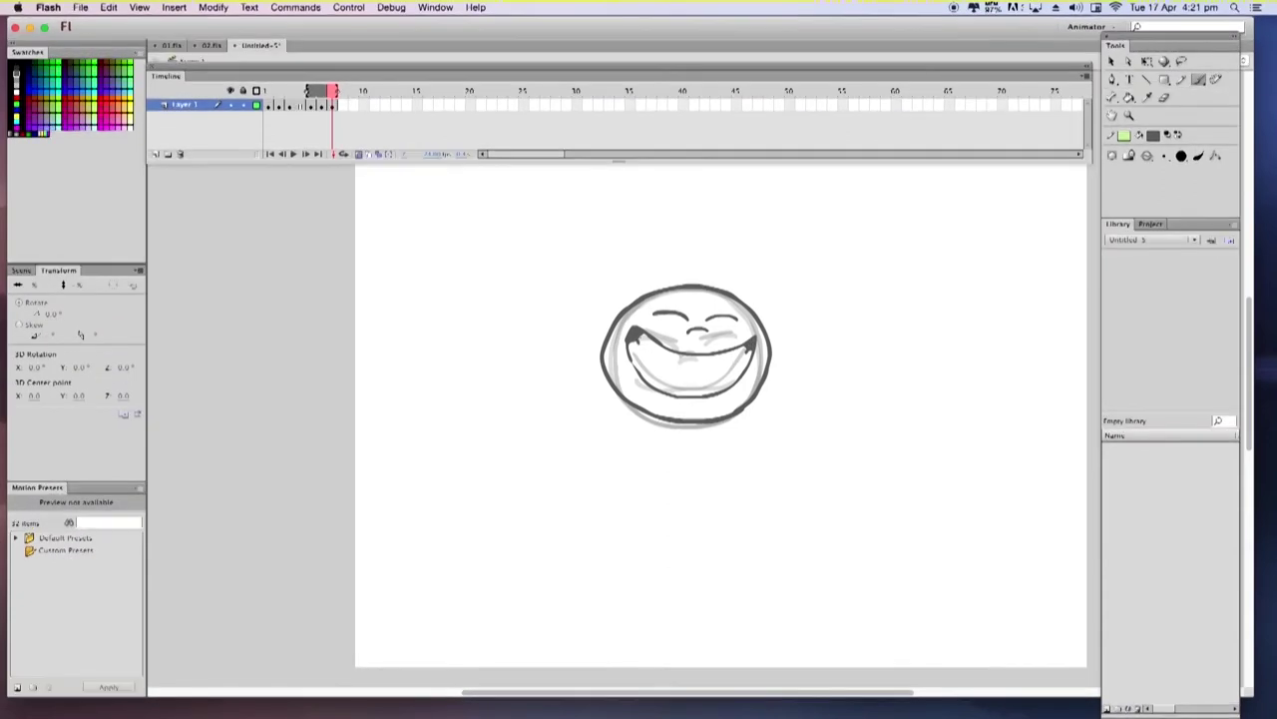
Check frame 7 without onion skinning, and add blank frame 8 with onion skinning limited to the previous frame.
click(360, 155)
mouse_move(333, 91)
mouse_down()
mouse_move(267, 91)
mouse_move(331, 91)
mouse_up()
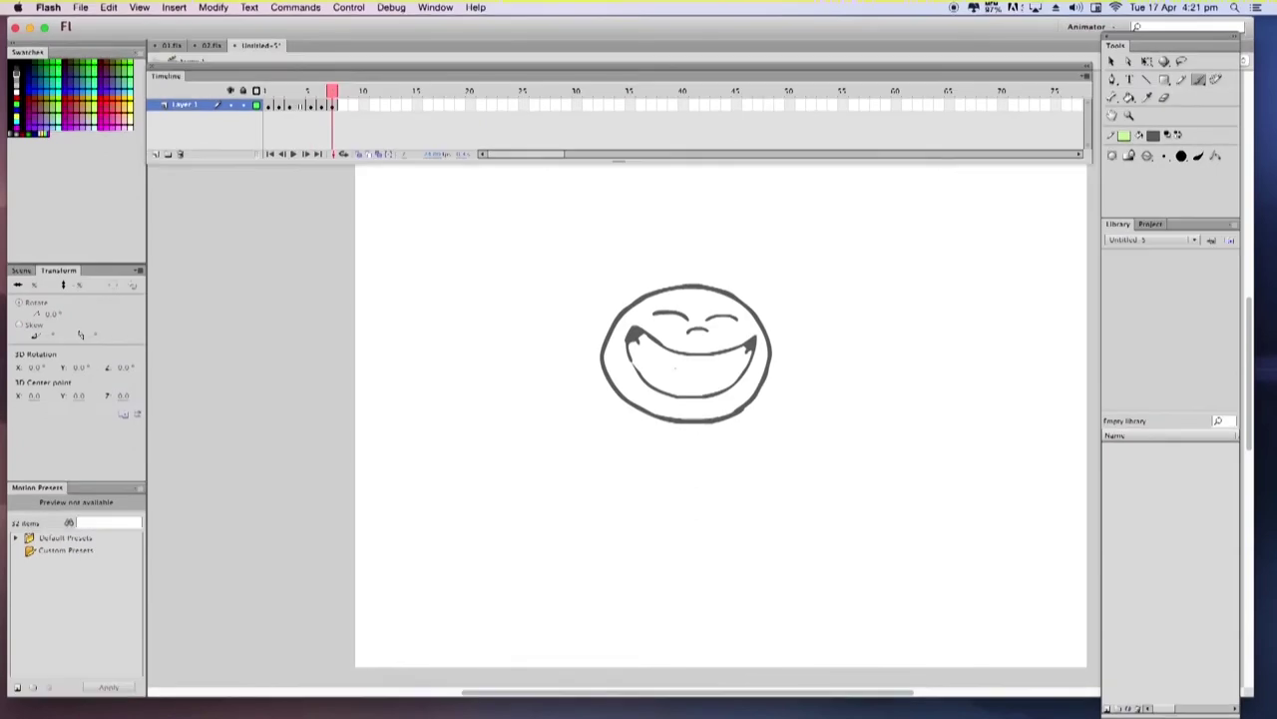
key(F7)
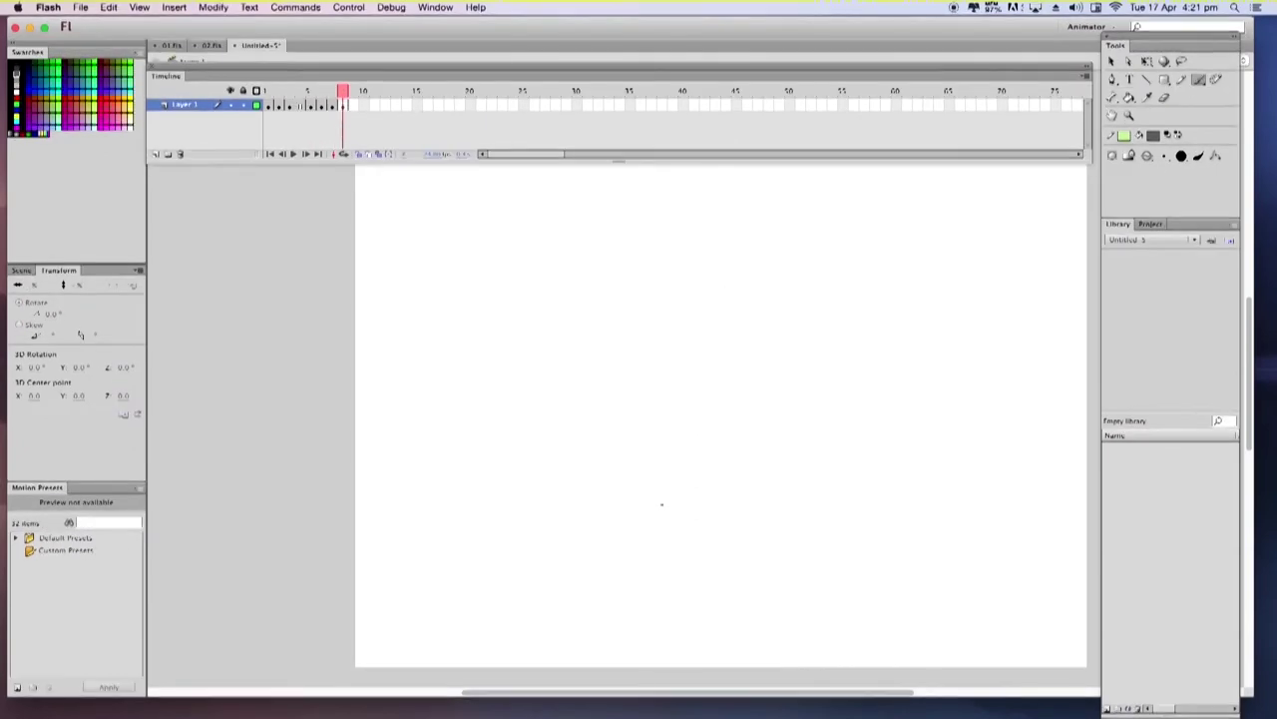
click(359, 154)
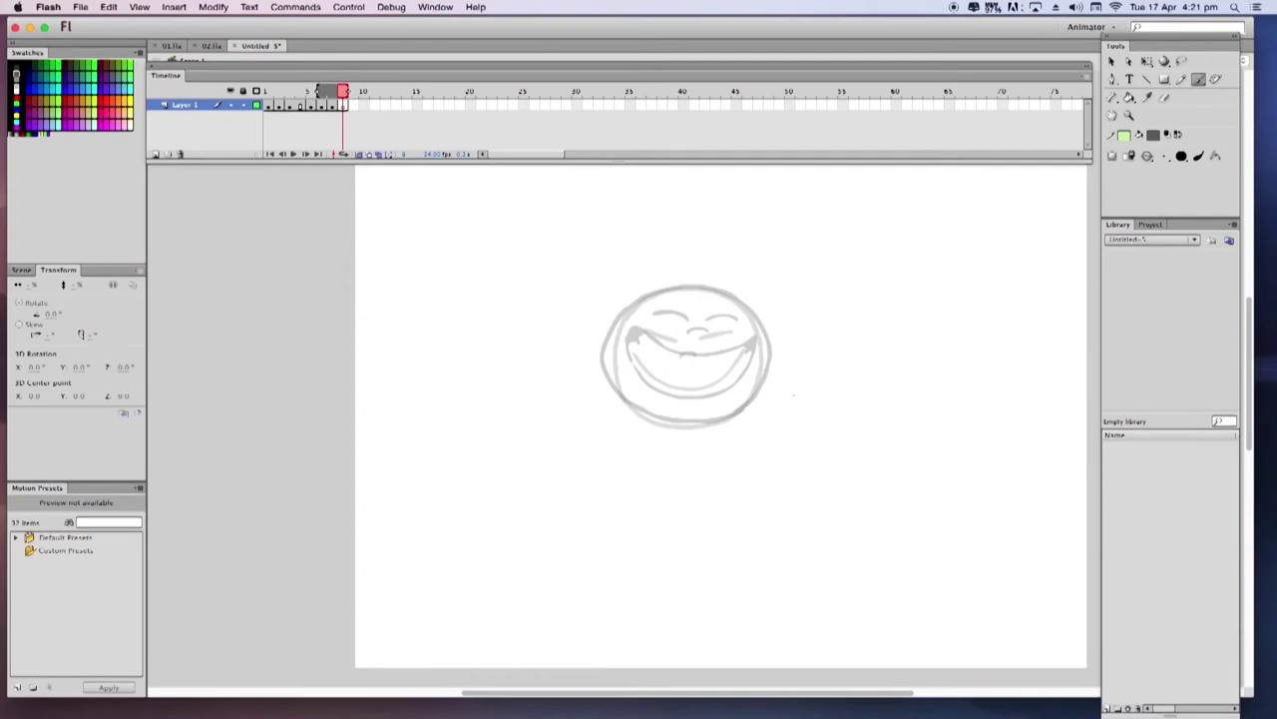
drag(321, 93, 330, 93)
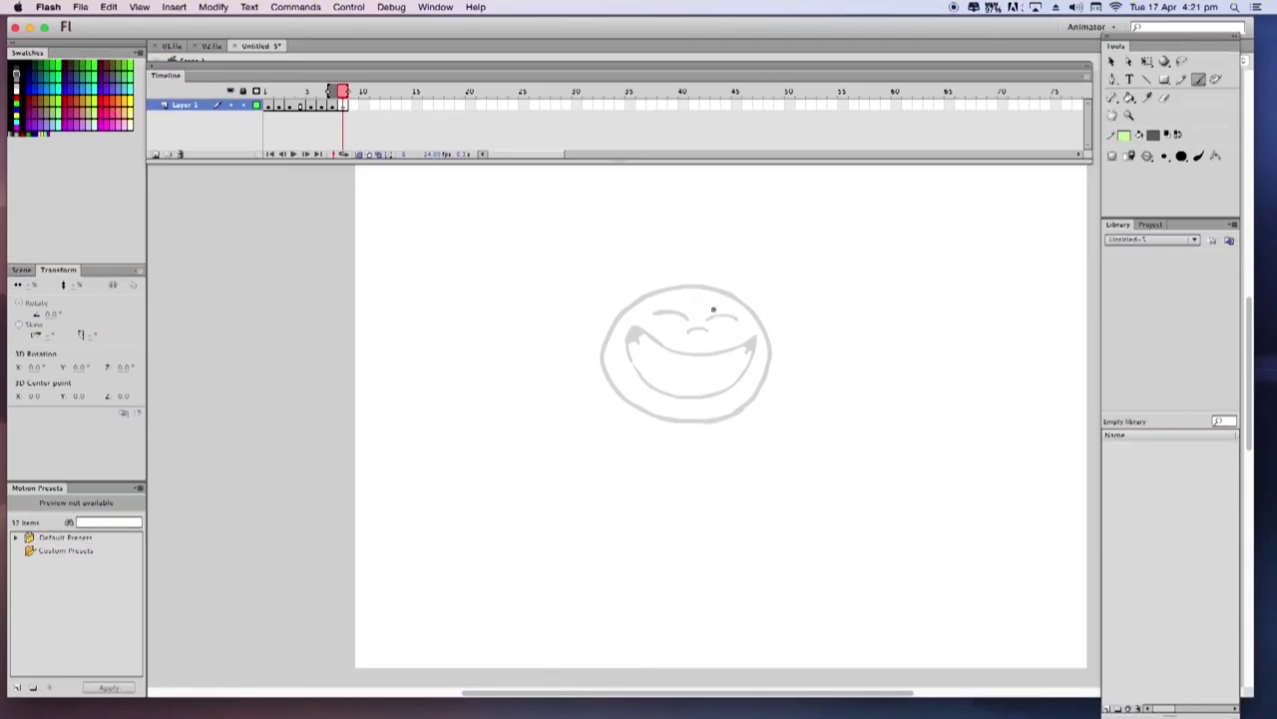
Trace the wide head outline in frame 8 over the previous drawing and clean up its left and right sides.
mouse_move(643, 297)
mouse_down()
mouse_move(623, 305)
mouse_move(602, 351)
mouse_move(626, 404)
mouse_up()
key(super+z)
mouse_move(654, 292)
mouse_down()
mouse_move(609, 333)
mouse_move(602, 365)
mouse_move(619, 389)
mouse_up()
key(e)
key(b)
key(e)
key(b)
key(e)
drag(612, 337, 621, 392)
key(b)
mouse_move(610, 327)
mouse_down()
mouse_move(608, 385)
mouse_move(641, 412)
mouse_move(679, 423)
mouse_move(744, 407)
mouse_up()
mouse_move(657, 290)
mouse_down()
mouse_move(714, 288)
mouse_move(757, 317)
mouse_move(768, 371)
mouse_move(745, 405)
mouse_up()
key(e)
key(b)
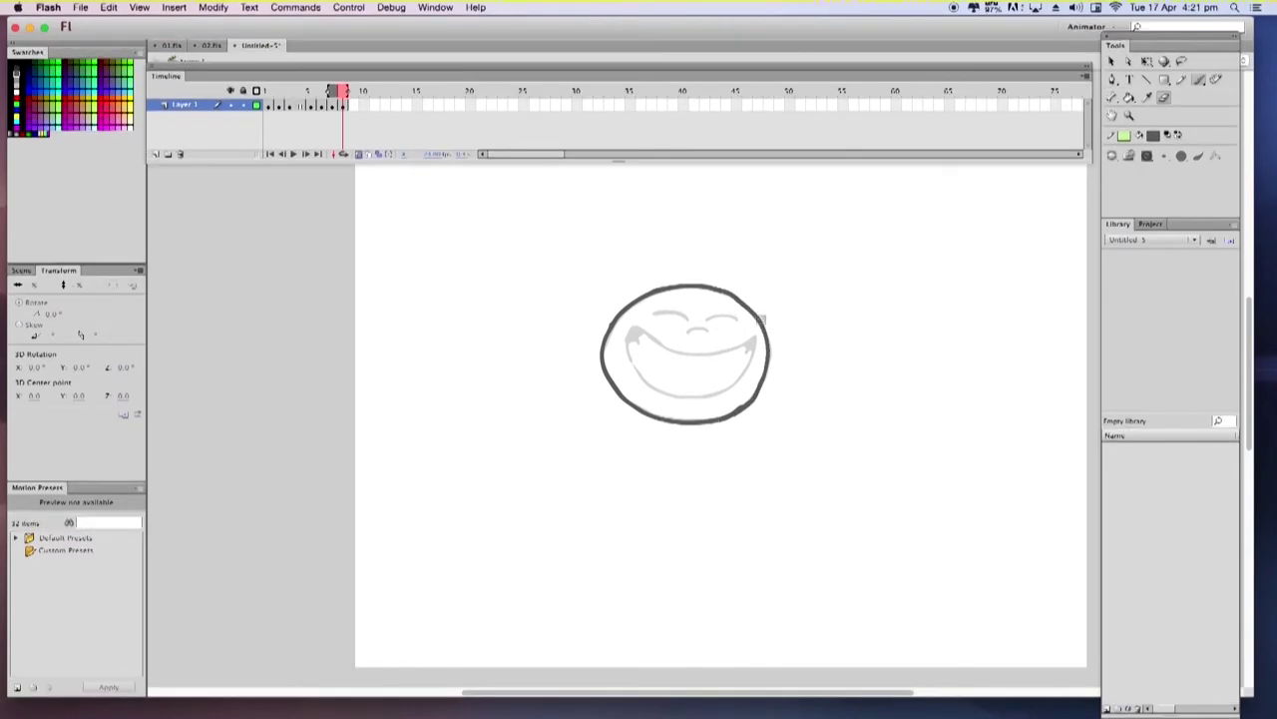
Add round open eyes, an arched nose and a large open smile with filled dark corners to frame 8.
mouse_move(712, 312)
mouse_down()
mouse_move(677, 315)
mouse_move(693, 330)
mouse_move(704, 326)
mouse_move(634, 319)
mouse_move(627, 353)
mouse_move(697, 355)
mouse_move(749, 336)
mouse_move(735, 383)
mouse_up()
mouse_move(625, 349)
mouse_down()
mouse_move(655, 391)
mouse_move(712, 397)
mouse_move(737, 383)
mouse_move(747, 345)
mouse_up()
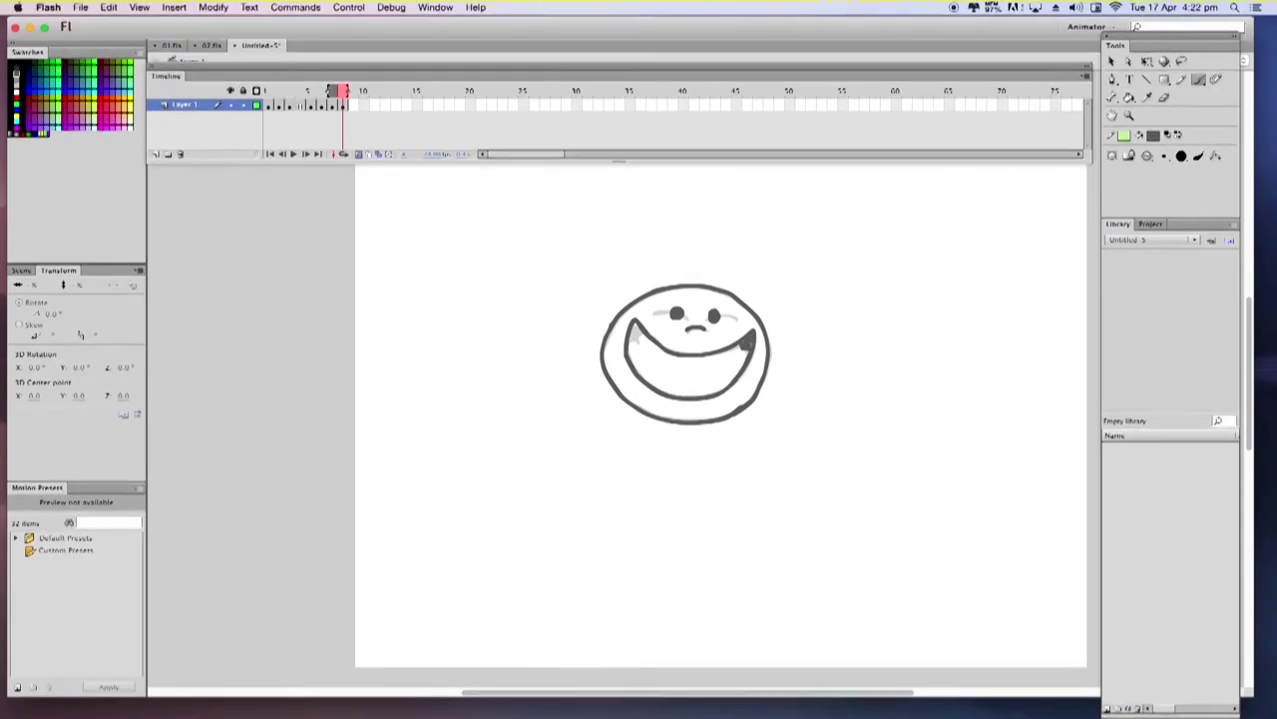
drag(635, 339, 631, 329)
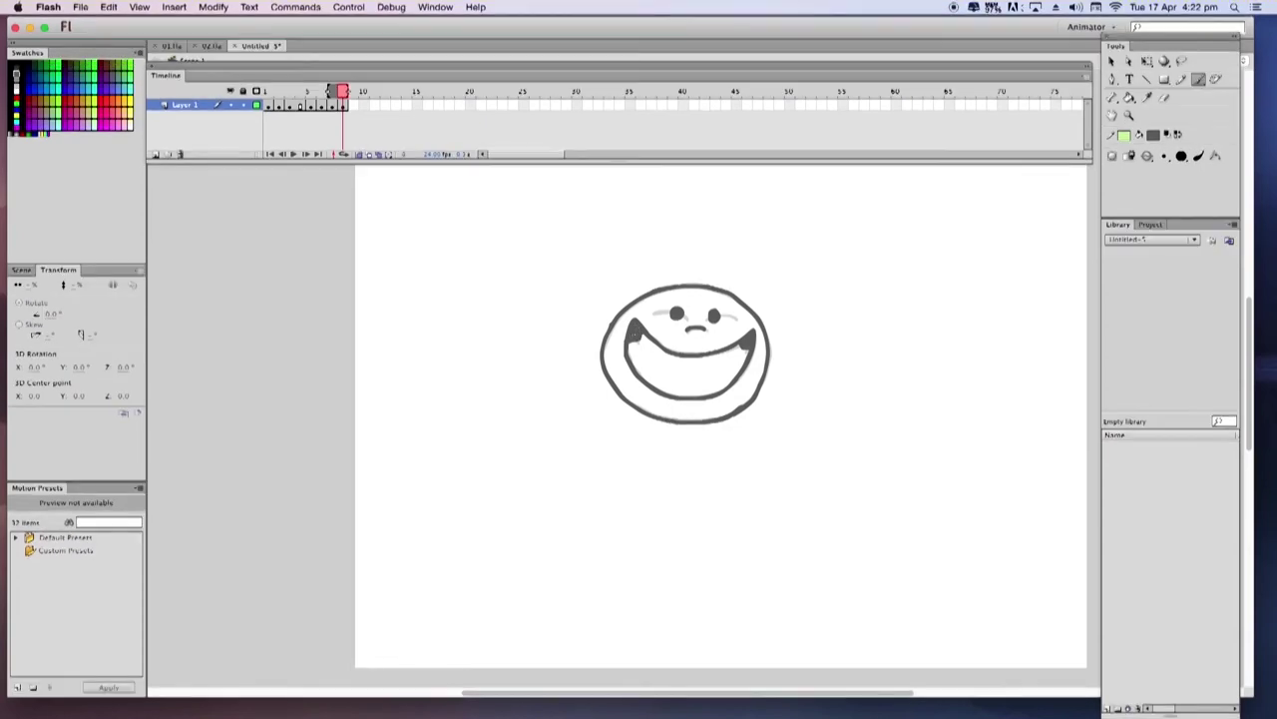
Hold the final smiling face through frame 12 and play the animation from frame 1 without onion skinning.
click(344, 105)
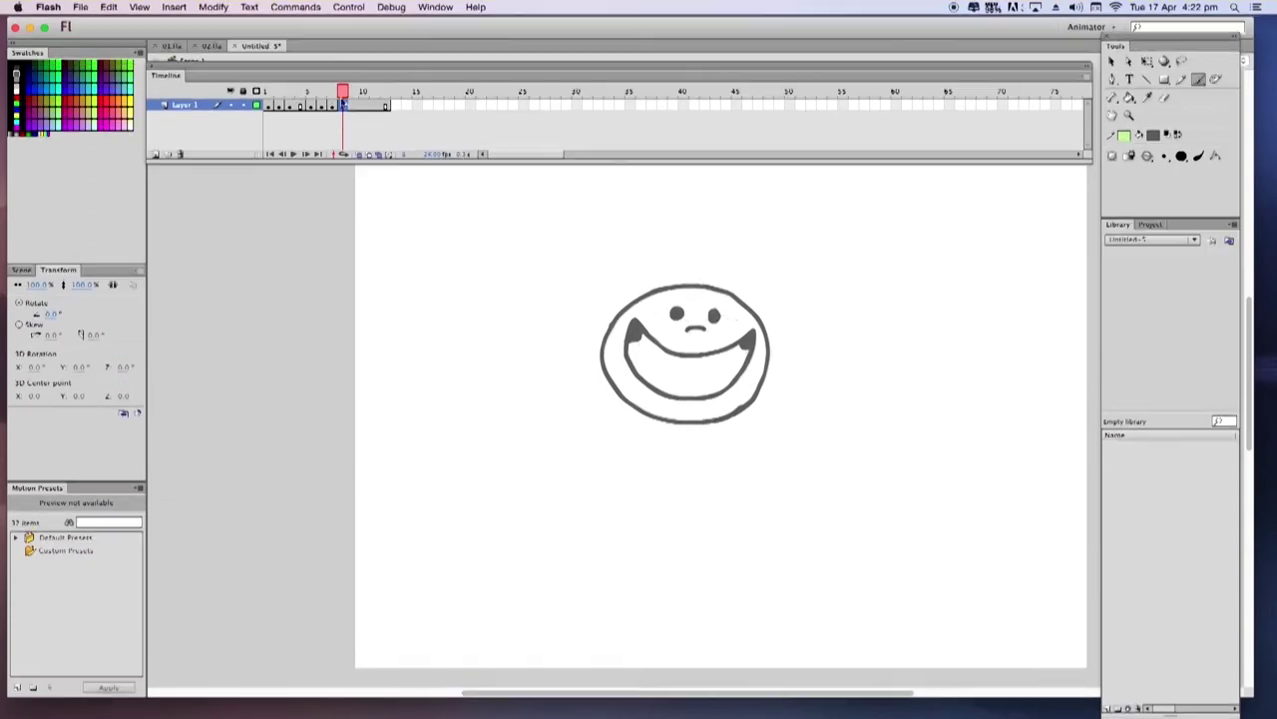
click(265, 91)
click(294, 155)
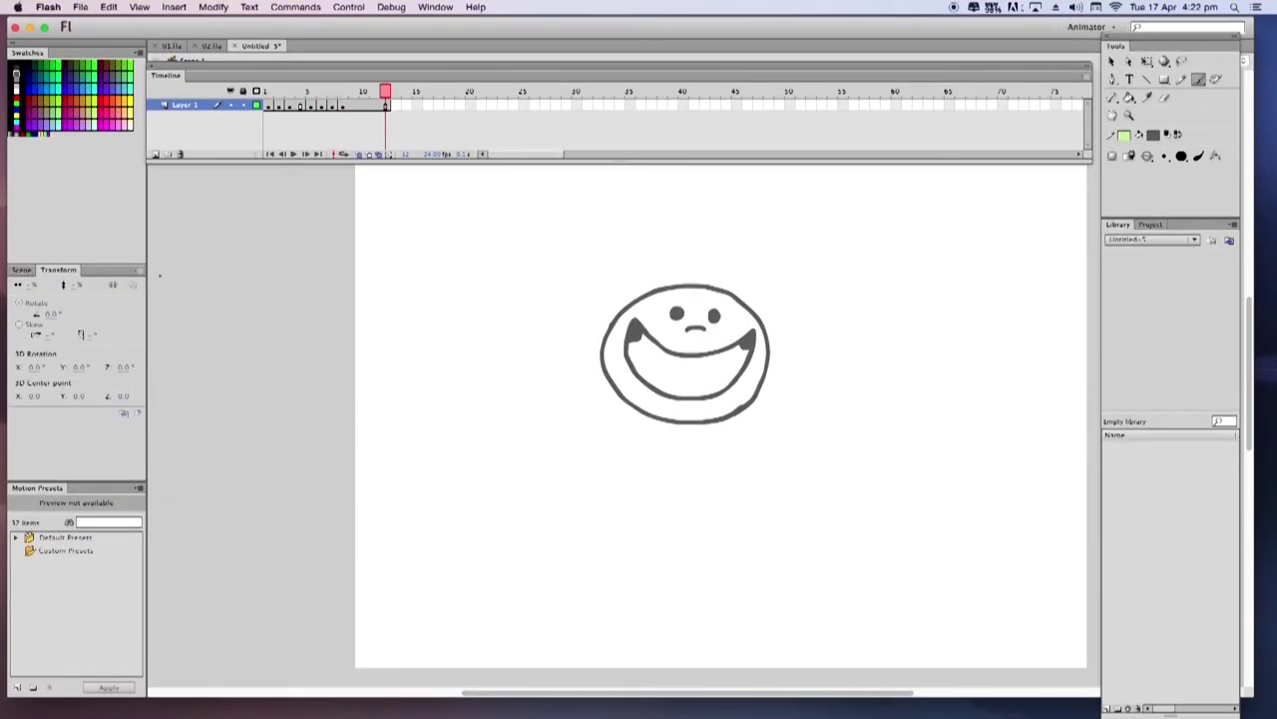
Set the frame rate to 12 fps, lengthen the hold on the squashed face at frame 6, and replay the animation.
click(264, 88)
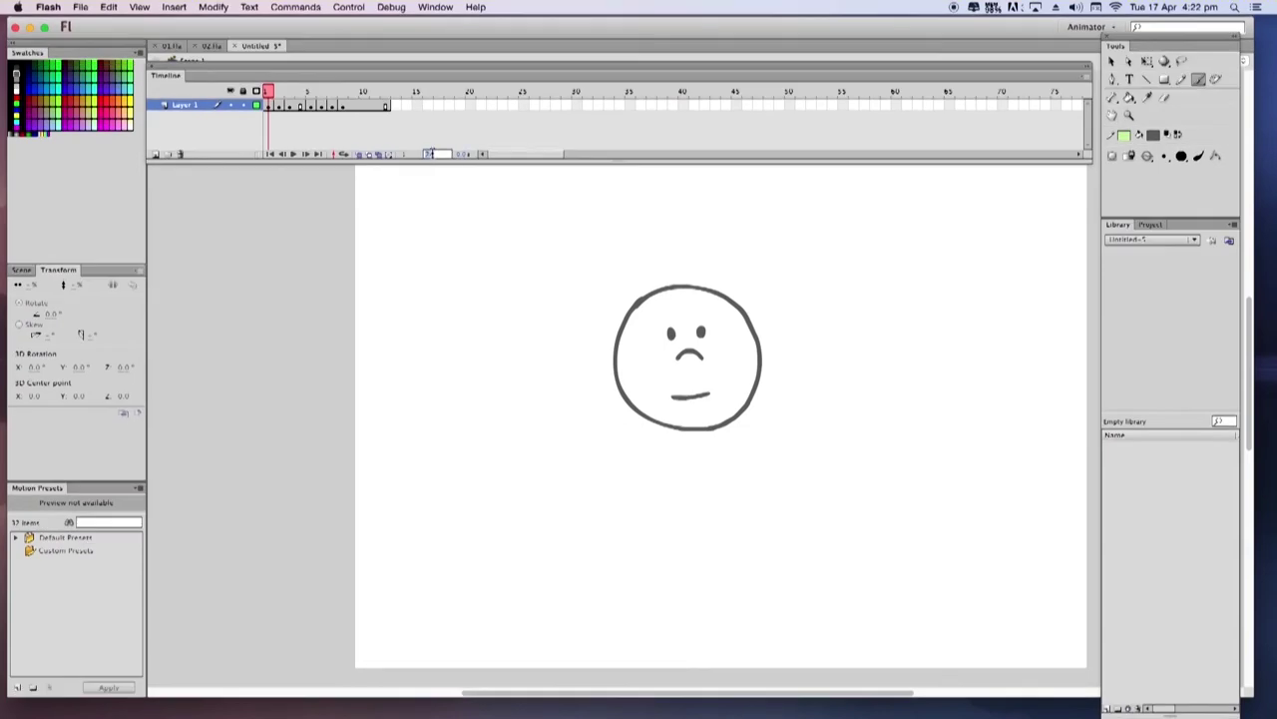
click(294, 154)
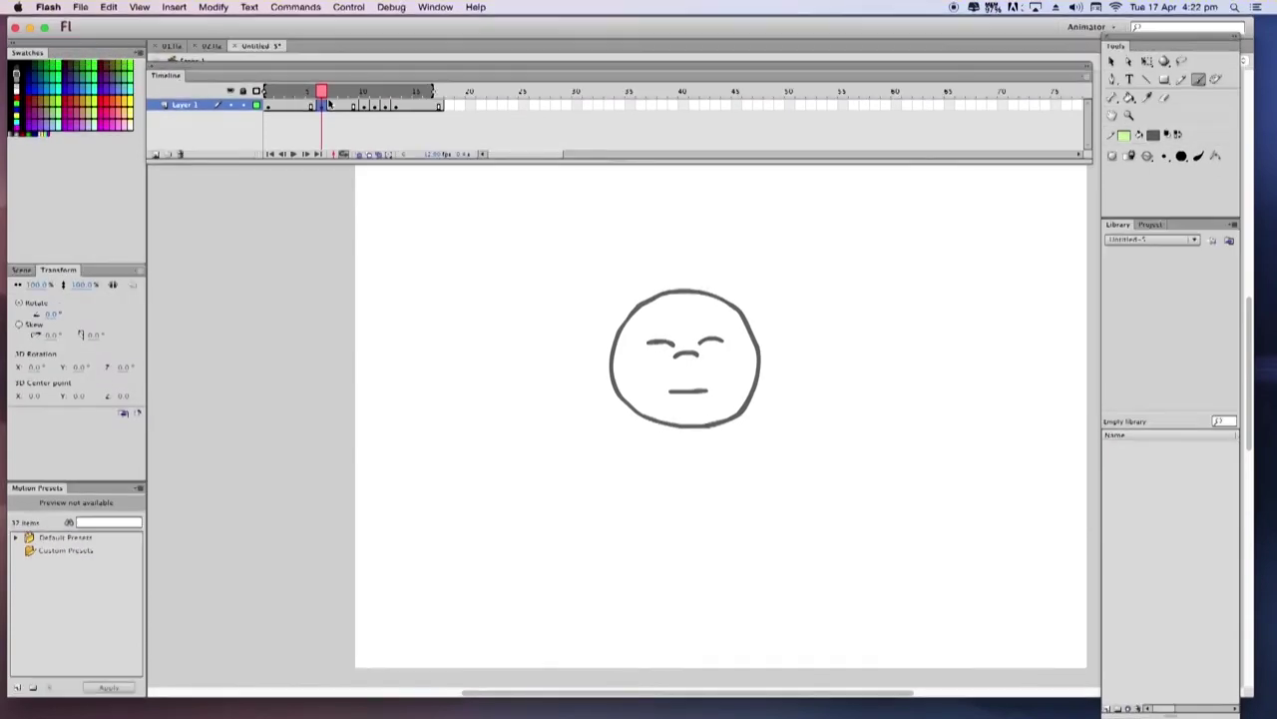
key(F5)
key(Return)
click(291, 153)
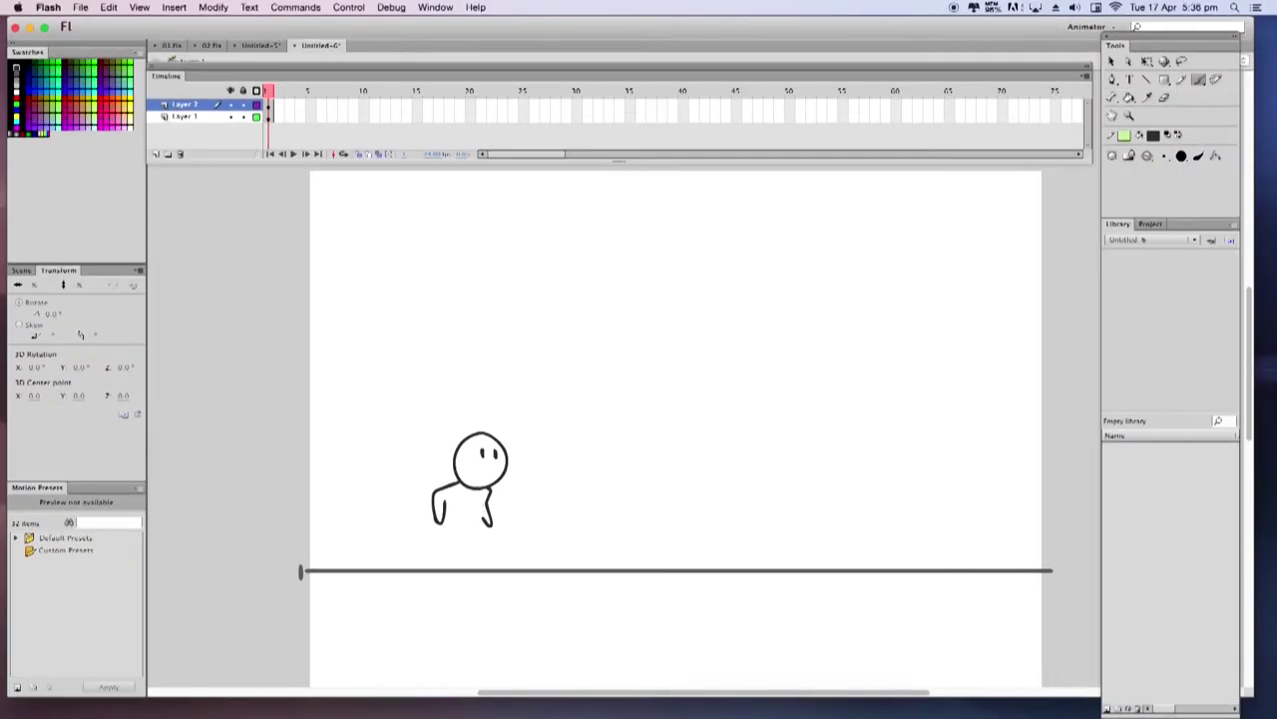
Complete the standing character's body and legs in frame 1, and add blank frame 2 on Layer 2 with onion skinning on.
mouse_move(721, 540)
mouse_down()
mouse_move(752, 536)
mouse_move(722, 551)
mouse_up()
key(F5)
key(F7)
click(362, 155)
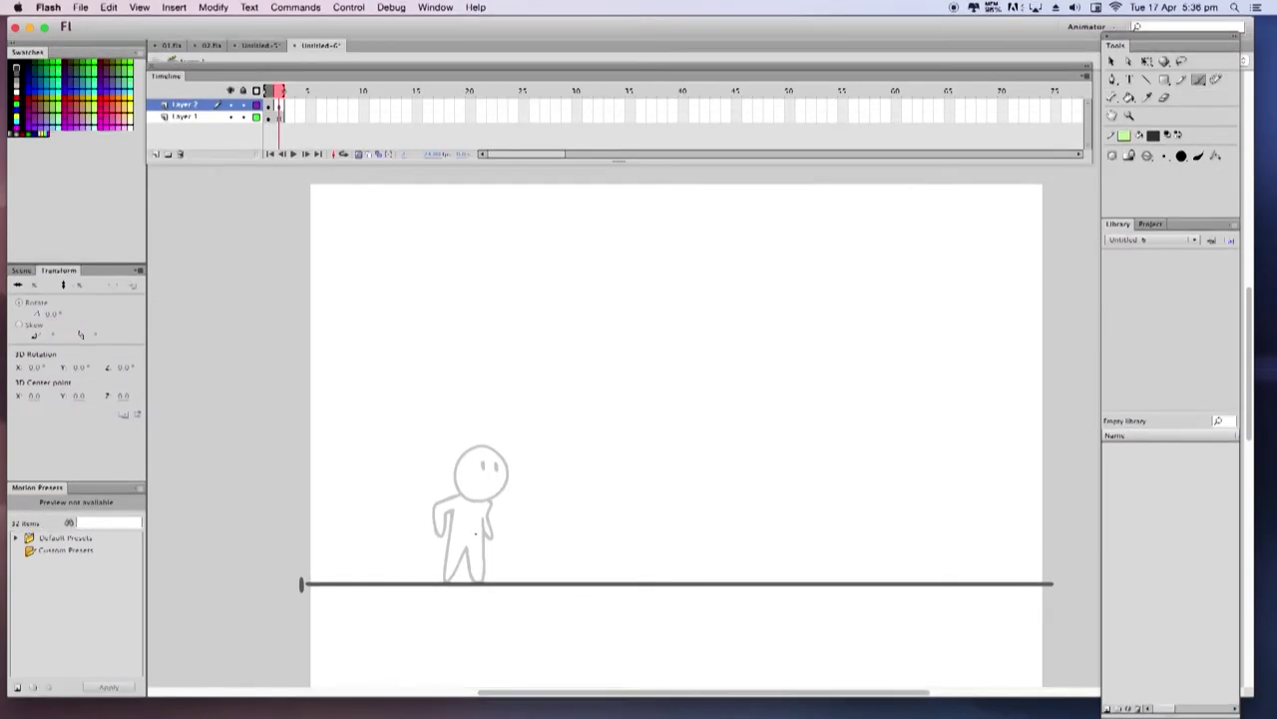
Draw the character crouching in frame 2 and squashed lower in frame 3, with the head forward and arms swung back.
mouse_move(477, 498)
mouse_down()
mouse_move(472, 546)
mouse_move(513, 531)
mouse_move(487, 497)
mouse_move(476, 498)
mouse_move(497, 538)
mouse_move(442, 499)
mouse_move(421, 506)
mouse_move(451, 531)
mouse_up()
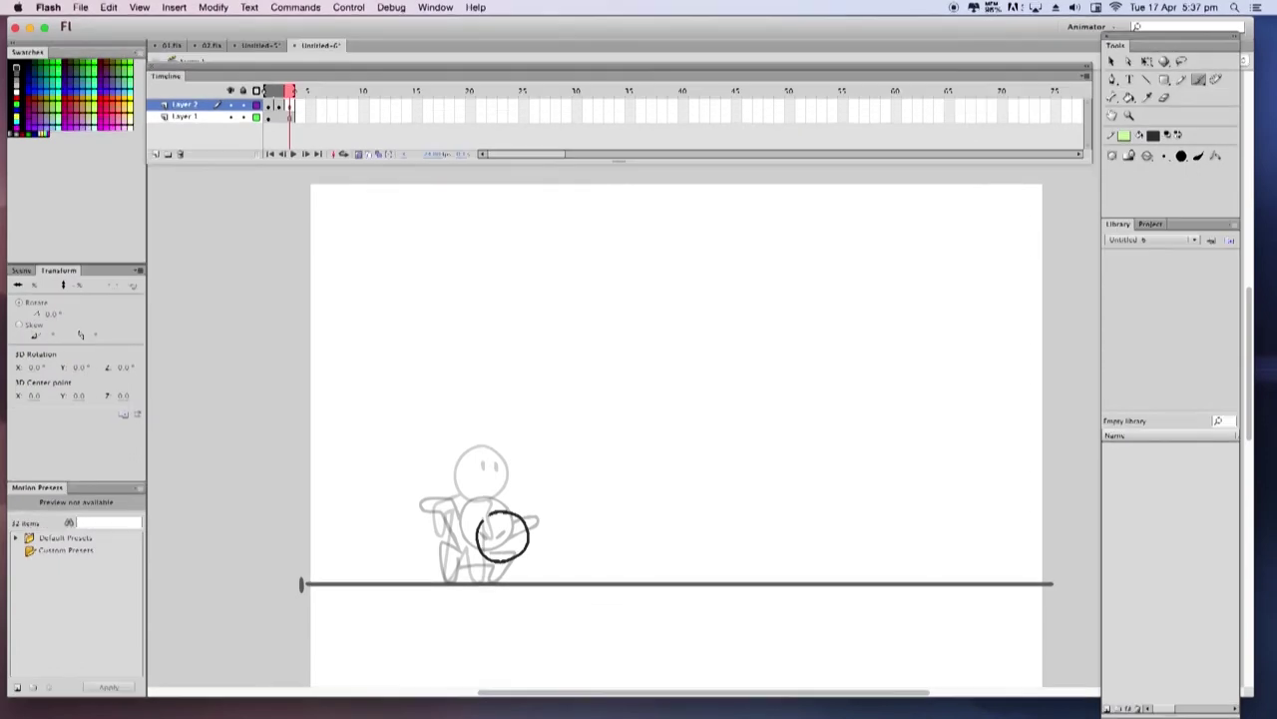
mouse_move(477, 531)
mouse_down()
mouse_move(464, 502)
mouse_move(442, 516)
mouse_move(468, 534)
mouse_up()
mouse_move(542, 511)
mouse_down()
mouse_move(523, 560)
mouse_move(492, 581)
mouse_move(499, 569)
mouse_move(467, 549)
mouse_move(456, 580)
mouse_move(454, 565)
mouse_move(489, 568)
mouse_up()
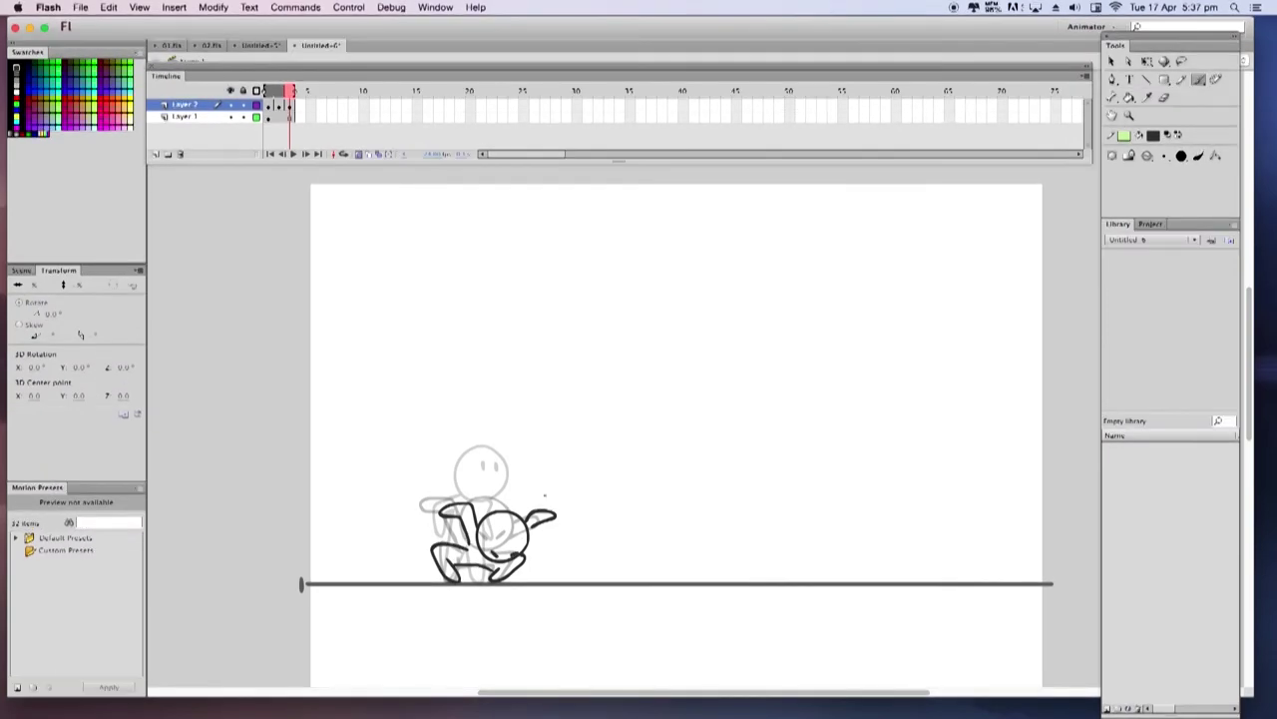
Add blank frame 4 and draw an oval head up and ahead of the crouch, adjusting its shape with Free Transform.
key(F7)
mouse_move(570, 410)
mouse_down()
mouse_move(603, 439)
mouse_move(611, 409)
mouse_move(573, 407)
mouse_up()
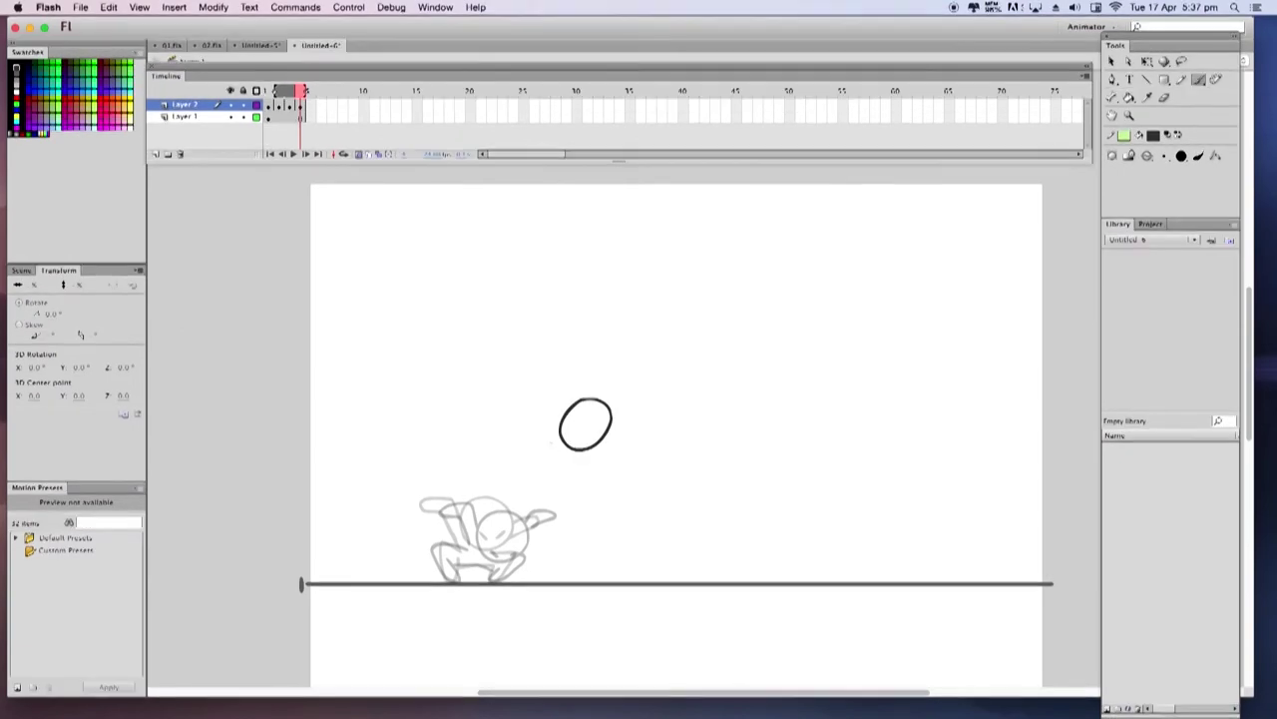
key(q)
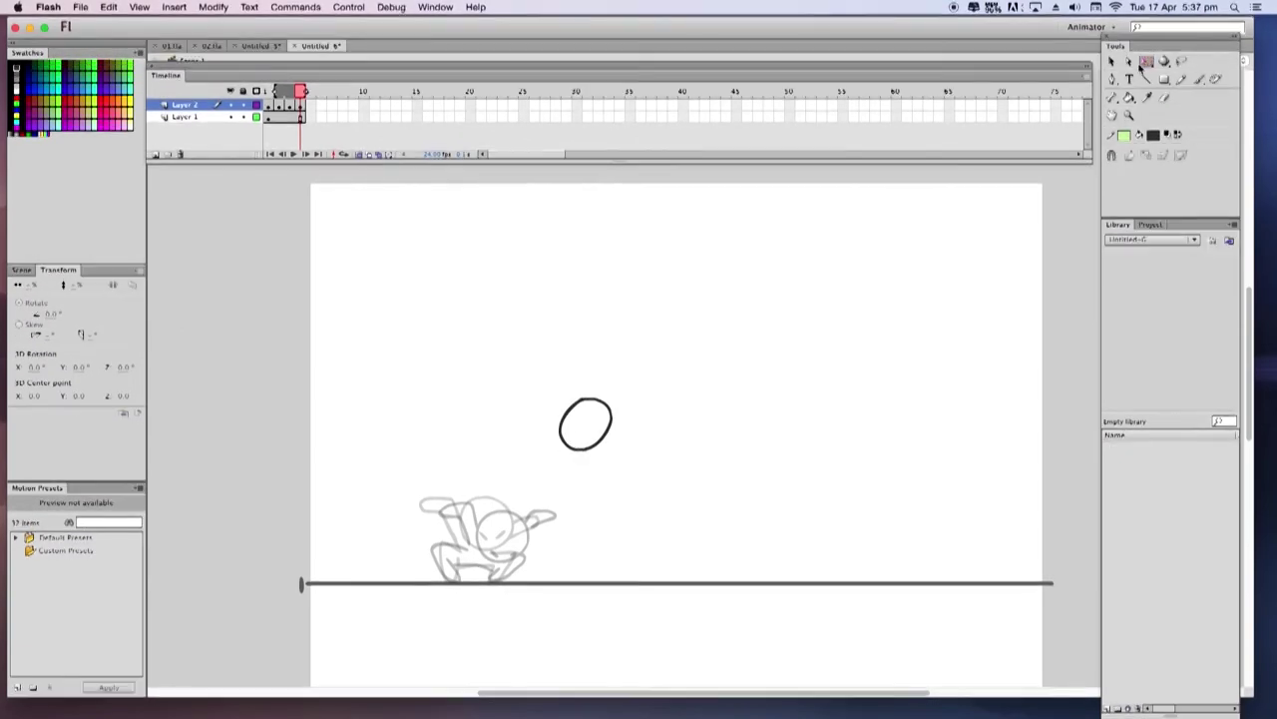
drag(536, 384, 624, 459)
click(623, 415)
mouse_move(529, 383)
mouse_down()
mouse_move(623, 457)
mouse_move(607, 406)
mouse_move(512, 465)
mouse_up()
Draw the eyes and a long, diagonally stretched body with trailing arms and legs for the leap in frame 4.
key(b)
drag(598, 398, 599, 407)
drag(608, 400, 493, 531)
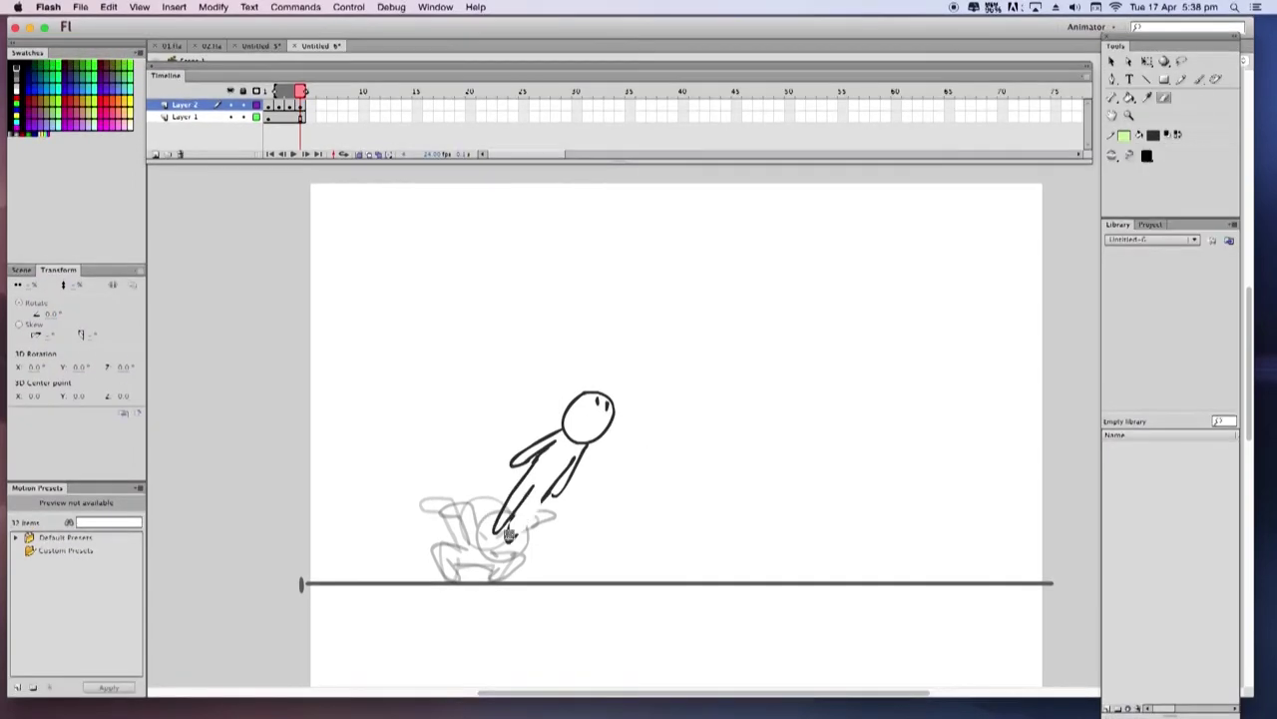
mouse_move(587, 443)
mouse_down()
mouse_move(551, 504)
mouse_move(565, 477)
mouse_move(570, 494)
mouse_up()
drag(586, 445, 563, 495)
drag(555, 439, 513, 464)
mouse_move(562, 431)
mouse_down()
mouse_move(530, 449)
mouse_move(541, 453)
mouse_up()
Add blank frame 5 and draw the character higher in mid-air, with a round head, bent arms and legs bent forward.
key(F7)
mouse_move(659, 320)
mouse_down()
mouse_move(648, 336)
mouse_move(662, 316)
mouse_move(686, 348)
mouse_up()
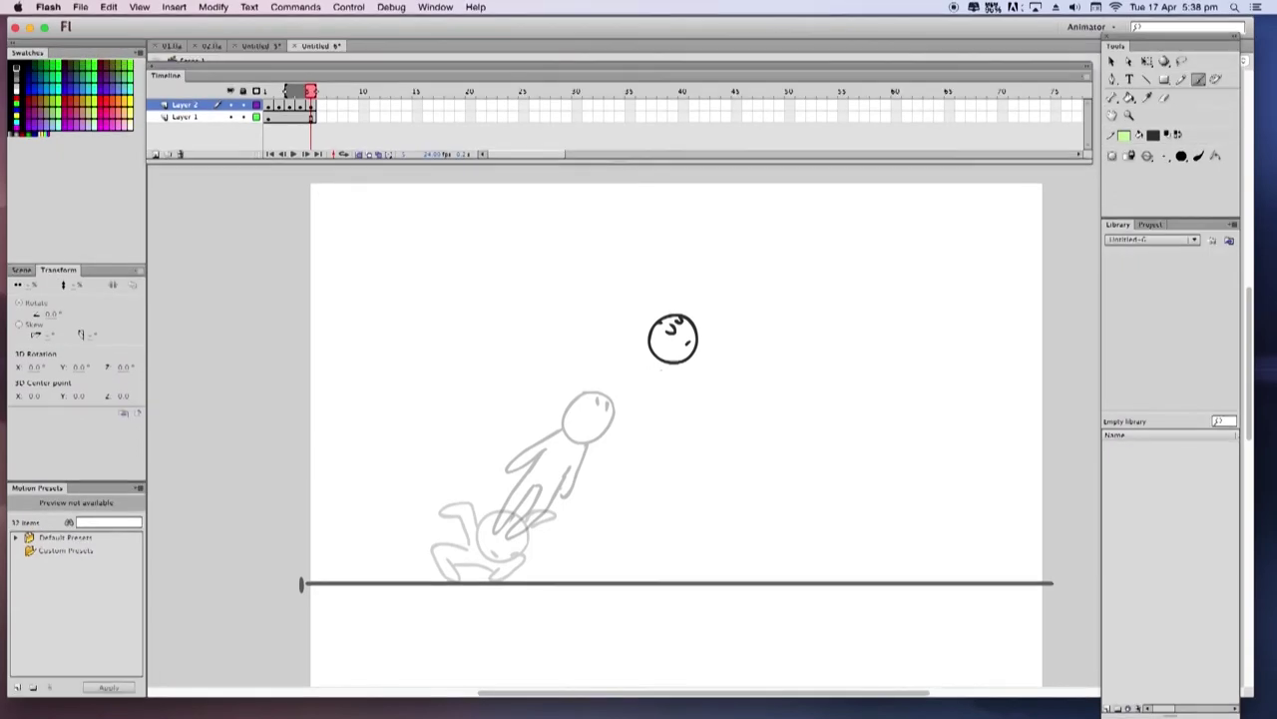
mouse_move(653, 358)
mouse_down()
mouse_move(621, 349)
mouse_move(618, 378)
mouse_move(644, 367)
mouse_up()
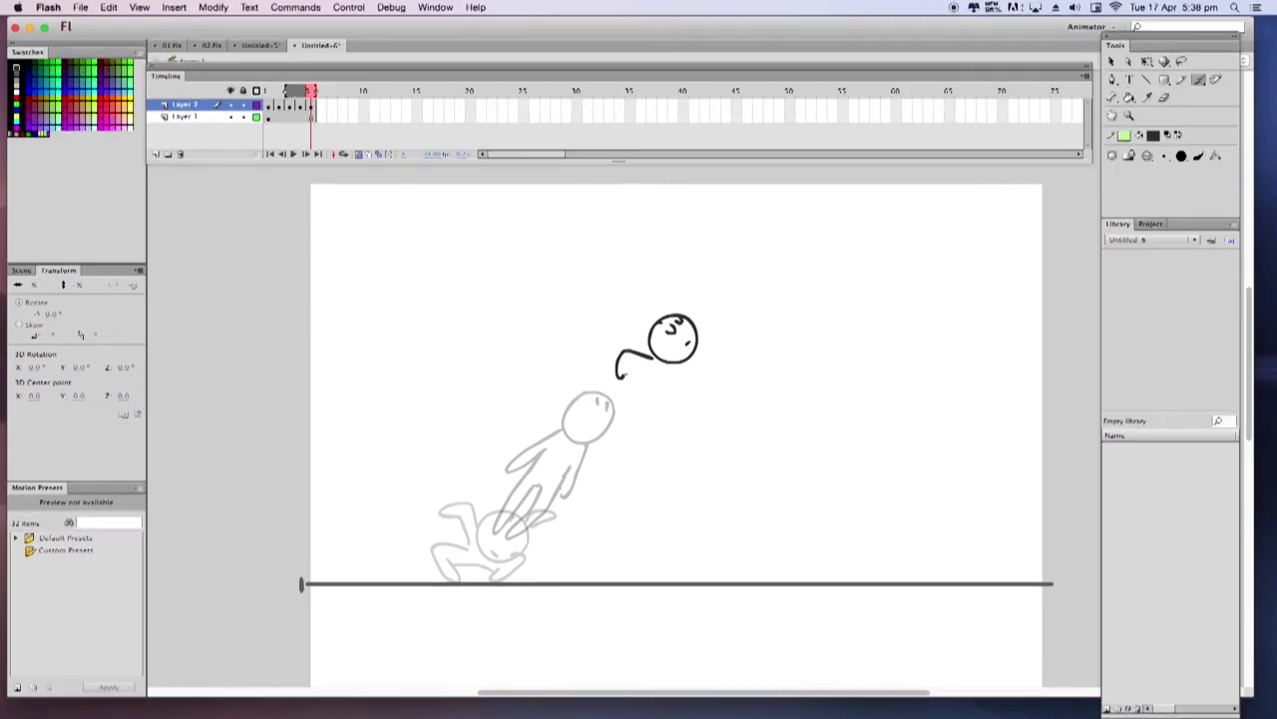
drag(641, 367, 642, 393)
mouse_move(704, 366)
mouse_down()
mouse_move(644, 413)
mouse_move(689, 399)
mouse_move(692, 441)
mouse_move(681, 410)
mouse_move(645, 413)
mouse_move(700, 388)
mouse_move(707, 425)
mouse_up()
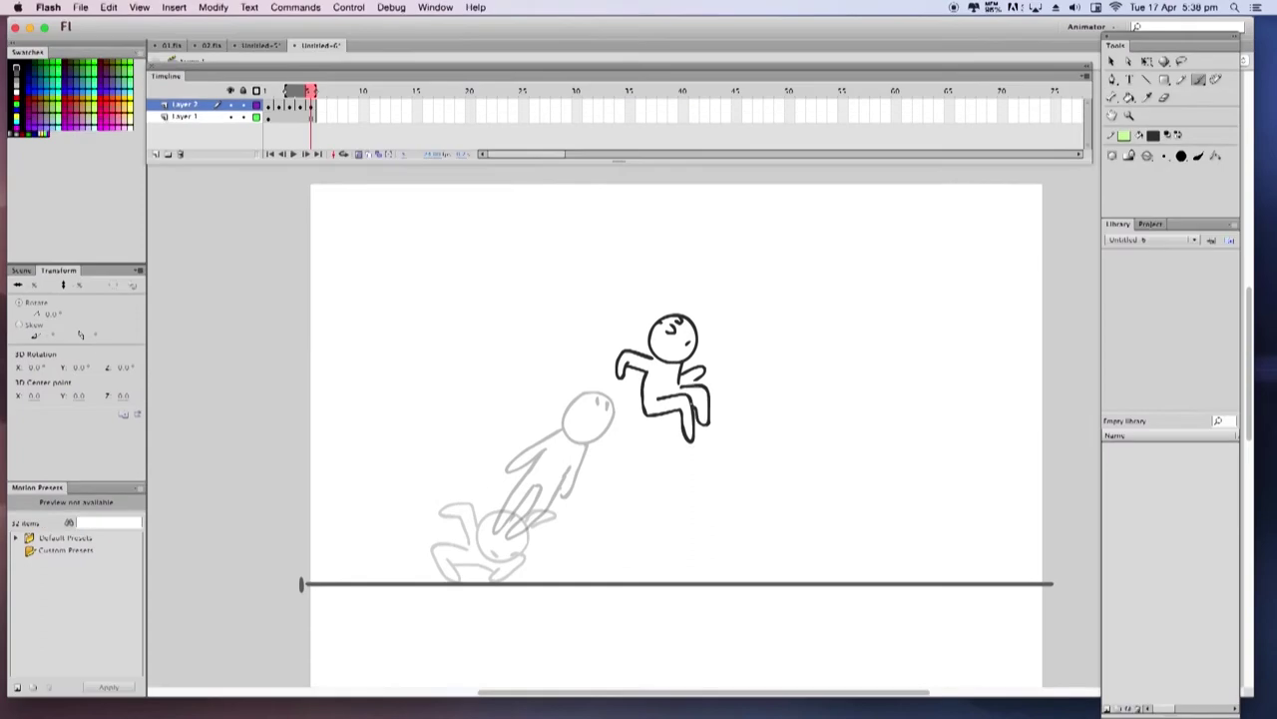
Add blank frame 6 and draw the airborne character slightly farther forward, with its knees tucked up and legs reaching ahead.
key(F7)
mouse_move(677, 317)
mouse_down()
mouse_move(720, 333)
mouse_move(693, 308)
mouse_up()
drag(678, 318, 681, 323)
drag(689, 313, 691, 318)
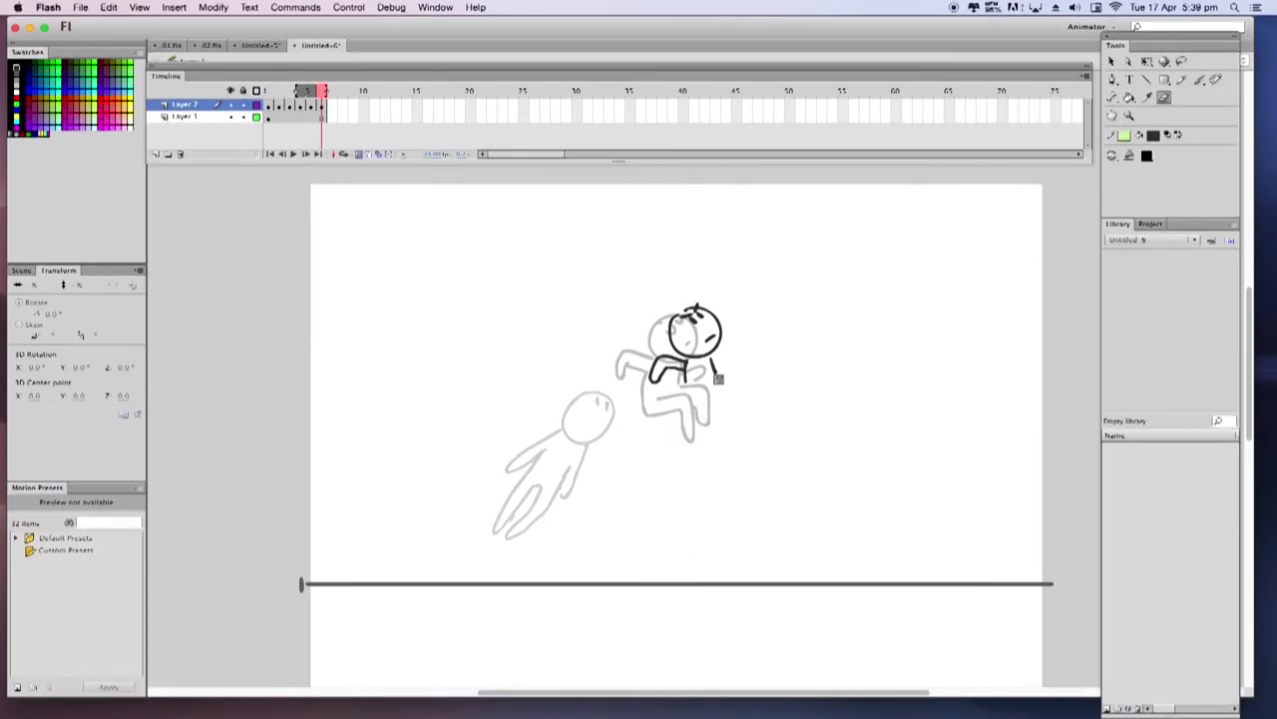
mouse_move(705, 379)
mouse_down()
mouse_move(733, 356)
mouse_move(744, 397)
mouse_move(729, 379)
mouse_move(706, 399)
mouse_move(686, 382)
mouse_move(758, 362)
mouse_move(742, 371)
mouse_up()
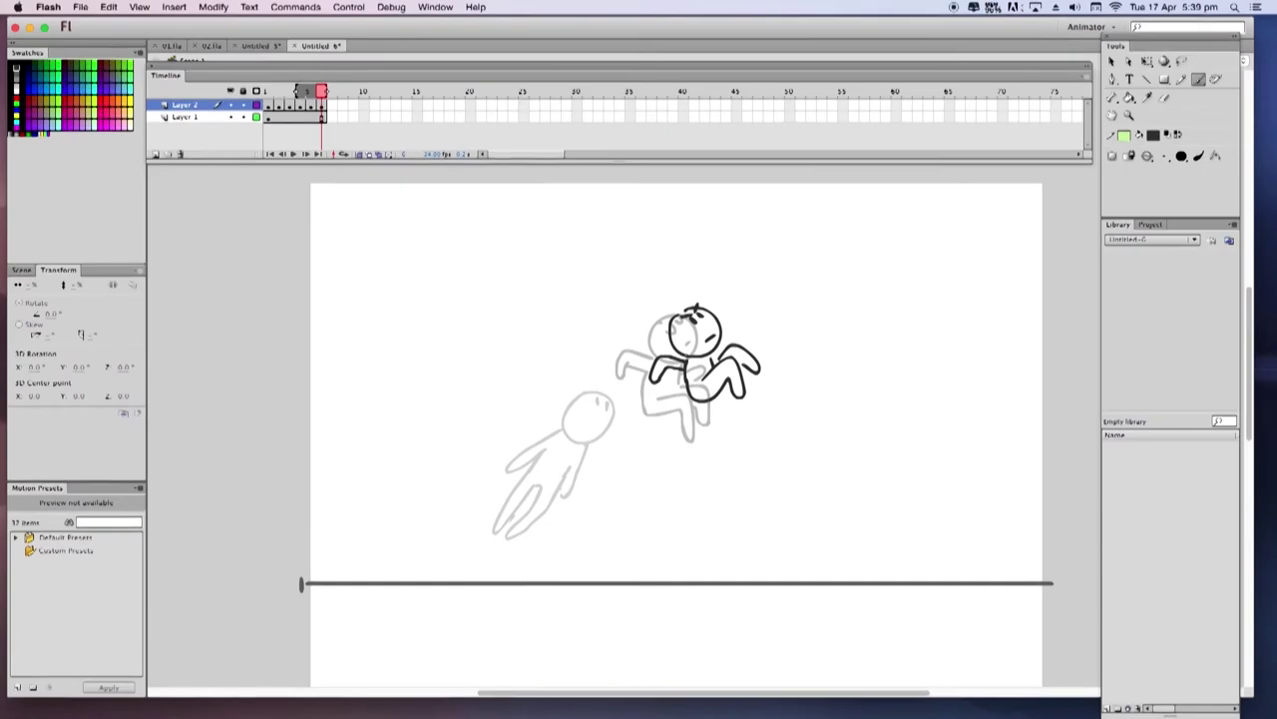
drag(719, 315, 721, 327)
Add blank frame 7 and draw the airborne character slightly farther forward, with spread arms and legs starting to extend ahead.
key(F7)
mouse_move(698, 311)
mouse_down()
mouse_move(704, 357)
mouse_move(732, 354)
mouse_move(726, 313)
mouse_move(689, 321)
mouse_up()
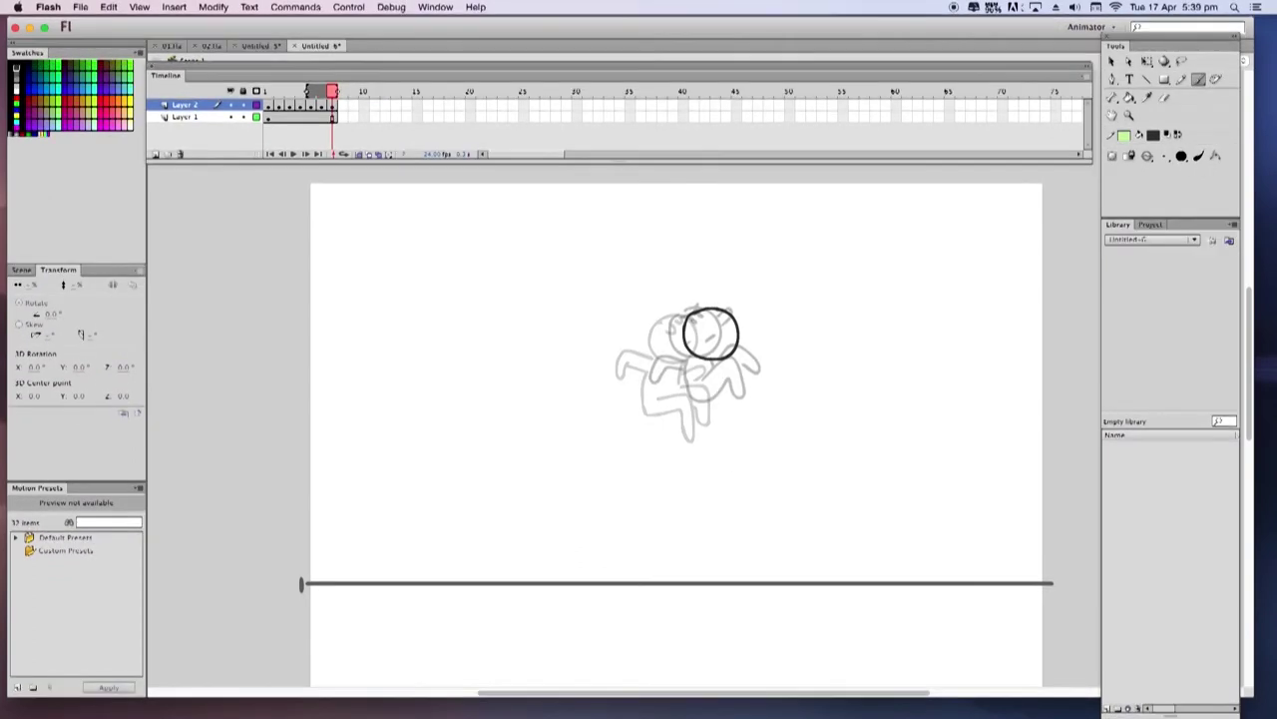
key(super+z)
mouse_move(700, 311)
mouse_down()
mouse_move(703, 351)
mouse_move(732, 355)
mouse_move(739, 314)
mouse_move(693, 313)
mouse_up()
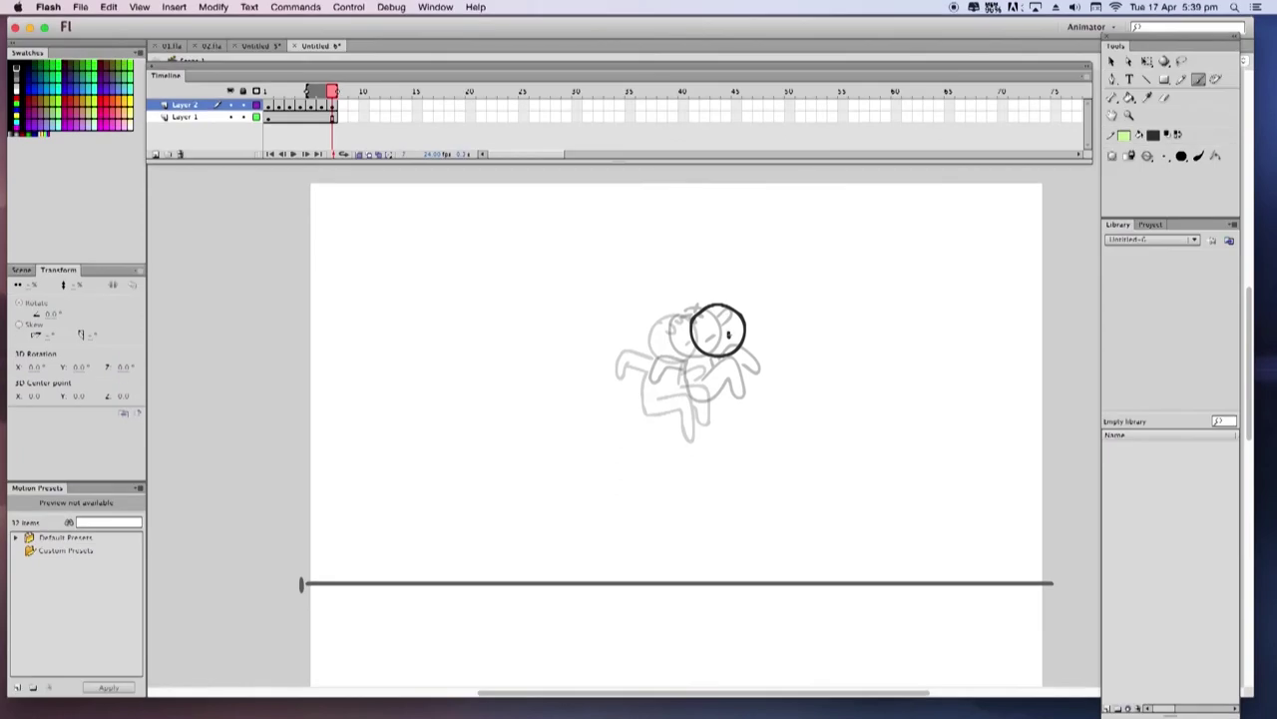
mouse_move(735, 322)
mouse_down()
mouse_move(649, 356)
mouse_move(692, 362)
mouse_move(769, 316)
mouse_move(776, 329)
mouse_move(742, 351)
mouse_move(755, 384)
mouse_move(729, 422)
mouse_up()
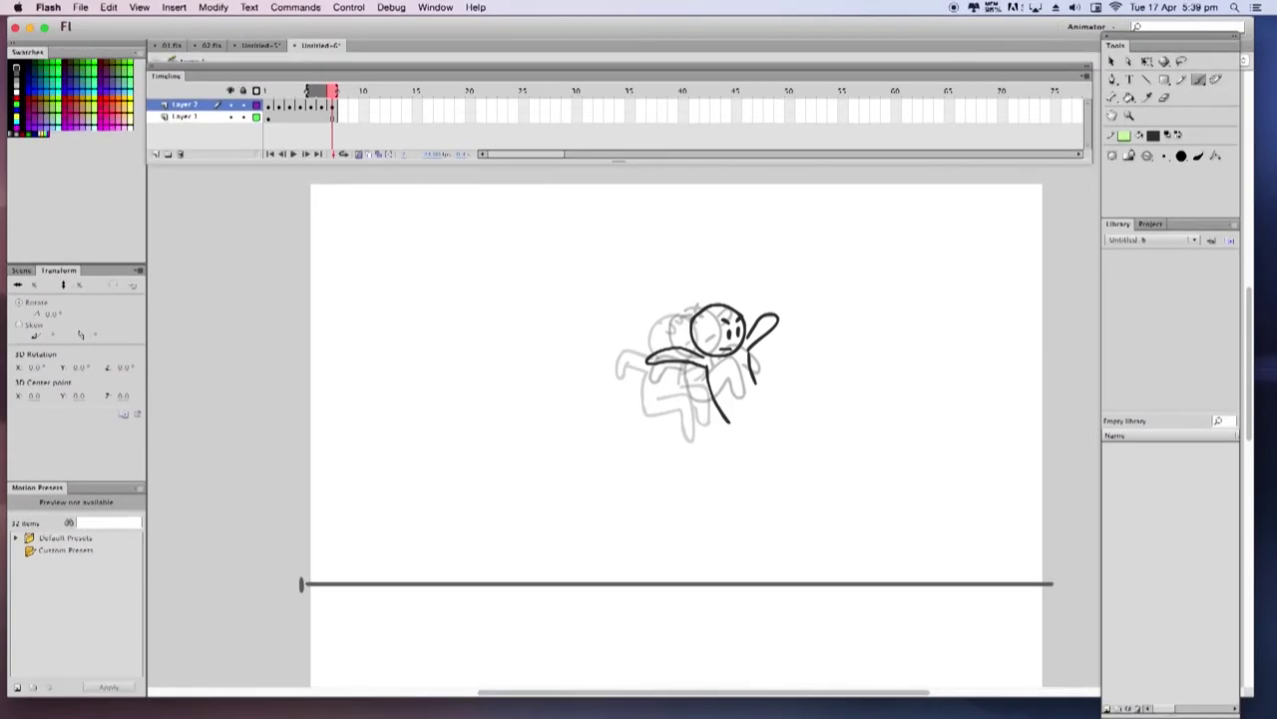
mouse_move(723, 408)
mouse_down()
mouse_move(742, 438)
mouse_move(741, 421)
mouse_move(778, 397)
mouse_move(783, 423)
mouse_move(760, 405)
mouse_move(746, 417)
mouse_move(794, 395)
mouse_move(810, 420)
mouse_move(782, 404)
mouse_up()
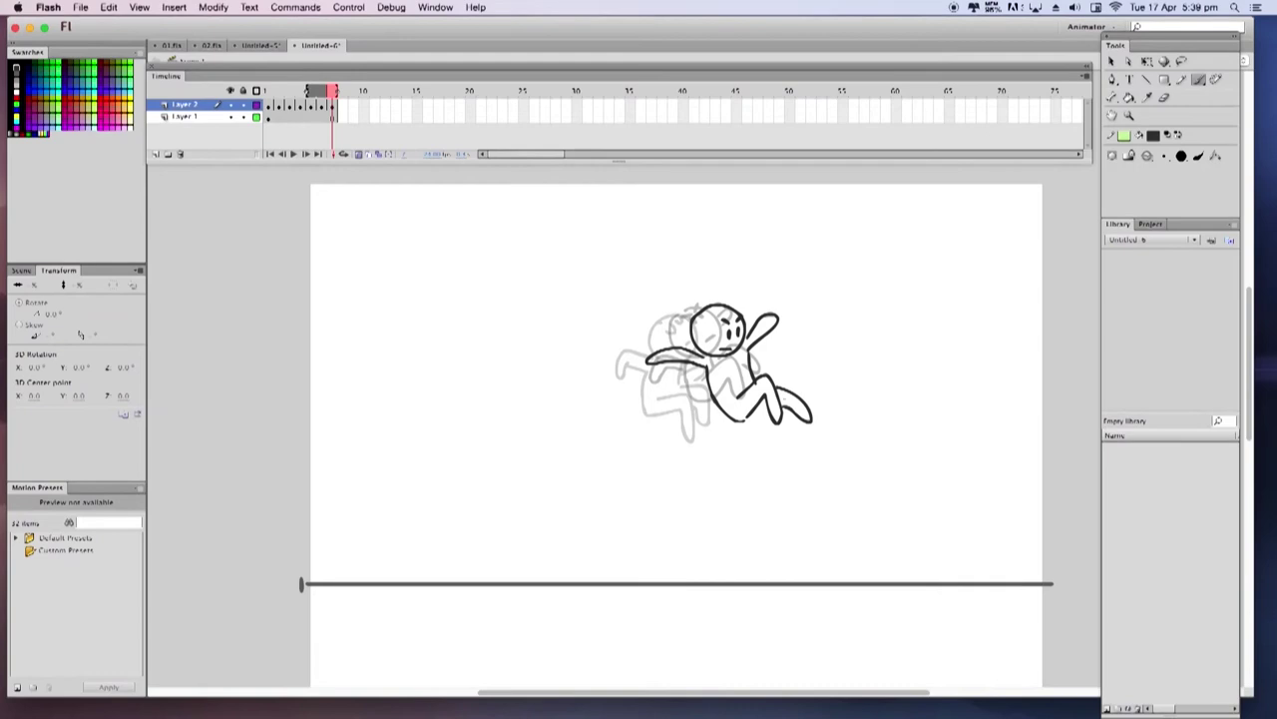
Add blank frame 8 and draw the character starting to descend, with a frowning face, raised arms and legs reaching down.
key(F7)
drag(732, 340, 754, 349)
drag(758, 348, 764, 342)
drag(754, 354, 757, 365)
drag(762, 352, 766, 361)
drag(756, 371, 734, 394)
drag(761, 336, 770, 335)
drag(734, 394, 766, 449)
mouse_move(771, 380)
mouse_down()
mouse_move(789, 418)
mouse_move(784, 407)
mouse_move(759, 444)
mouse_up()
key(e)
key(b)
key(e)
key(b)
mouse_move(789, 431)
mouse_down()
mouse_move(807, 453)
mouse_move(798, 469)
mouse_move(778, 444)
mouse_up()
Add blank frame 9 and draw the falling character with an oval head, trailing arms and a long body stretched diagonally toward the ground.
key(F7)
mouse_move(743, 365)
mouse_down()
mouse_move(762, 407)
mouse_move(770, 355)
mouse_move(744, 367)
mouse_move(677, 360)
mouse_up()
key(super+z)
mouse_move(755, 409)
mouse_down()
mouse_move(721, 394)
mouse_move(753, 427)
mouse_up()
drag(773, 375, 778, 385)
mouse_move(779, 374)
mouse_down()
mouse_move(783, 384)
mouse_move(773, 369)
mouse_up()
mouse_move(777, 358)
mouse_down()
mouse_move(773, 368)
mouse_move(772, 343)
mouse_up()
mouse_move(753, 425)
mouse_down()
mouse_move(784, 483)
mouse_move(819, 459)
mouse_move(814, 493)
mouse_move(799, 479)
mouse_move(827, 480)
mouse_move(845, 549)
mouse_up()
key(super+z)
key(super+z)
key(super+z)
mouse_move(819, 496)
mouse_down()
mouse_move(830, 550)
mouse_move(845, 549)
mouse_up()
drag(771, 347, 778, 354)
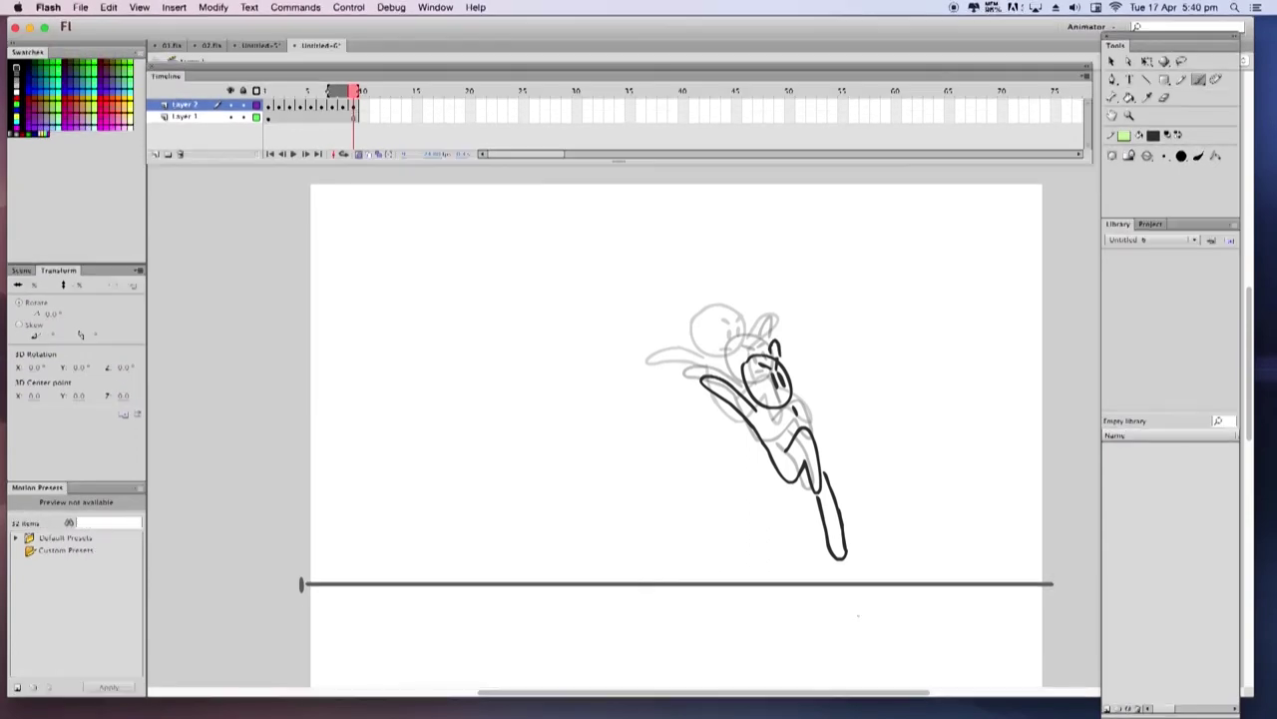
Add blank frame 10, draw the landing character's low head, eyes and raised arms, and shift them slightly back with Free Transform.
key(F5)
key(F7)
mouse_move(864, 504)
mouse_down()
mouse_move(876, 549)
mouse_move(869, 500)
mouse_move(880, 539)
mouse_up()
drag(896, 534, 891, 541)
mouse_move(823, 482)
mouse_down()
mouse_move(848, 529)
mouse_move(903, 497)
mouse_up()
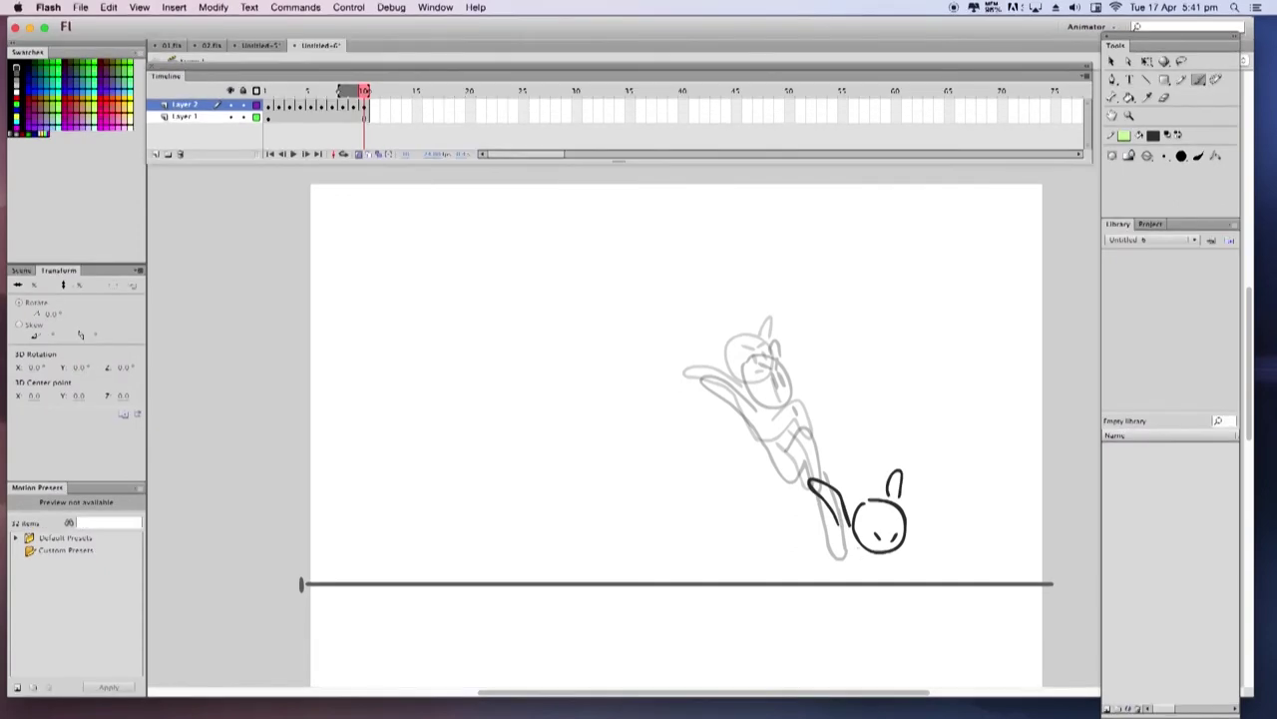
click(1146, 63)
drag(783, 453, 913, 561)
drag(879, 521, 853, 514)
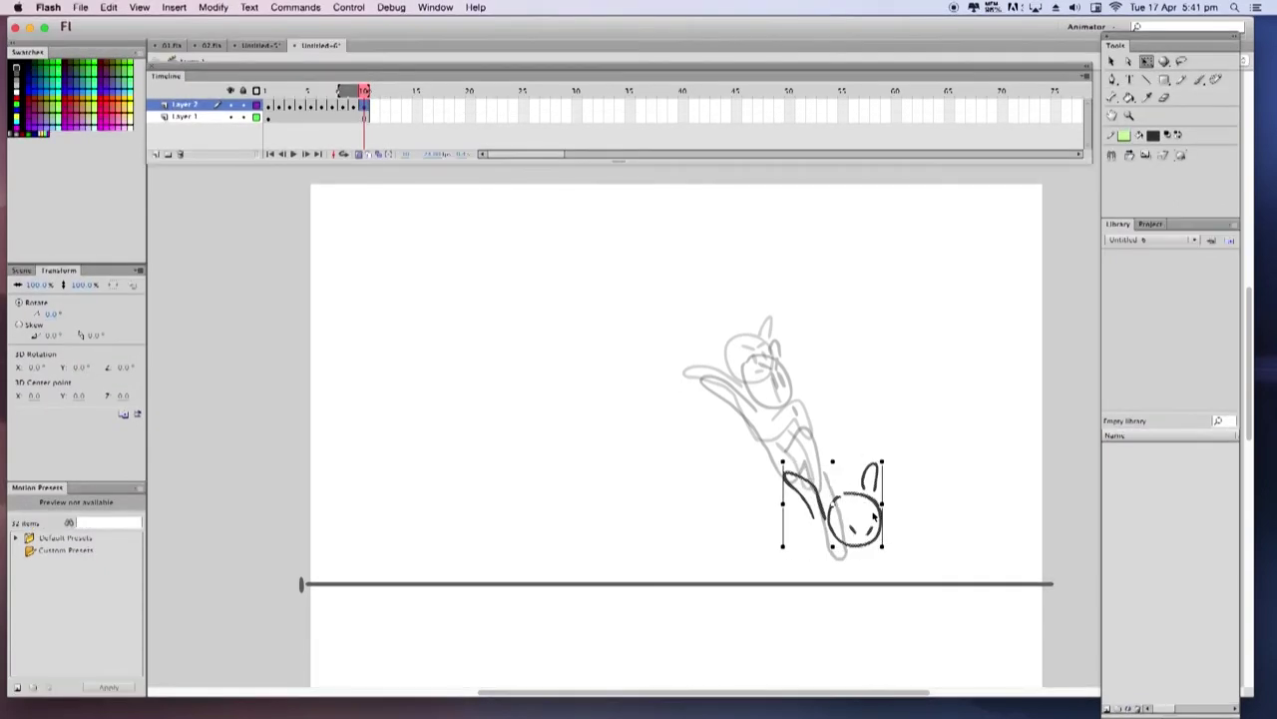
Brush in the compressed body and bent legs on the ground line to complete the landing pose in frame 10.
click(1198, 79)
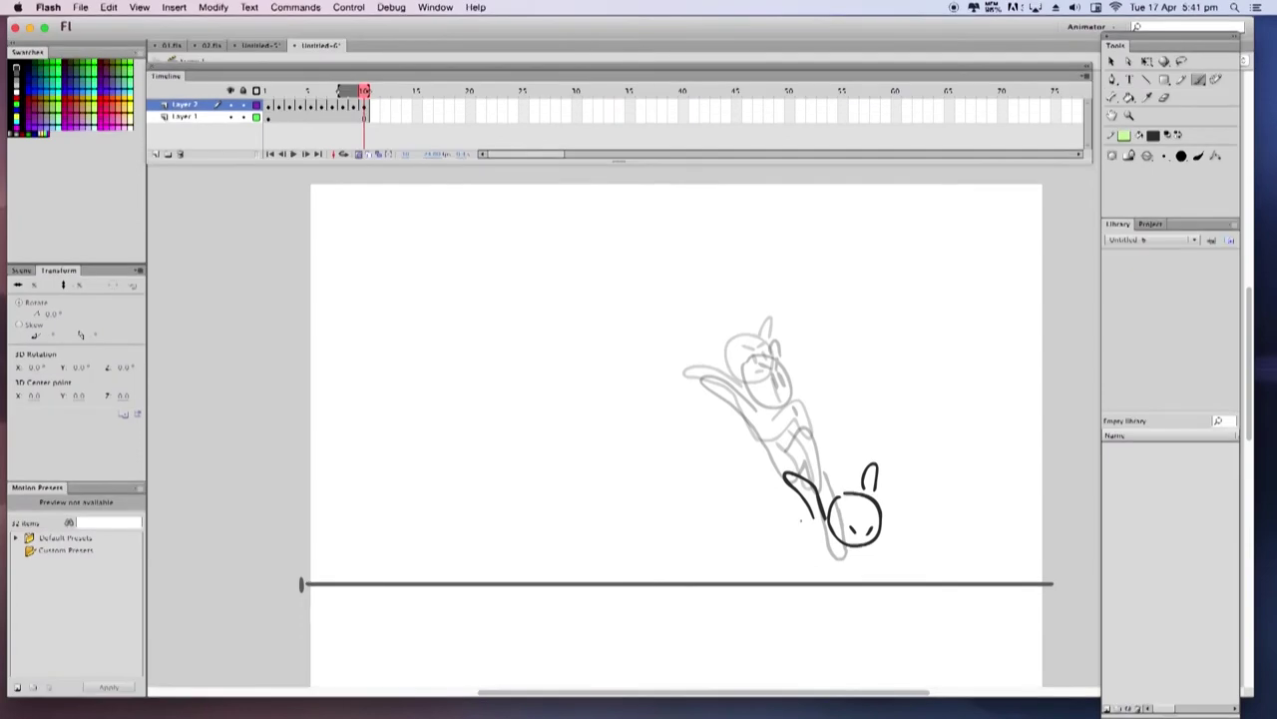
drag(869, 572, 864, 581)
mouse_move(824, 544)
mouse_down()
mouse_move(814, 534)
mouse_move(801, 552)
mouse_move(813, 581)
mouse_move(818, 564)
mouse_up()
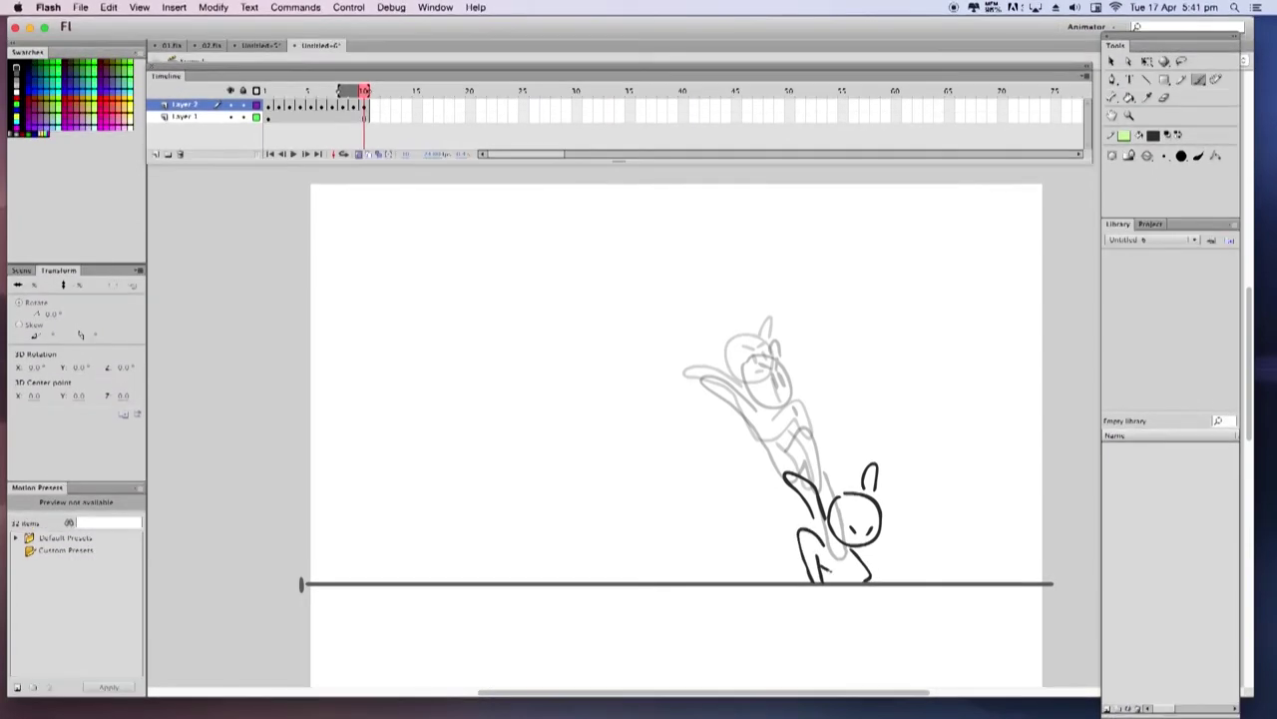
drag(812, 515, 817, 532)
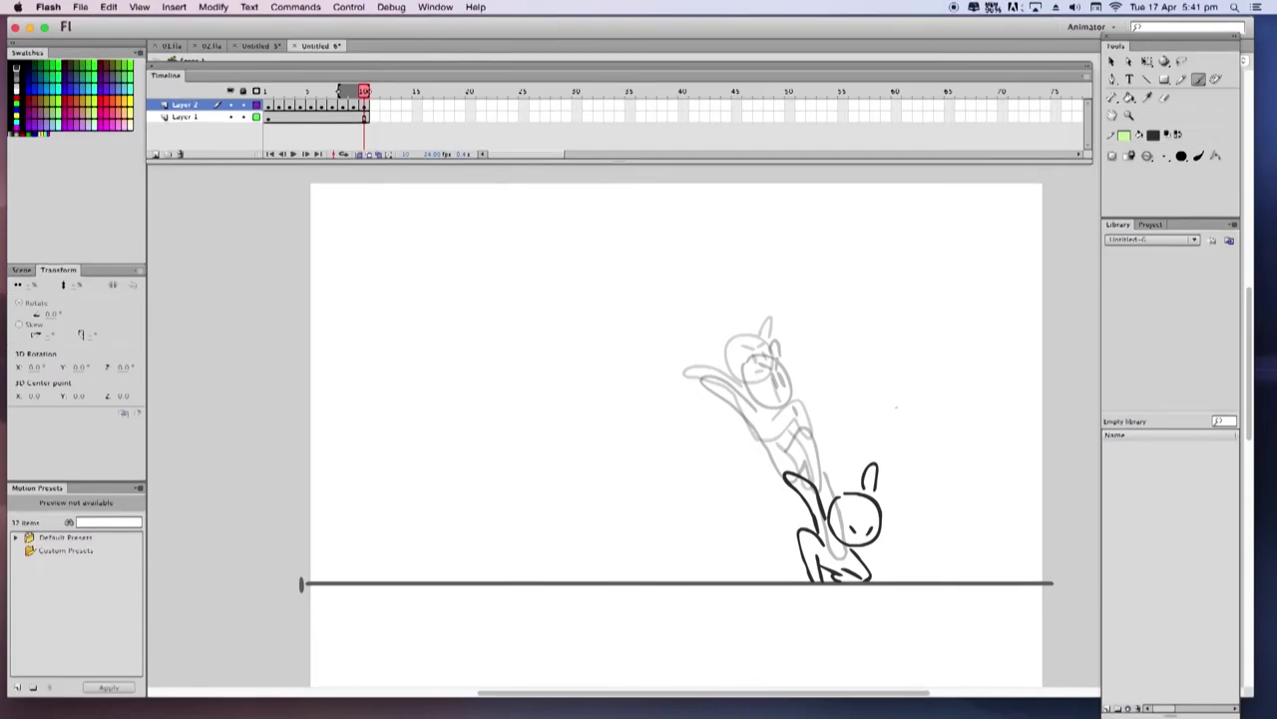
Review the jump from frame 1 to frame 10 with onion skinning turned off.
key(comma)
key(comma)
key(comma)
key(comma)
key(comma)
key(comma)
key(comma)
key(comma)
key(comma)
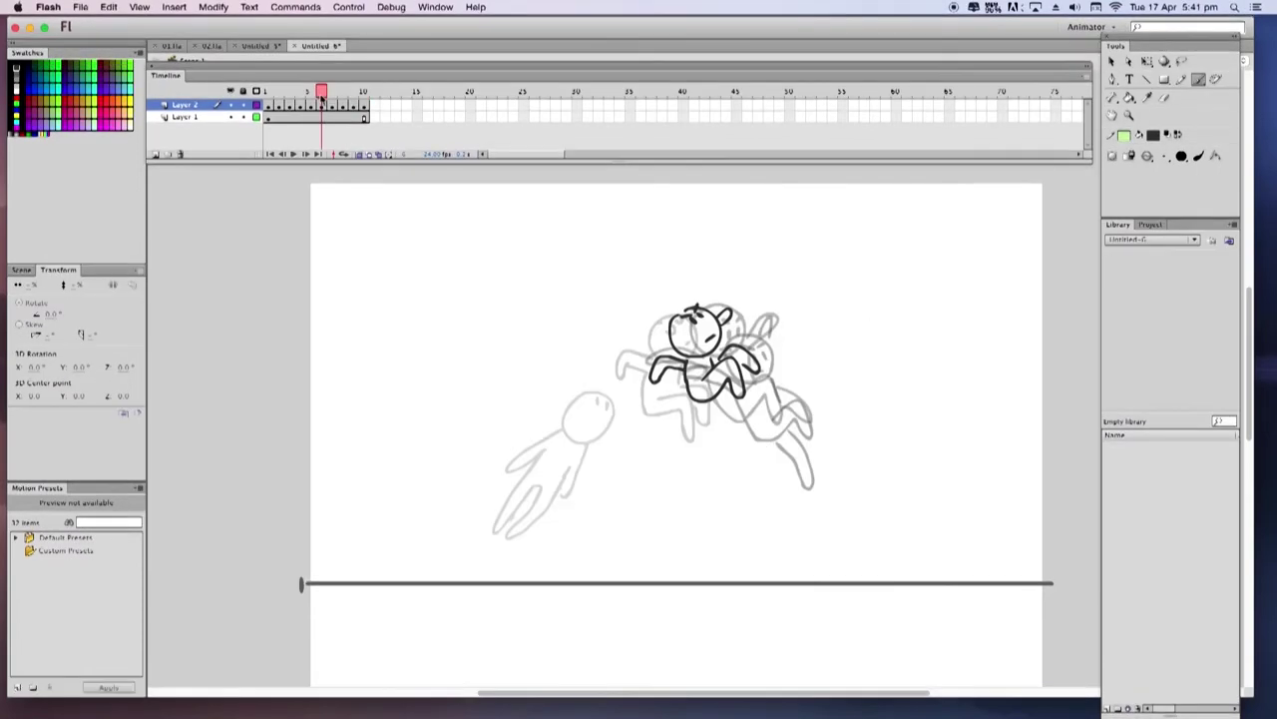
click(360, 155)
drag(268, 91, 367, 92)
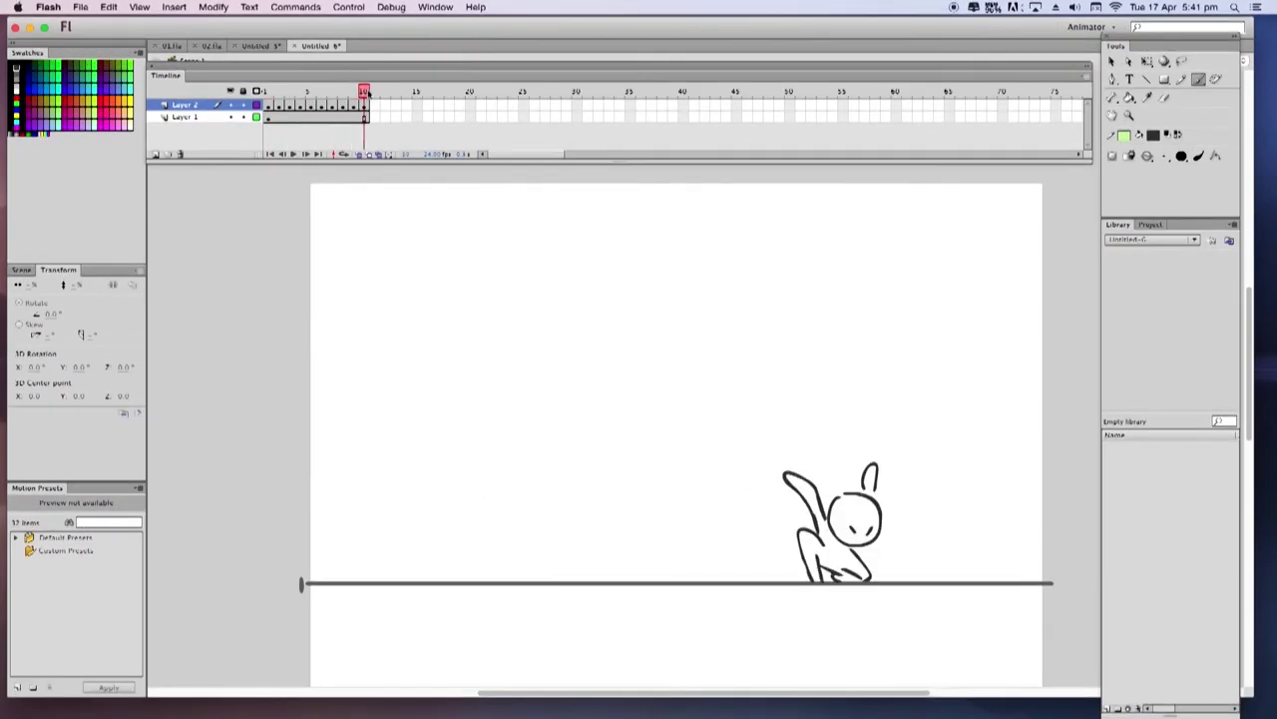
Add blank frame 11, turn onion skinning back on, and draw the character squashed on the ground with bent legs and lowered arms.
key(F5)
key(F7)
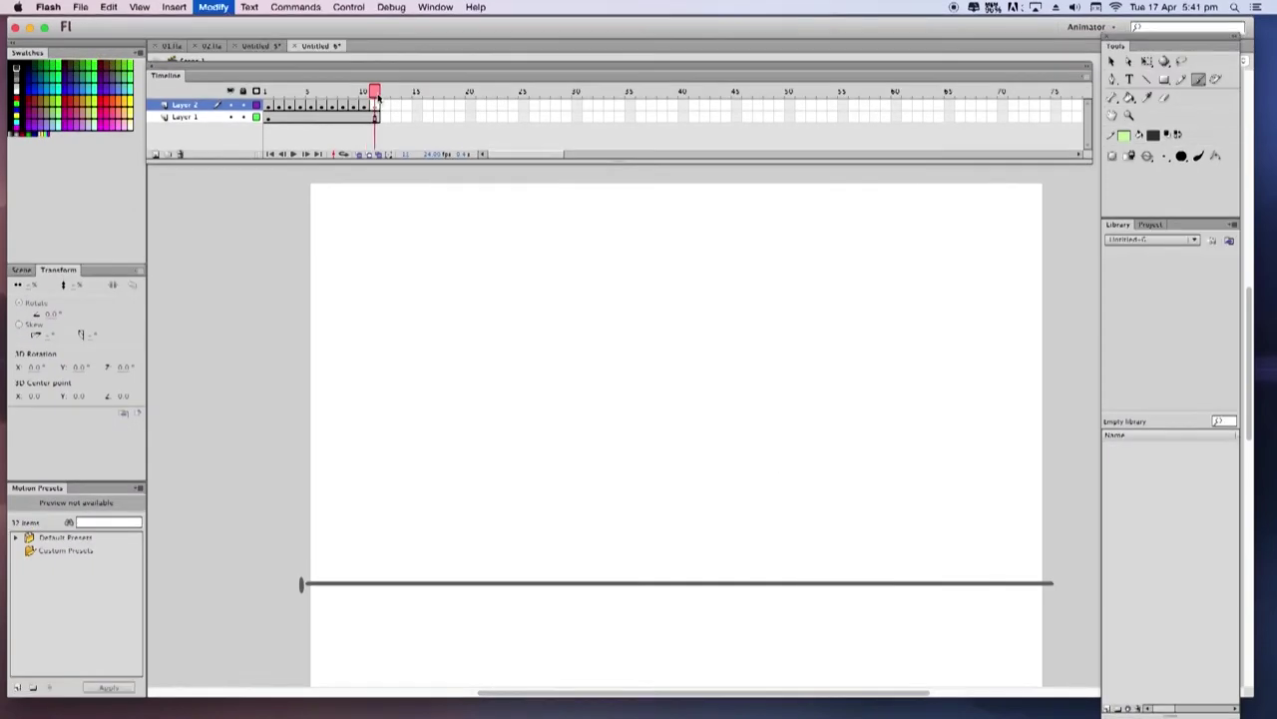
click(359, 154)
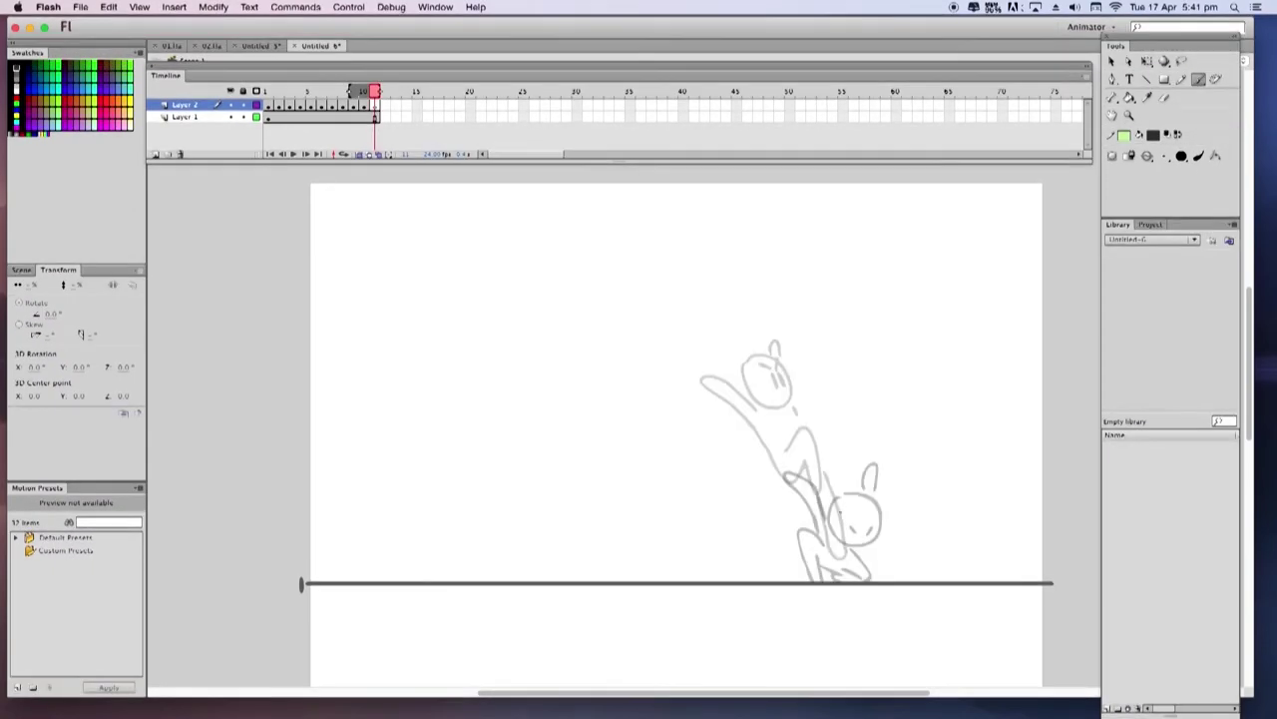
mouse_move(883, 519)
mouse_down()
mouse_move(838, 511)
mouse_move(820, 543)
mouse_up()
drag(876, 505, 886, 514)
drag(823, 546, 816, 581)
drag(822, 559, 844, 577)
mouse_move(860, 554)
mouse_down()
mouse_move(848, 581)
mouse_move(856, 539)
mouse_up()
mouse_move(872, 535)
mouse_down()
mouse_move(788, 531)
mouse_move(796, 541)
mouse_up()
Add blank frame 12 with the character's head redrawn for the recovery, and insert further blank frames after it.
key(F5)
key(F7)
mouse_move(867, 499)
mouse_down()
mouse_move(855, 549)
mouse_move(882, 507)
mouse_up()
key(F5)
key(F7)
key(F7)
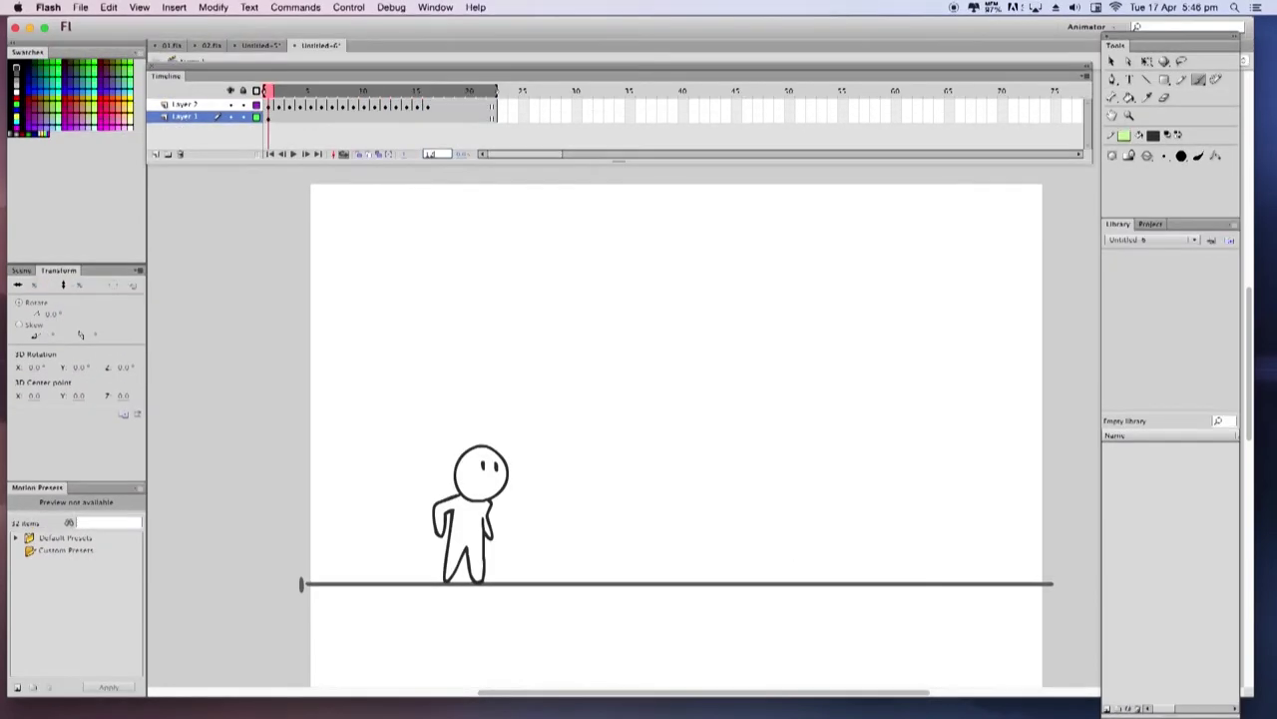
Play back the complete jump animation.
click(293, 153)
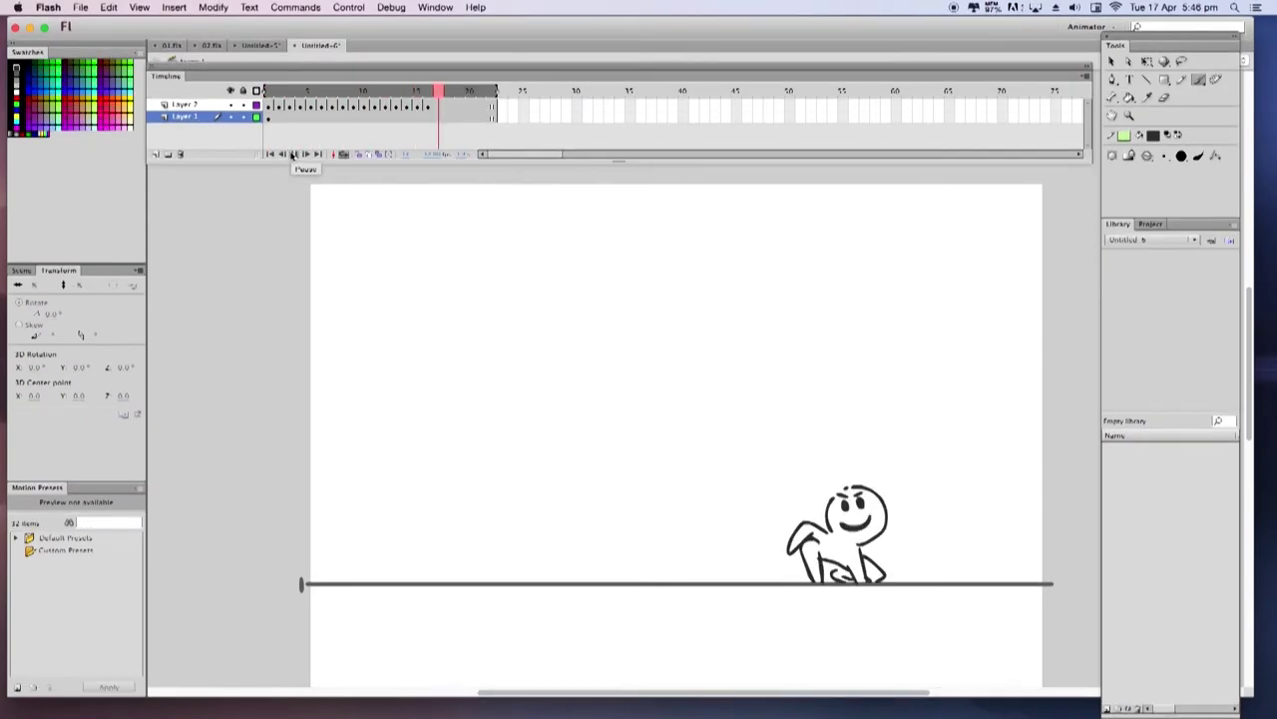
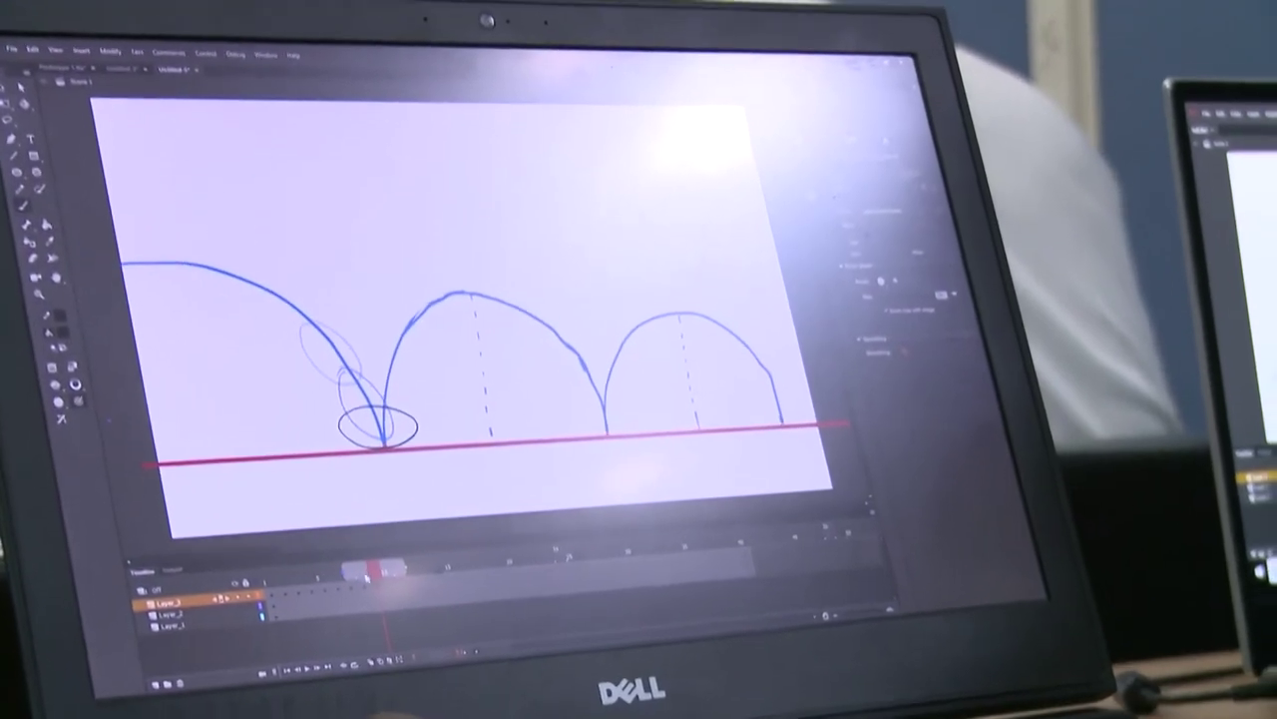
drag(326, 577, 365, 582)
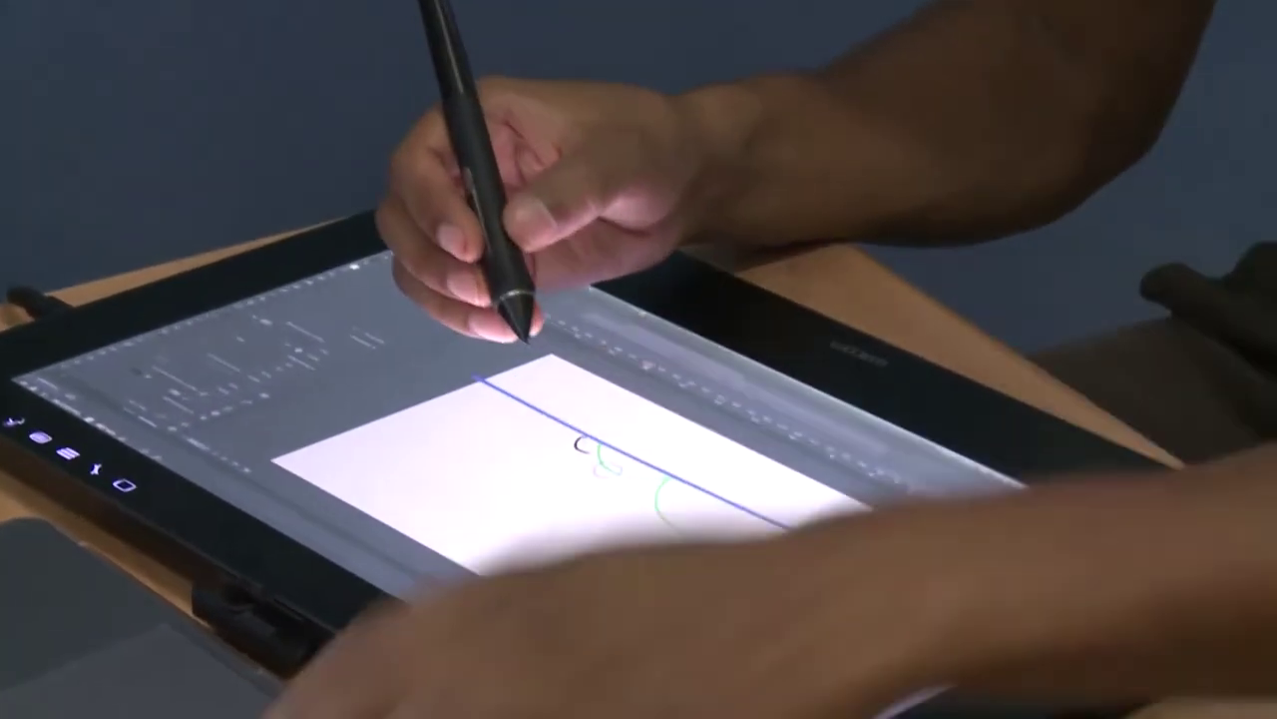
key(ctrl+z)
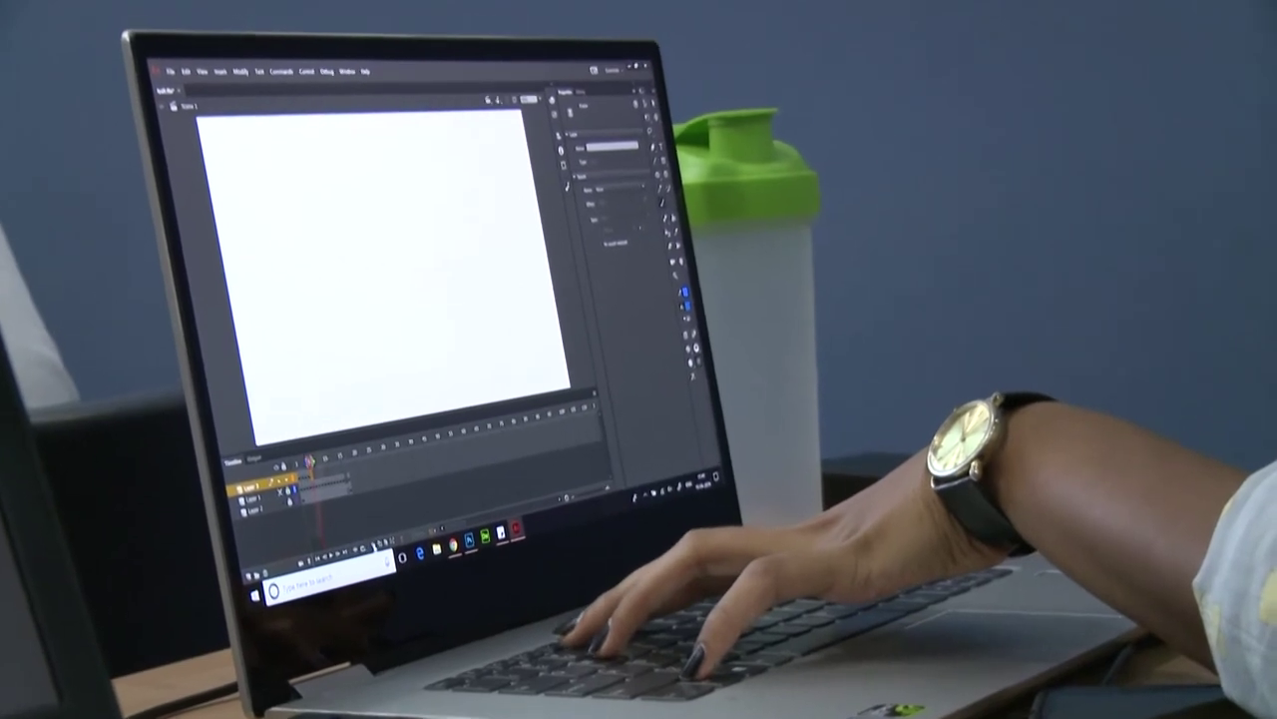
key(ctrl+z)
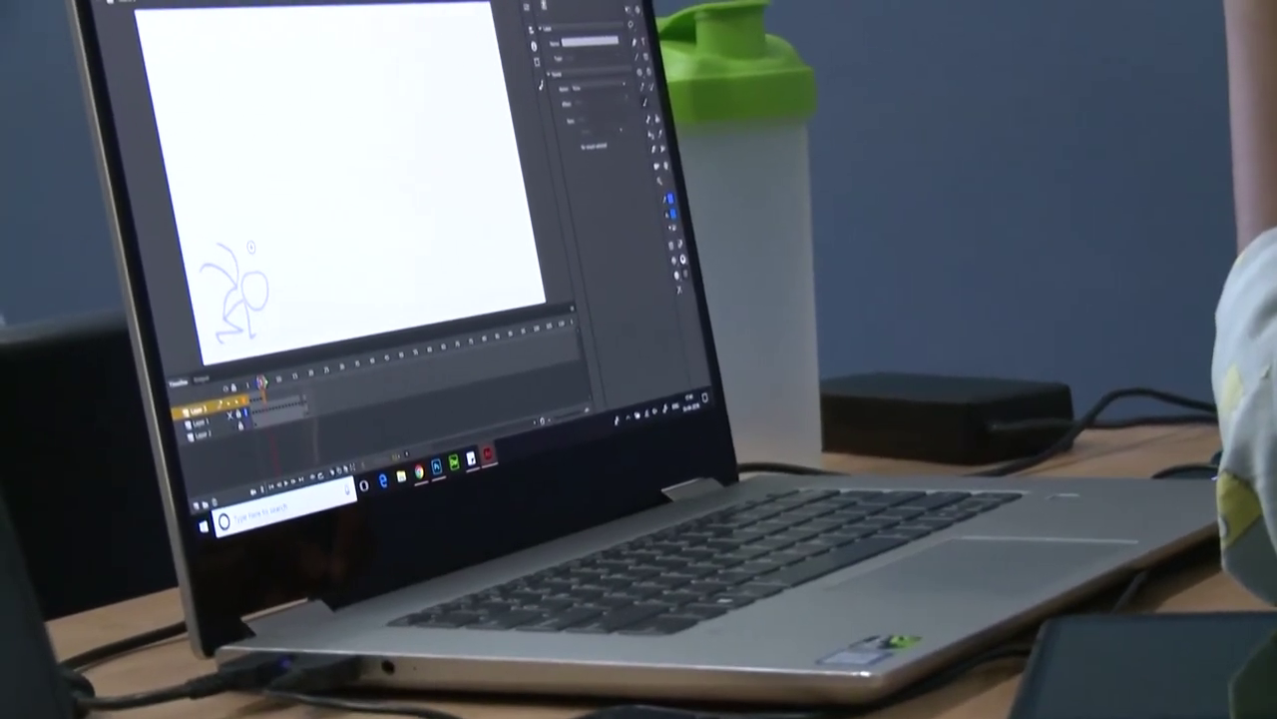
mouse_move(252, 247)
mouse_down()
mouse_move(246, 277)
mouse_move(261, 261)
mouse_move(253, 245)
mouse_up()
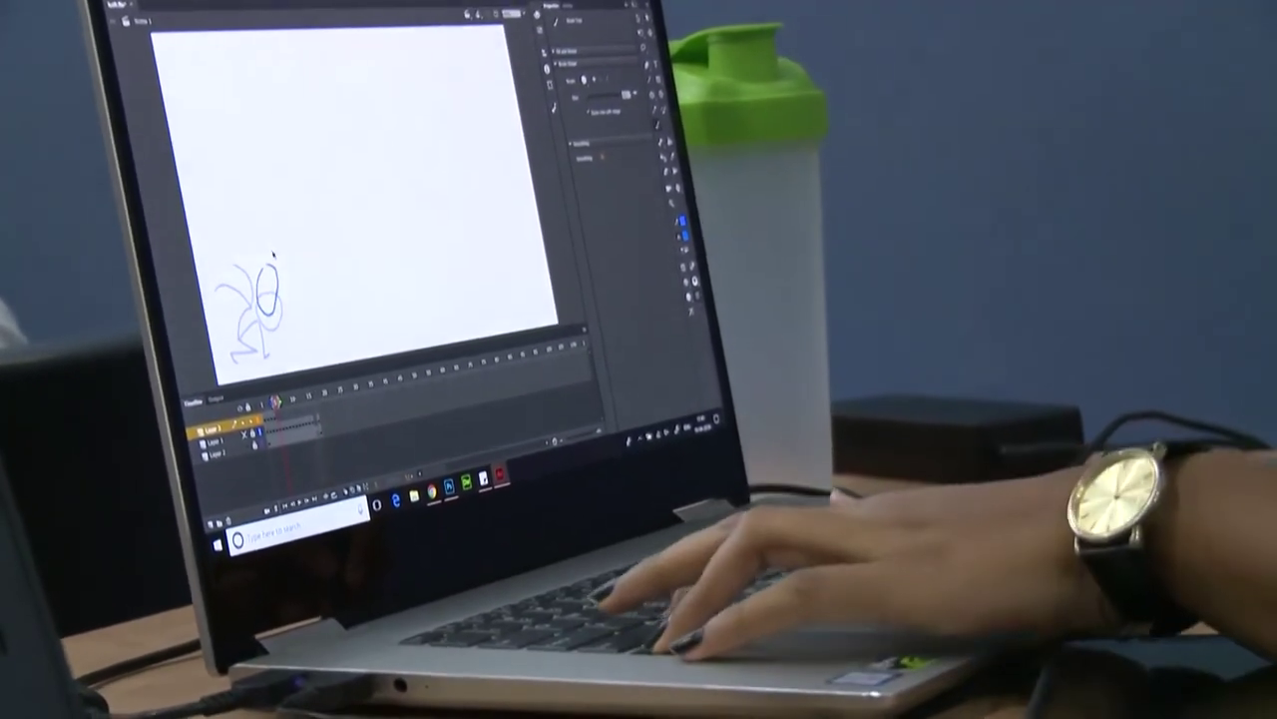
key(ctrl+z)
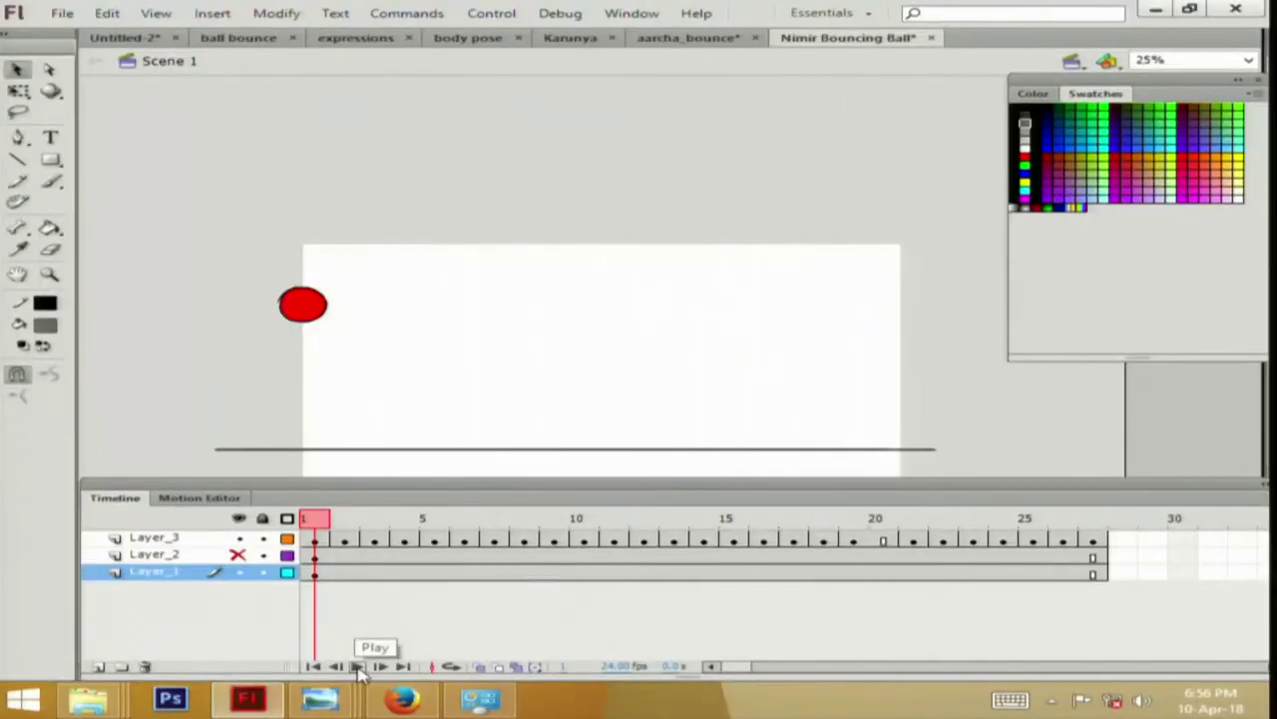
Play the student's bouncing ball animation, stop it, and return to frame 1.
click(358, 665)
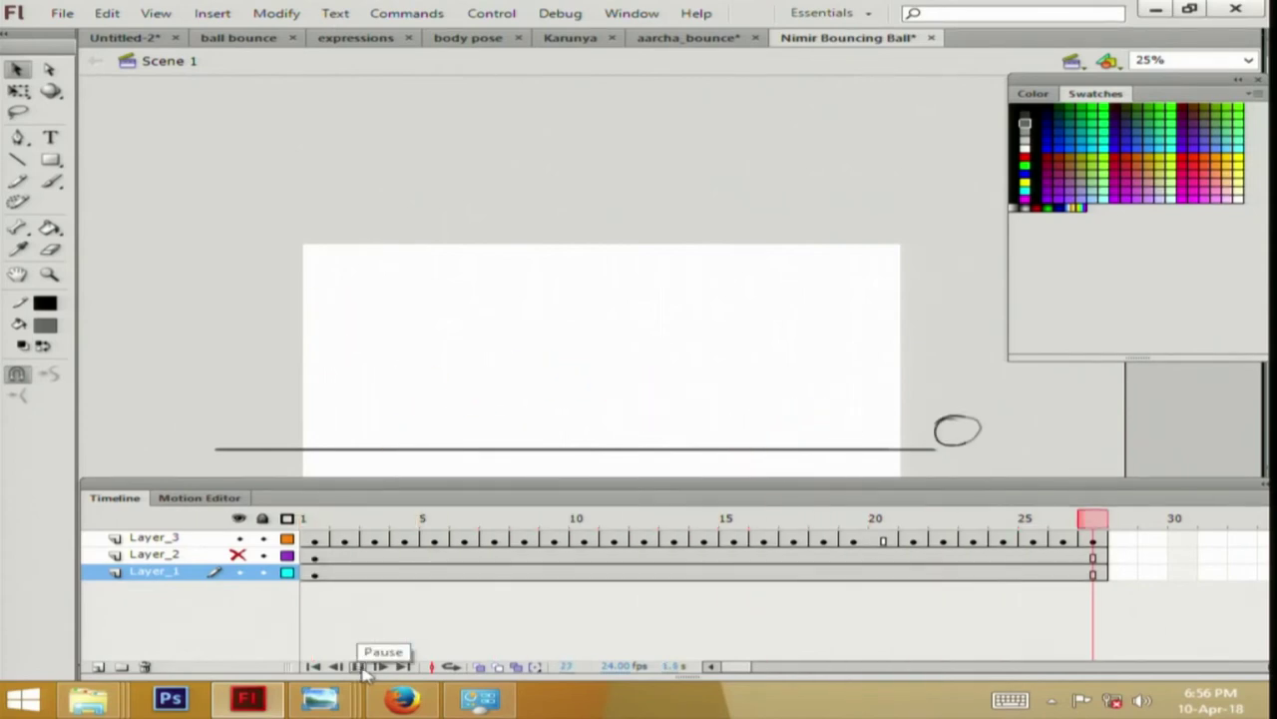
click(357, 666)
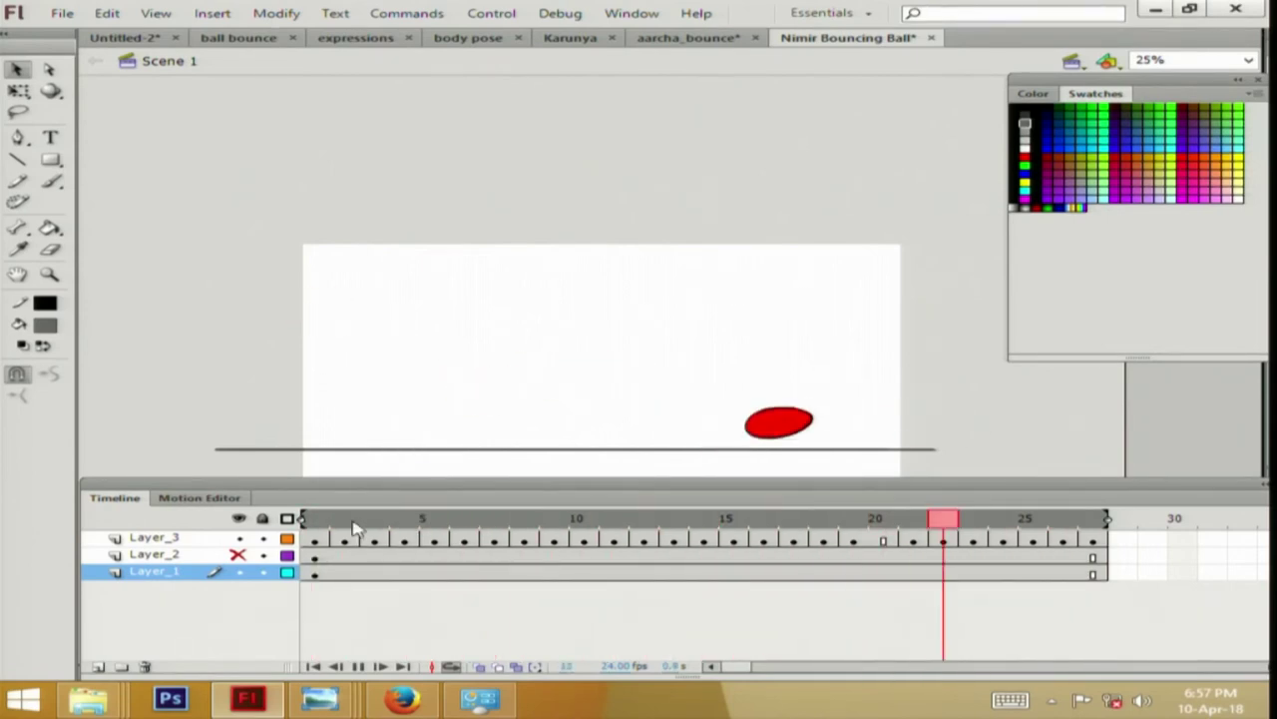
key(Return)
drag(607, 535, 70, 537)
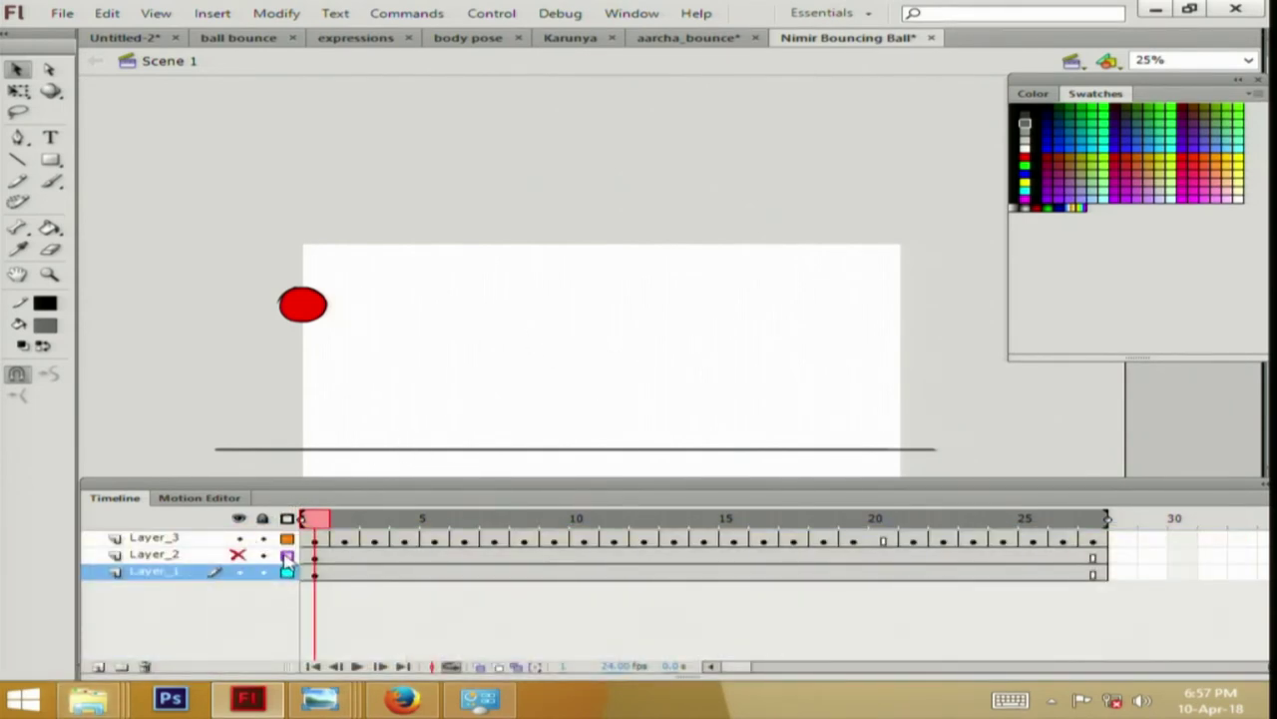
Display Layer_3 as outlines and add a new layer above Layer_1 for corrections with a red Brush.
click(287, 538)
drag(325, 516, 258, 578)
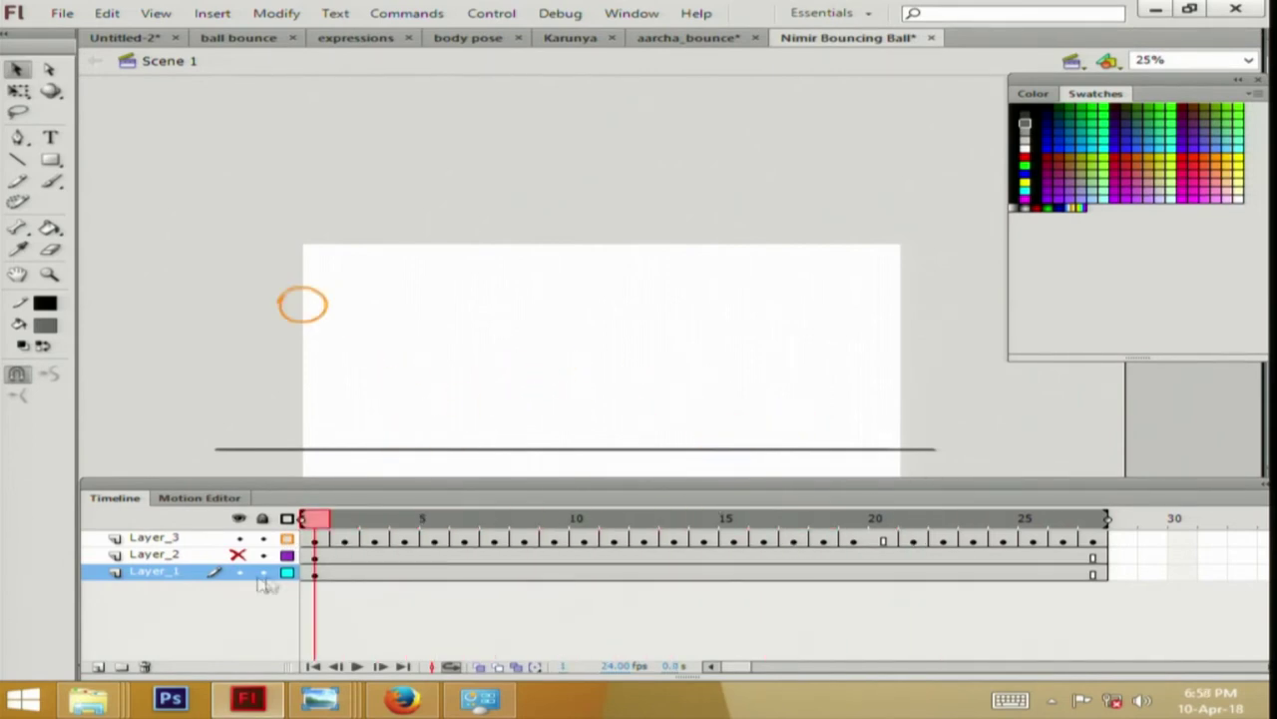
click(99, 665)
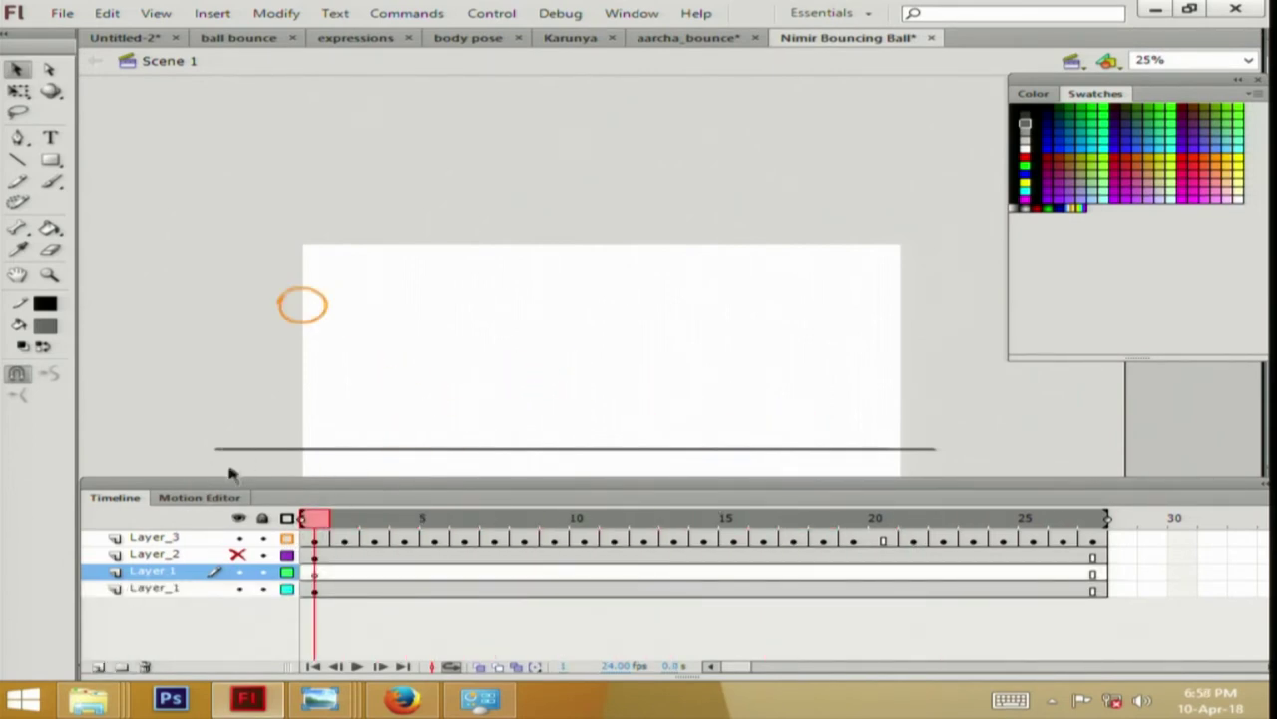
click(50, 181)
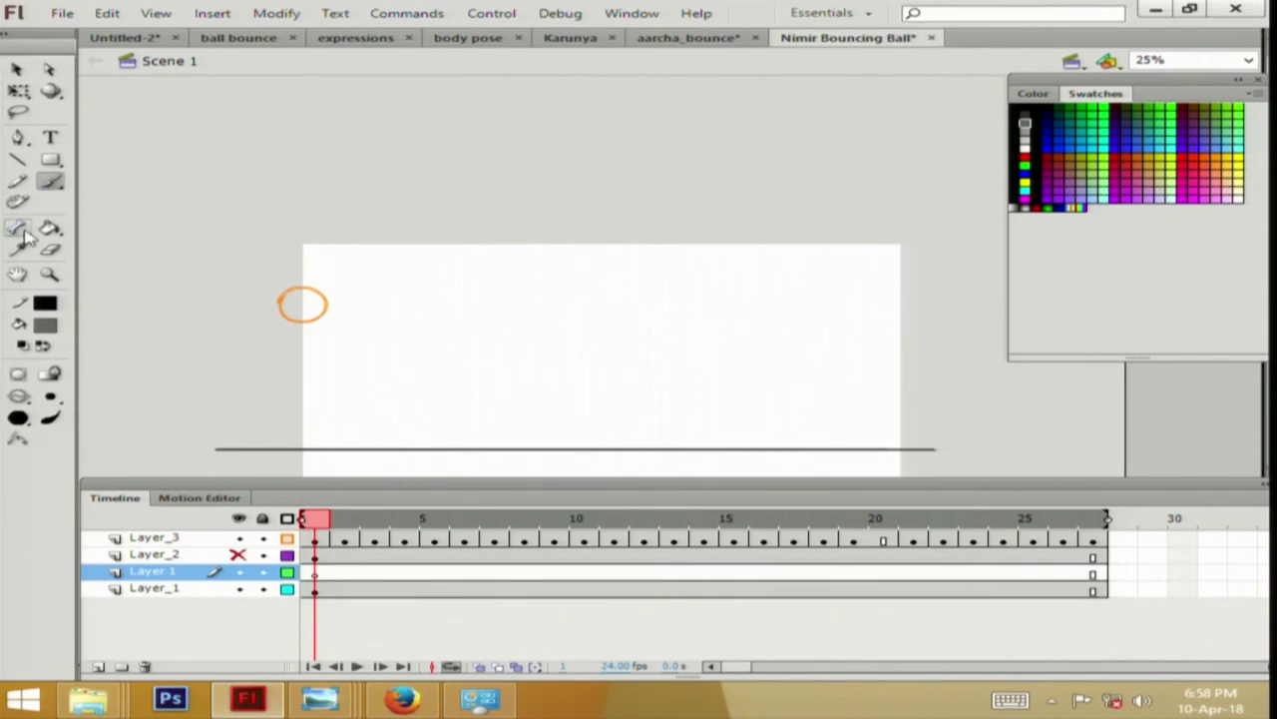
click(1026, 158)
Scrub through the first six frames and compare the ball's shape and spacing between the opening frames.
drag(320, 527, 464, 508)
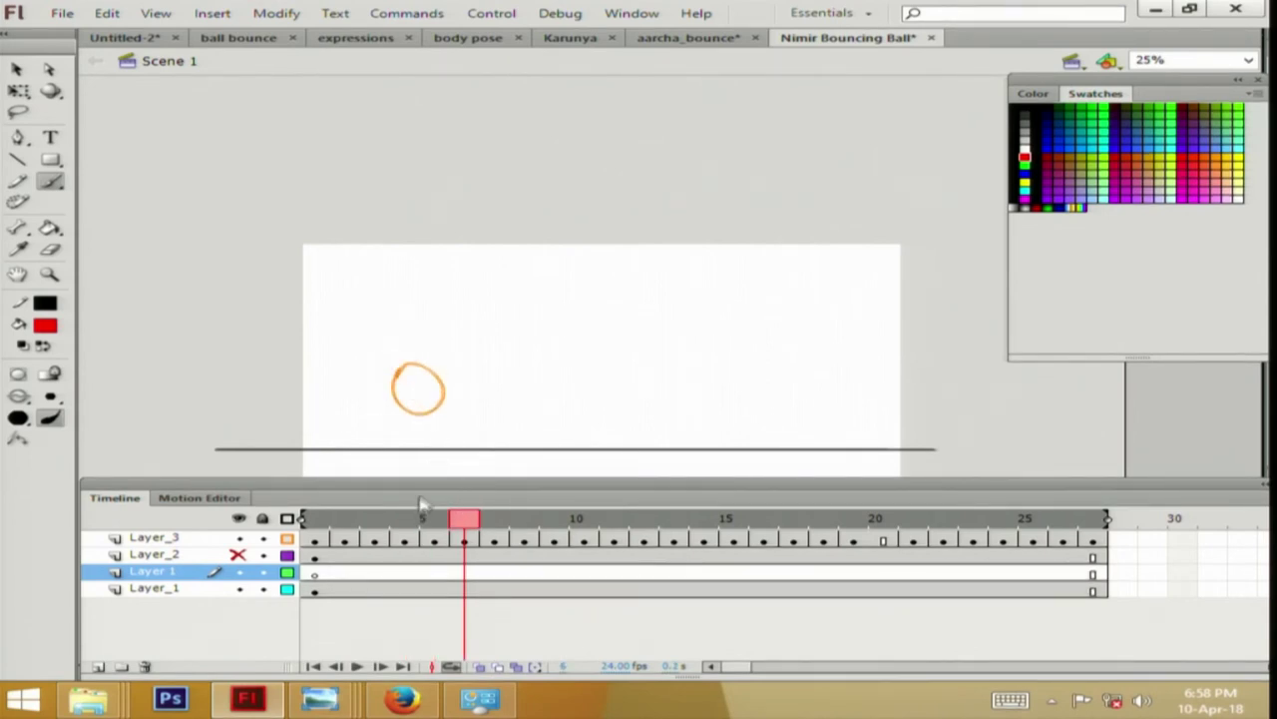
drag(470, 519, 286, 539)
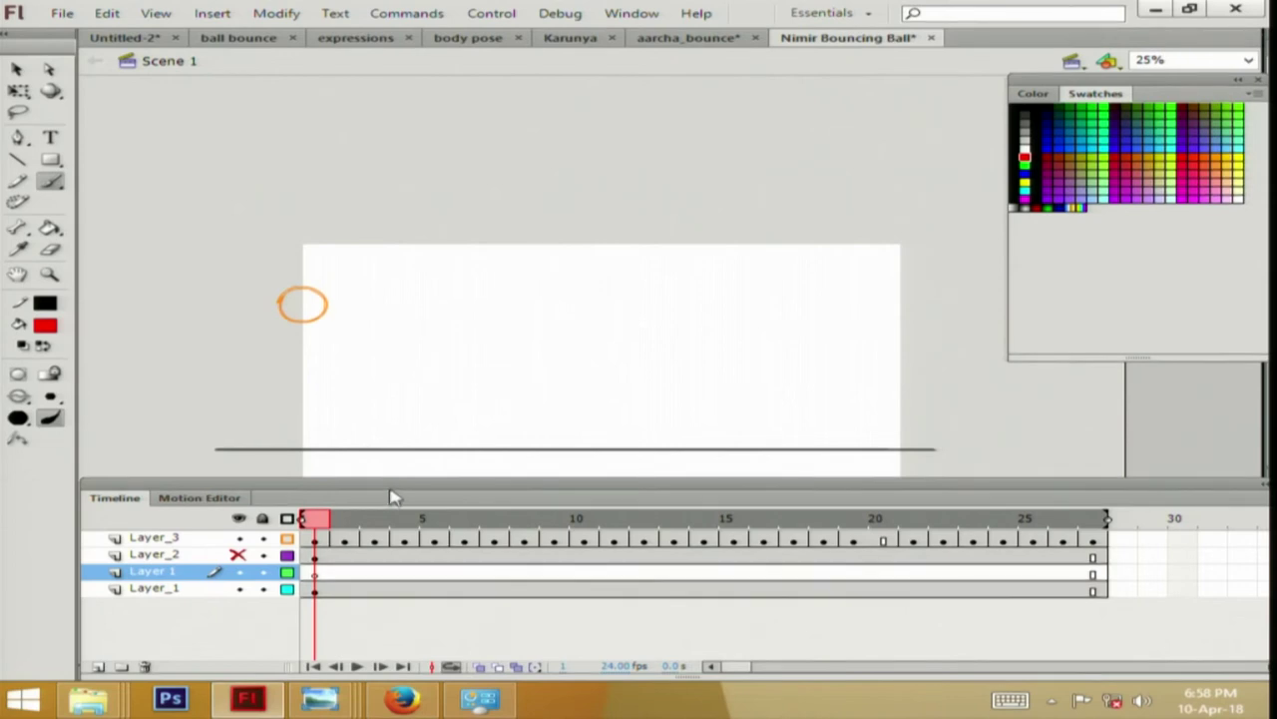
key(period)
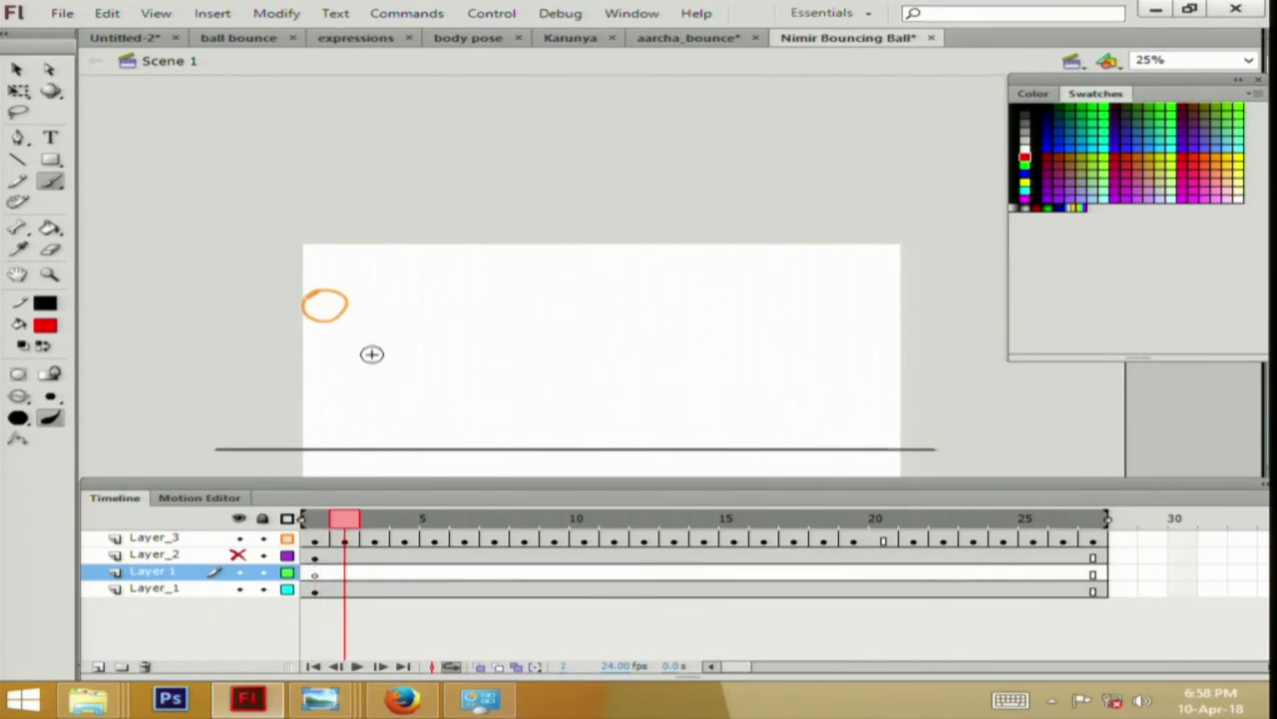
key(comma)
key(period)
key(period)
key(comma)
key(comma)
key(period)
Turn on onion skinning and brush a thick red correction circle over the ball in frame 2.
click(479, 667)
key(comma)
key(period)
key(comma)
key(period)
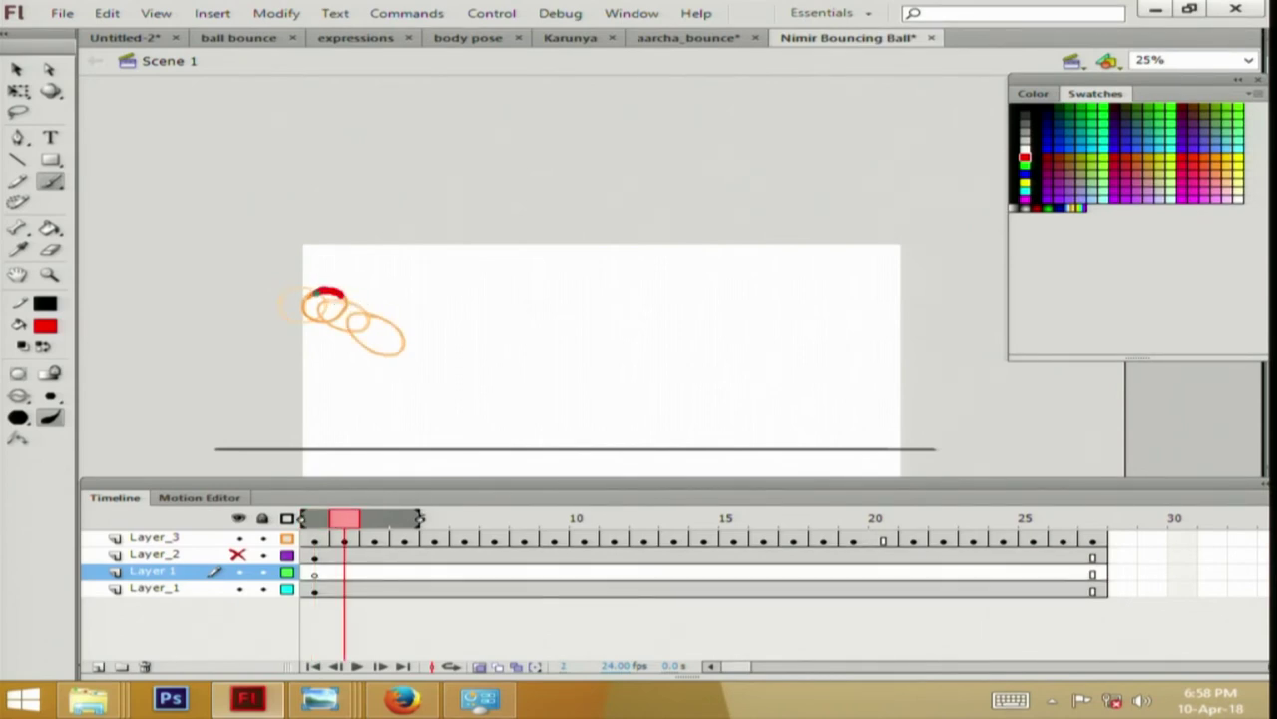
drag(335, 291, 341, 295)
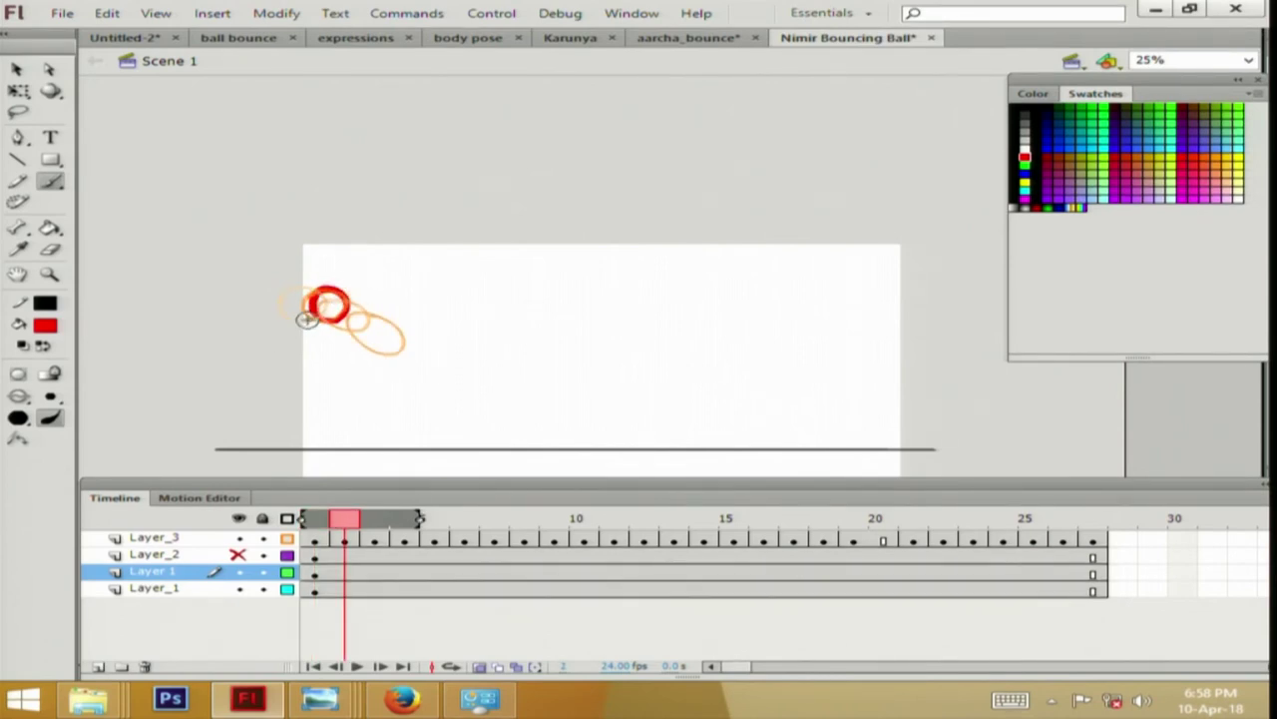
Move the correction layer to the top of the layer stack and shift its keyframe from frame 1 to frame 2.
drag(188, 589, 192, 540)
drag(347, 518, 311, 520)
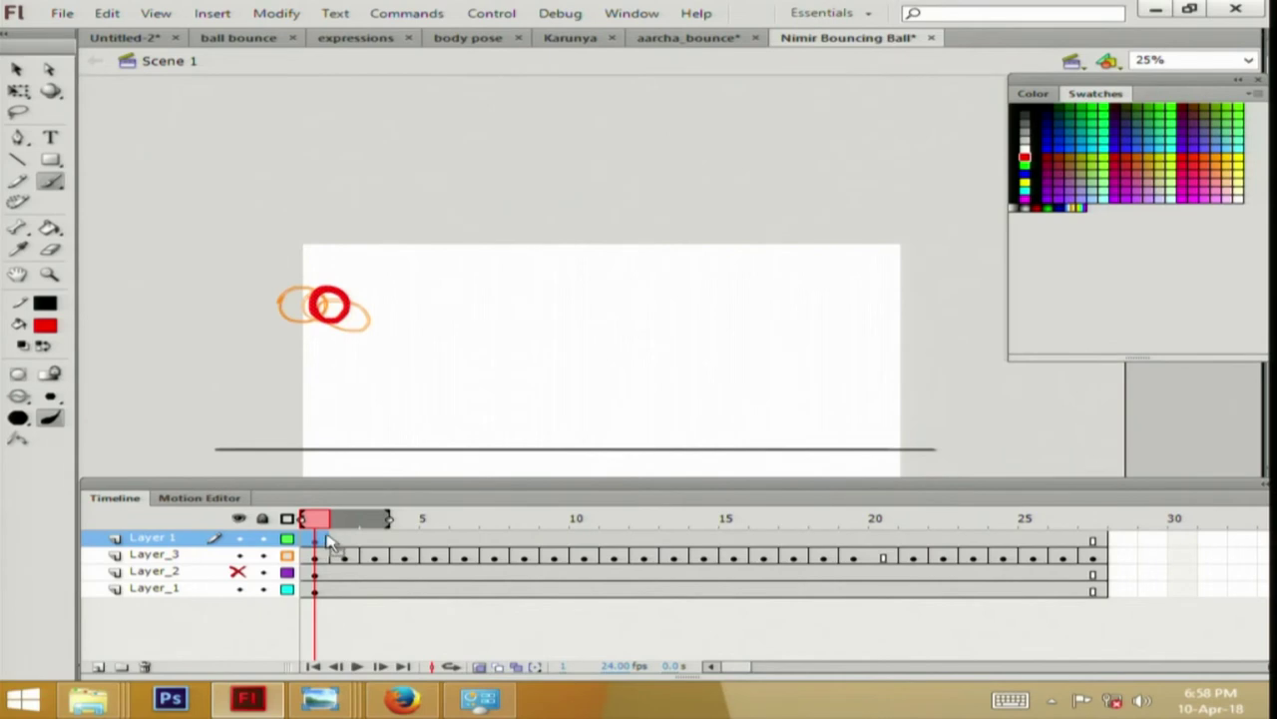
drag(322, 538, 345, 540)
click(316, 540)
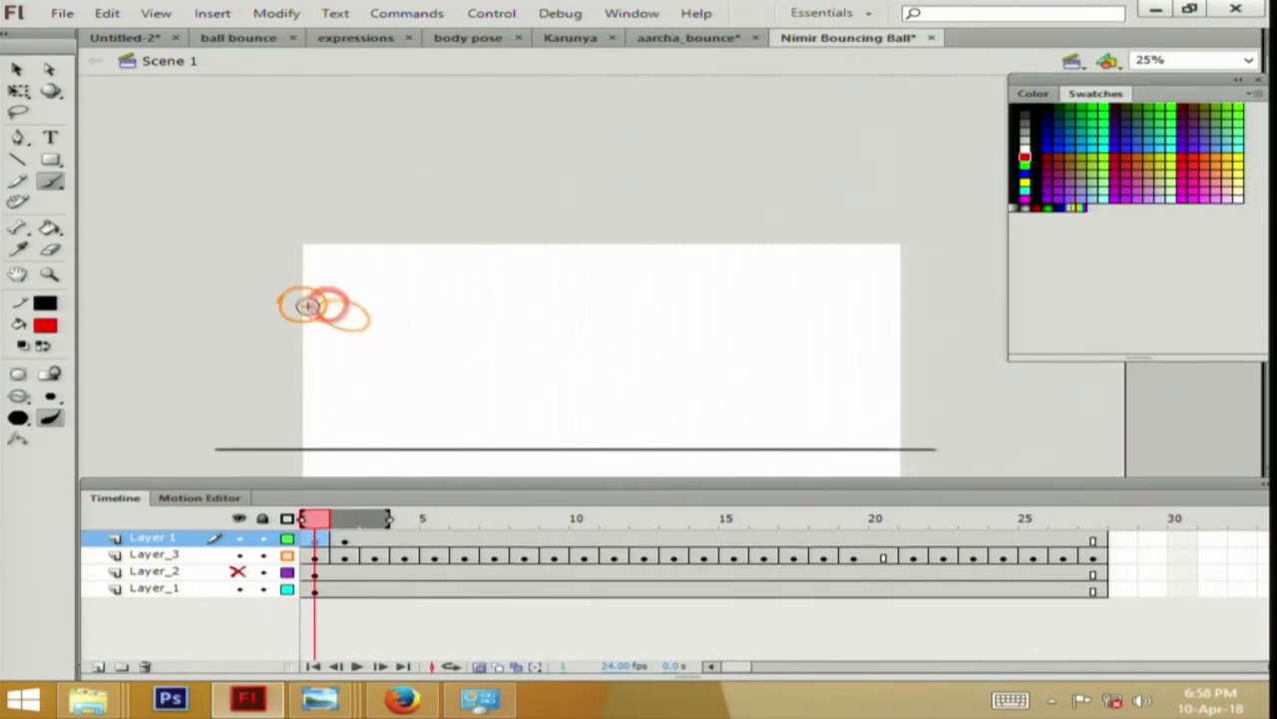
Lock the three layers beneath the correction layer and brush a red ball over the student's ball in frame 1.
drag(265, 560, 262, 588)
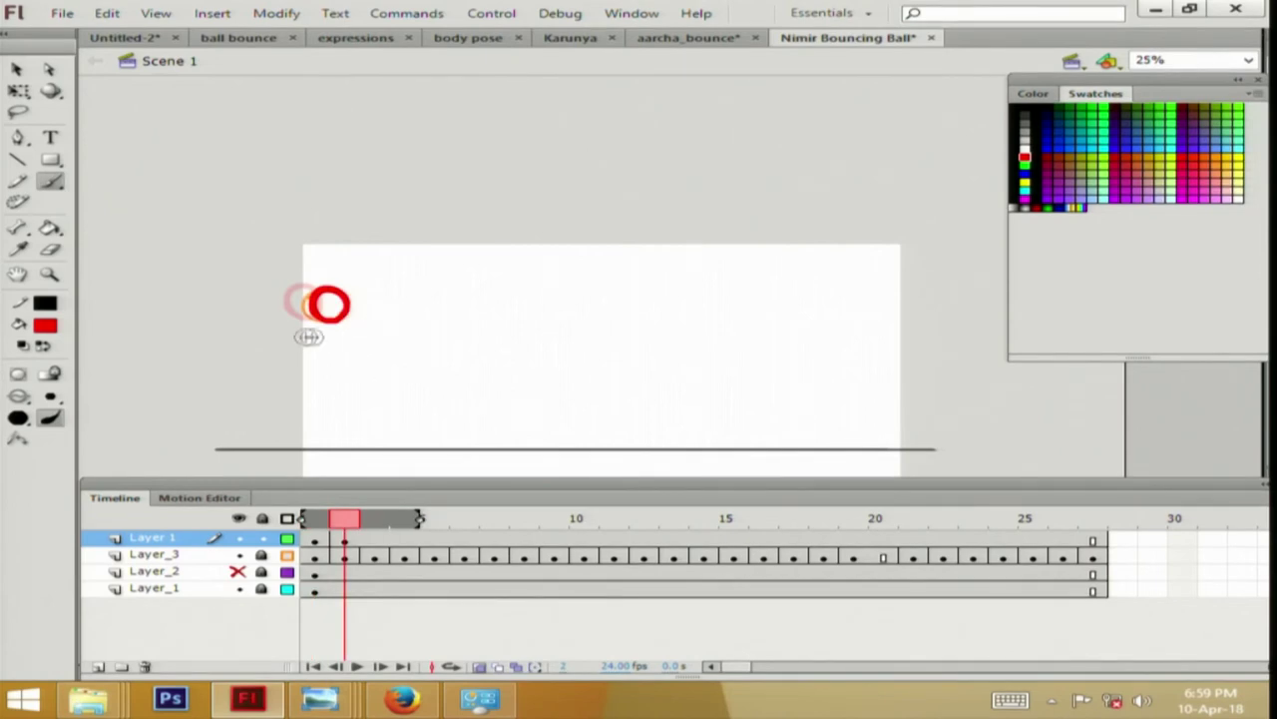
drag(355, 318, 379, 318)
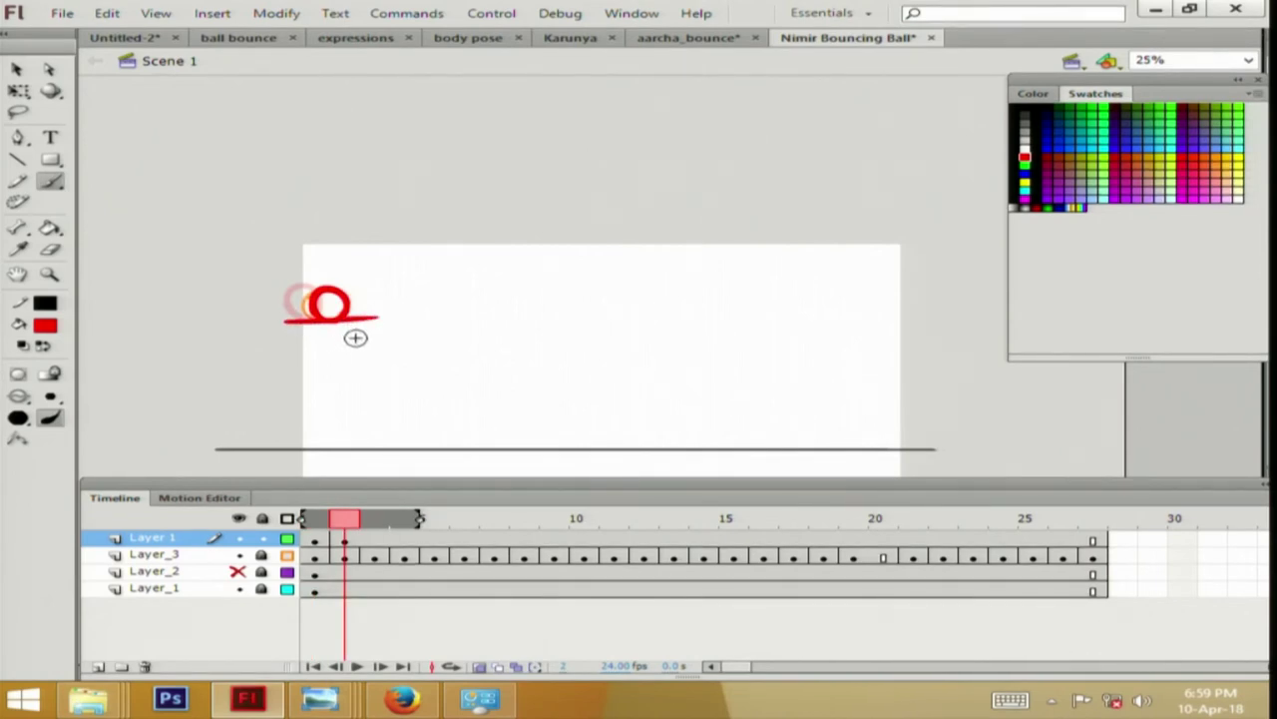
key(ctrl+z)
key(comma)
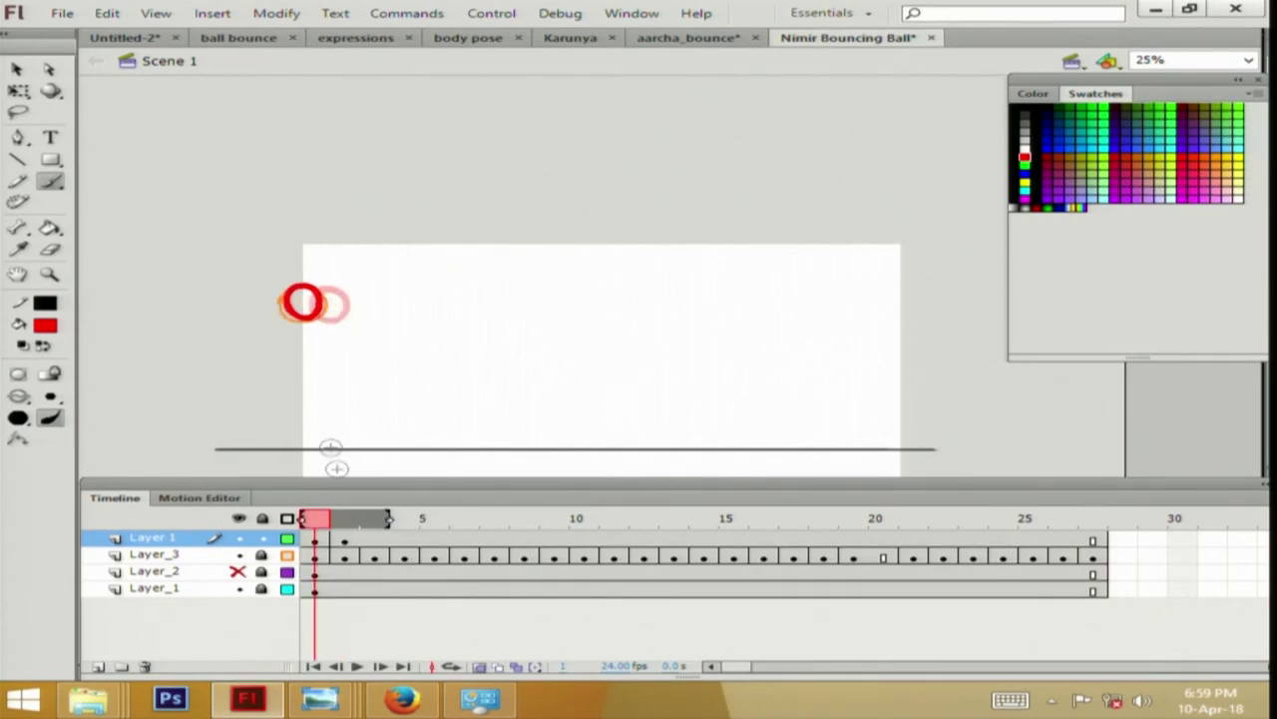
Show Layer_2 with the bounce path and compare the red balls of frames 1 and 2 against it.
click(237, 571)
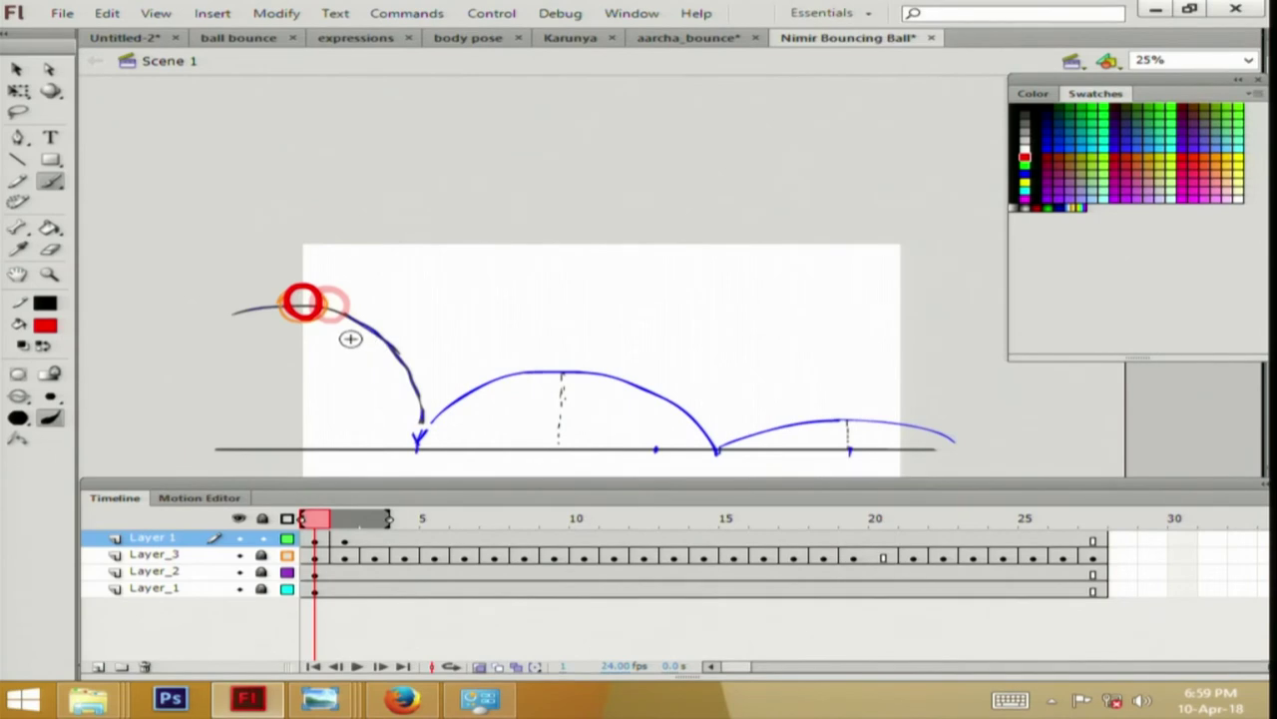
key(period)
key(comma)
key(period)
key(comma)
Replace the red ball in frame 2 with a slightly stretched one a little further along the falling path.
click(344, 540)
key(Delete)
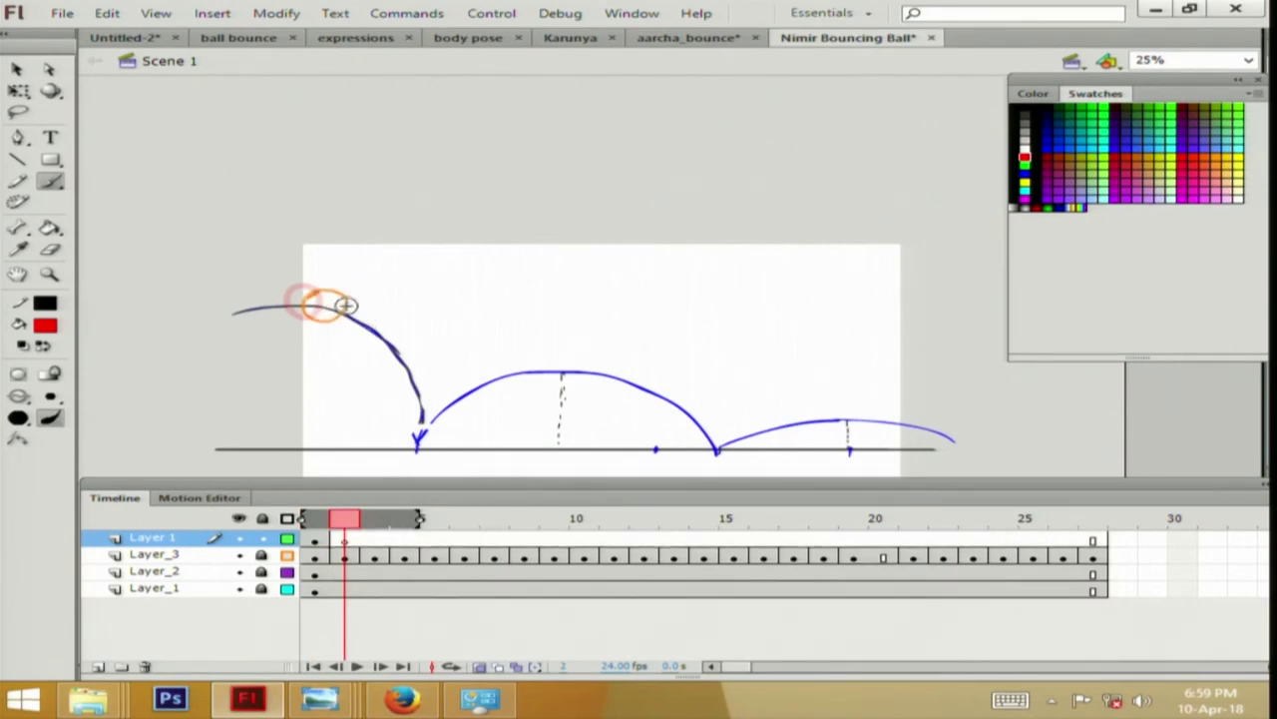
drag(344, 317, 349, 297)
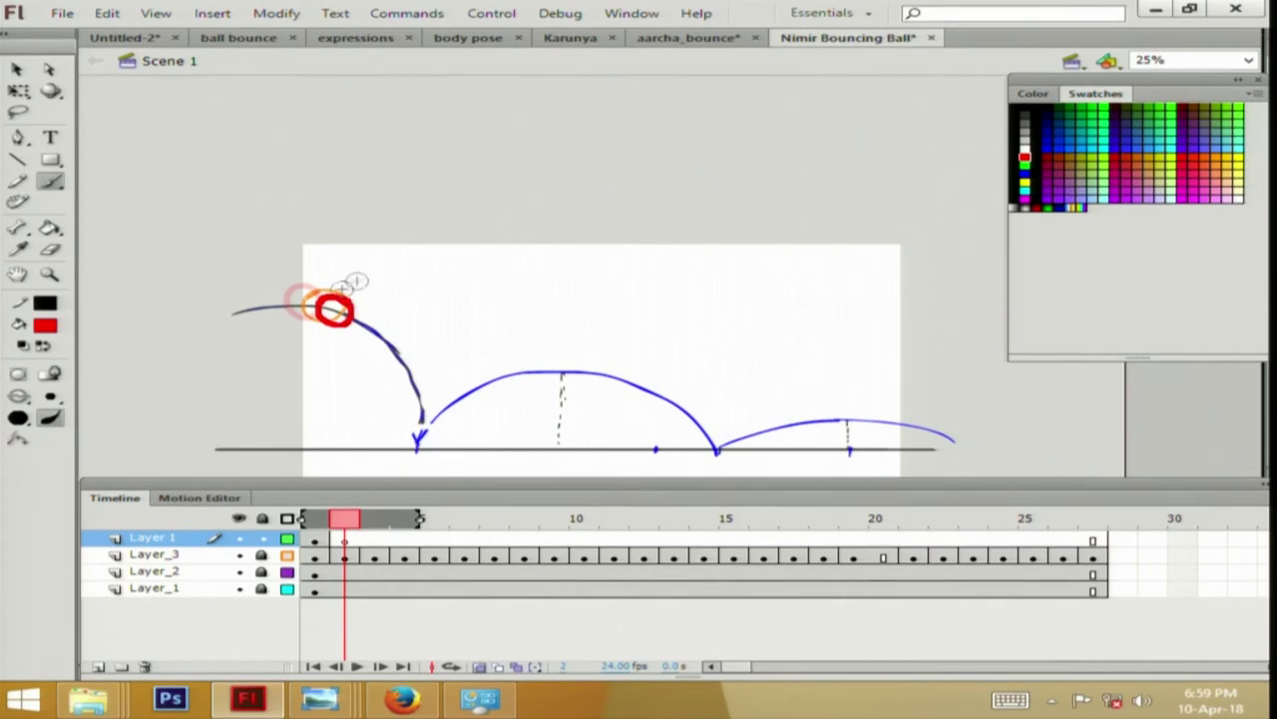
key(ctrl+z)
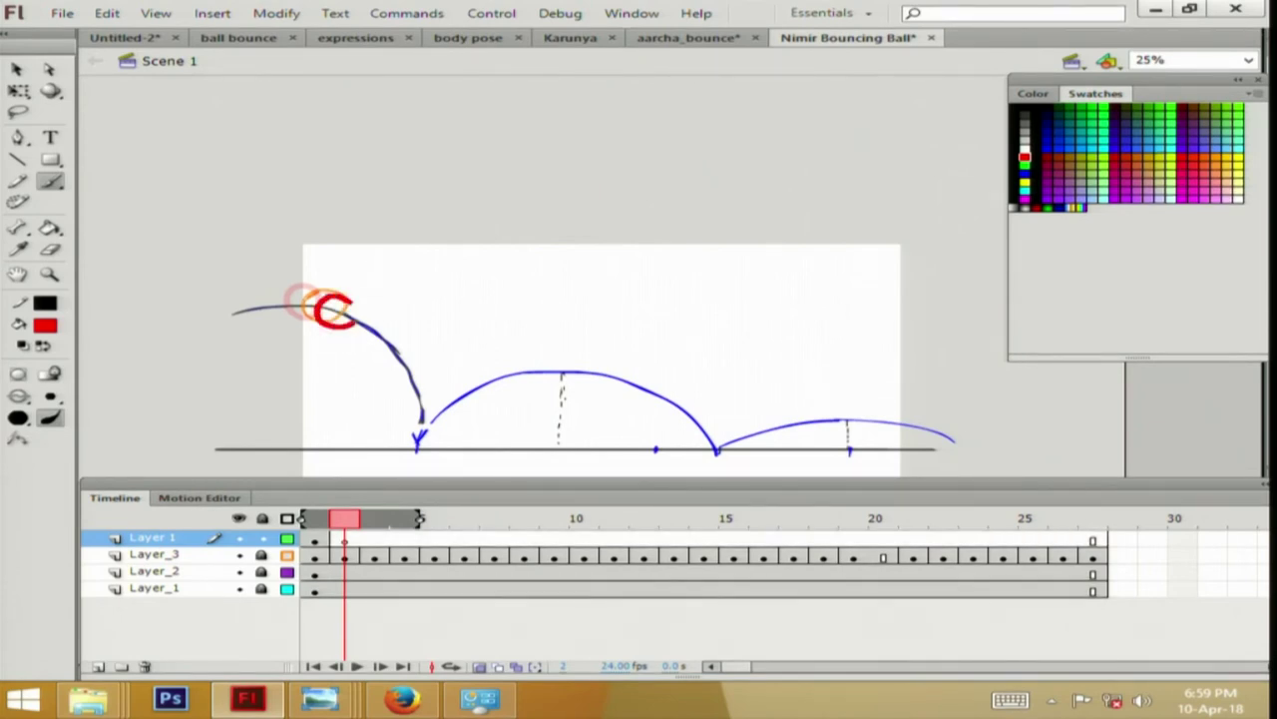
drag(350, 298, 354, 322)
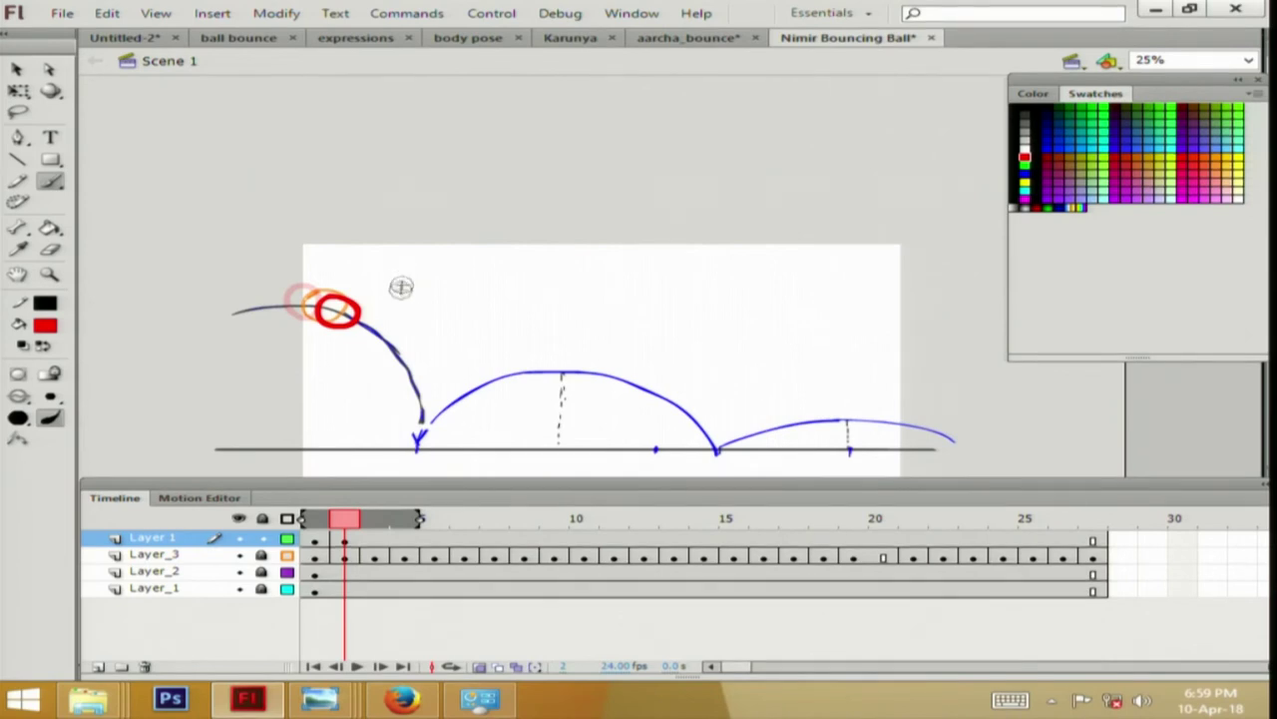
key(.)
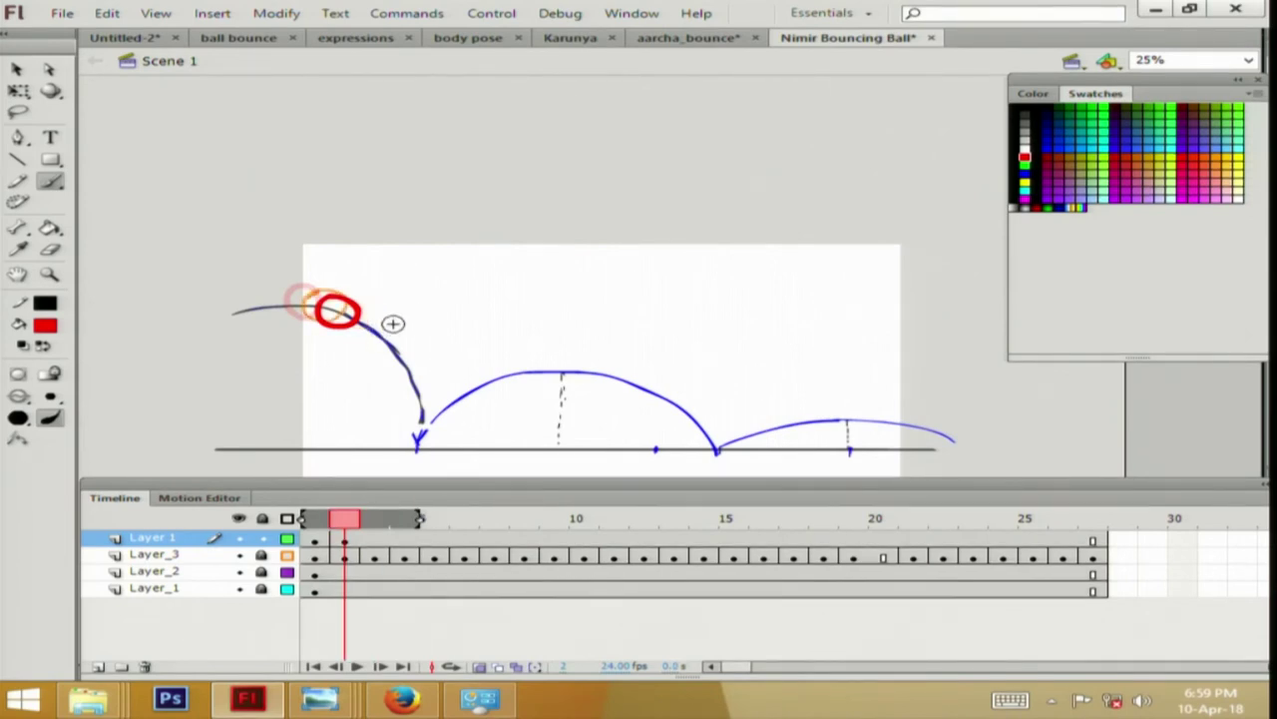
Brush a stretched, tilted red ball in frame 3 and continue its fall with dashes down to the ground line.
key(period)
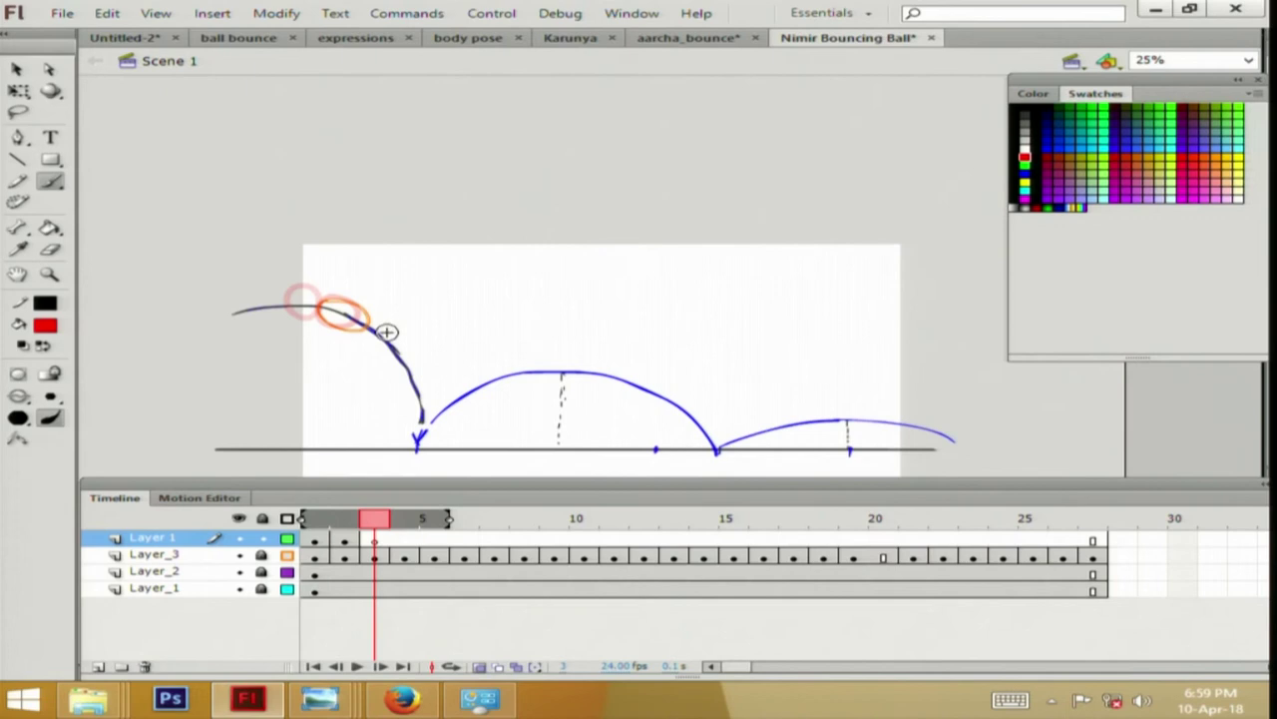
drag(394, 353, 388, 291)
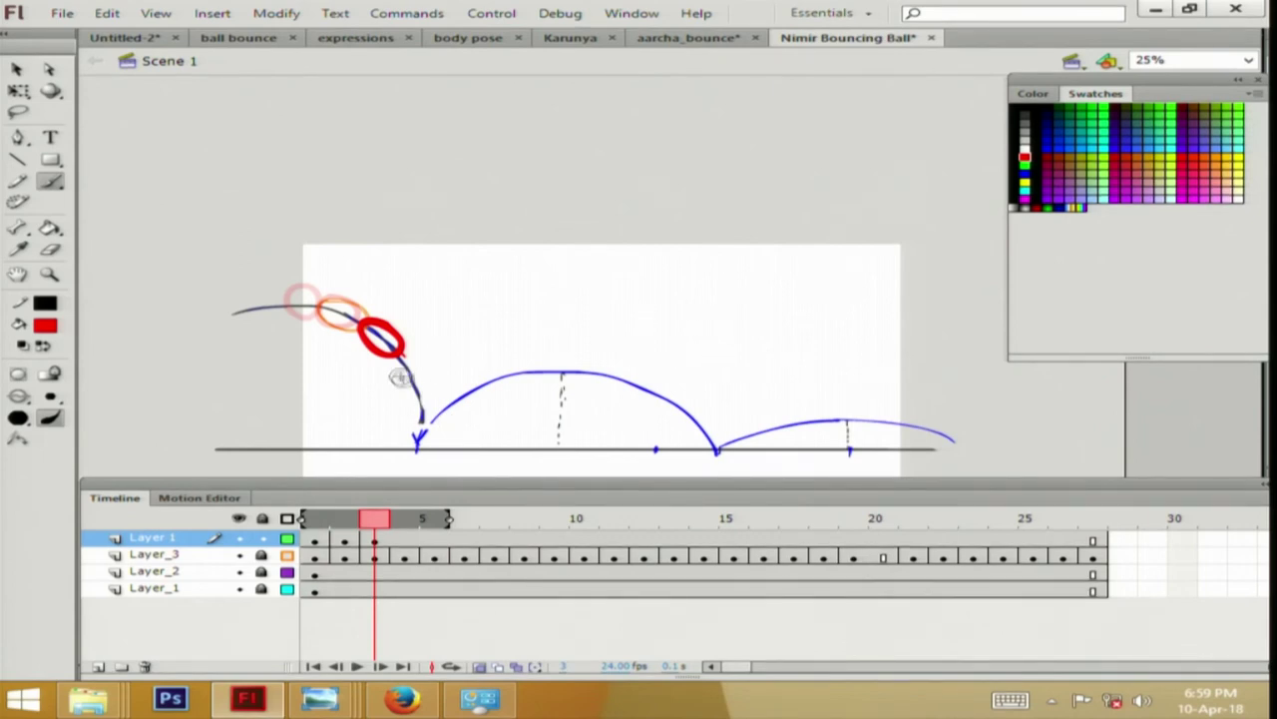
drag(435, 396, 464, 448)
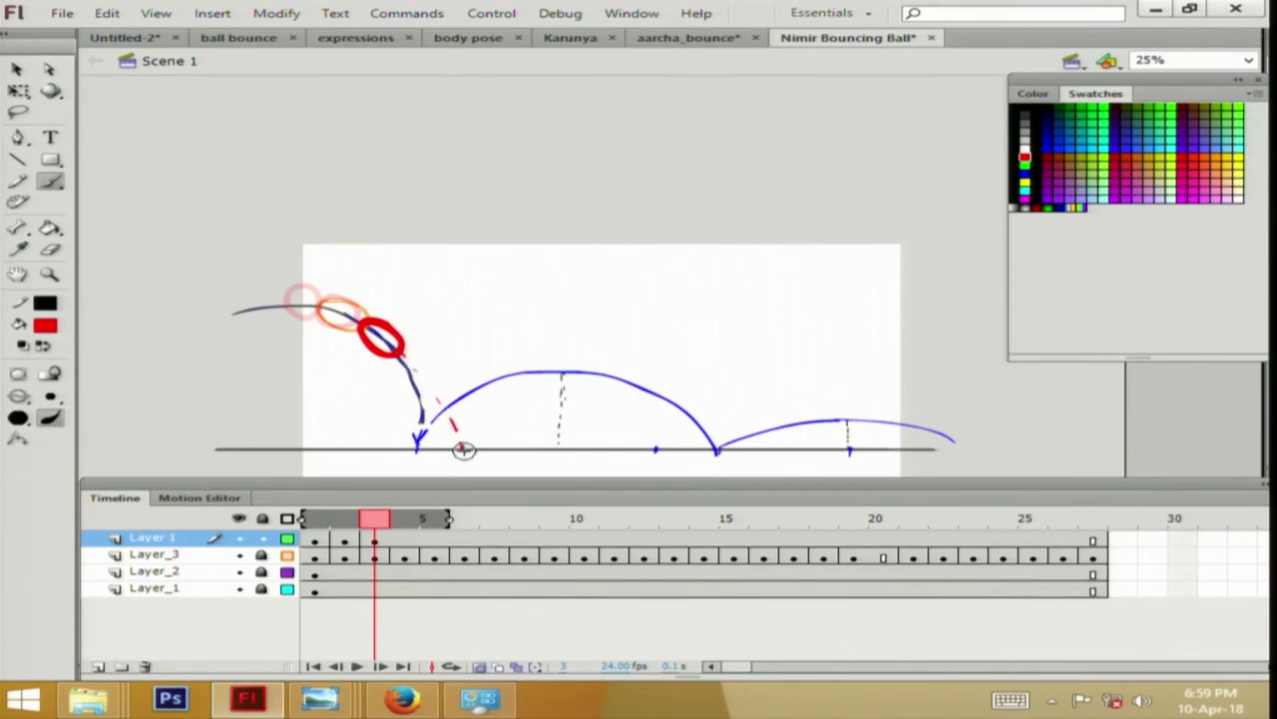
Brush stretched red balls falling along the dashed path in frames 4 and 5, touching the ground line in frame 5.
key(period)
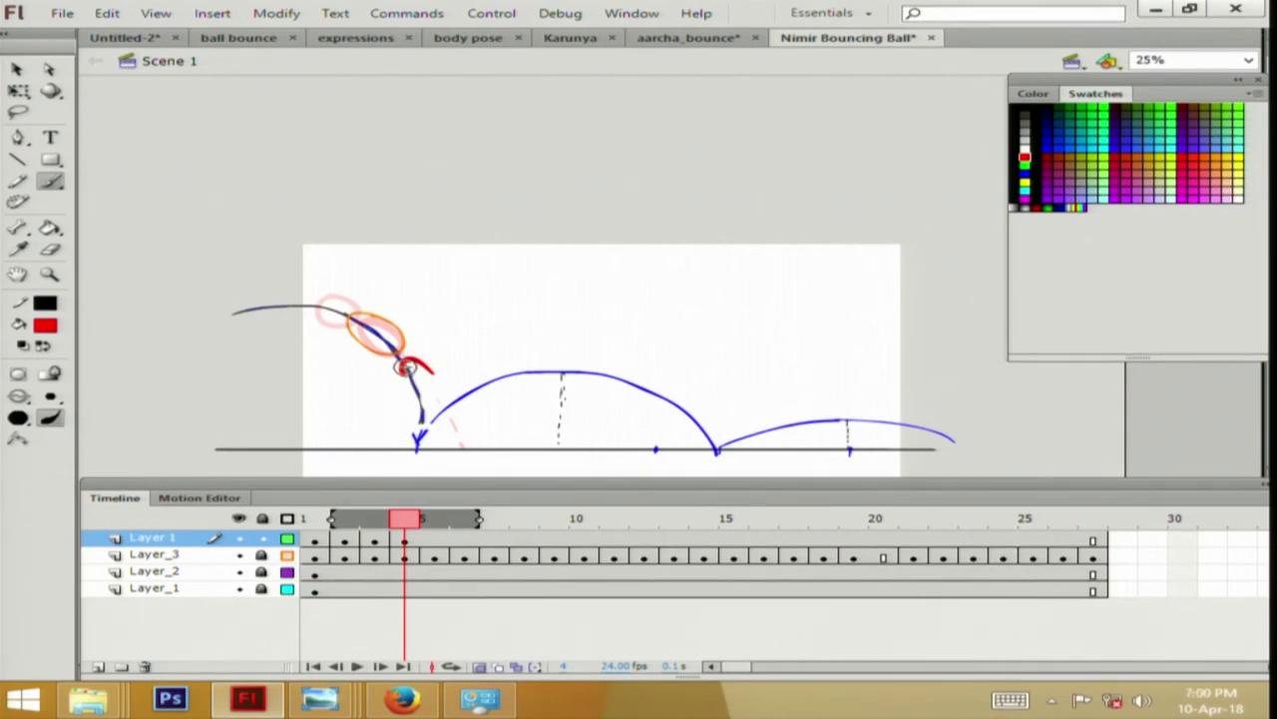
drag(427, 371, 433, 404)
key(F7)
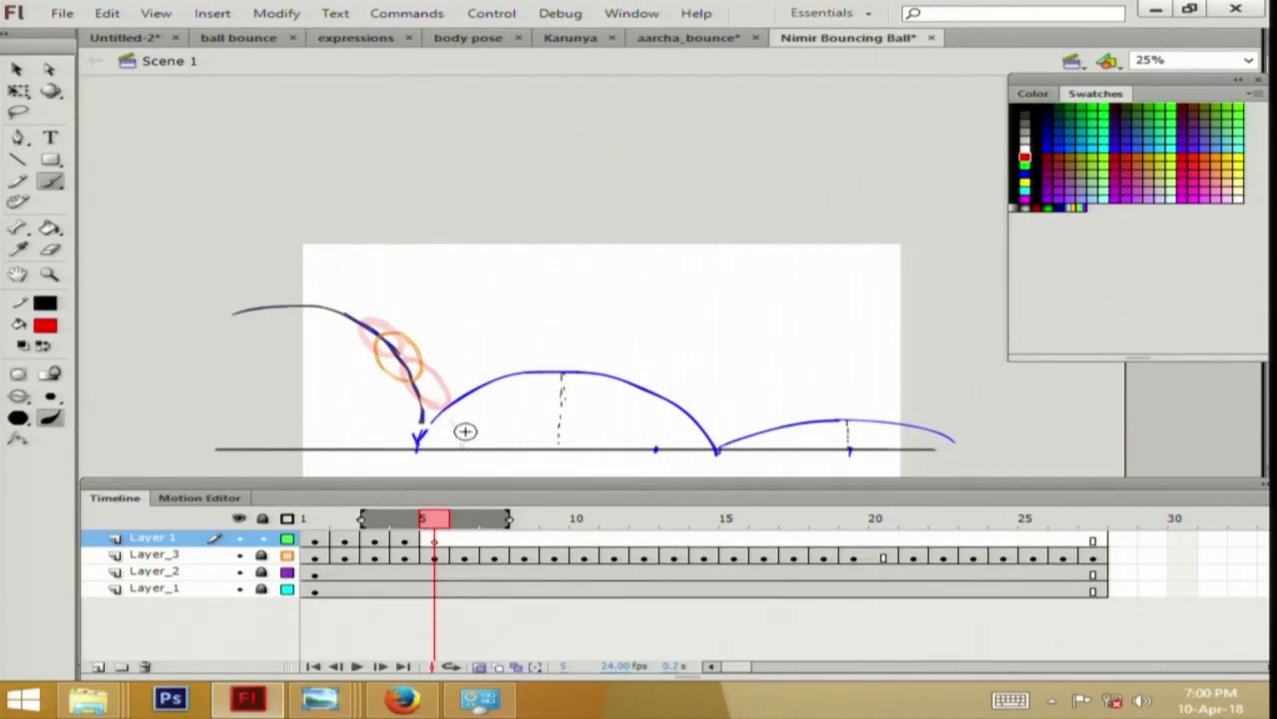
drag(469, 446, 476, 441)
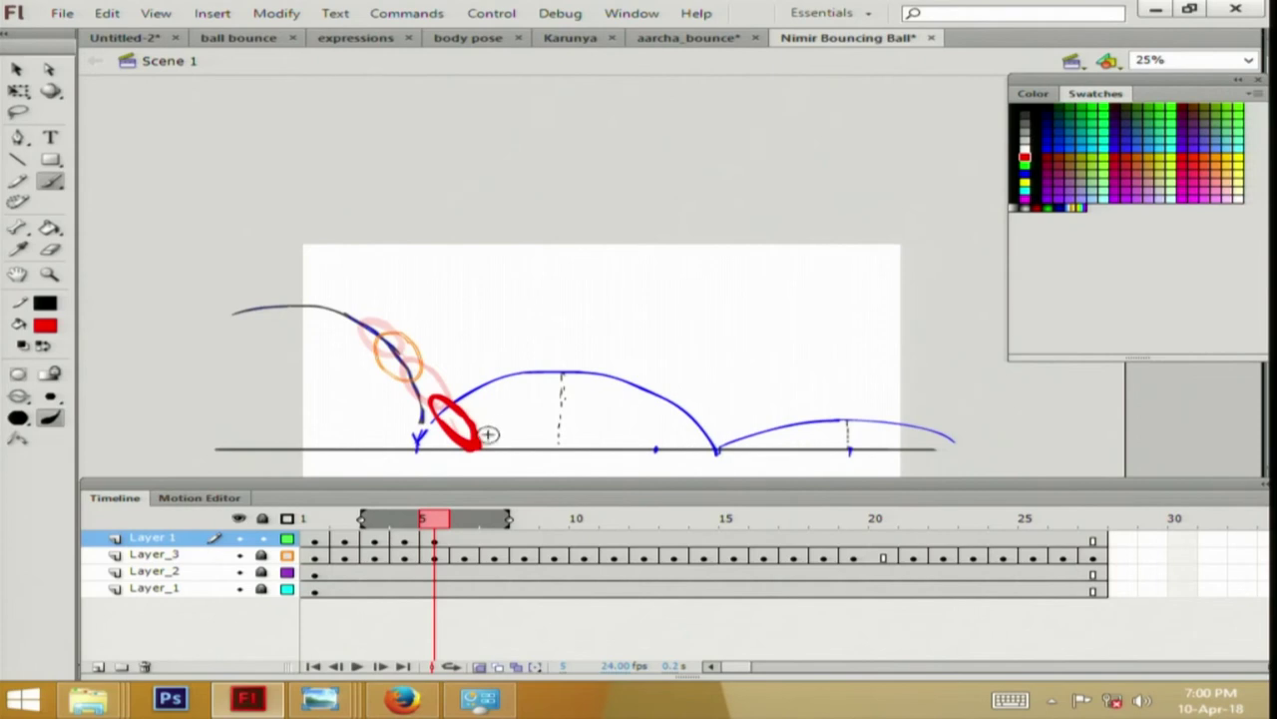
Brush a flat squashed red ball on the ground line in frame 6 and a stretched ball springing upward in frame 7.
key(period)
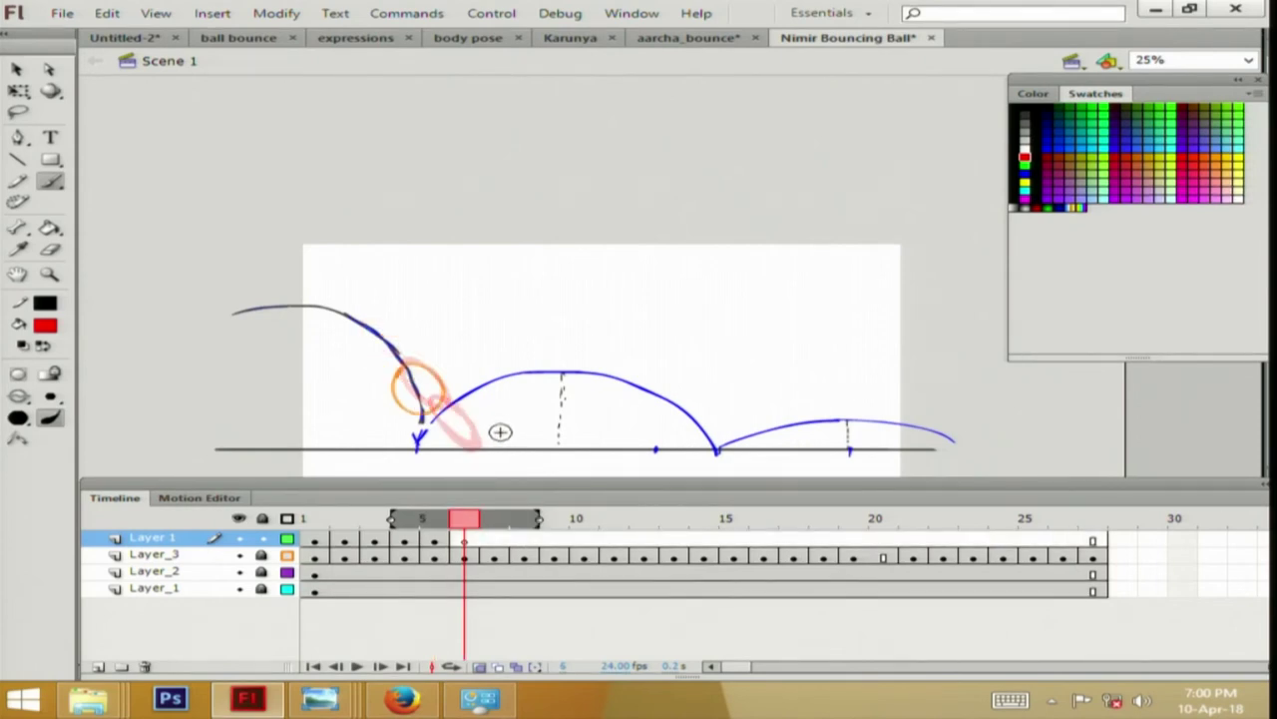
drag(480, 445, 491, 446)
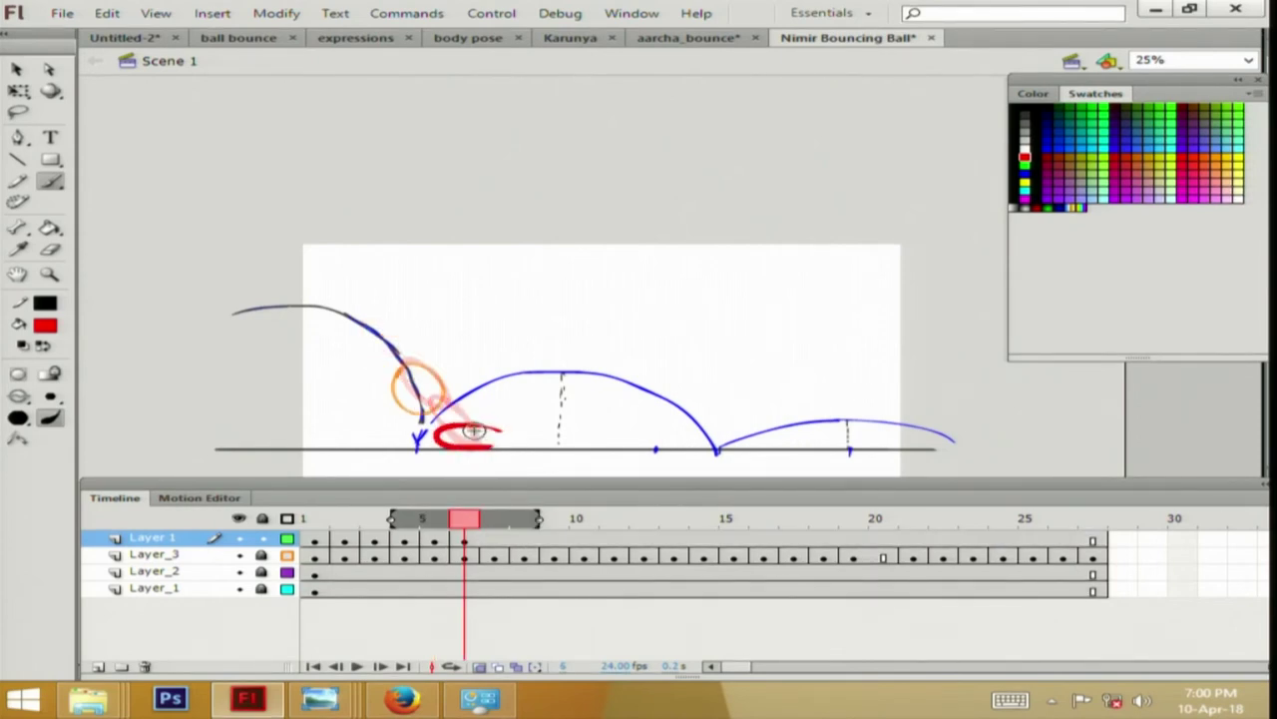
key(period)
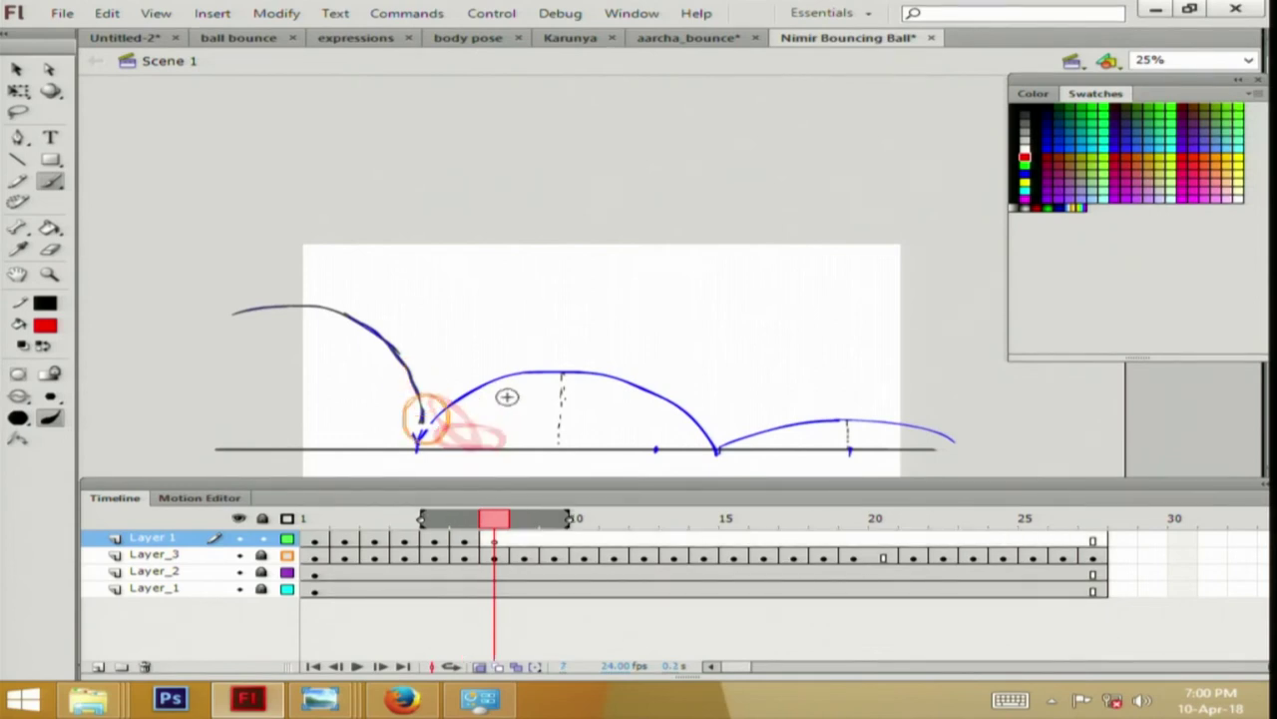
drag(499, 439, 509, 391)
Brush round red balls in frames 8 to 11, spacing them closer together toward the peak of the second bounce.
key(period)
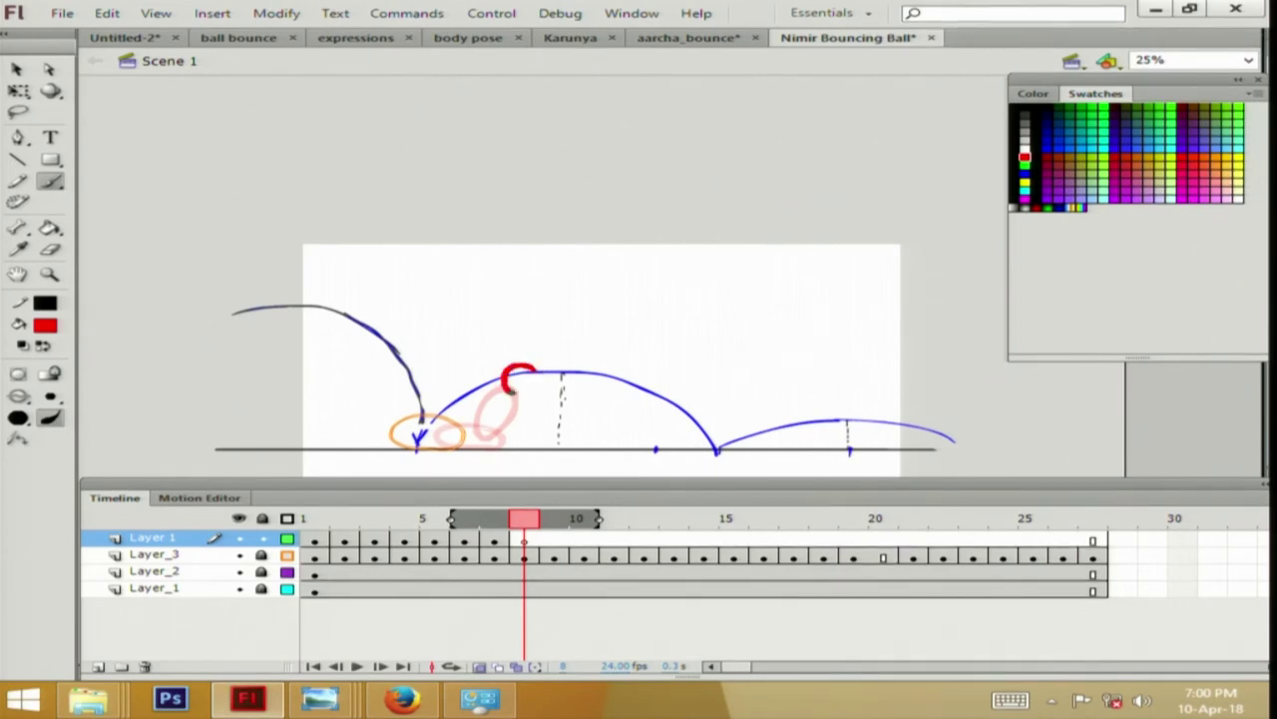
mouse_move(536, 389)
mouse_down()
mouse_move(547, 371)
mouse_move(537, 361)
mouse_move(548, 363)
mouse_move(513, 357)
mouse_up()
key(ctrl+z)
key(ctrl+z)
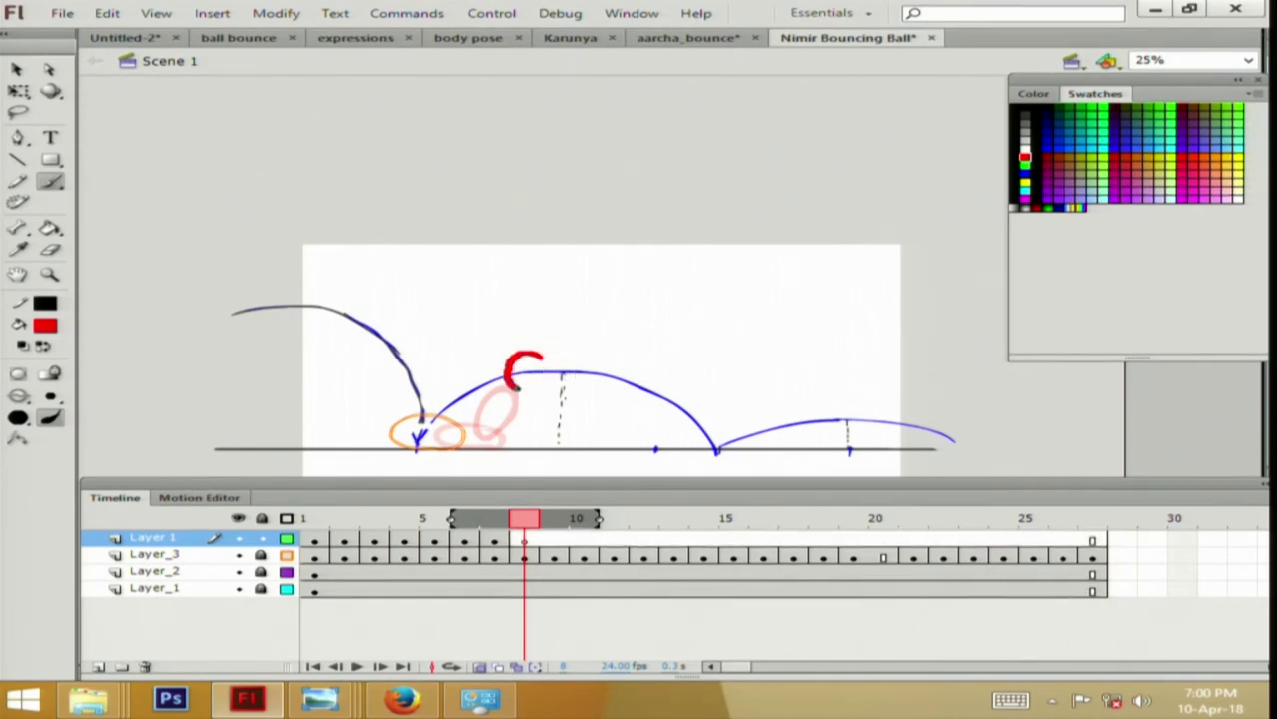
key(F7)
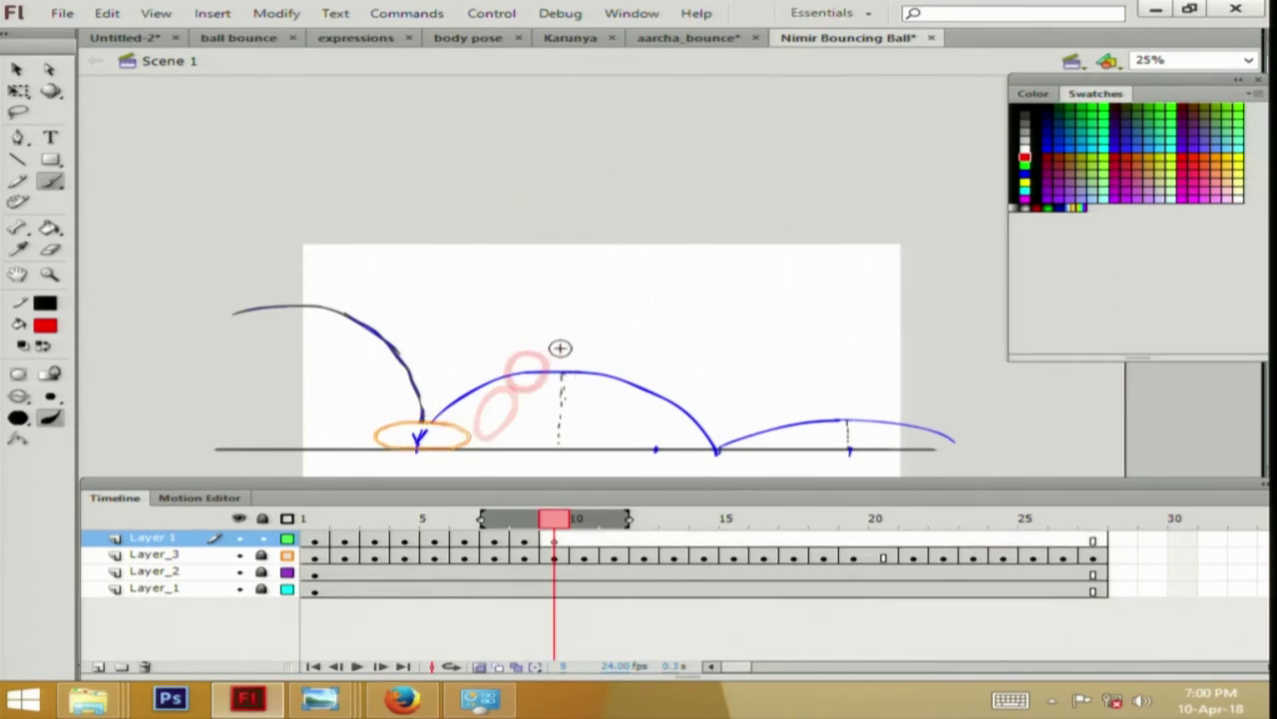
drag(544, 371, 565, 344)
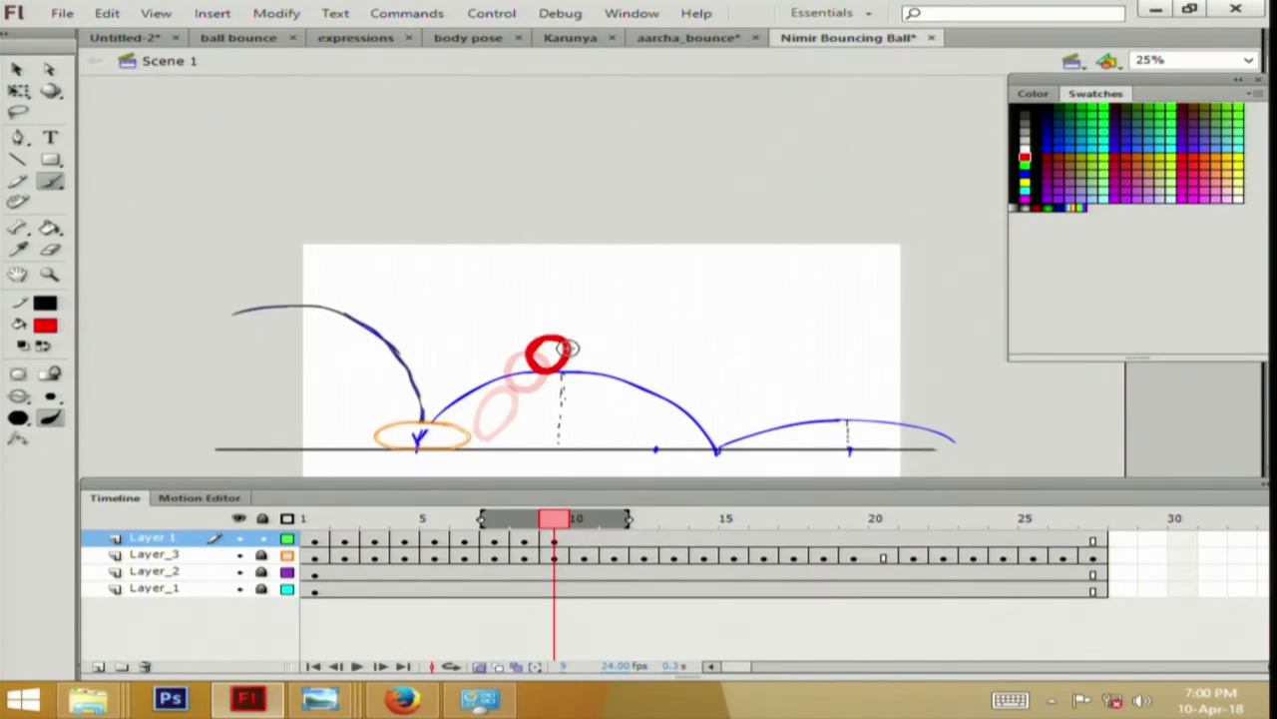
key(F7)
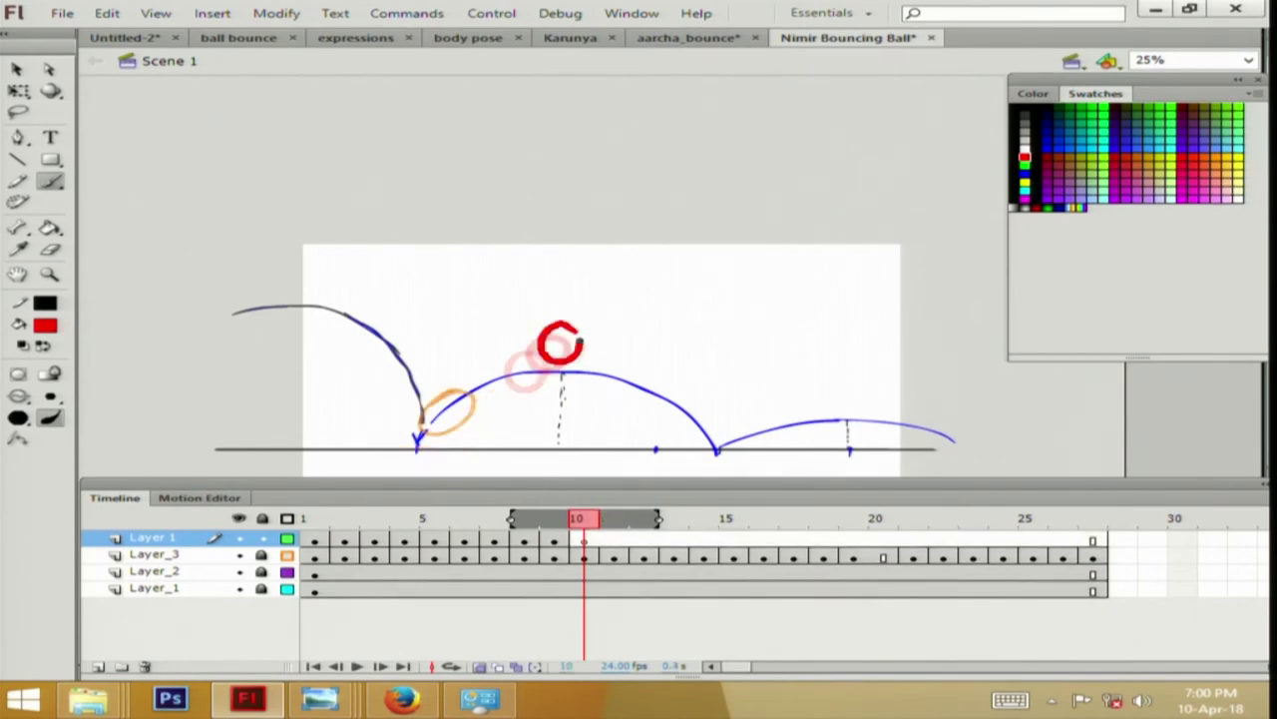
key(F7)
mouse_move(586, 349)
mouse_down()
mouse_move(554, 320)
mouse_move(544, 329)
mouse_up()
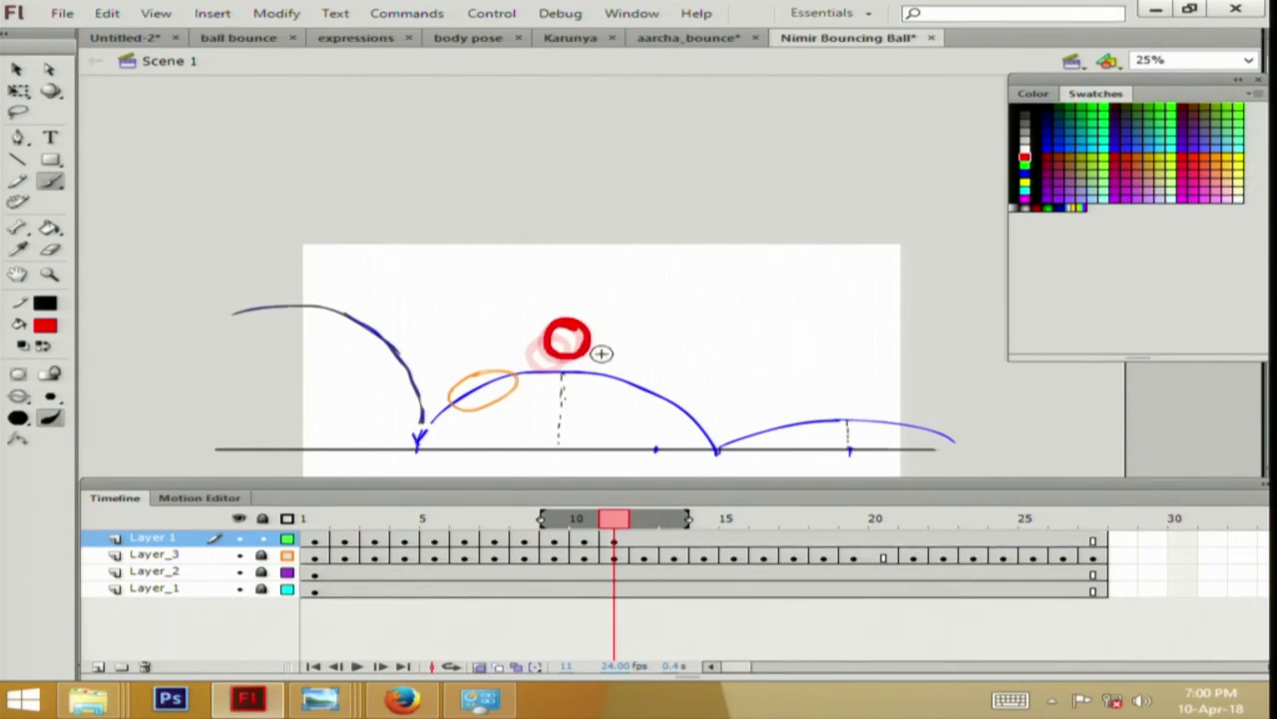
Brush red balls descending from the second bounce's peak in frames 12 to 14, widening the spacing and stretching them along the path.
key(F7)
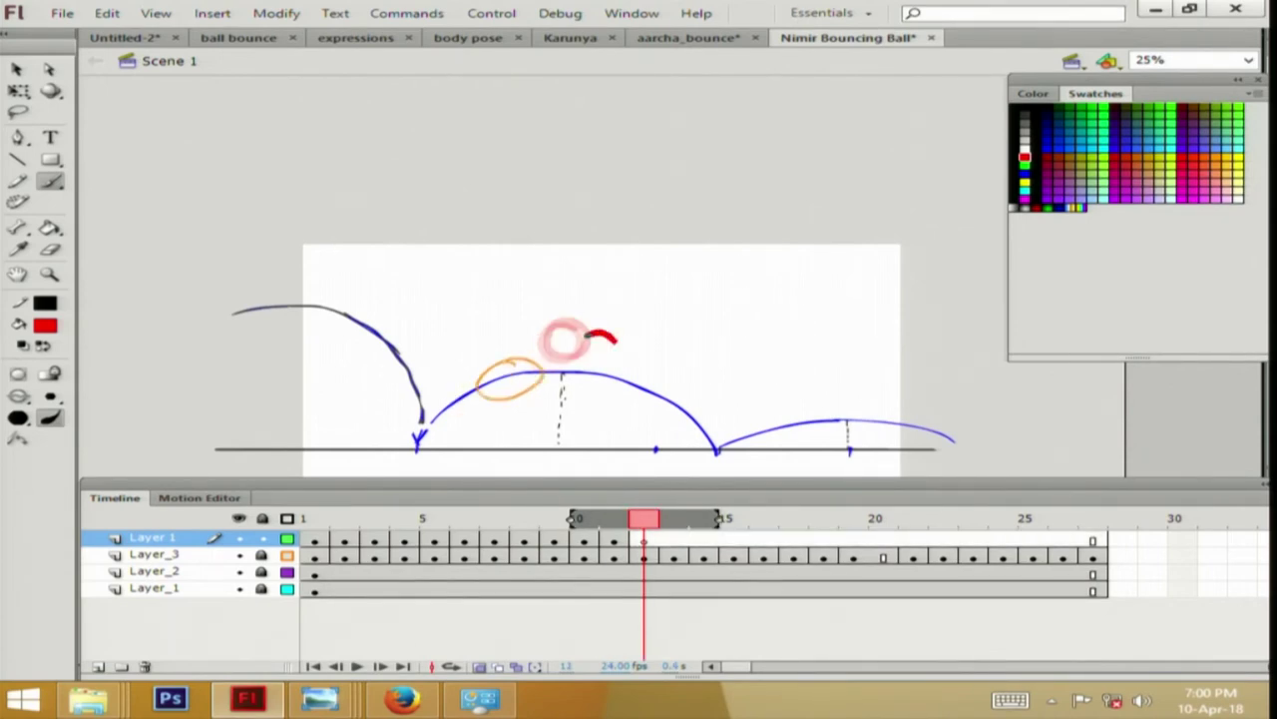
drag(599, 361, 591, 329)
key(F7)
mouse_move(651, 367)
mouse_down()
mouse_move(615, 356)
mouse_move(614, 373)
mouse_move(654, 357)
mouse_up()
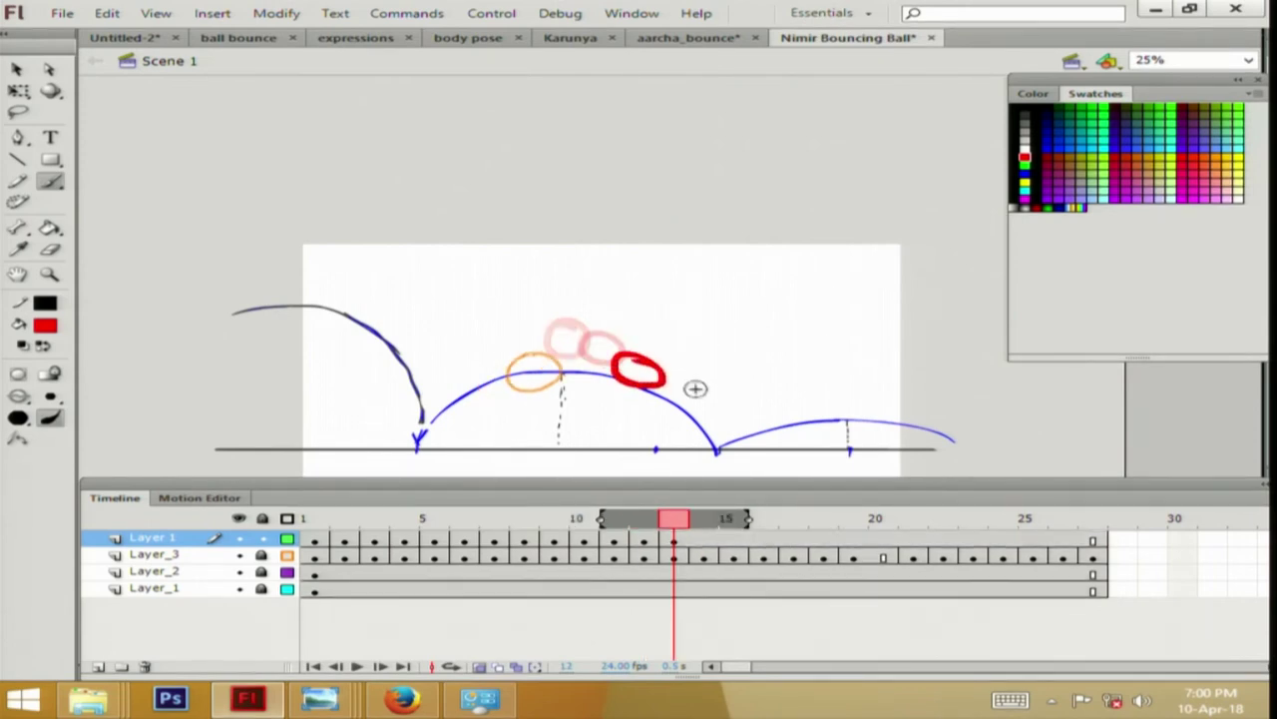
key(F7)
drag(670, 411, 707, 391)
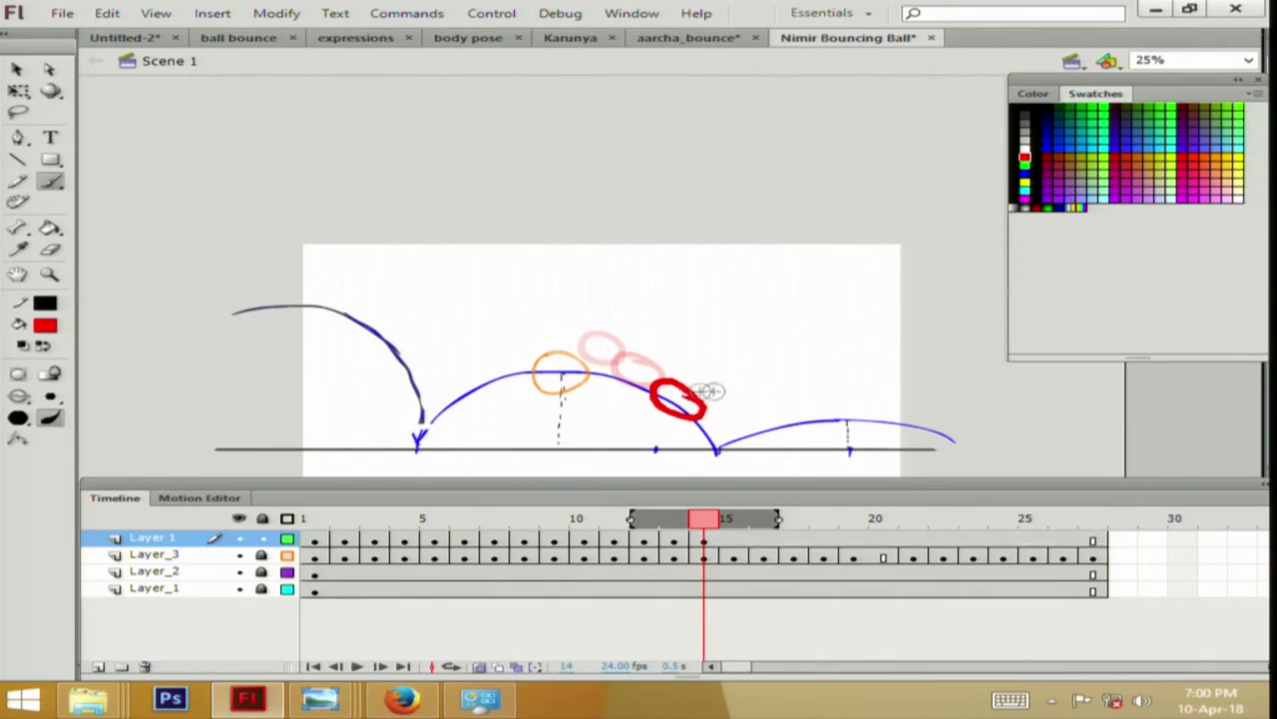
Brush a stretched red ball in frame 15 touching the ground where the second arc ends, redrawing it until the shape fits.
key(F7)
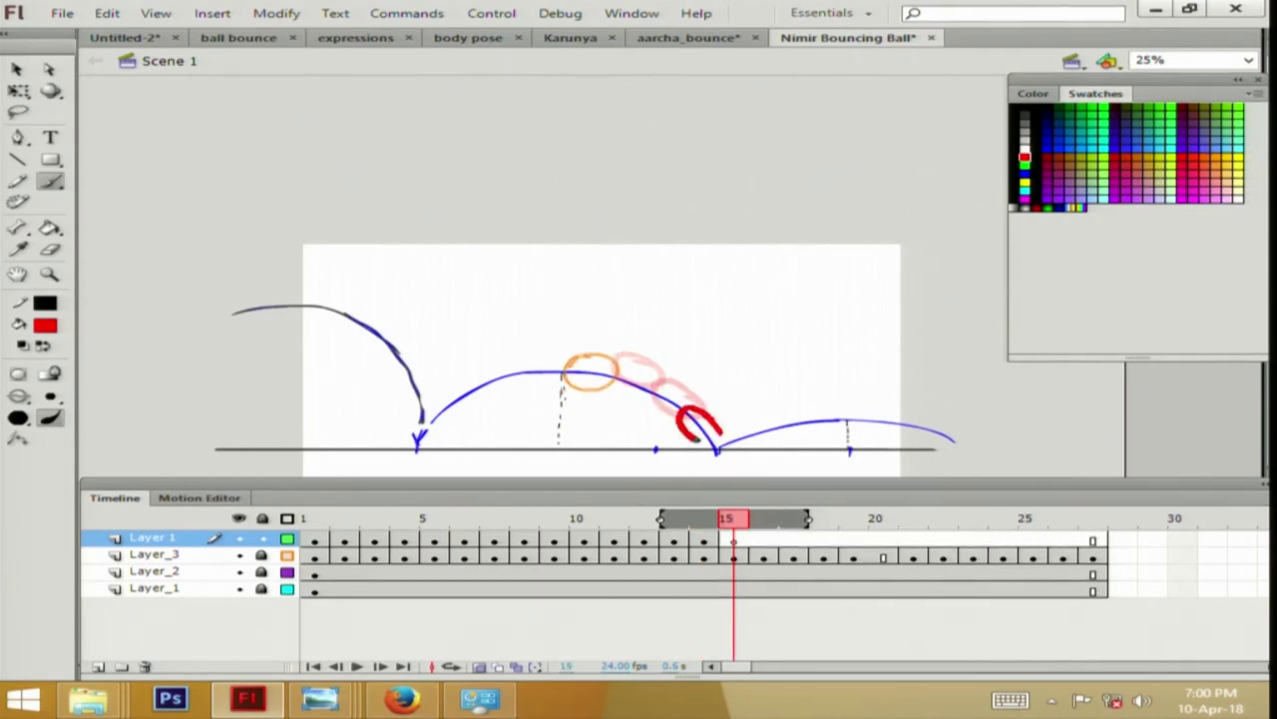
drag(719, 448, 734, 439)
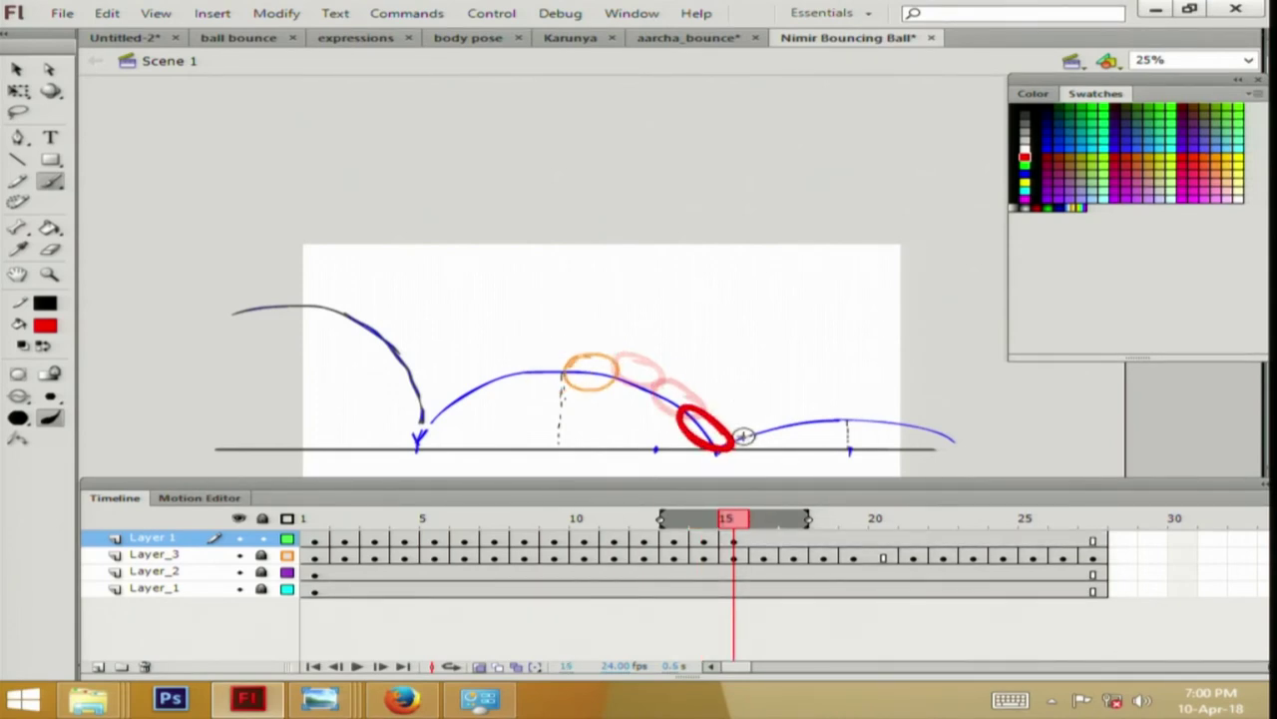
key(ctrl+z)
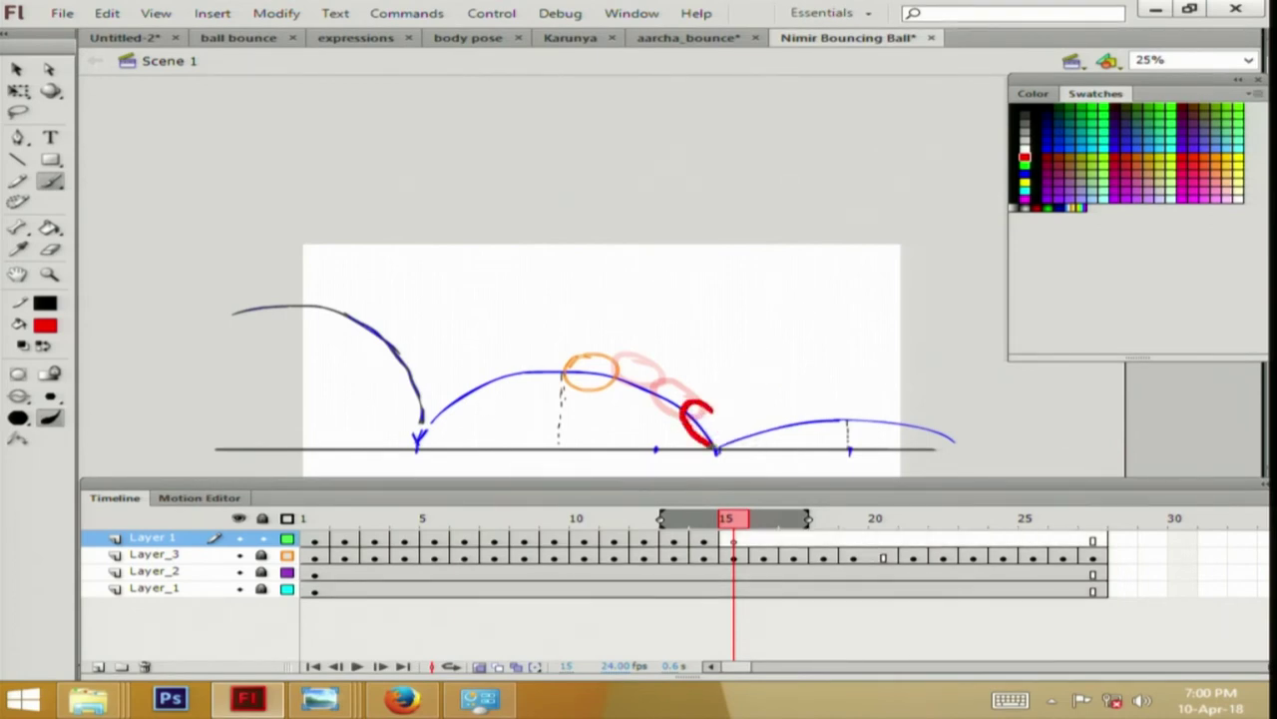
drag(712, 445, 722, 445)
key(ctrl+z)
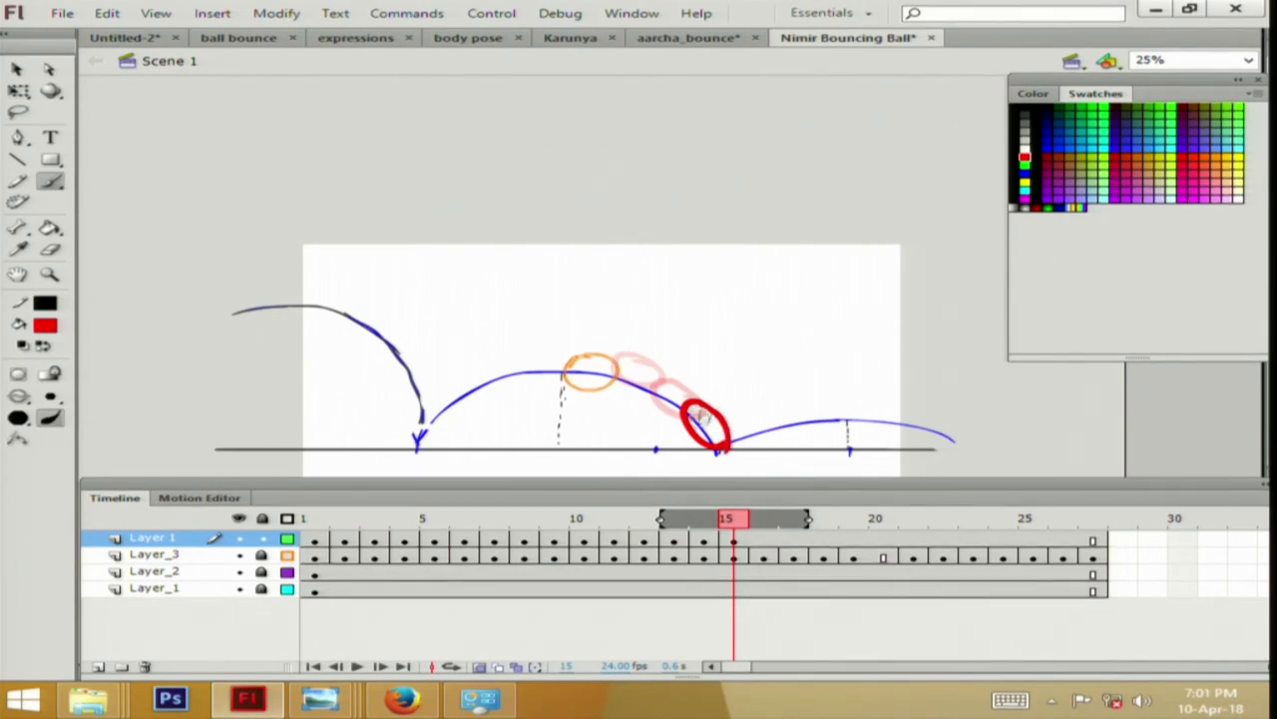
Brush a squashed red ball on the ground line in frame 16 and the rebounding ball in frame 17.
key(period)
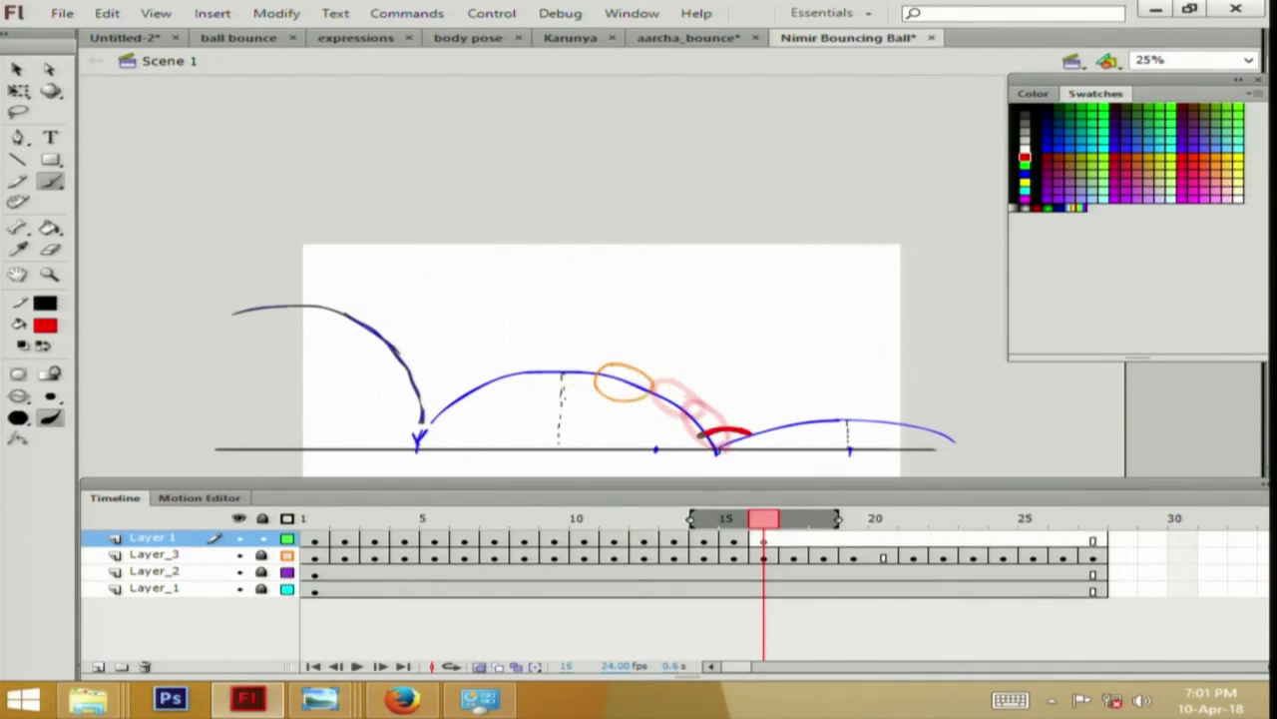
key(period)
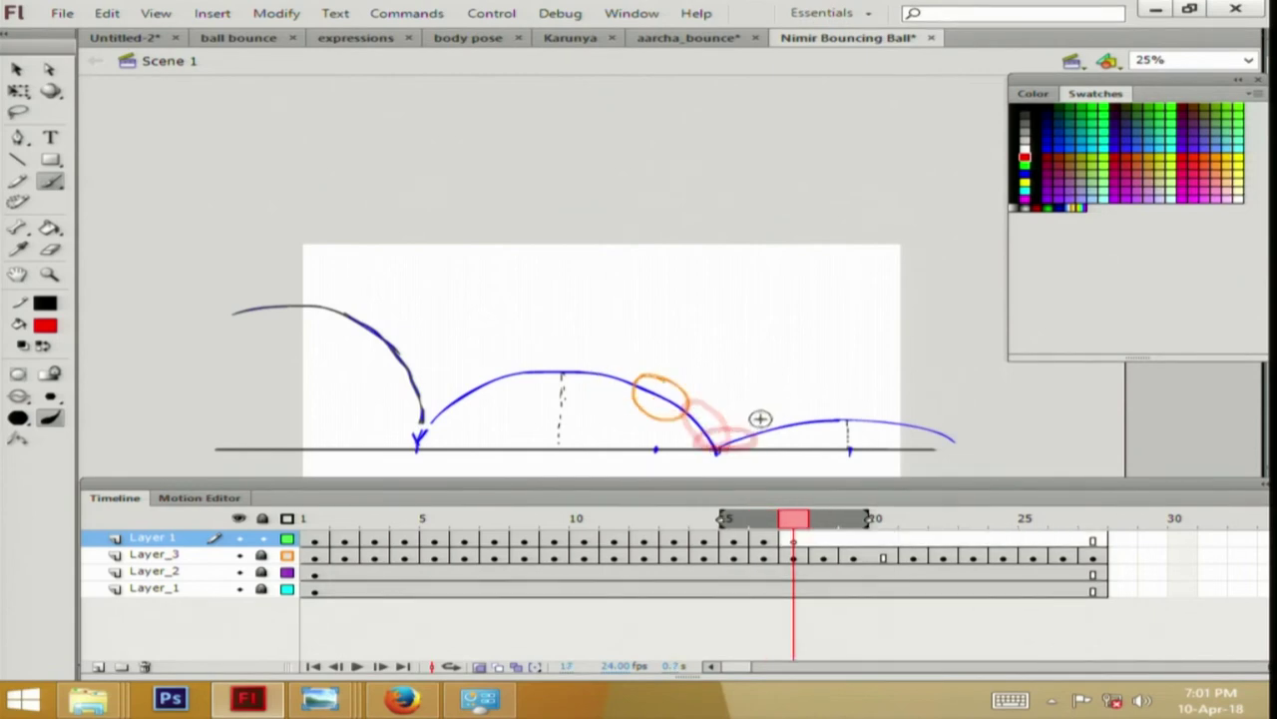
key(period)
Brush red balls in frames 18 to 21, closely spaced over the peak of the third bounce.
mouse_move(799, 398)
mouse_down()
mouse_move(815, 382)
mouse_move(832, 397)
mouse_move(814, 377)
mouse_move(839, 380)
mouse_up()
key(period)
key(period)
key(period)
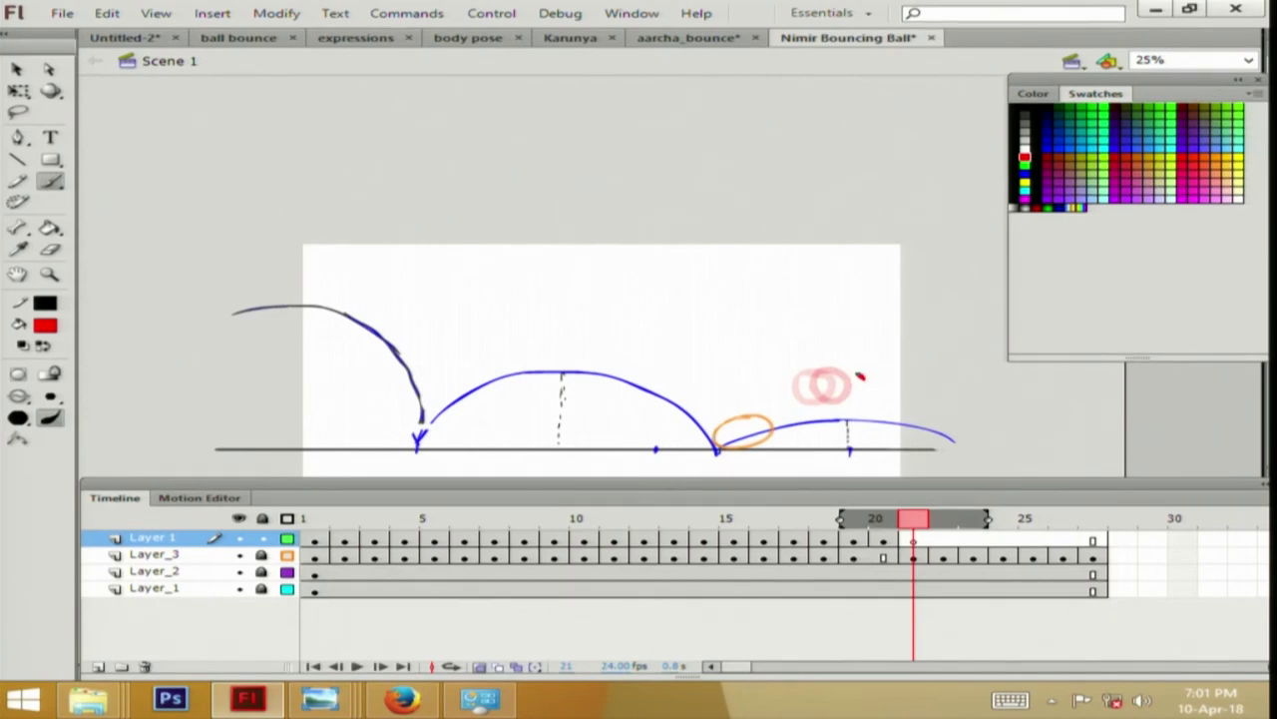
drag(862, 403, 860, 379)
key(period)
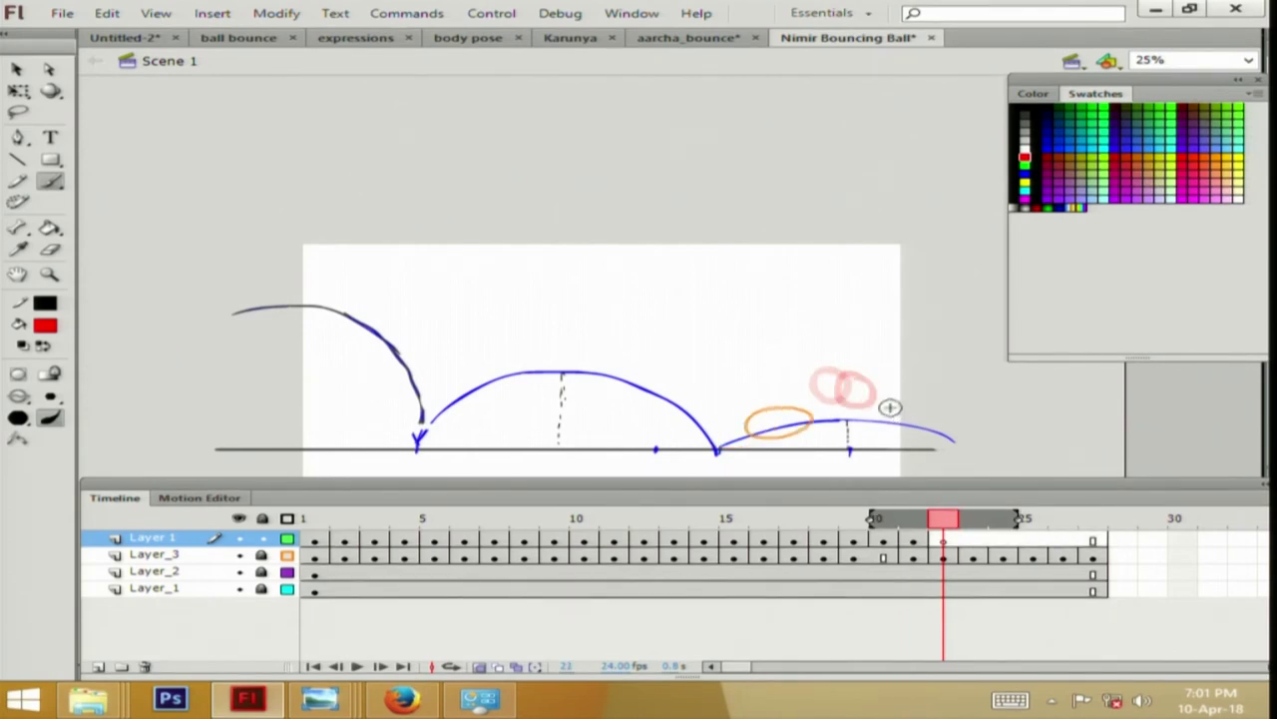
Brush a stretched red ball in frame 22 descending from the third bounce's peak, redrawing it until it tilts along the path.
drag(888, 421, 866, 393)
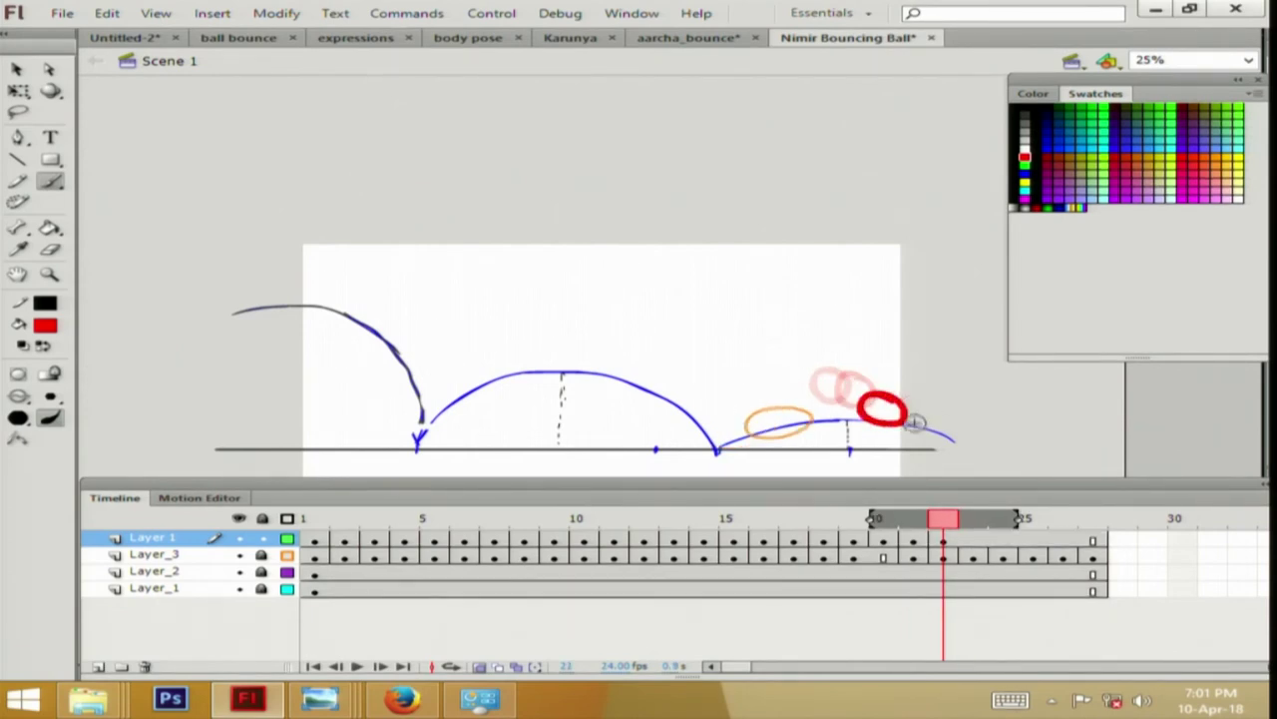
key(ctrl+z)
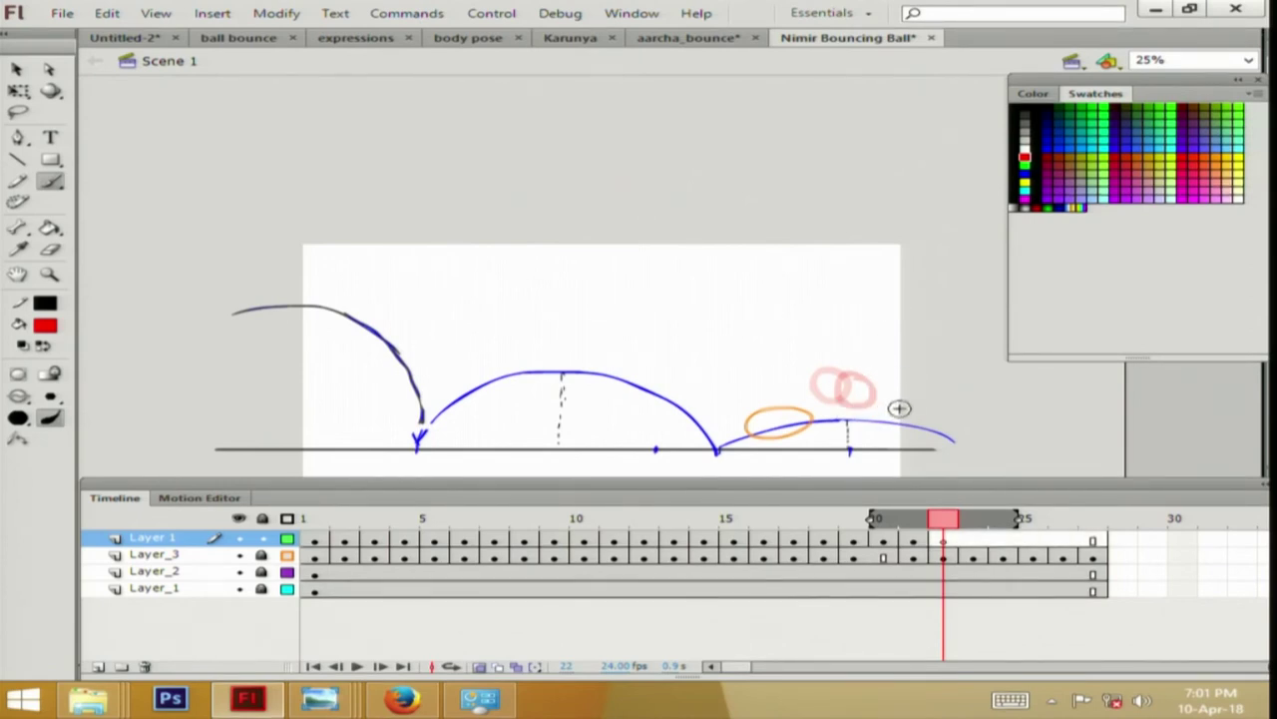
drag(870, 411, 866, 398)
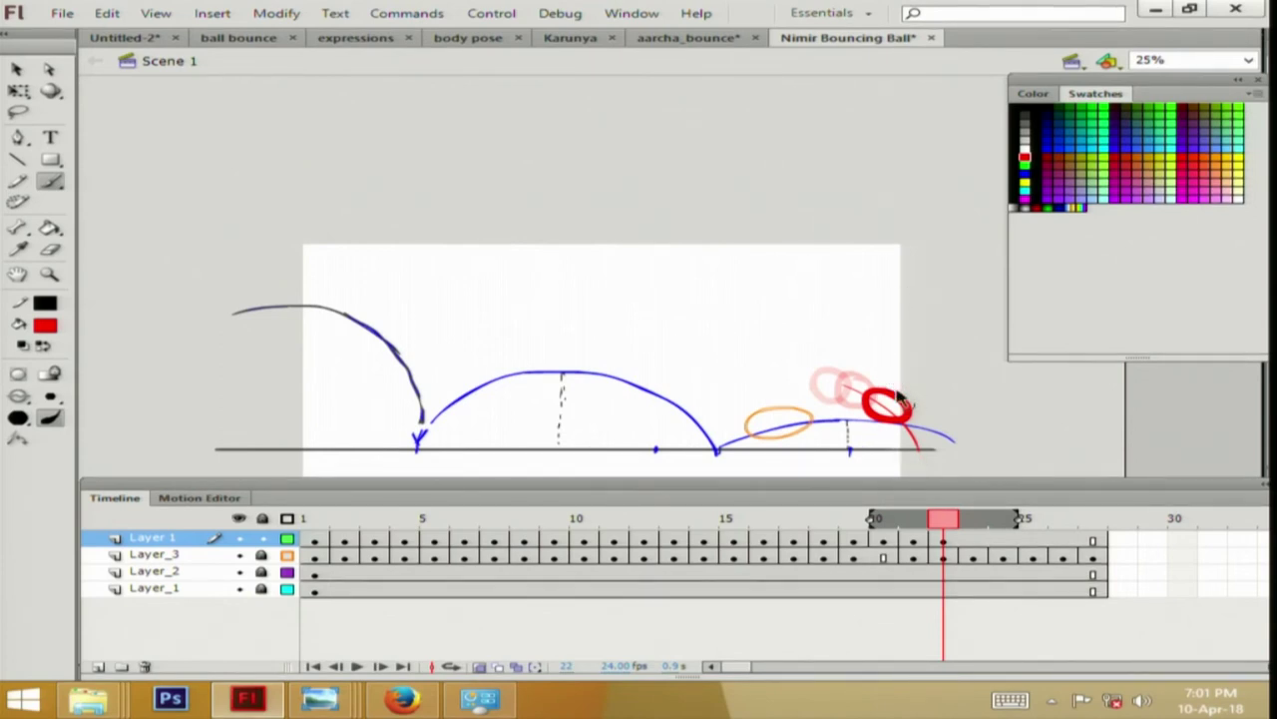
key(ctrl+z)
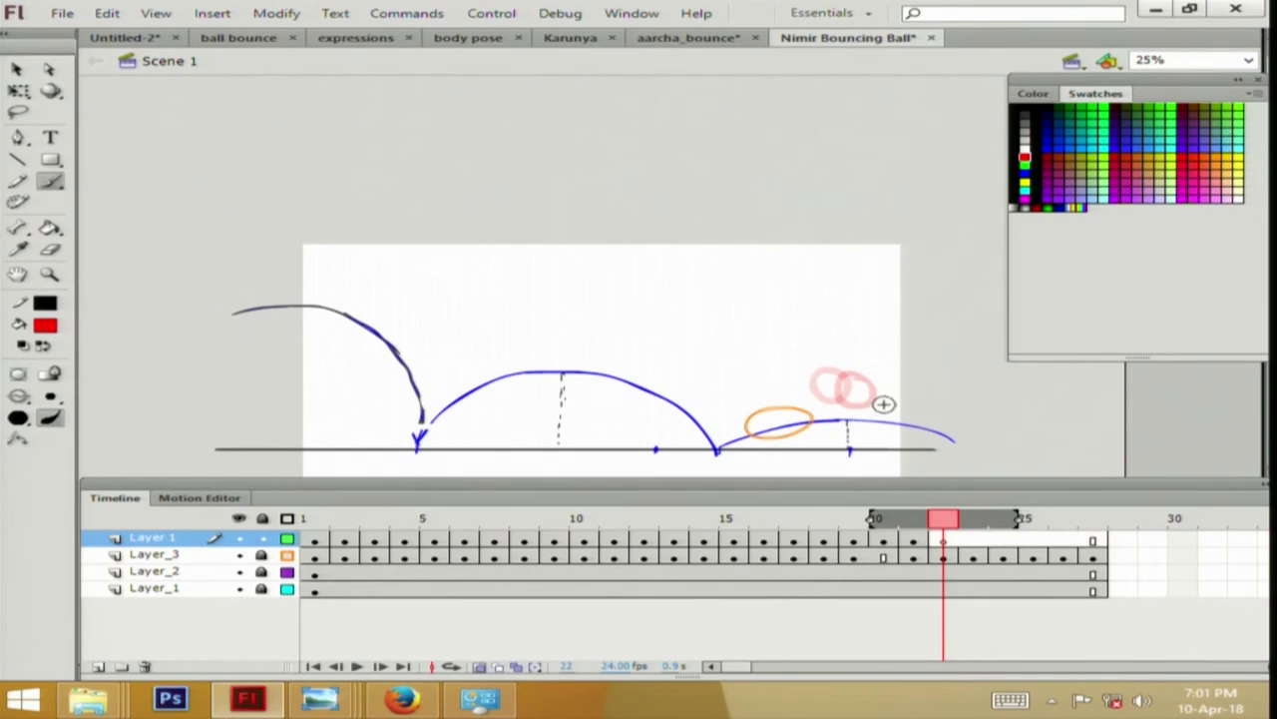
drag(871, 409, 912, 426)
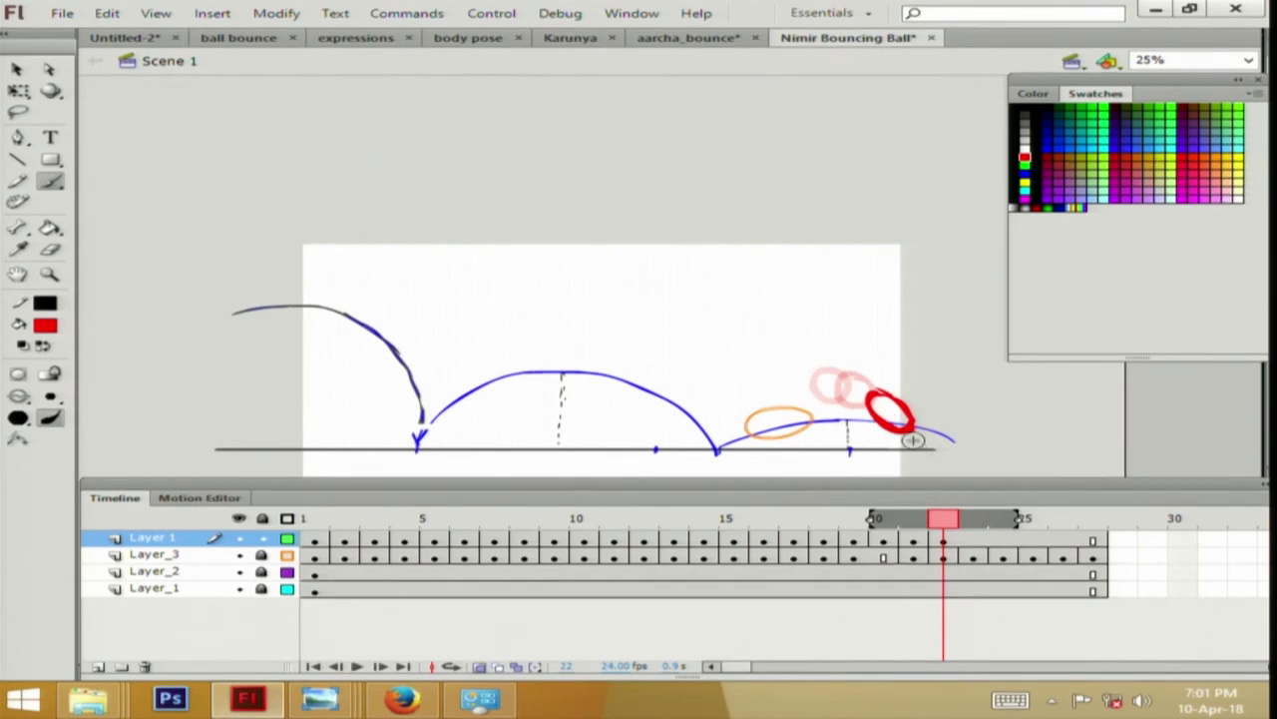
Brush a squashed red ball on the ground line in frame 23 and the rebounding balls over a small fourth arc in frames 24 to 26.
key(period)
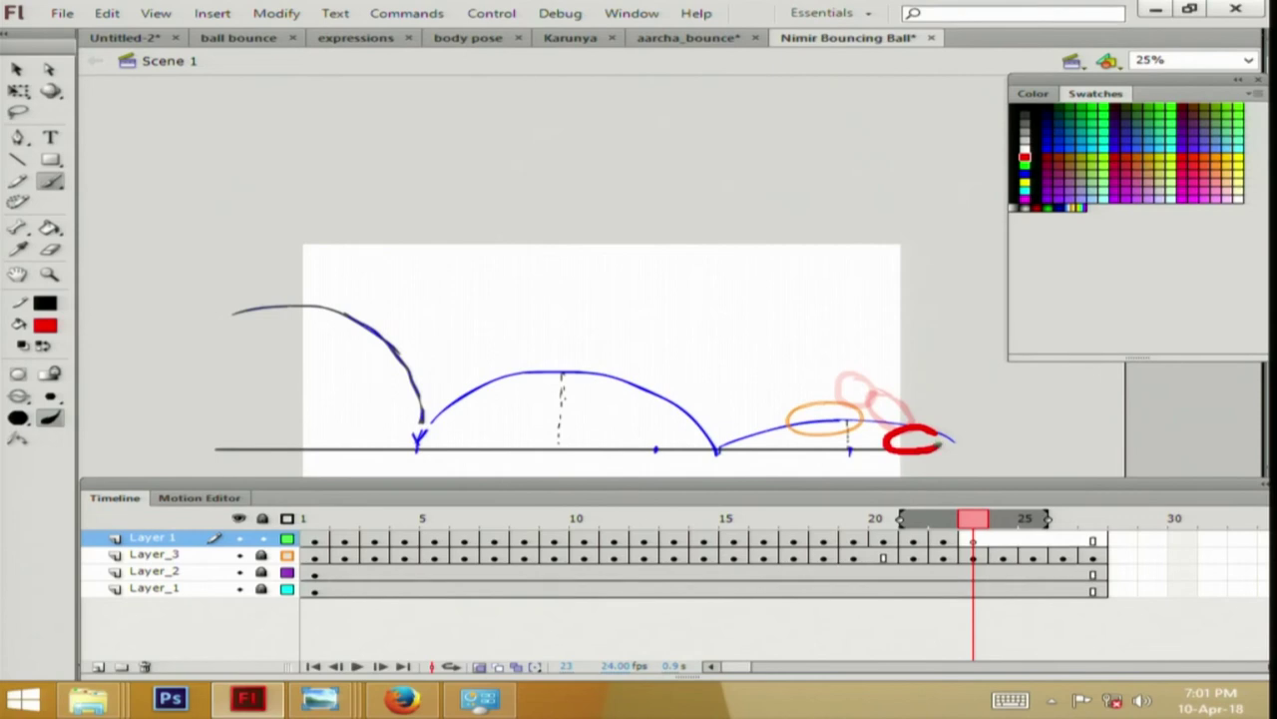
key(period)
mouse_move(960, 402)
mouse_down()
mouse_move(925, 428)
mouse_move(940, 438)
mouse_move(959, 396)
mouse_move(956, 410)
mouse_move(975, 418)
mouse_move(987, 406)
mouse_move(961, 404)
mouse_move(967, 422)
mouse_move(1009, 412)
mouse_move(984, 426)
mouse_move(1010, 411)
mouse_up()
key(period)
key(ctrl+z)
key(period)
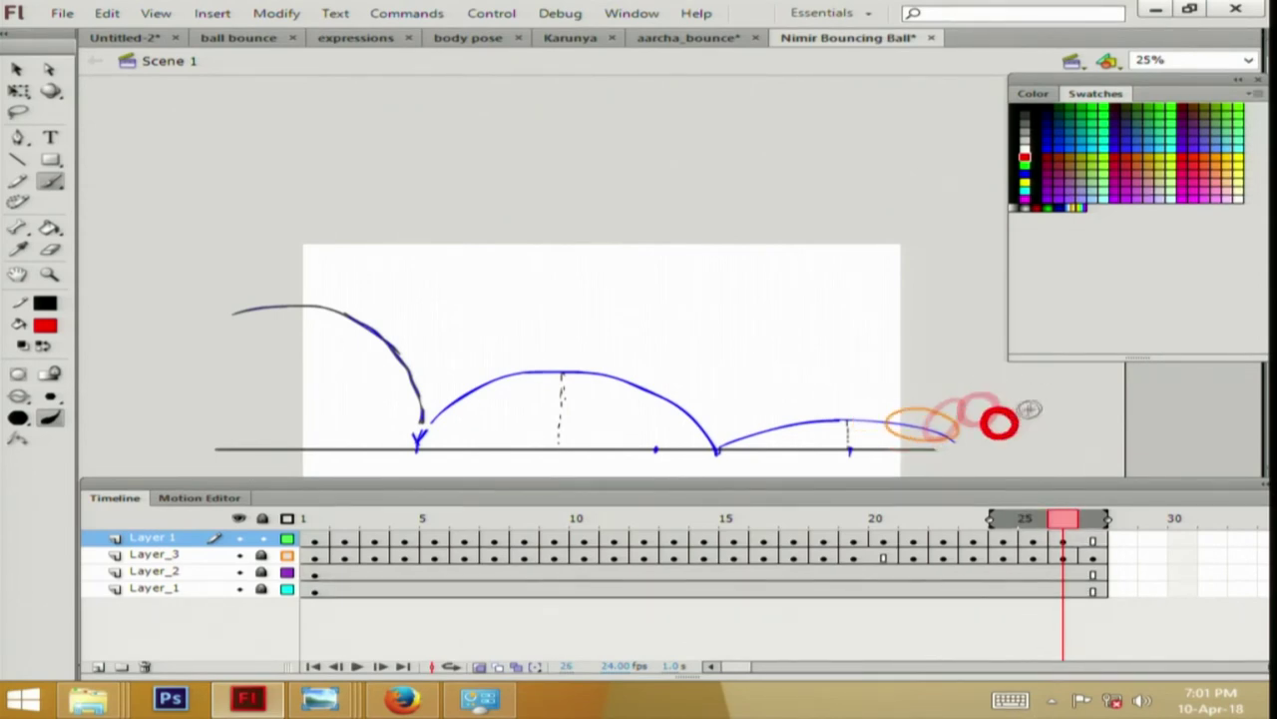
key(period)
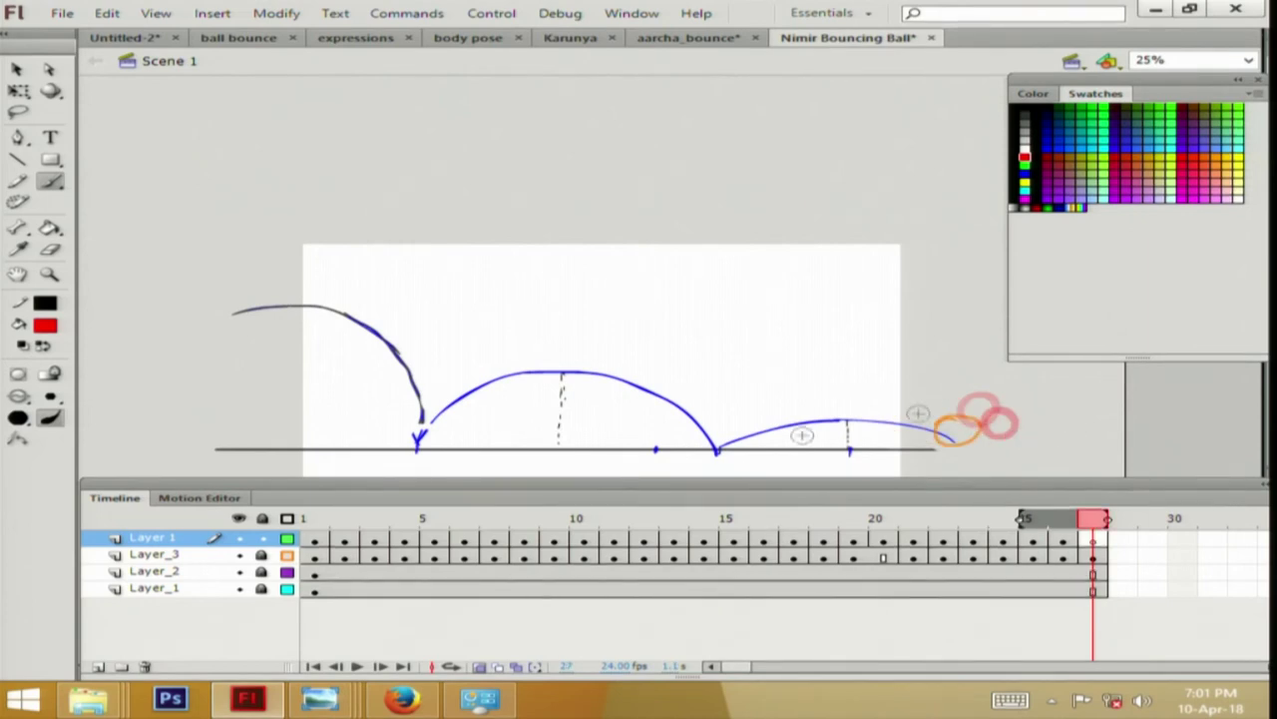
Turn off onion skinning, hide Layer_3 and play the red ball animation from frame 1.
click(316, 536)
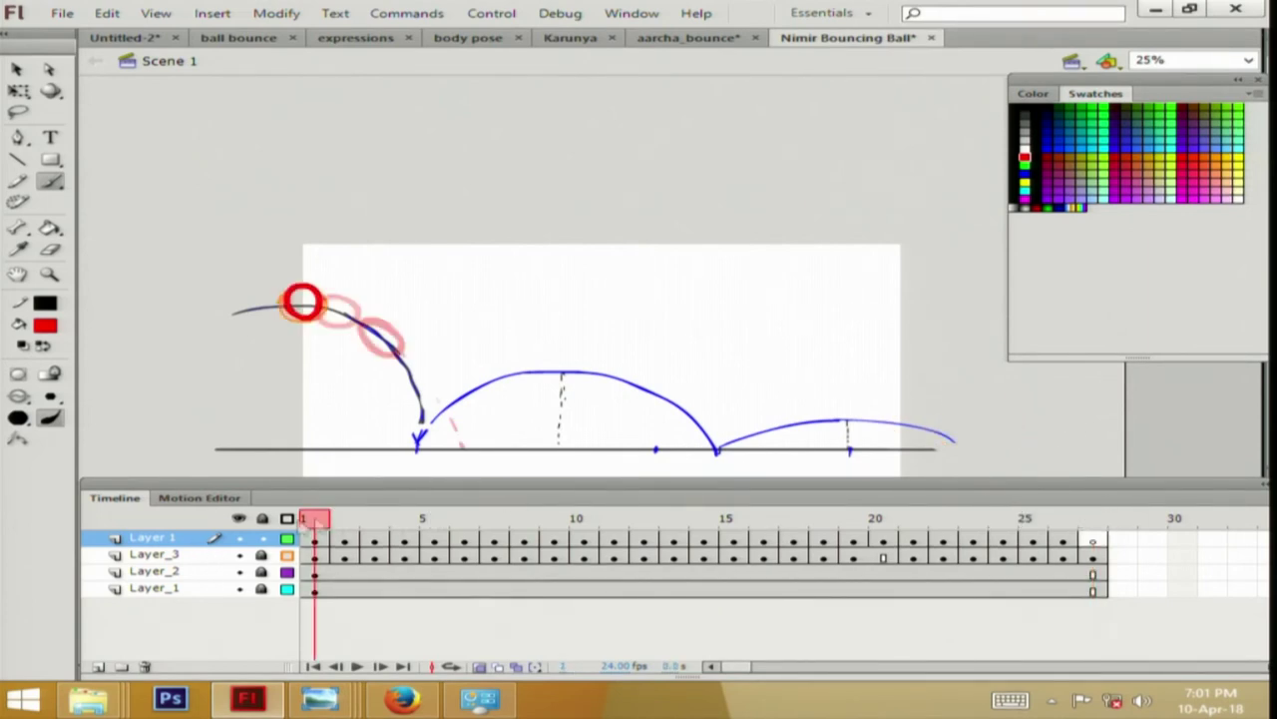
click(480, 666)
click(358, 666)
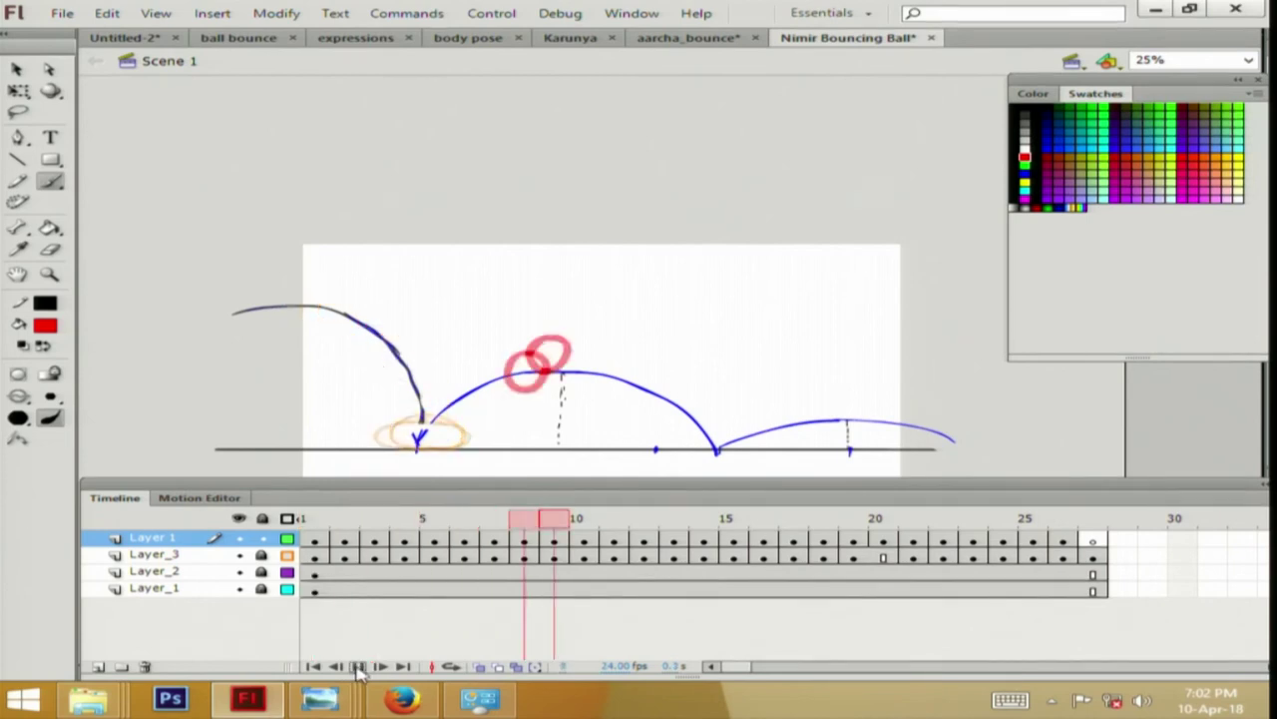
click(238, 554)
click(356, 666)
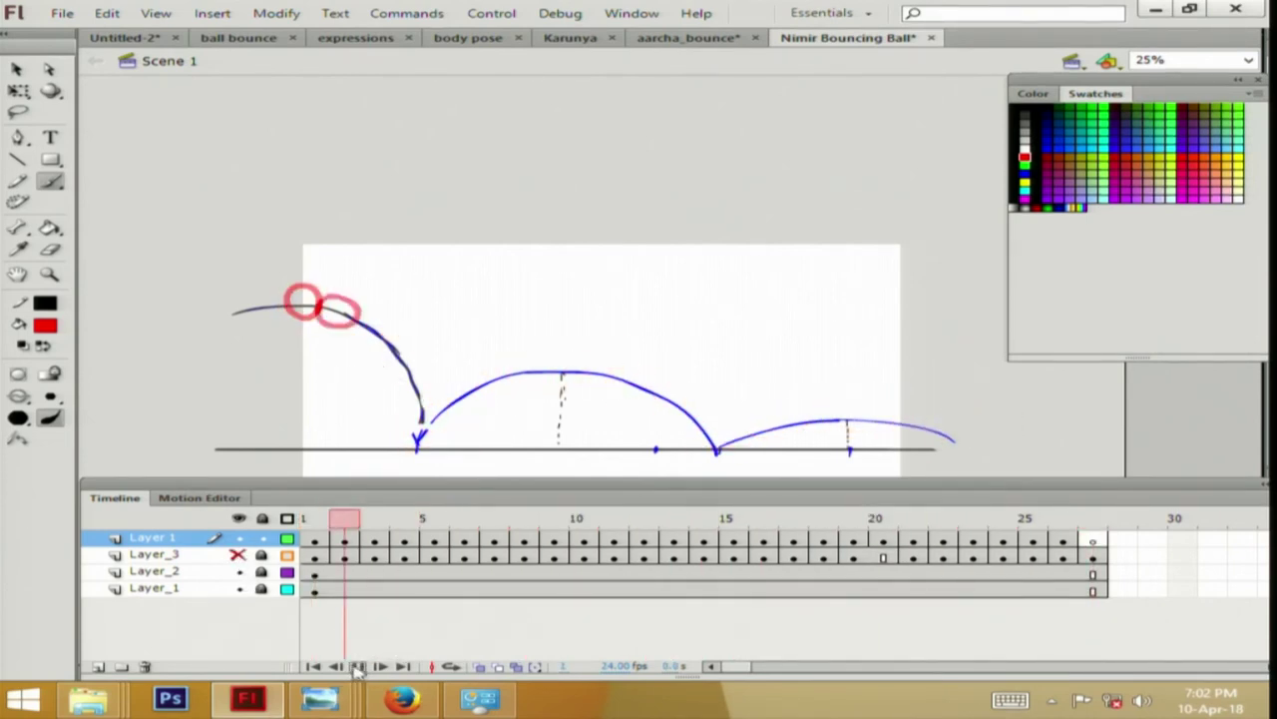
Remove frame 8 from Layer 1 to shorten the rise toward the second bounce's peak.
drag(310, 521, 526, 537)
click(529, 540)
right_click(529, 542)
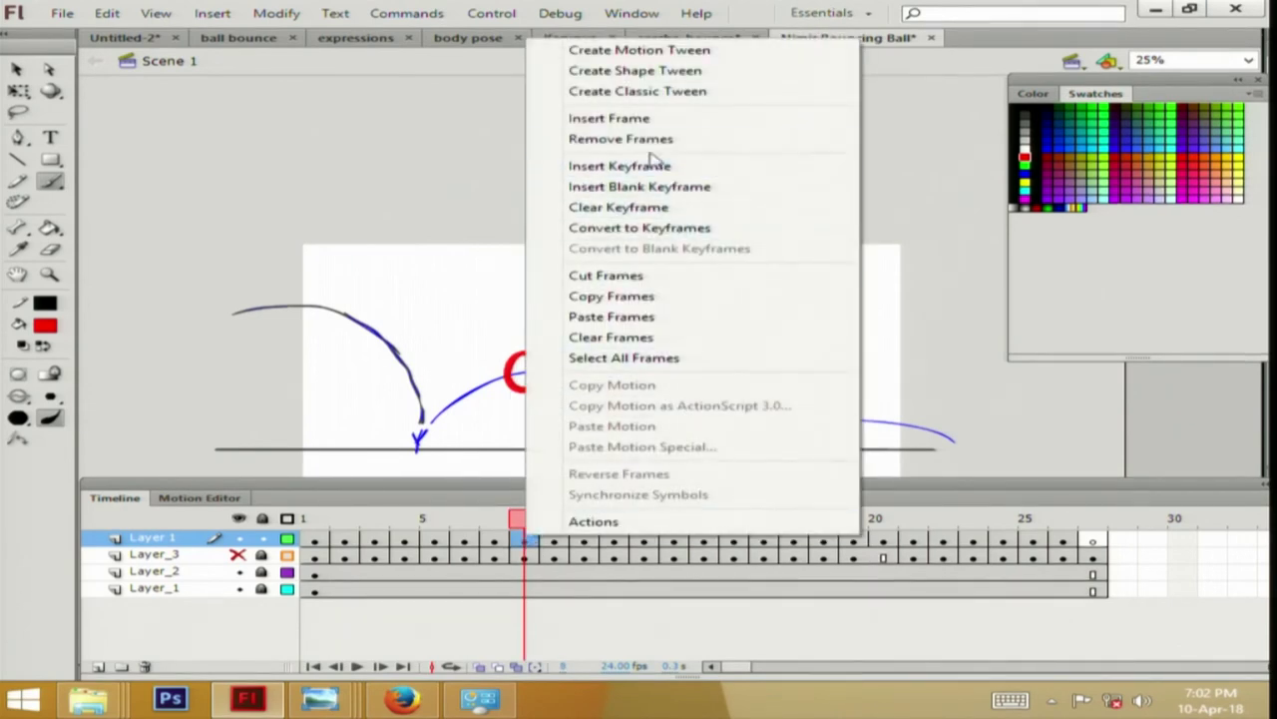
click(610, 137)
Remove frame 10 from Layer 1 at the second bounce's peak and play the animation again.
drag(547, 519, 587, 523)
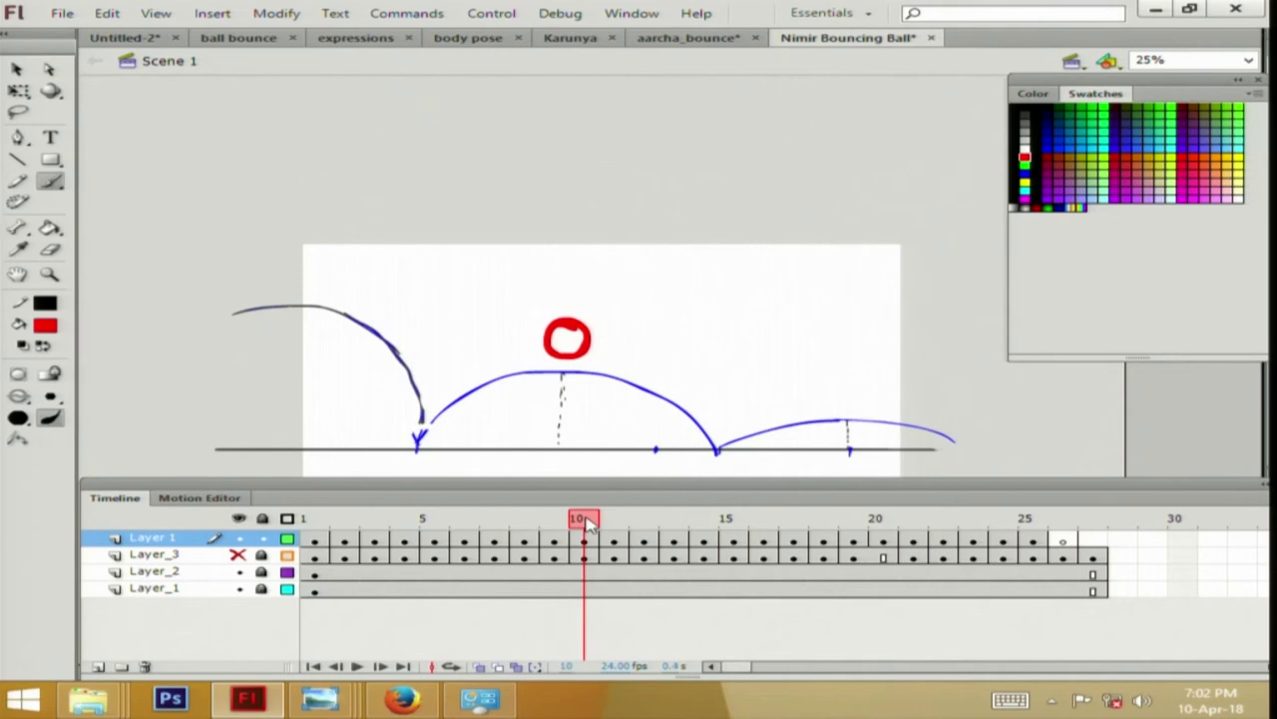
click(554, 542)
click(585, 542)
right_click(585, 542)
click(689, 142)
drag(587, 522, 270, 544)
click(357, 666)
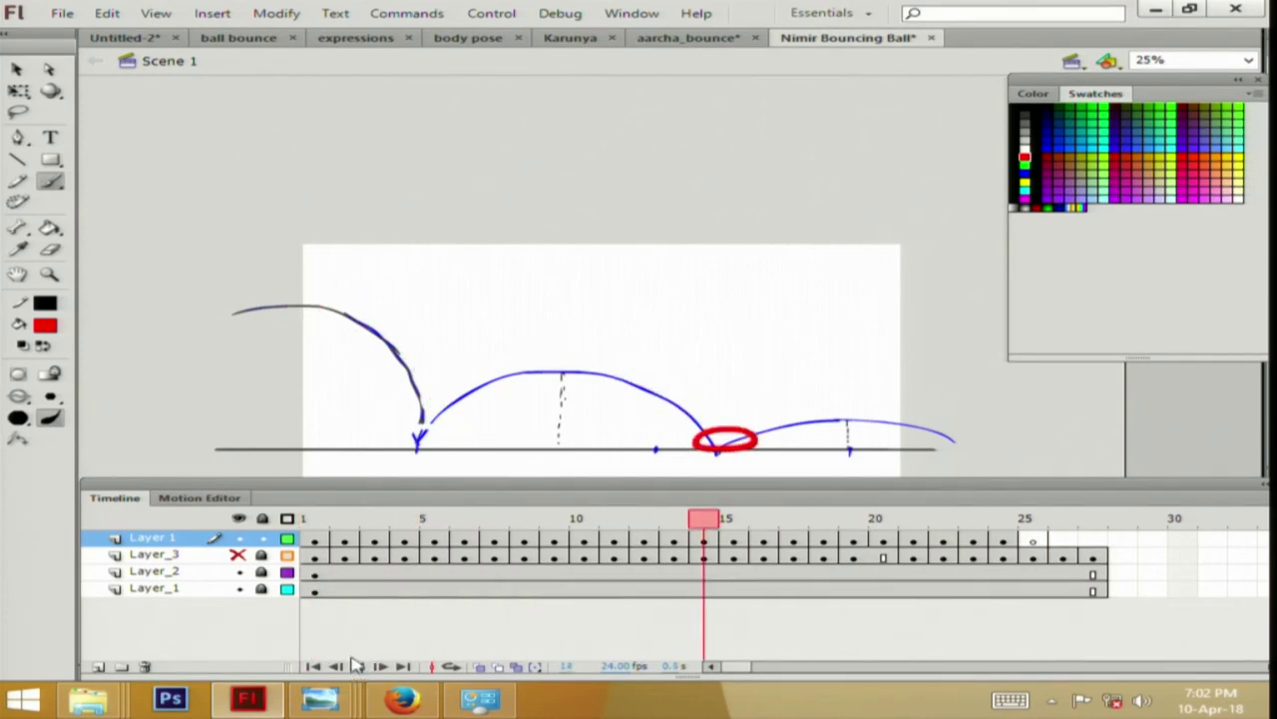
Review the descent in frames 10 to 13 and brush a straight red line from frame 10's ball to the ground contact point.
click(585, 518)
drag(585, 518, 676, 517)
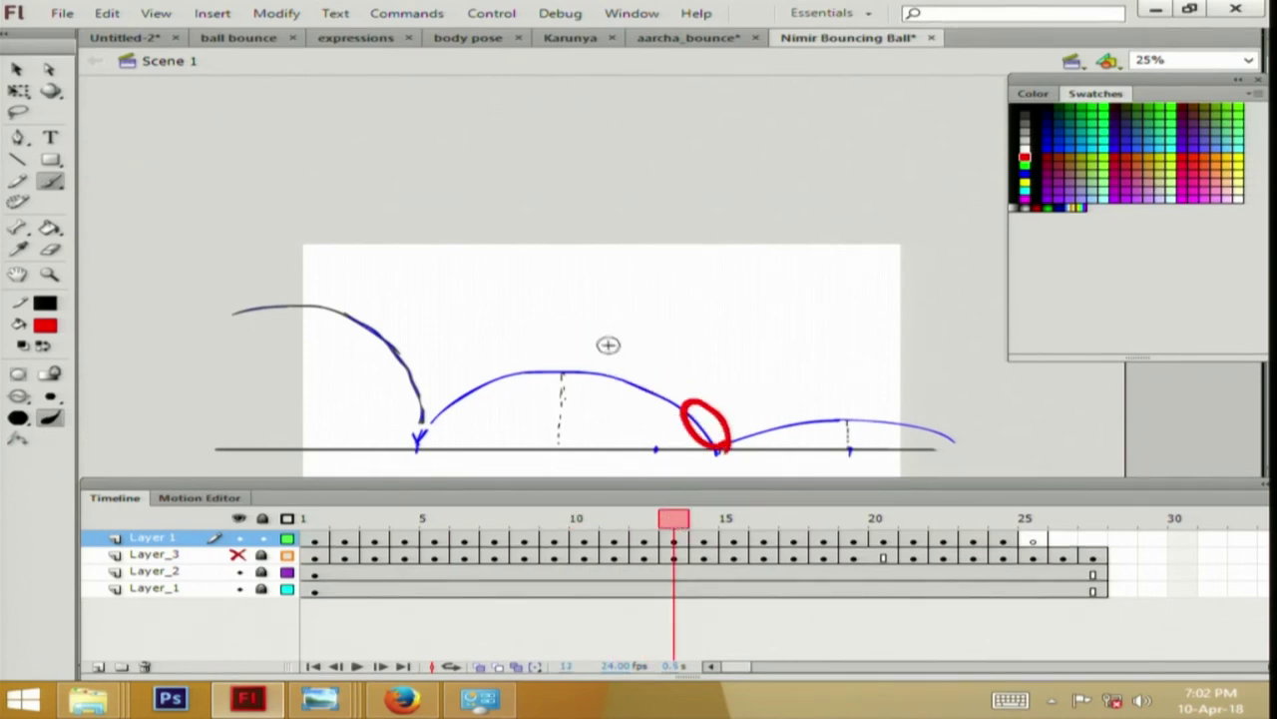
drag(679, 519, 584, 519)
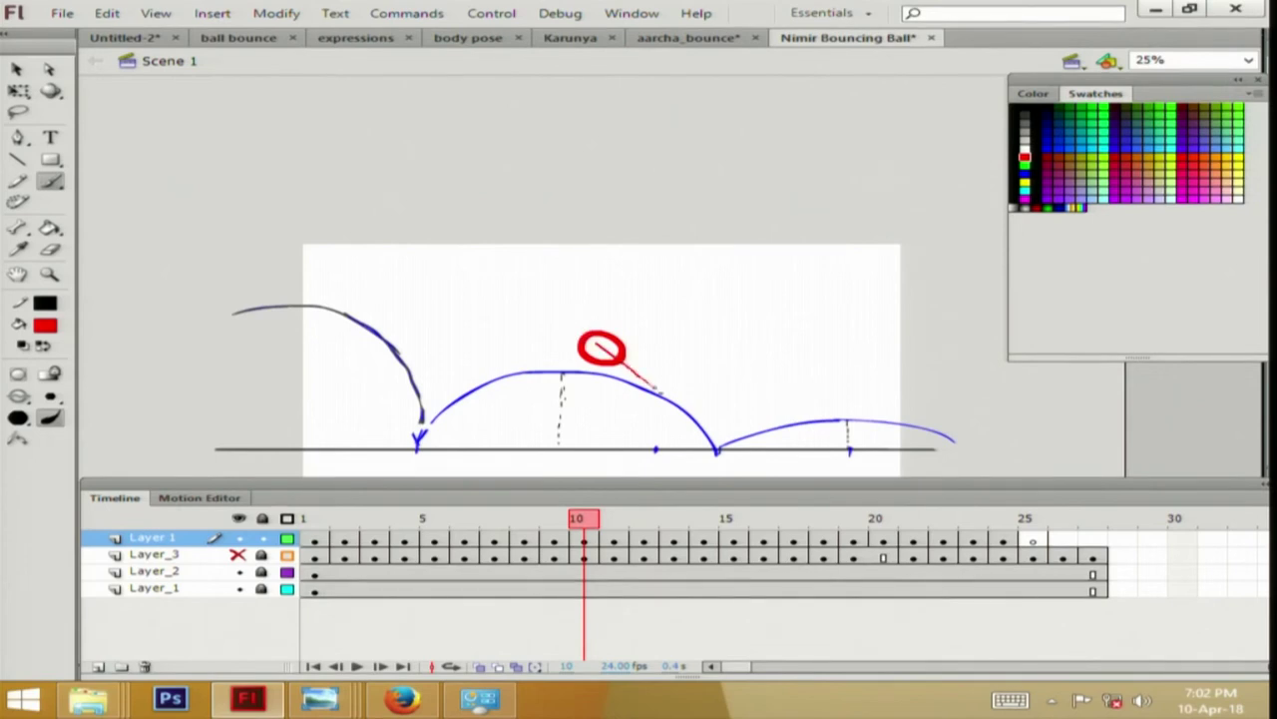
drag(705, 436, 718, 446)
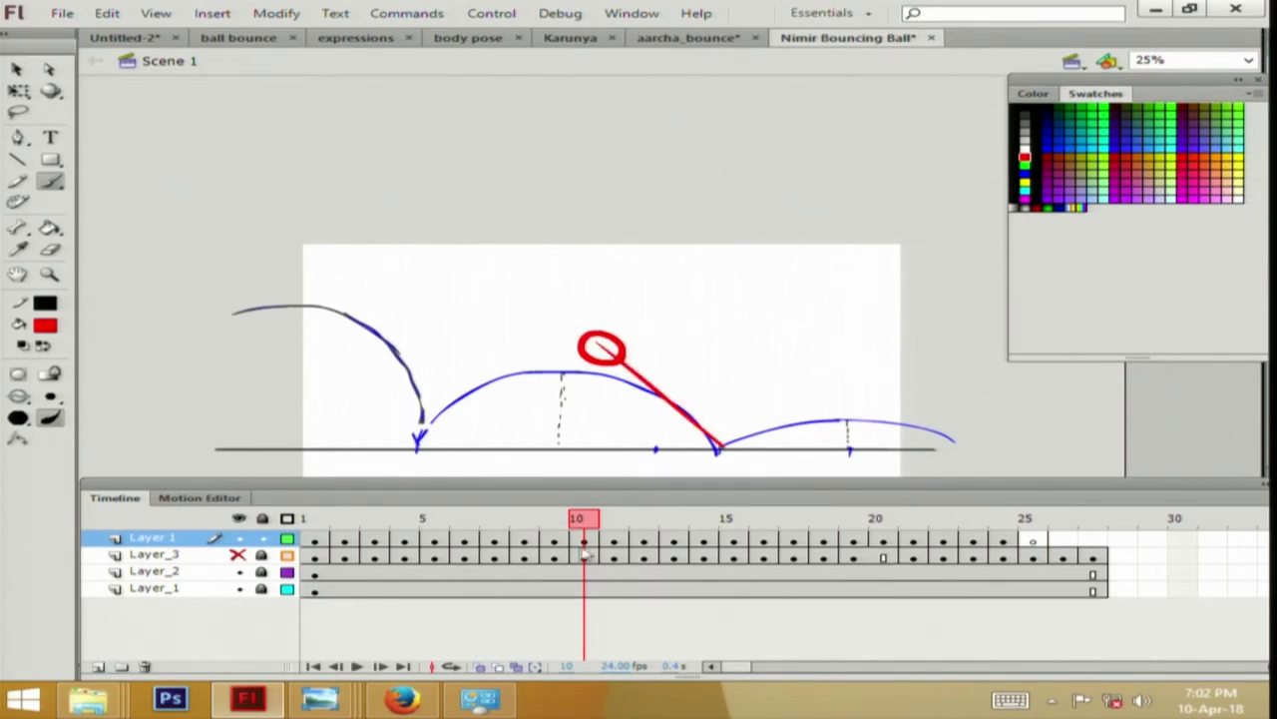
Decline the document save prompt, hide Layer_3 and Layer_2, and play and scrub the red ball animation over the ground line.
mouse_move(602, 526)
mouse_down()
mouse_move(675, 526)
mouse_move(436, 529)
mouse_move(243, 565)
mouse_up()
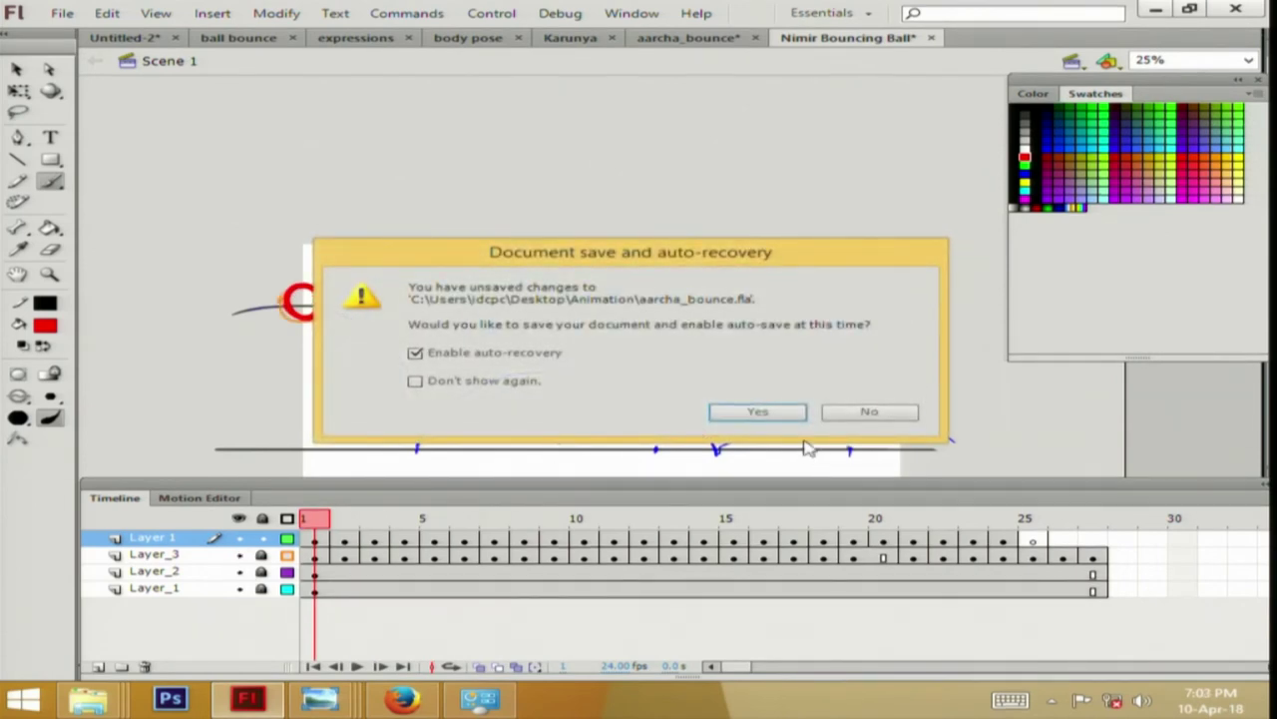
click(870, 415)
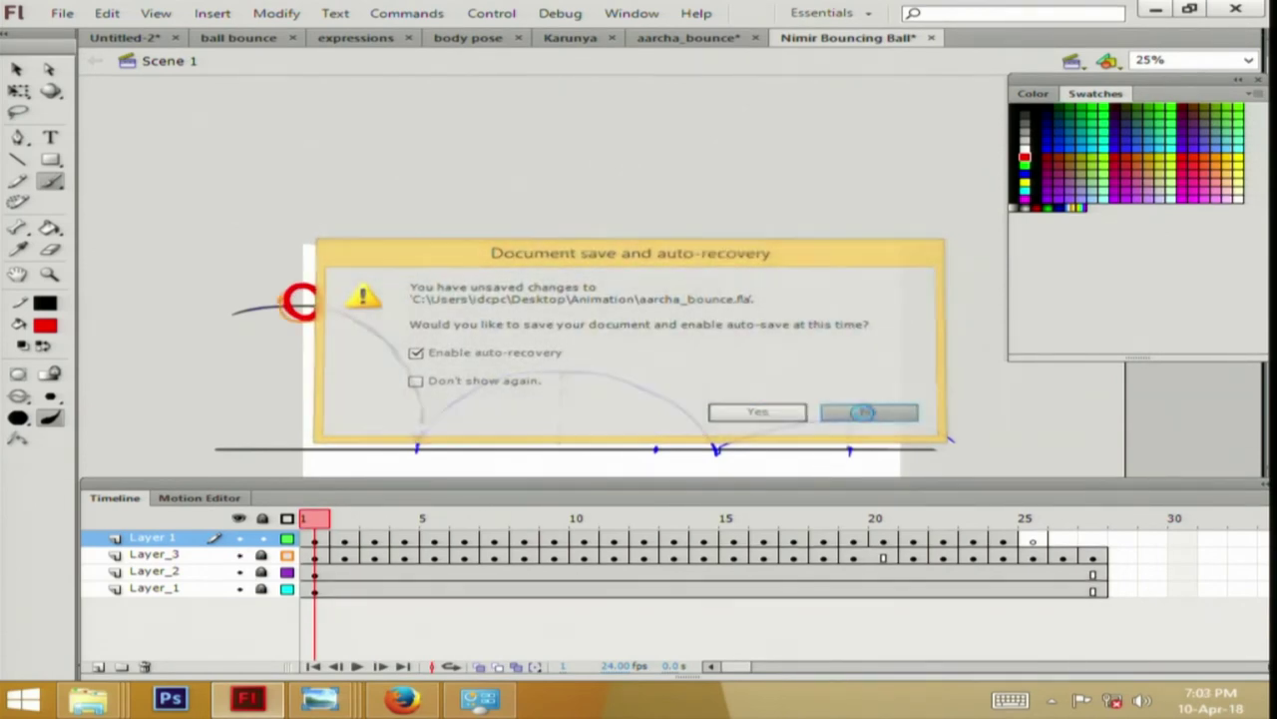
click(239, 555)
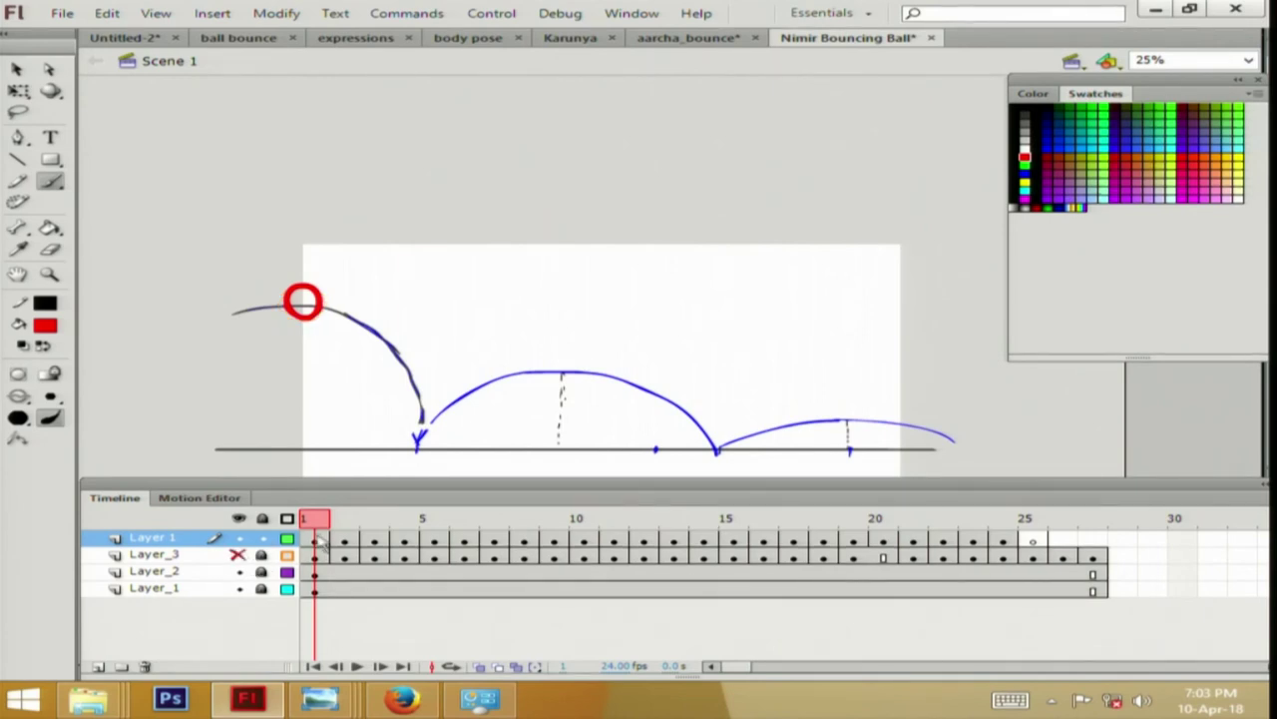
click(355, 666)
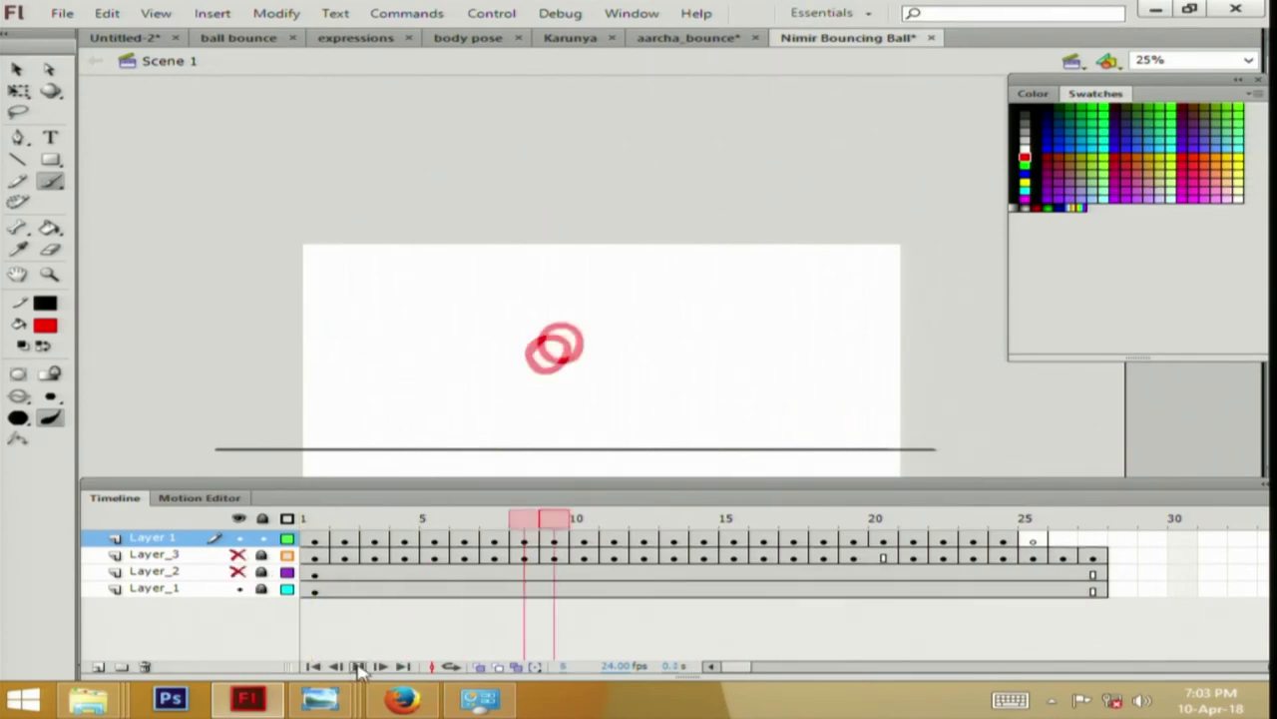
click(493, 521)
drag(493, 524, 674, 523)
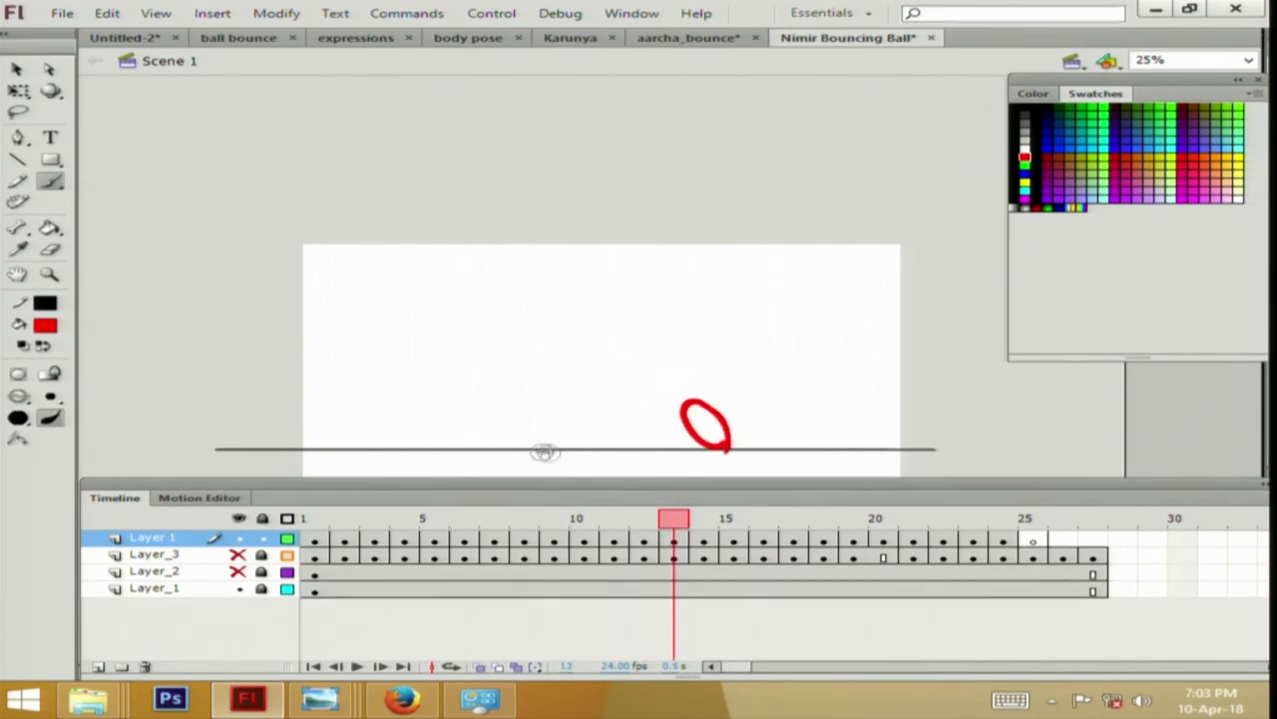
drag(674, 523, 344, 521)
Hide Layer 1 and show Layer_2 so only the bounce path arcs and ground line are displayed.
click(238, 555)
click(238, 538)
click(239, 555)
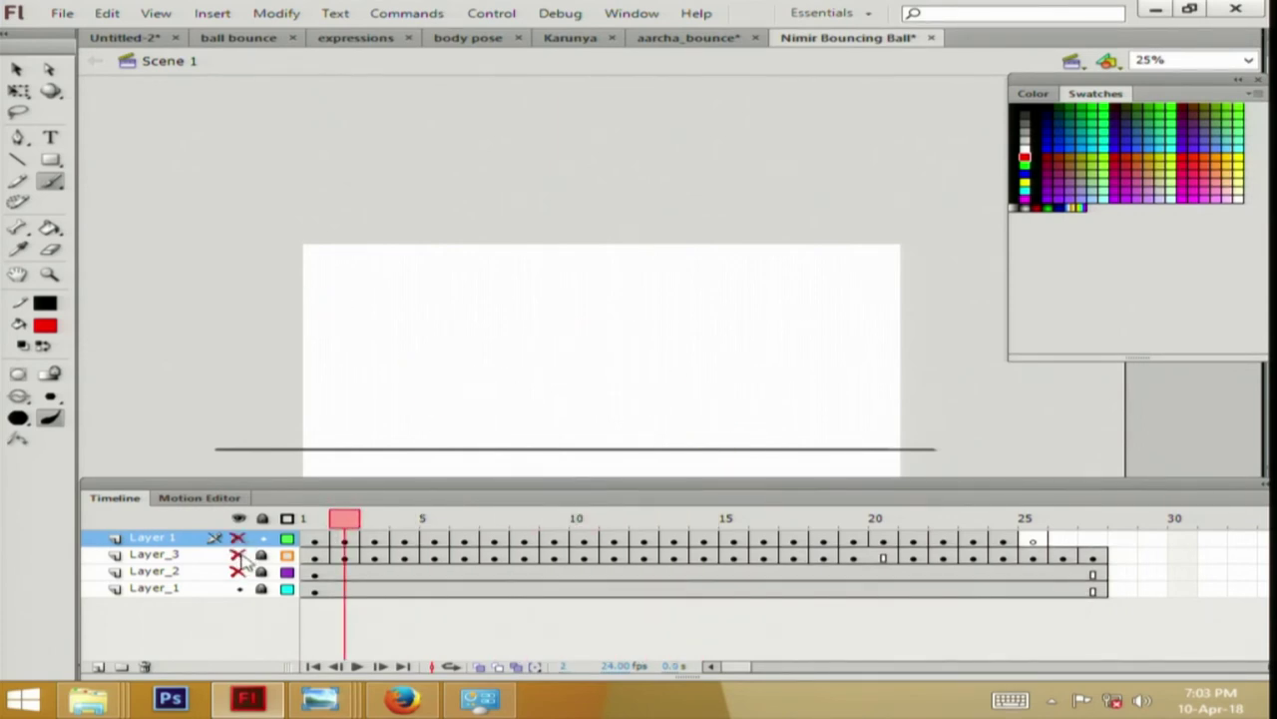
click(238, 571)
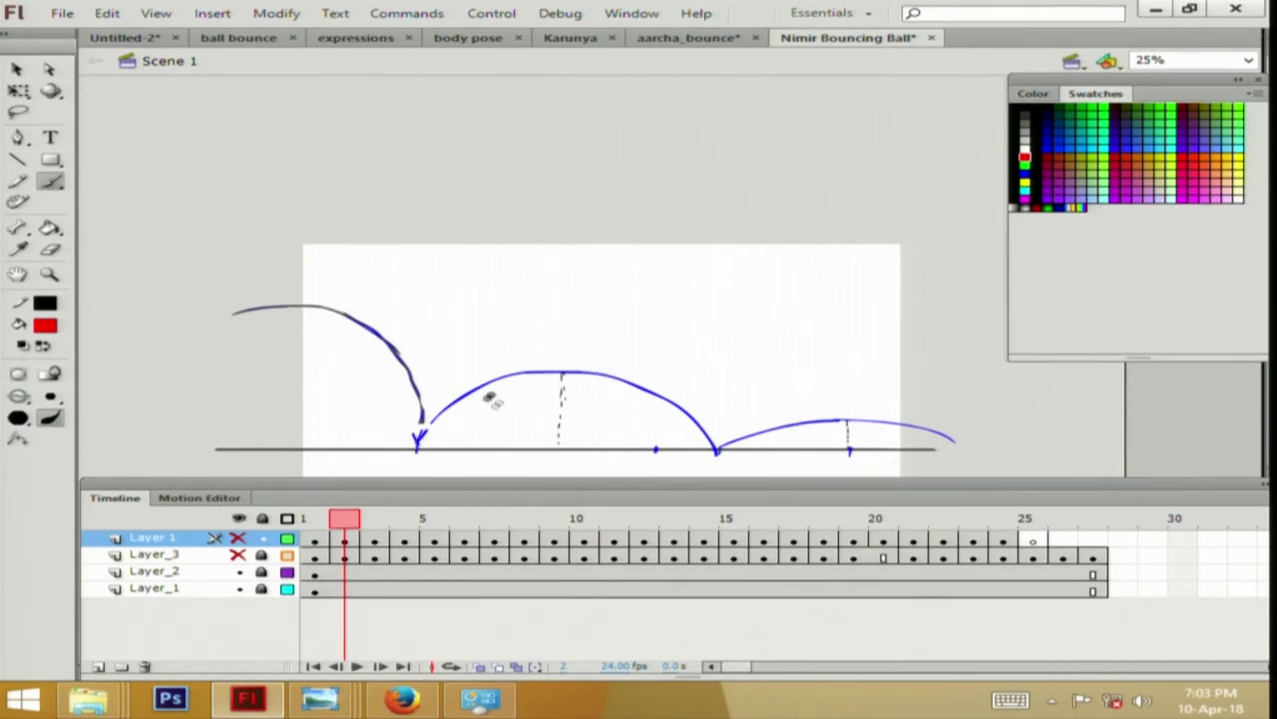
click(695, 419)
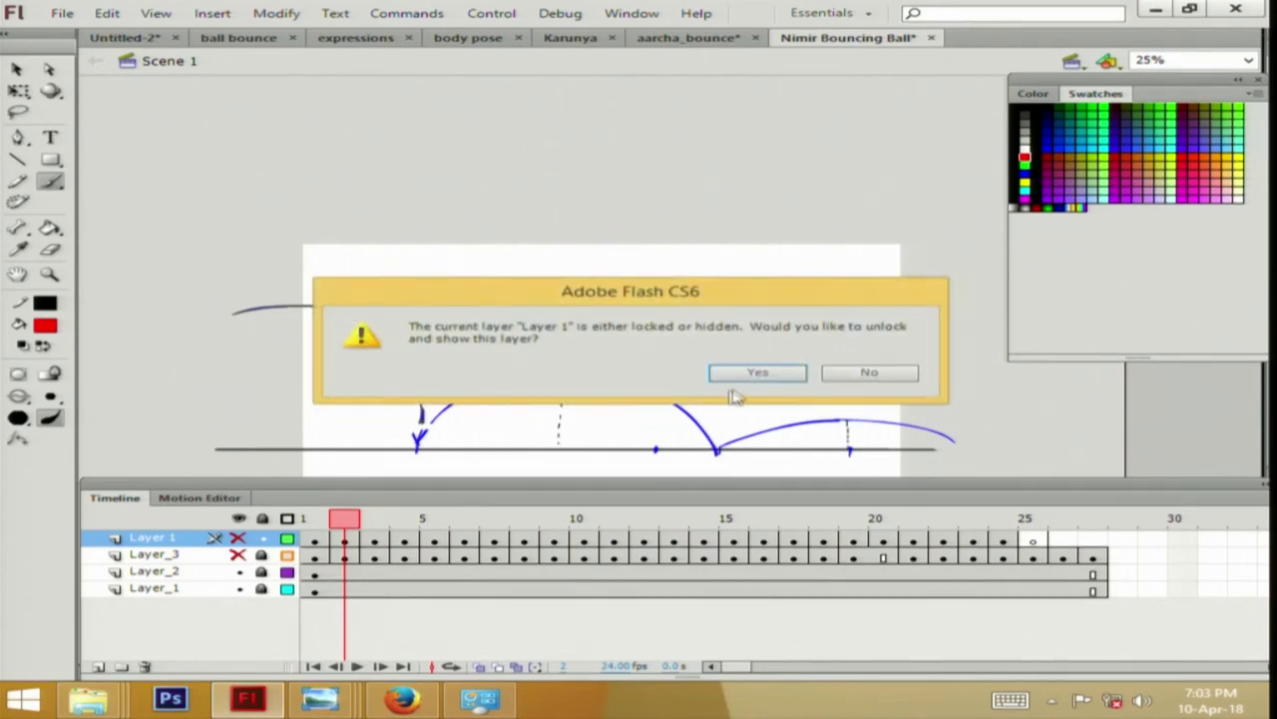
click(843, 375)
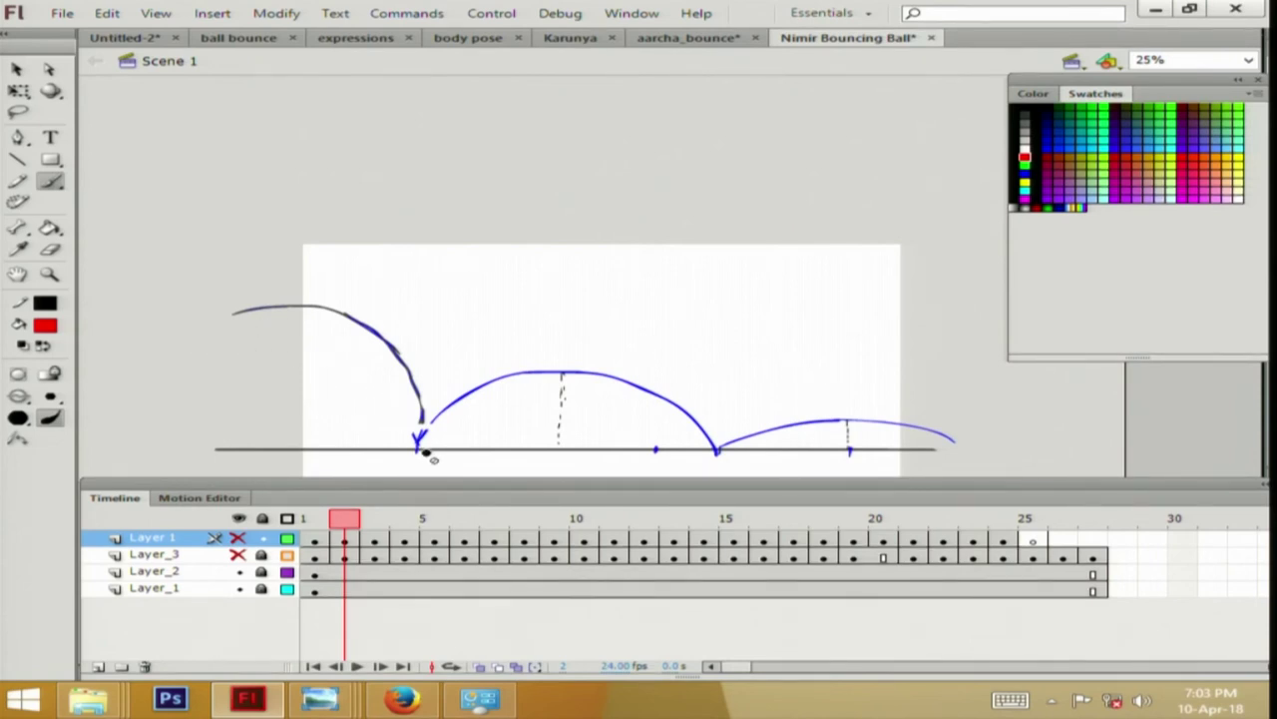
On a new top layer in frame 1, brush a red ground line with a V-shaped bounce and replace the V with two curved arcs.
drag(344, 527, 310, 527)
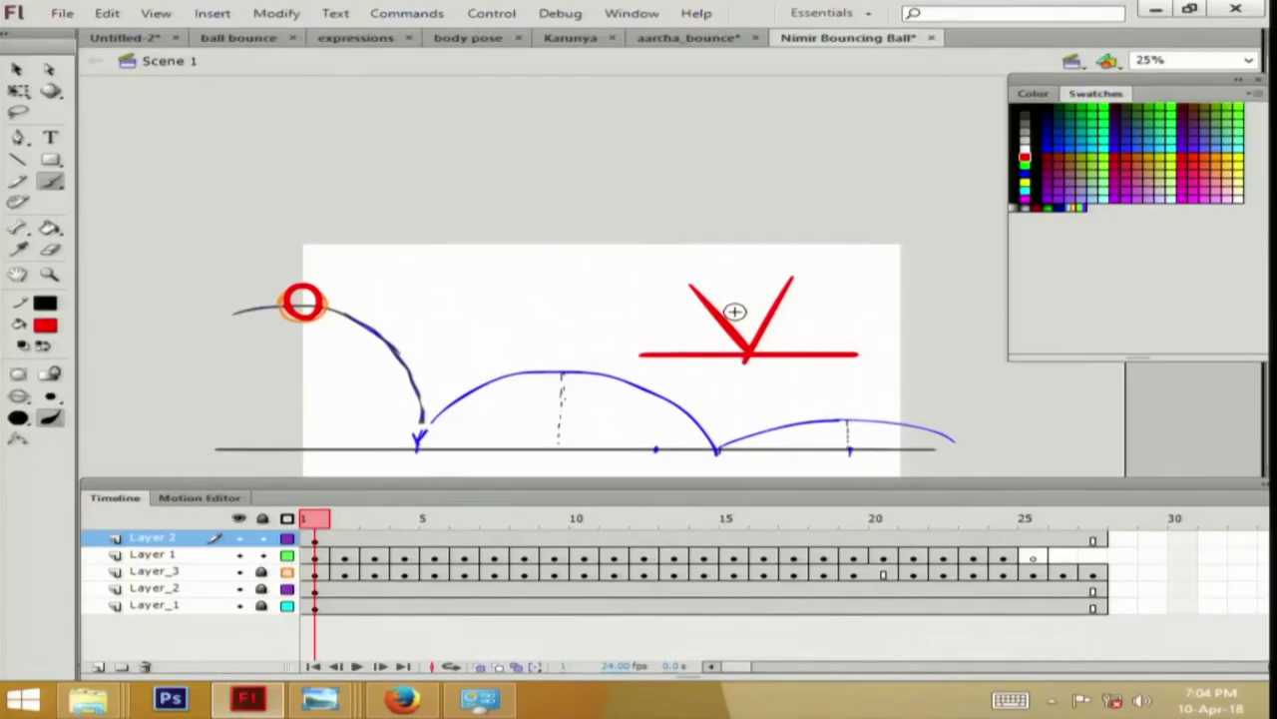
key(ctrl+z)
key(ctrl+z)
mouse_move(646, 293)
mouse_down()
mouse_move(702, 305)
mouse_move(738, 351)
mouse_move(837, 286)
mouse_up()
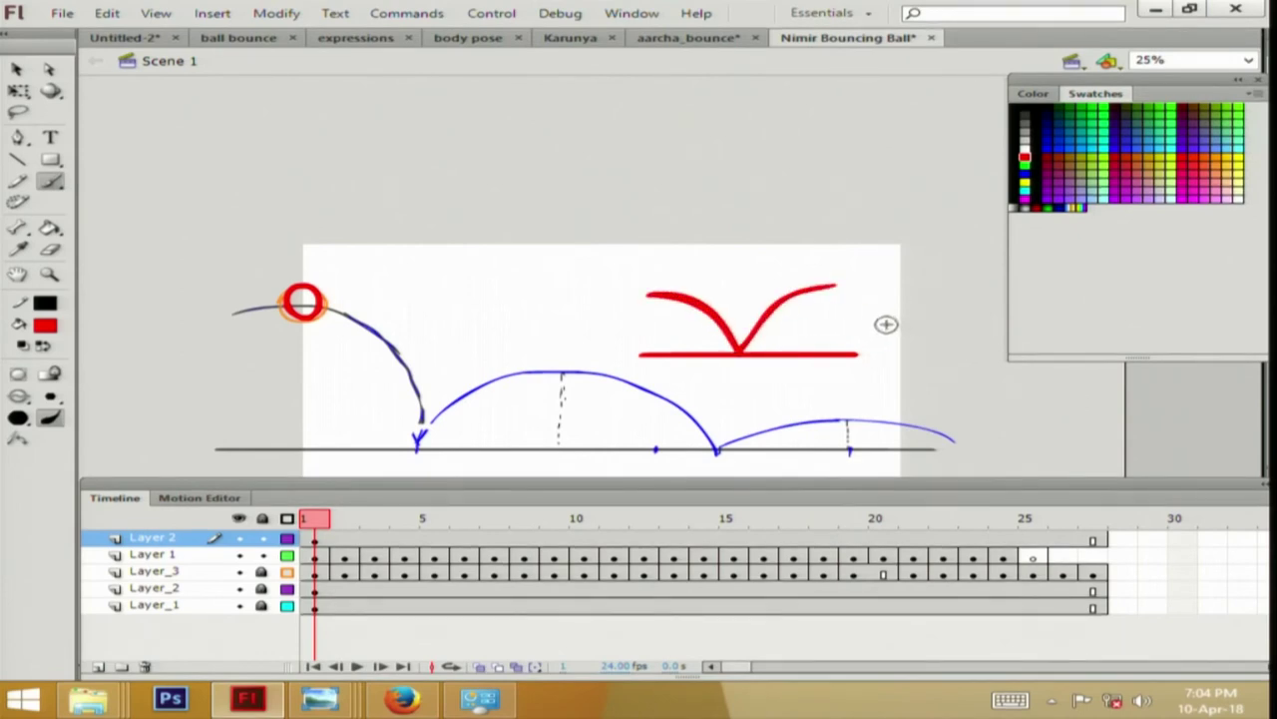
Undo the two-arc bounce sketch and brush a red ground line with a single curved arc descending to it.
key(ctrl+z)
key(ctrl+z)
key(ctrl+z)
drag(639, 361, 824, 356)
mouse_move(638, 281)
mouse_down()
mouse_move(706, 316)
mouse_move(732, 361)
mouse_up()
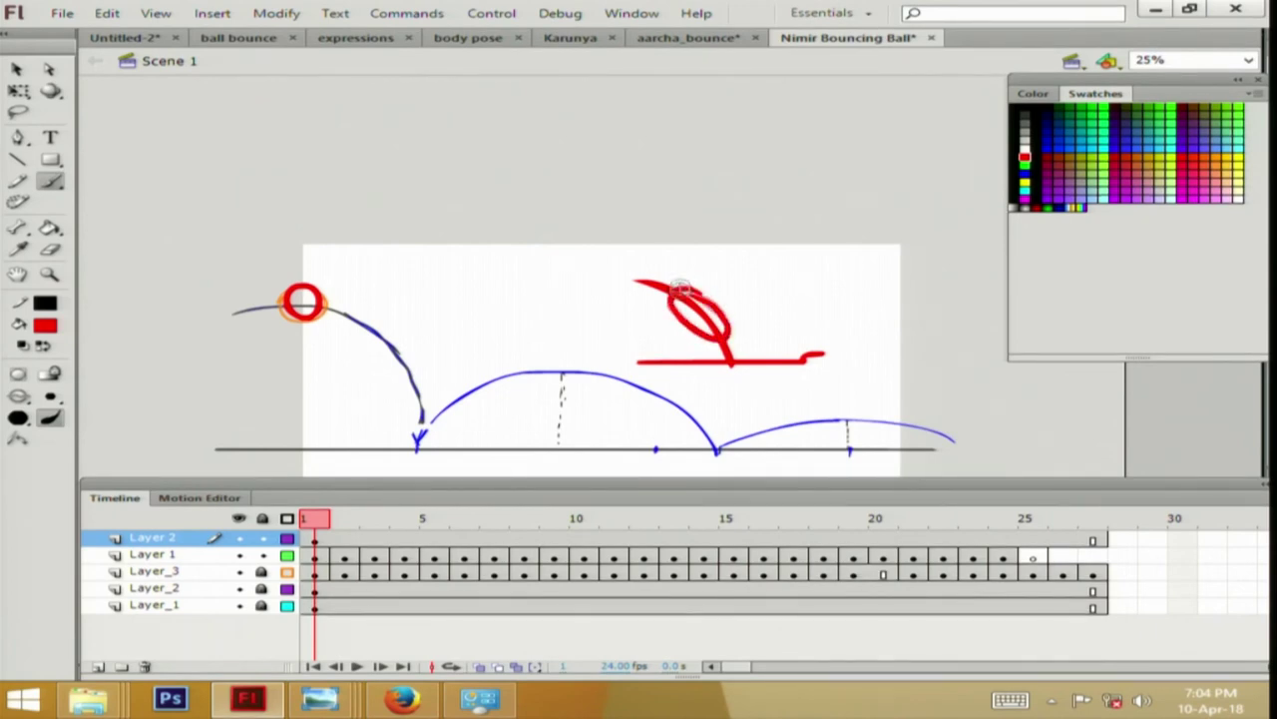
Try a horizontally stretched ball on the sketched arc, and a stretched ball tilted along the arc's direction.
key(ctrl+z)
drag(742, 315, 746, 305)
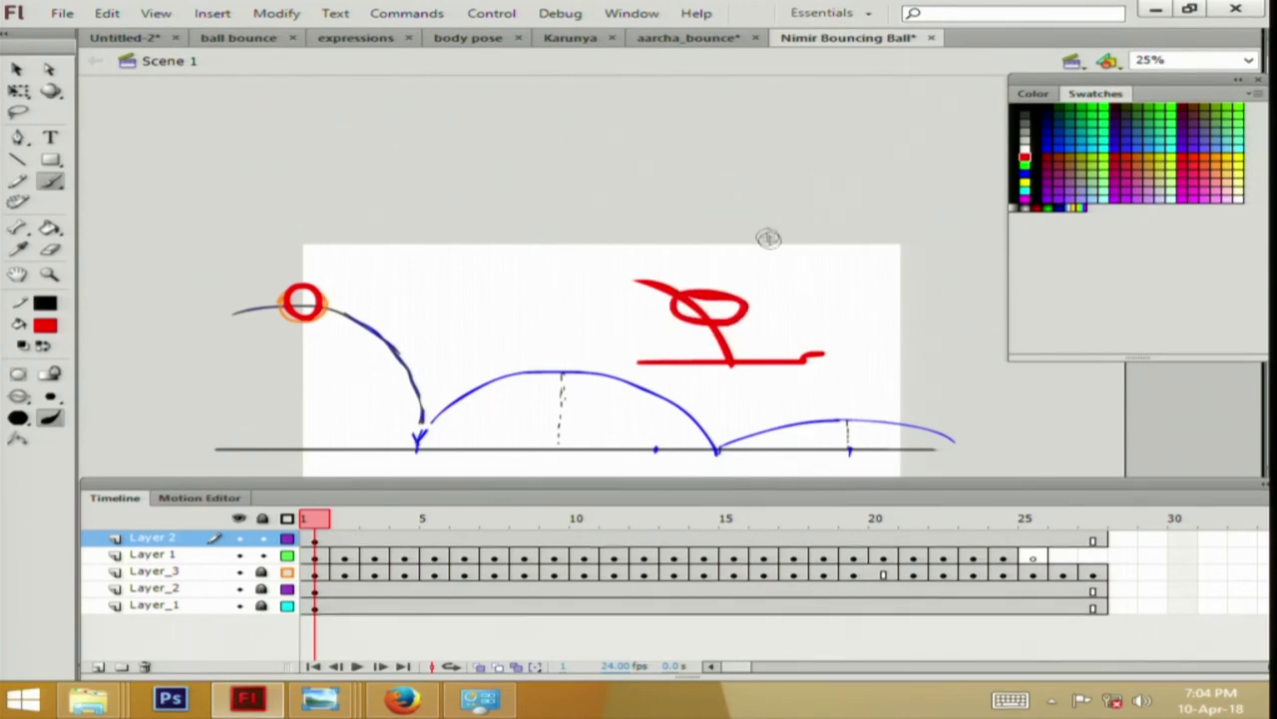
key(ctrl+z)
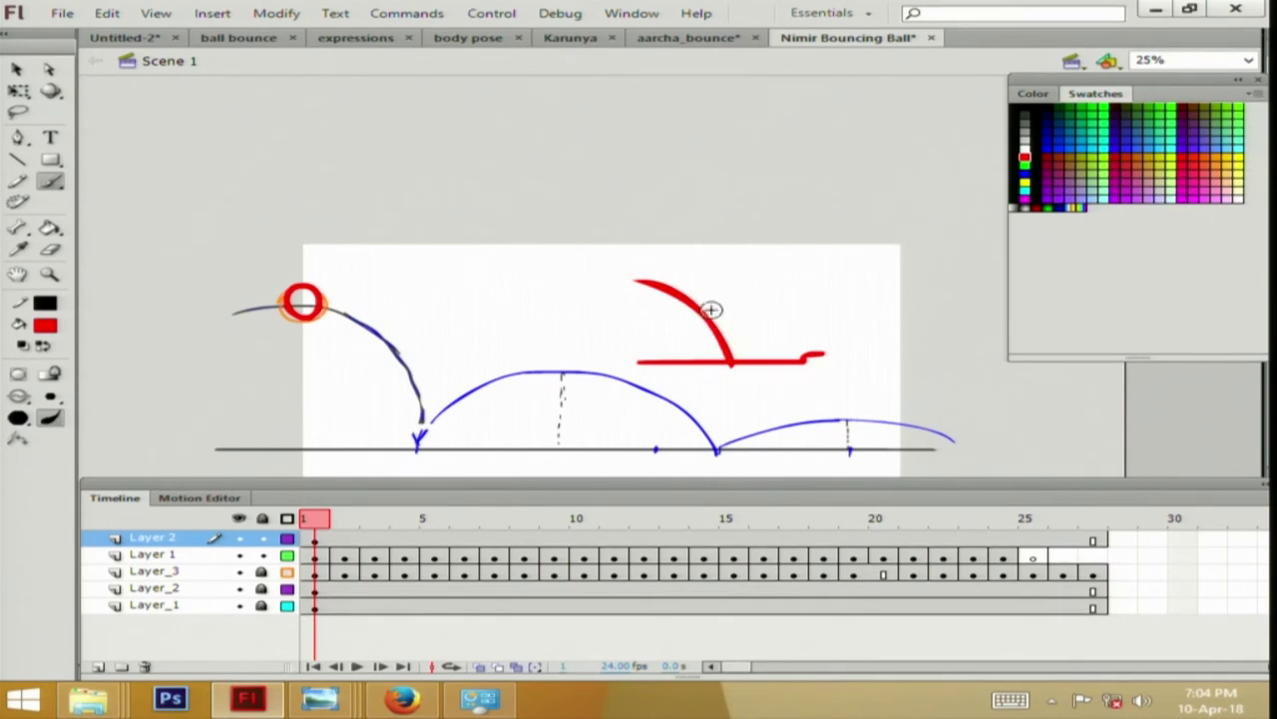
drag(705, 341, 713, 303)
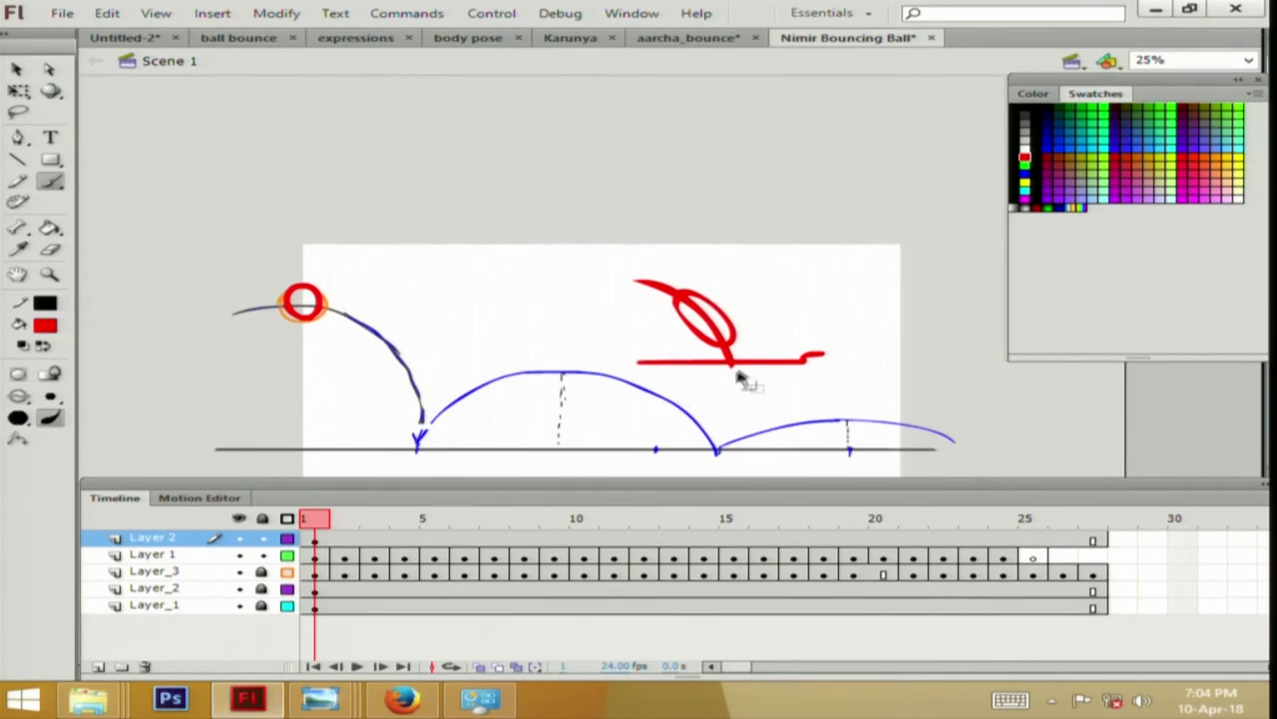
key(ctrl+z)
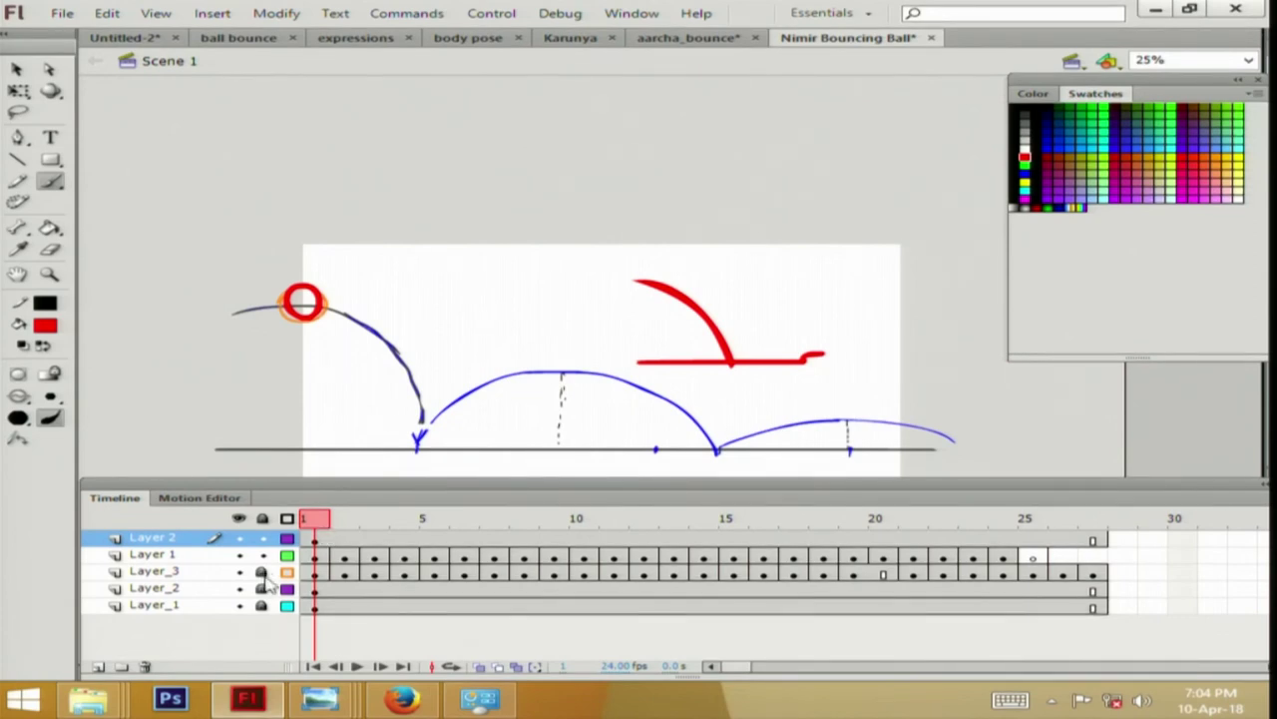
Hide Layer 2, Layer 1 and Layer_3, and scrub through the opening frames of the student's animation.
click(239, 538)
click(238, 554)
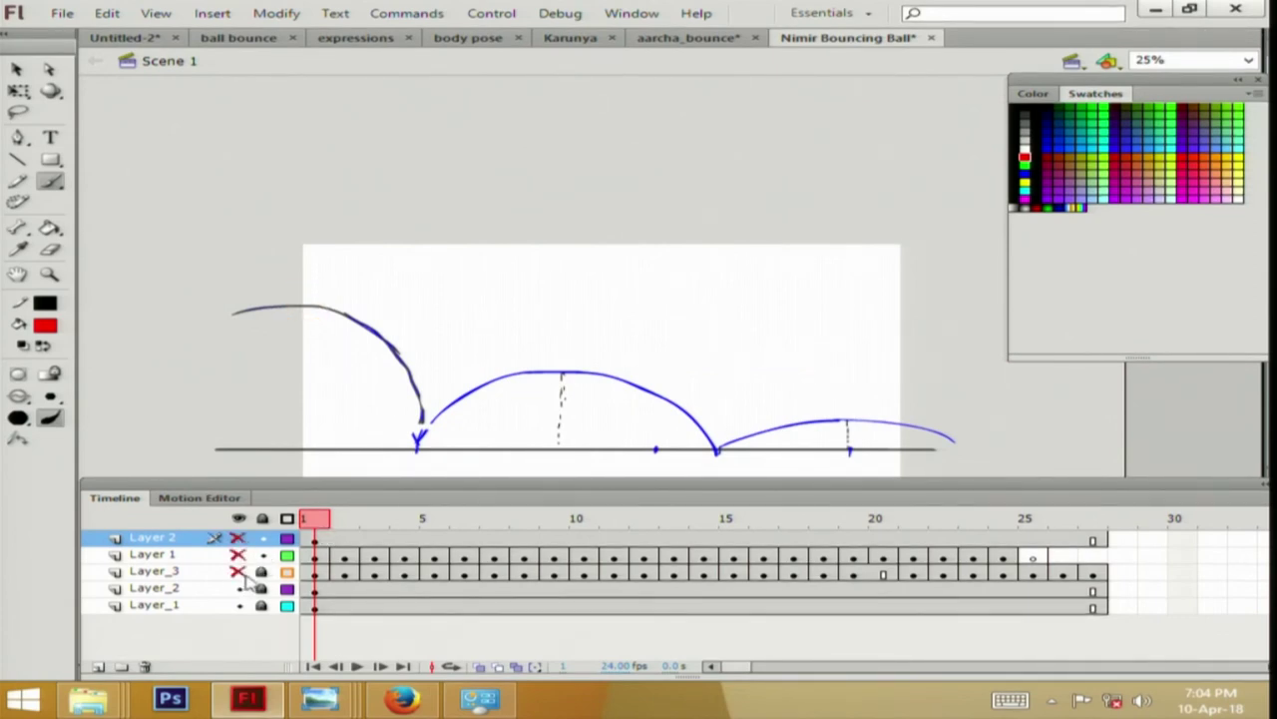
click(287, 571)
drag(339, 526, 524, 559)
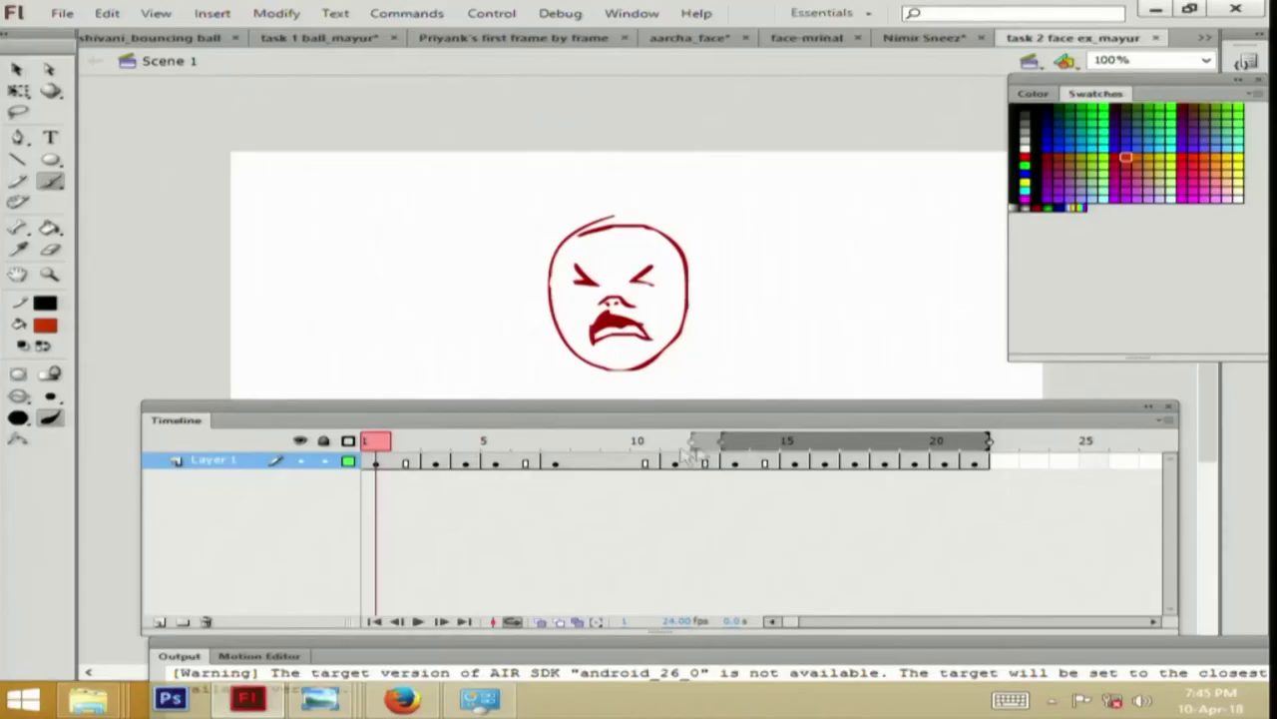
Play the student's face animation and return the playhead to frame 1.
click(427, 618)
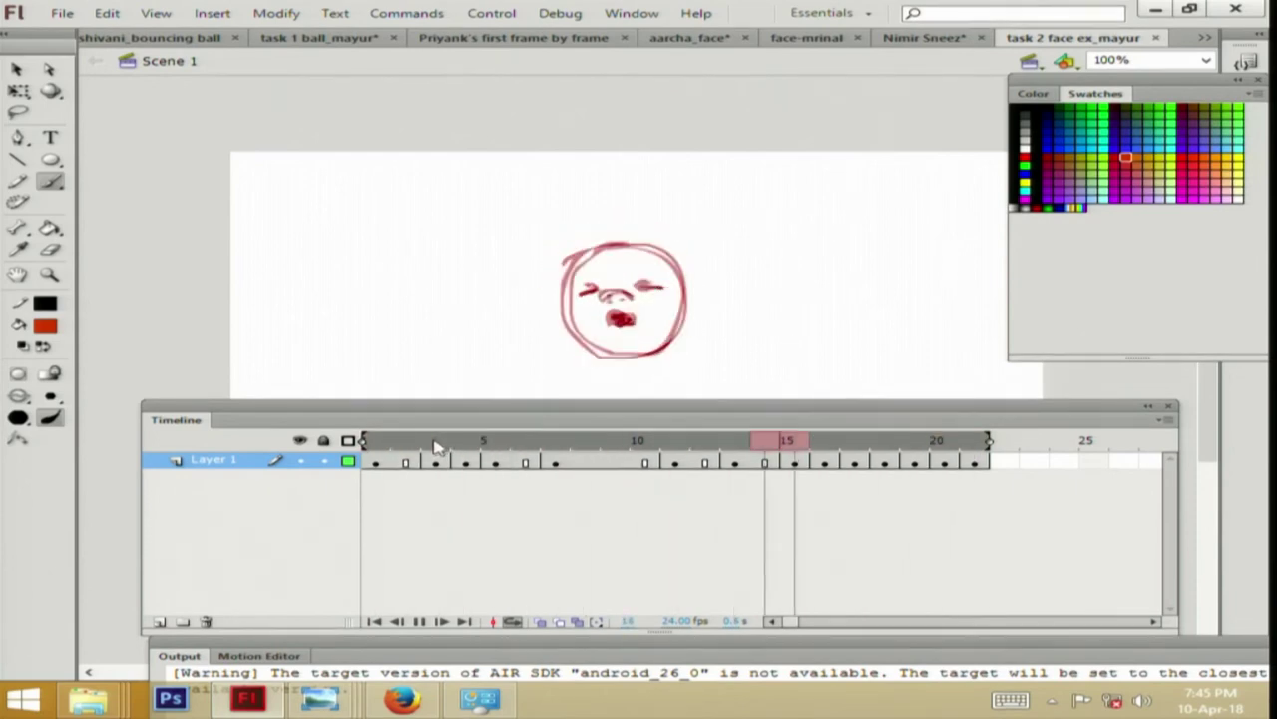
click(514, 440)
drag(514, 441, 364, 479)
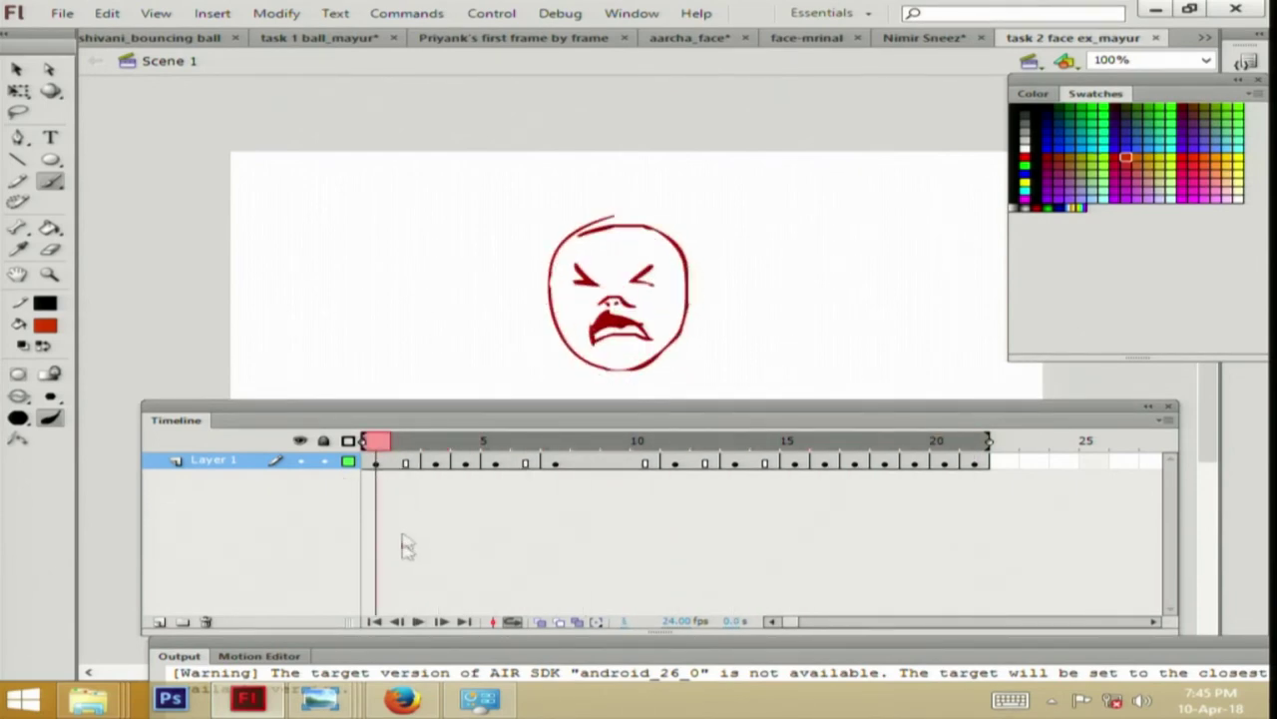
On a new layer above the outlined Layer 1, brush a red head with worried brows, dot eyes and a small open mouth in frame 1.
click(160, 621)
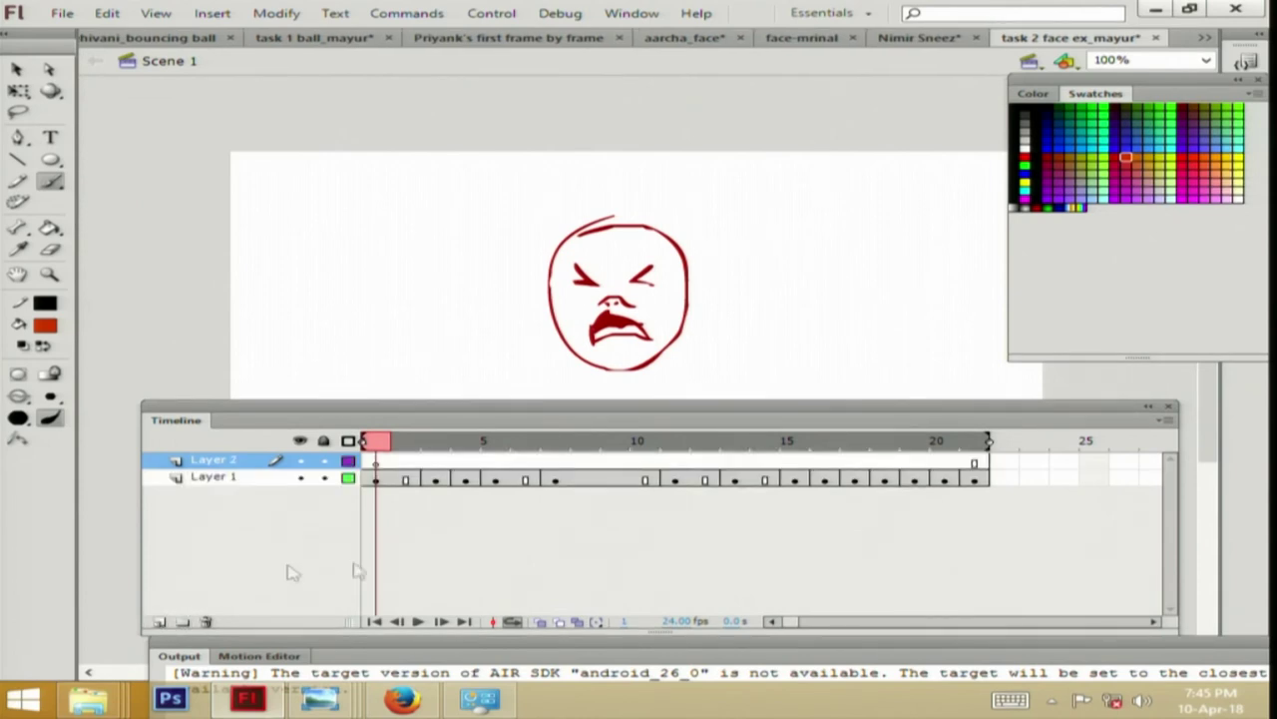
click(301, 477)
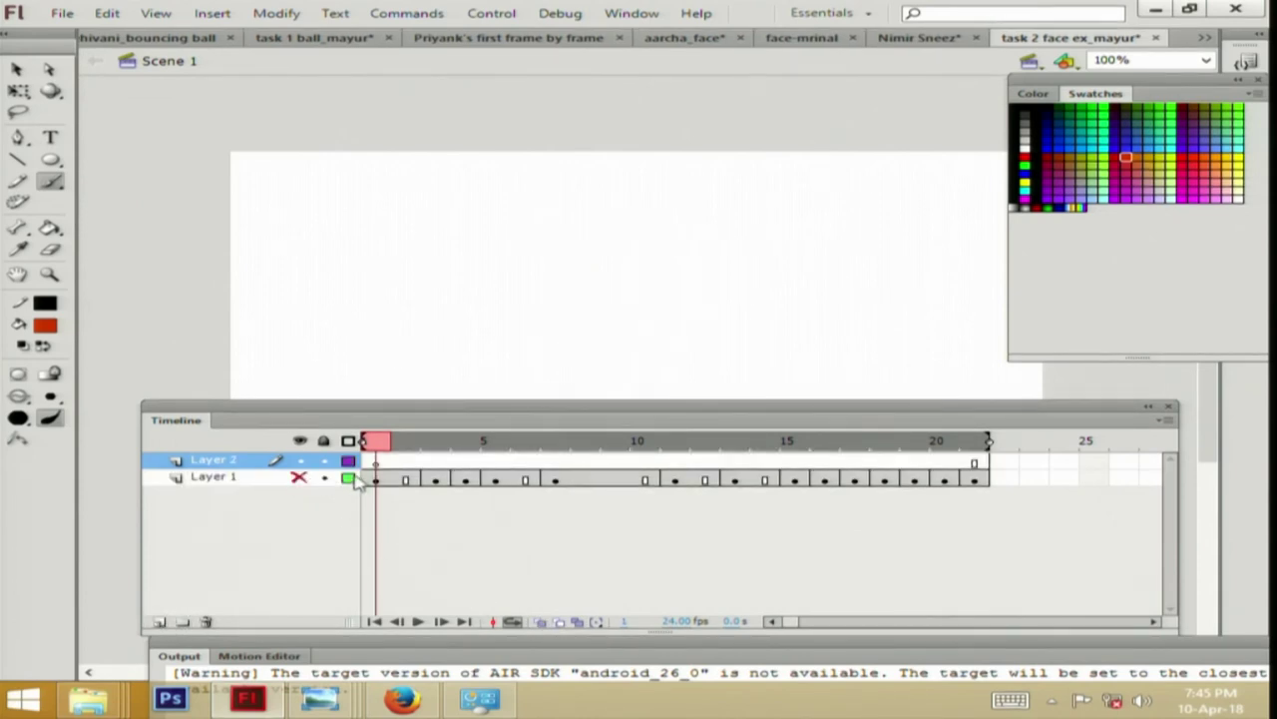
click(299, 478)
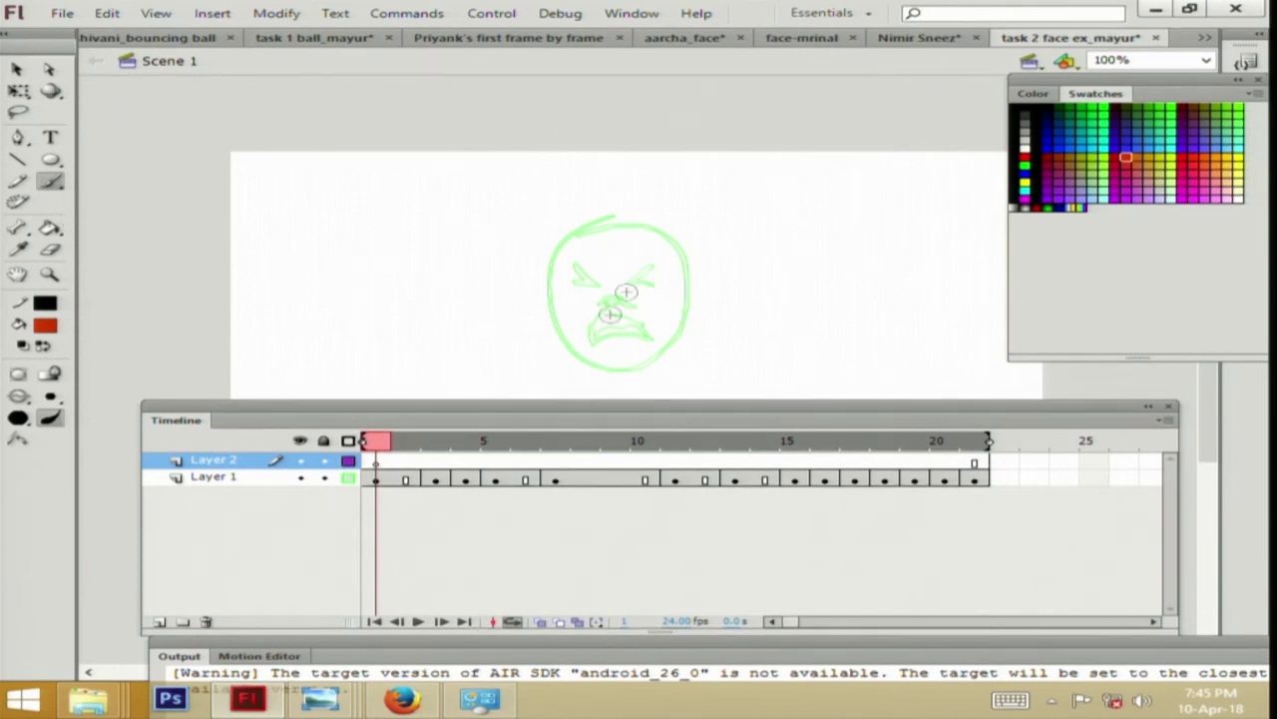
mouse_move(676, 240)
mouse_down()
mouse_move(554, 240)
mouse_move(581, 354)
mouse_move(682, 257)
mouse_up()
drag(583, 262, 660, 255)
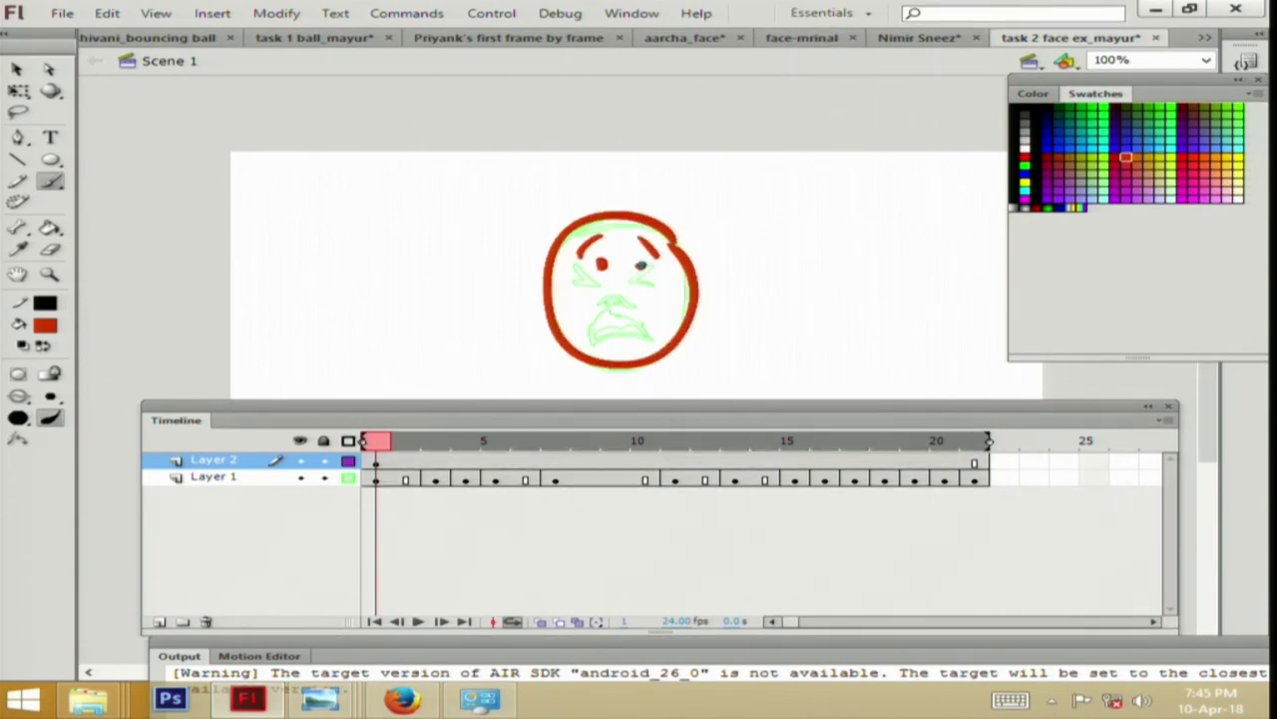
mouse_move(626, 318)
mouse_down()
mouse_move(644, 322)
mouse_move(608, 322)
mouse_up()
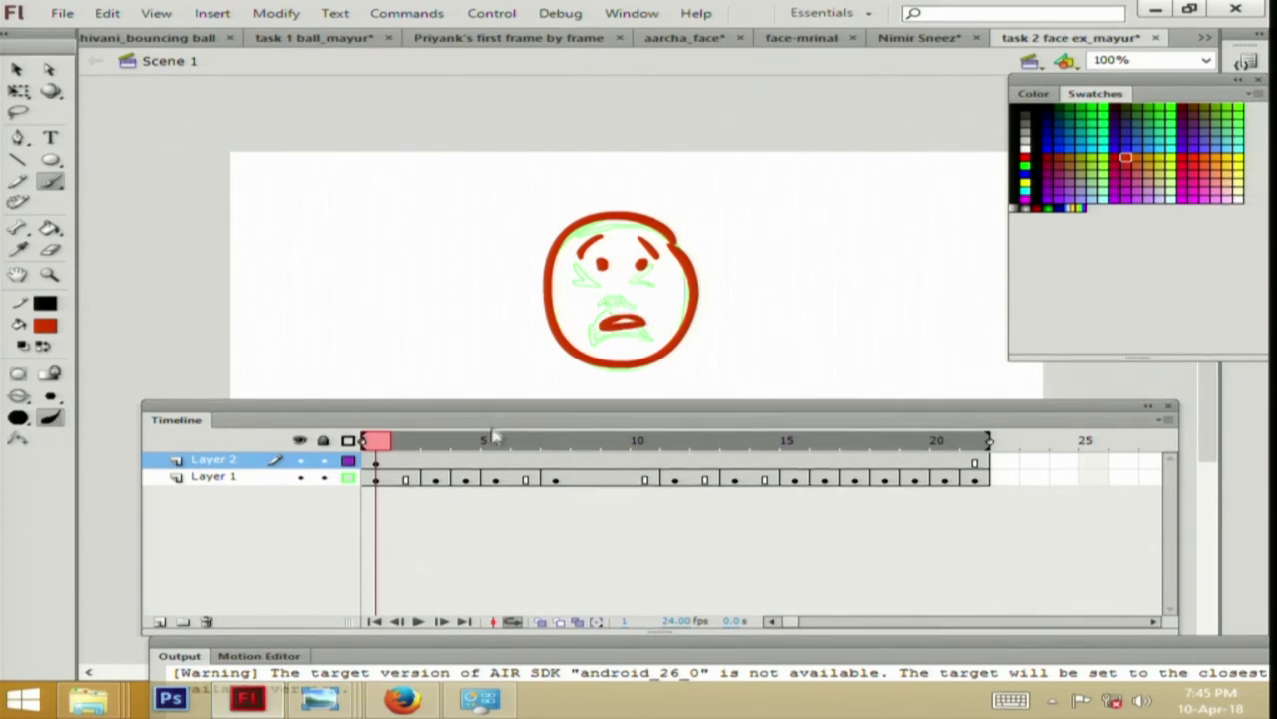
Add a blank keyframe at frame 2 of Layer 2, with onion skinning limited to frames 1–2 and Layer 1 hidden.
key(F7)
click(540, 621)
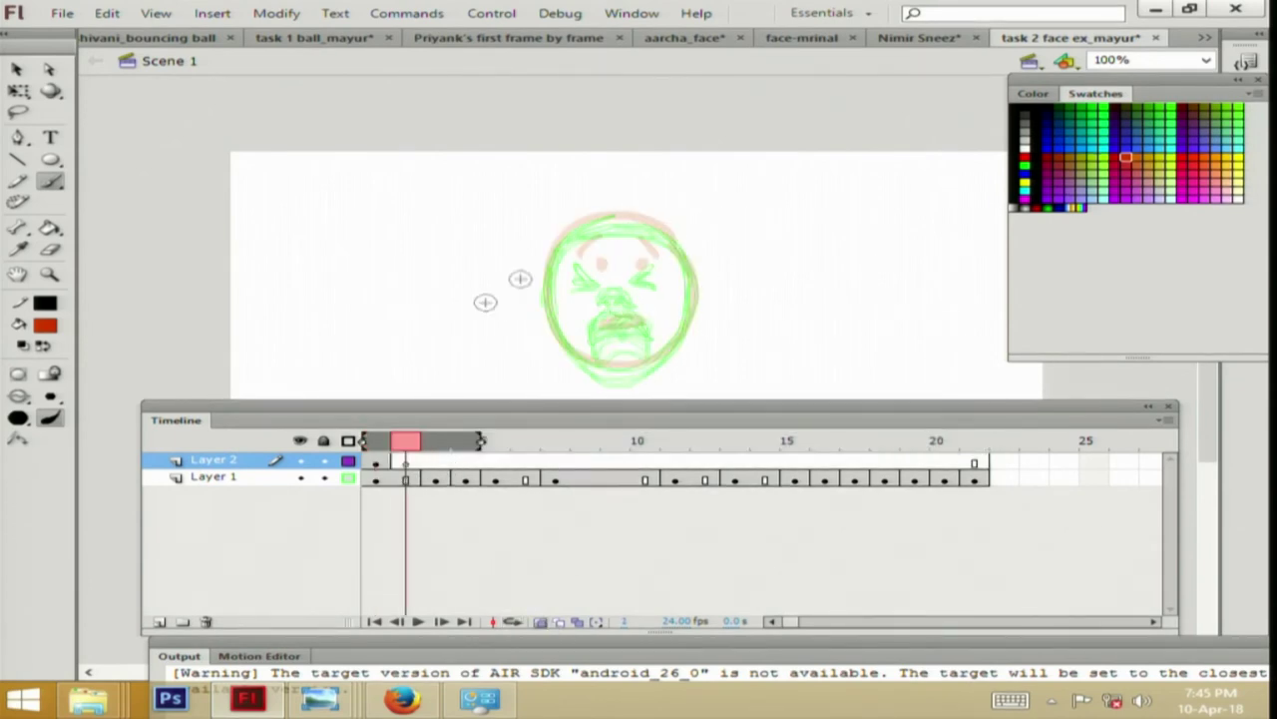
drag(481, 441, 420, 441)
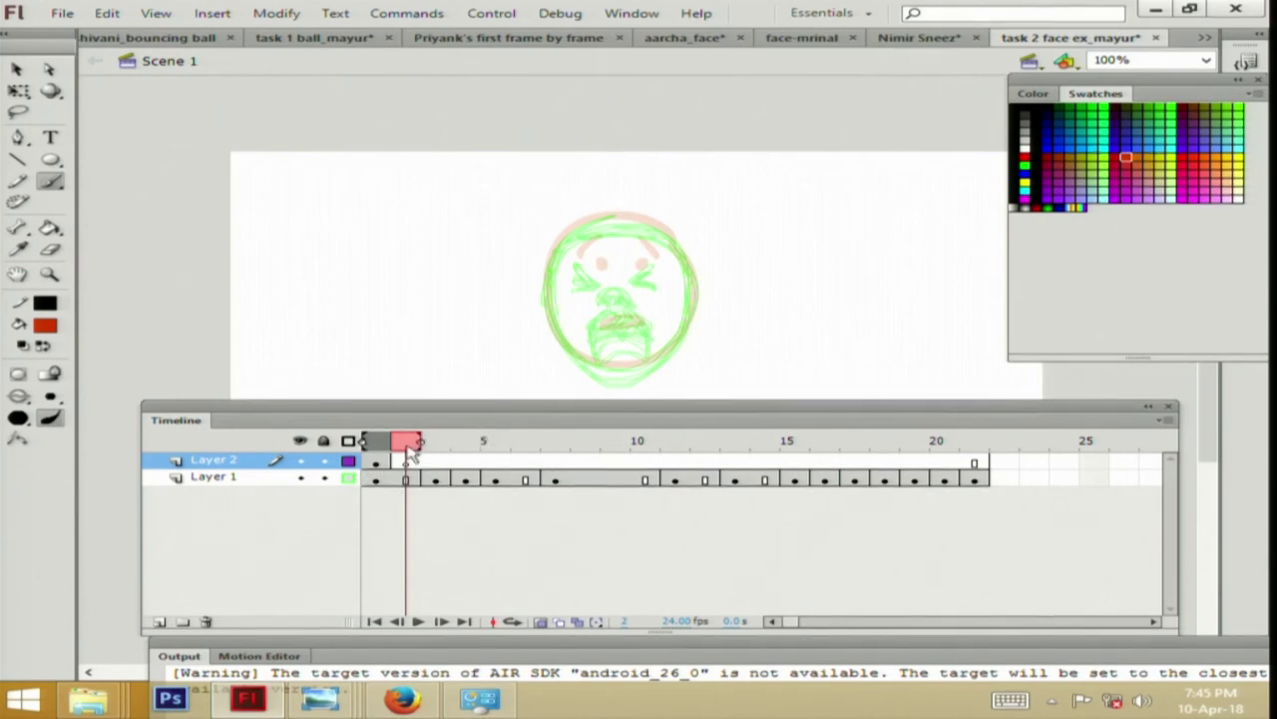
click(300, 477)
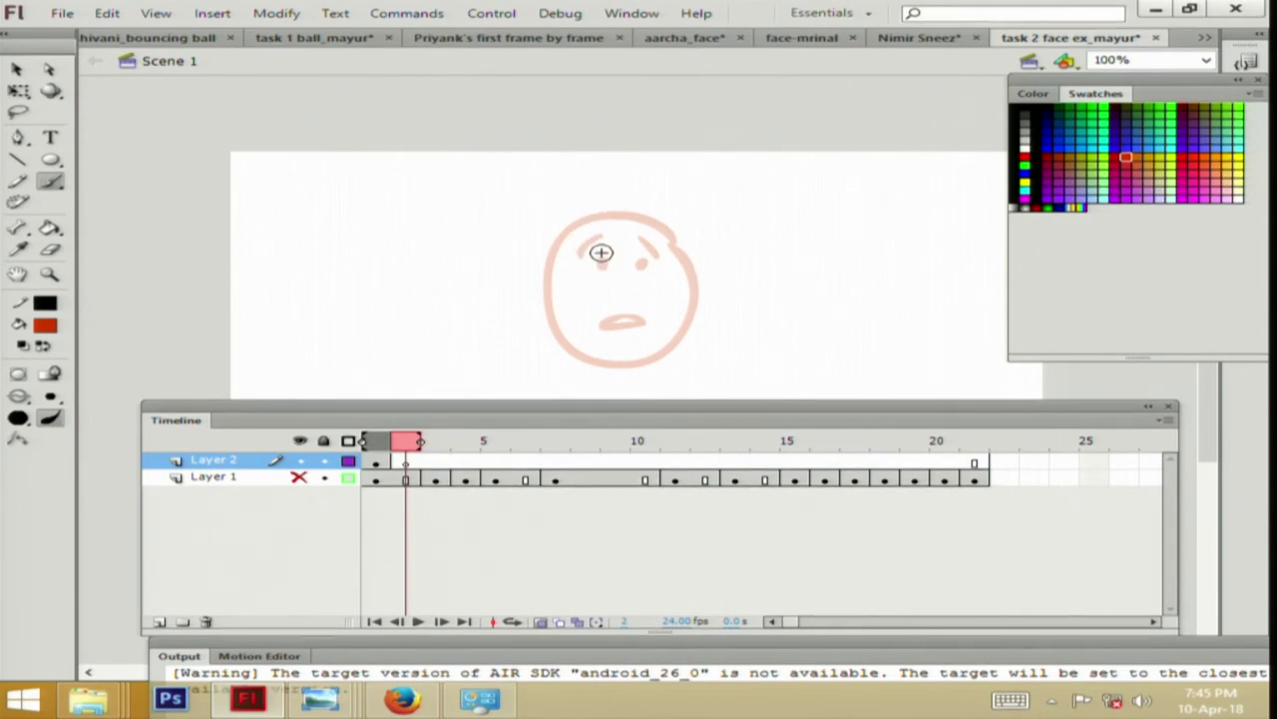
In frame 2, brush lowered brows, closed slanted eyes, a flat filled mouth and the head outline over the onion-skinned face.
mouse_move(634, 256)
mouse_down()
mouse_move(659, 253)
mouse_move(633, 272)
mouse_up()
drag(627, 318, 647, 318)
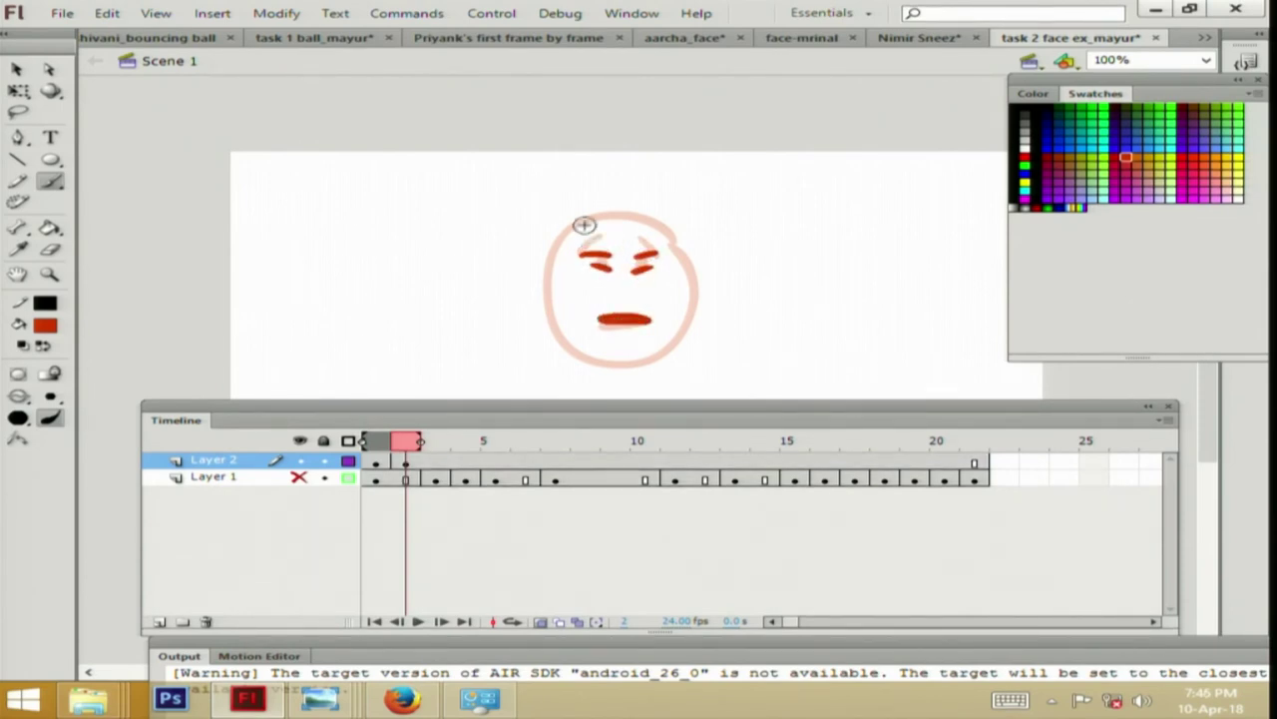
mouse_move(545, 271)
mouse_down()
mouse_move(546, 315)
mouse_move(604, 367)
mouse_up()
mouse_move(577, 227)
mouse_down()
mouse_move(618, 218)
mouse_move(677, 230)
mouse_move(705, 295)
mouse_up()
key(ctrl+z)
mouse_move(649, 223)
mouse_down()
mouse_move(680, 259)
mouse_move(683, 308)
mouse_move(692, 298)
mouse_move(678, 326)
mouse_move(619, 365)
mouse_move(573, 367)
mouse_up()
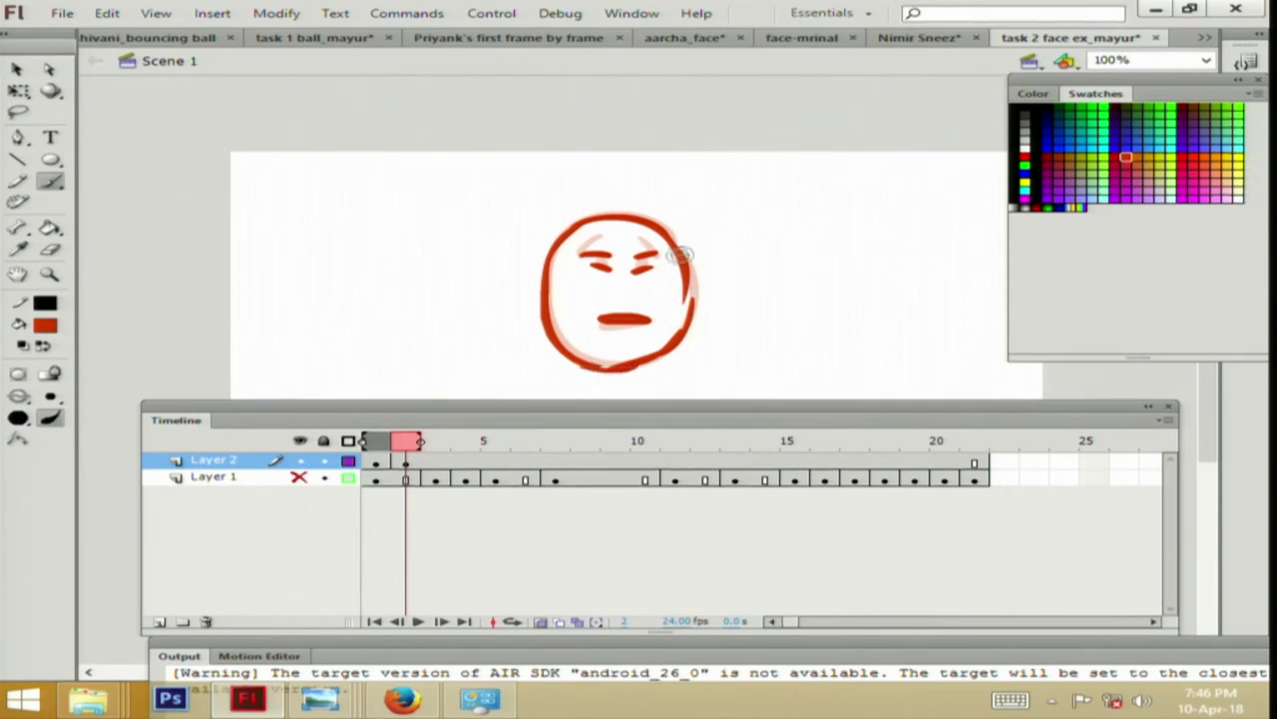
Add a blank keyframe at frame 3 and brush frowning brows, narrow closed eyes, a thin straight mouth and the head outline.
key(F7)
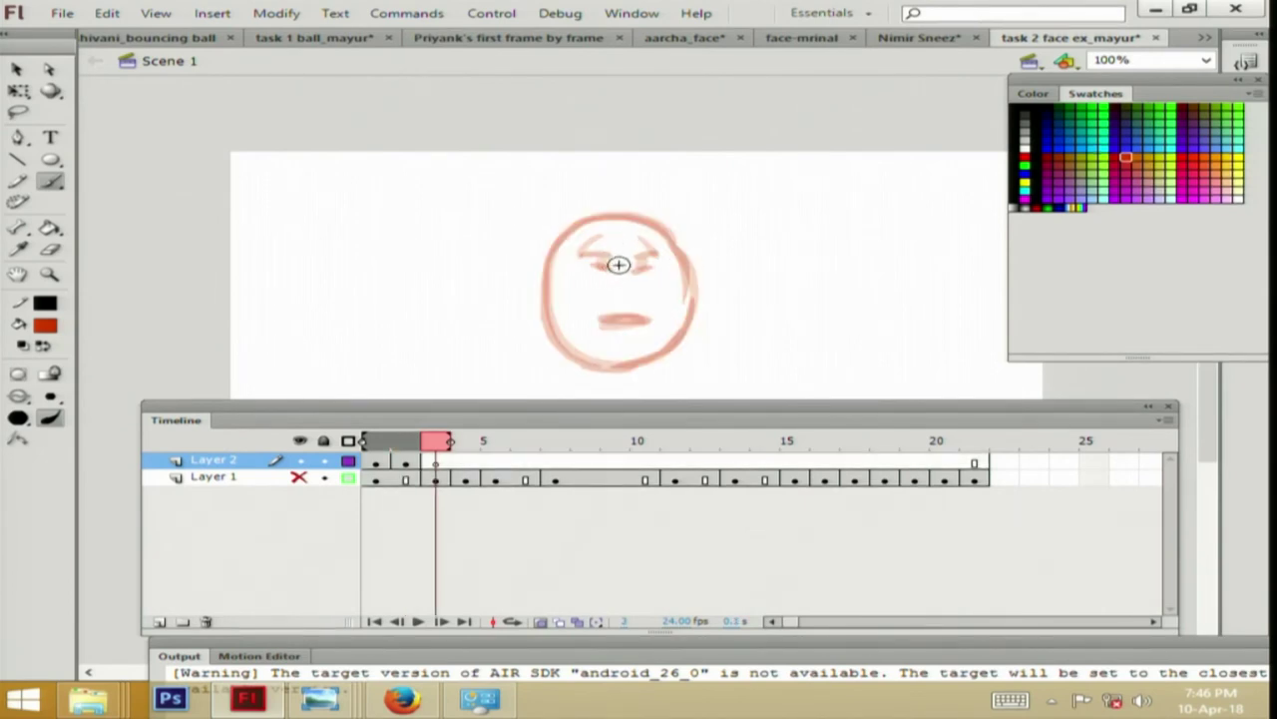
drag(586, 257, 657, 256)
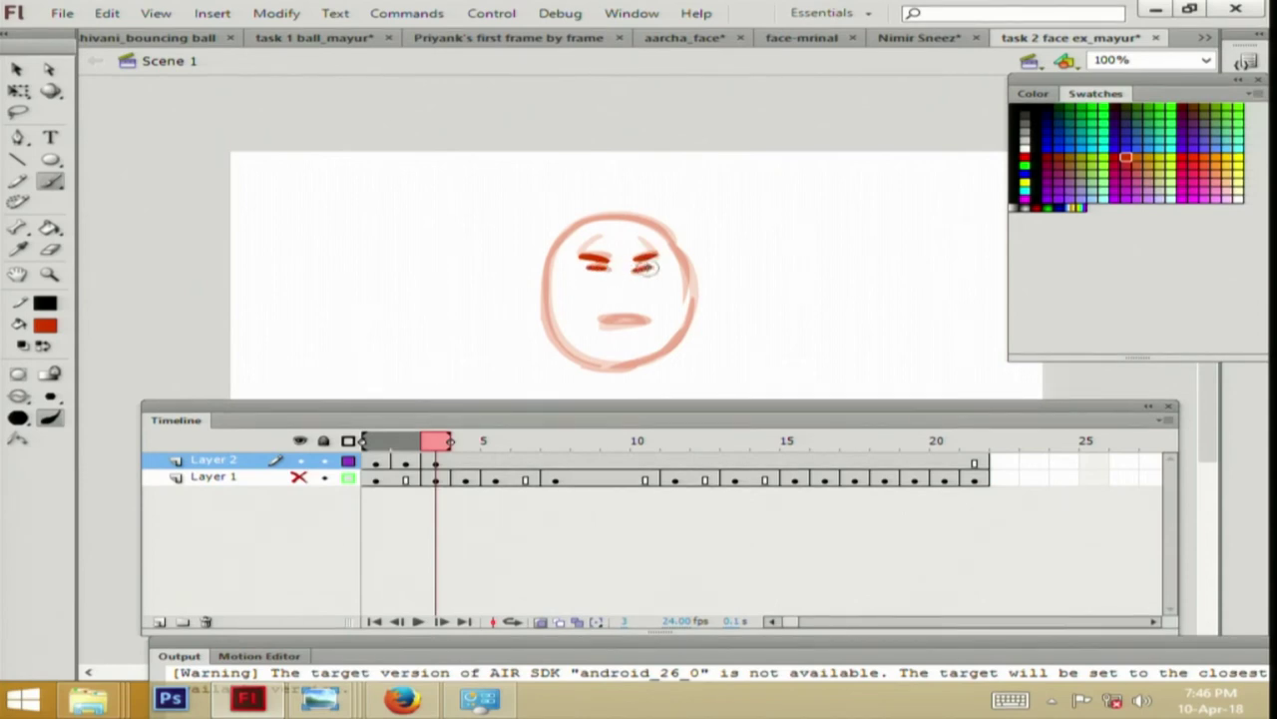
mouse_move(561, 240)
mouse_down()
mouse_move(549, 303)
mouse_move(575, 349)
mouse_move(600, 217)
mouse_move(675, 323)
mouse_move(605, 356)
mouse_move(640, 360)
mouse_up()
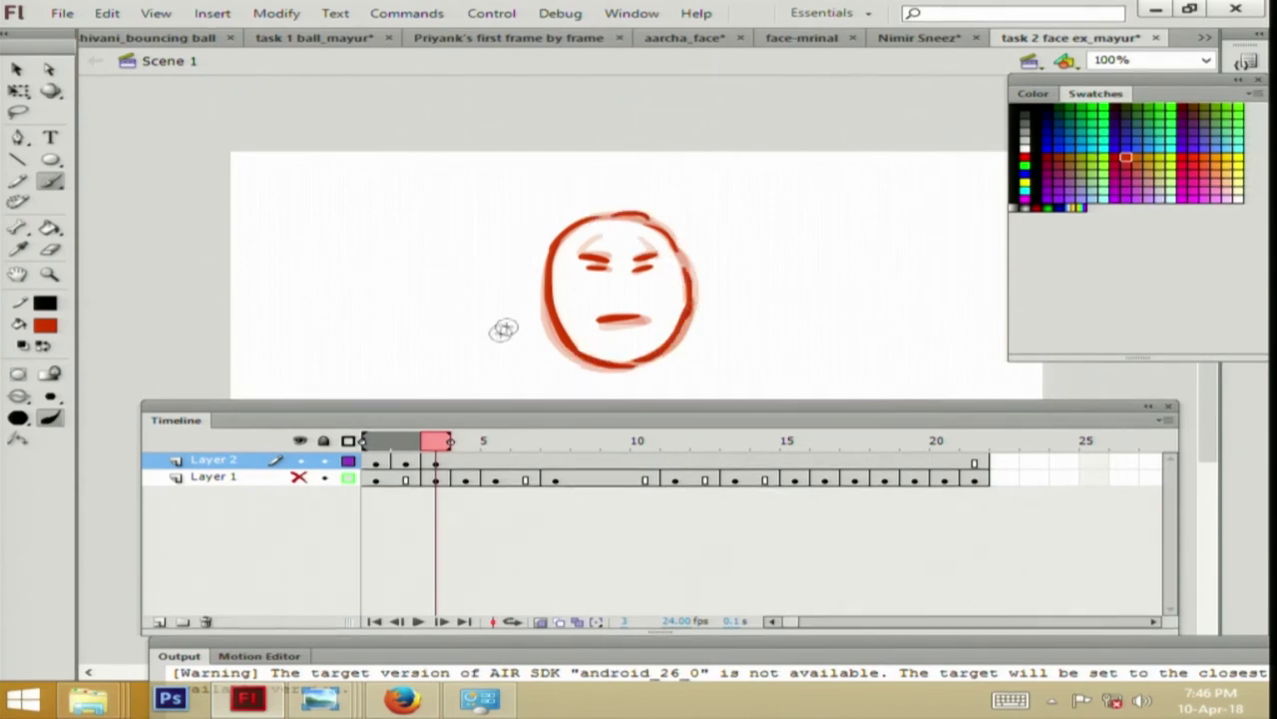
Add a blank keyframe at frame 4 and brush raised brows, half-open eyes, a small curved mouth and the head outline.
key(F7)
drag(632, 218, 657, 237)
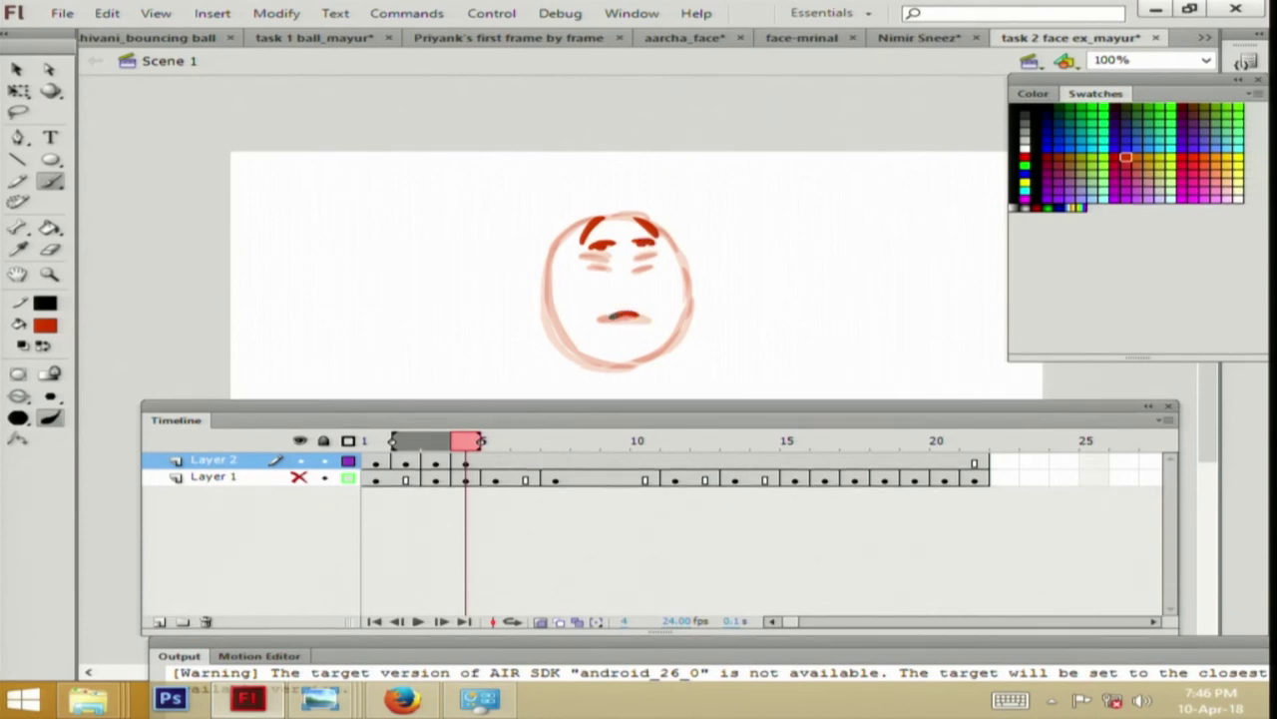
drag(570, 225, 554, 311)
drag(554, 243, 591, 214)
mouse_move(671, 236)
mouse_down()
mouse_move(694, 298)
mouse_move(671, 343)
mouse_up()
drag(555, 308, 605, 369)
drag(678, 338, 650, 361)
Add a blank keyframe at frame 5 and brush higher brows and eyes, a rounder open mouth and the head outline in short strokes.
key(F7)
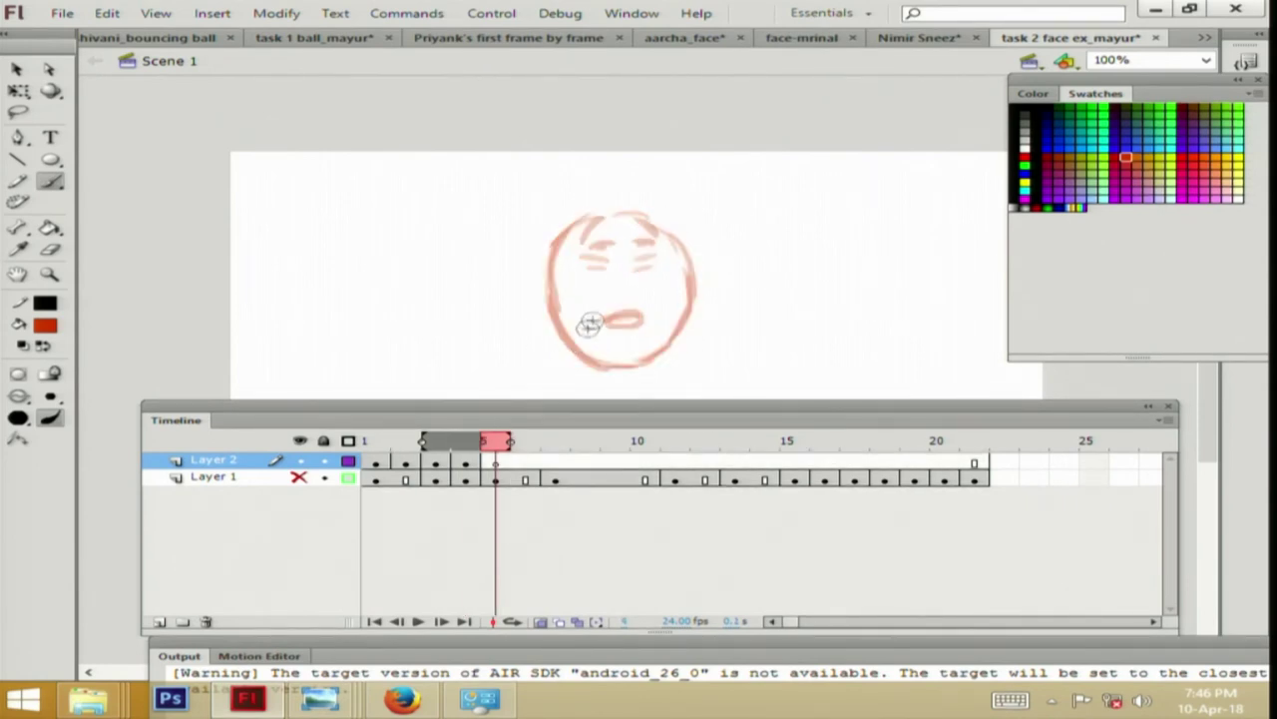
mouse_move(586, 227)
mouse_down()
mouse_move(602, 203)
mouse_move(659, 219)
mouse_up()
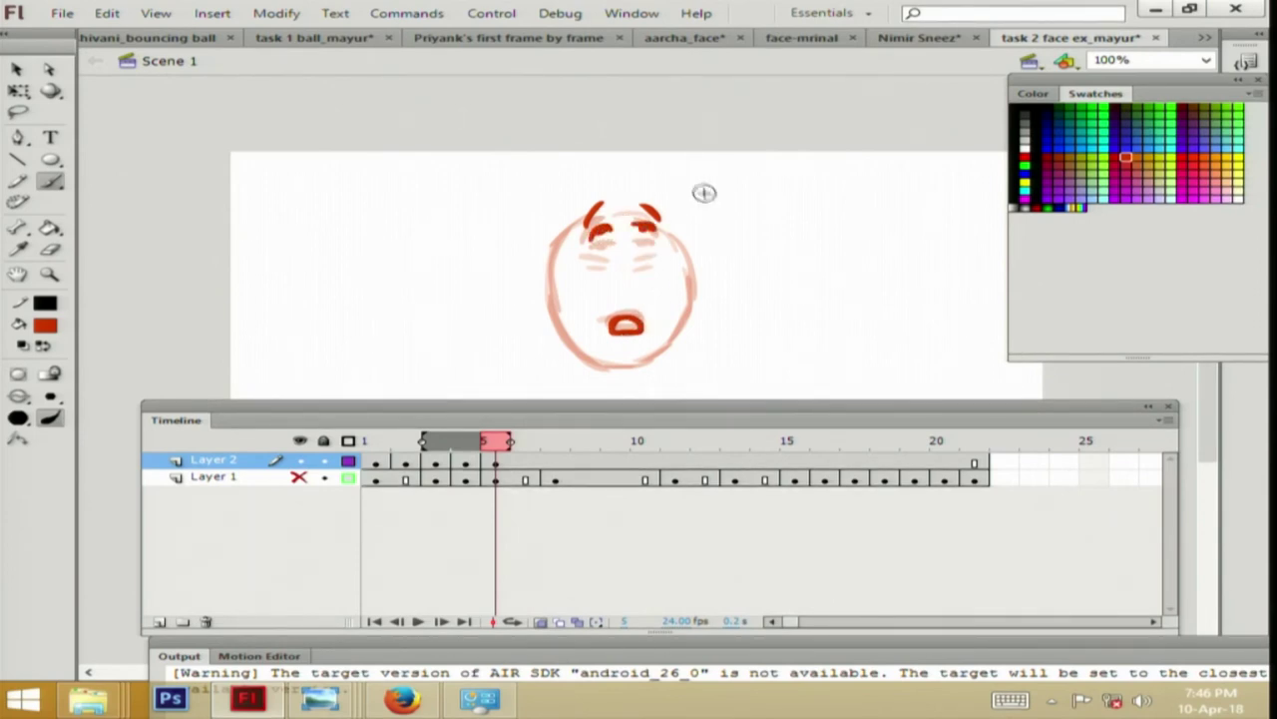
drag(568, 216, 552, 310)
mouse_move(671, 229)
mouse_down()
mouse_move(690, 277)
mouse_move(676, 337)
mouse_up()
mouse_move(561, 335)
mouse_down()
mouse_move(604, 368)
mouse_move(635, 369)
mouse_up()
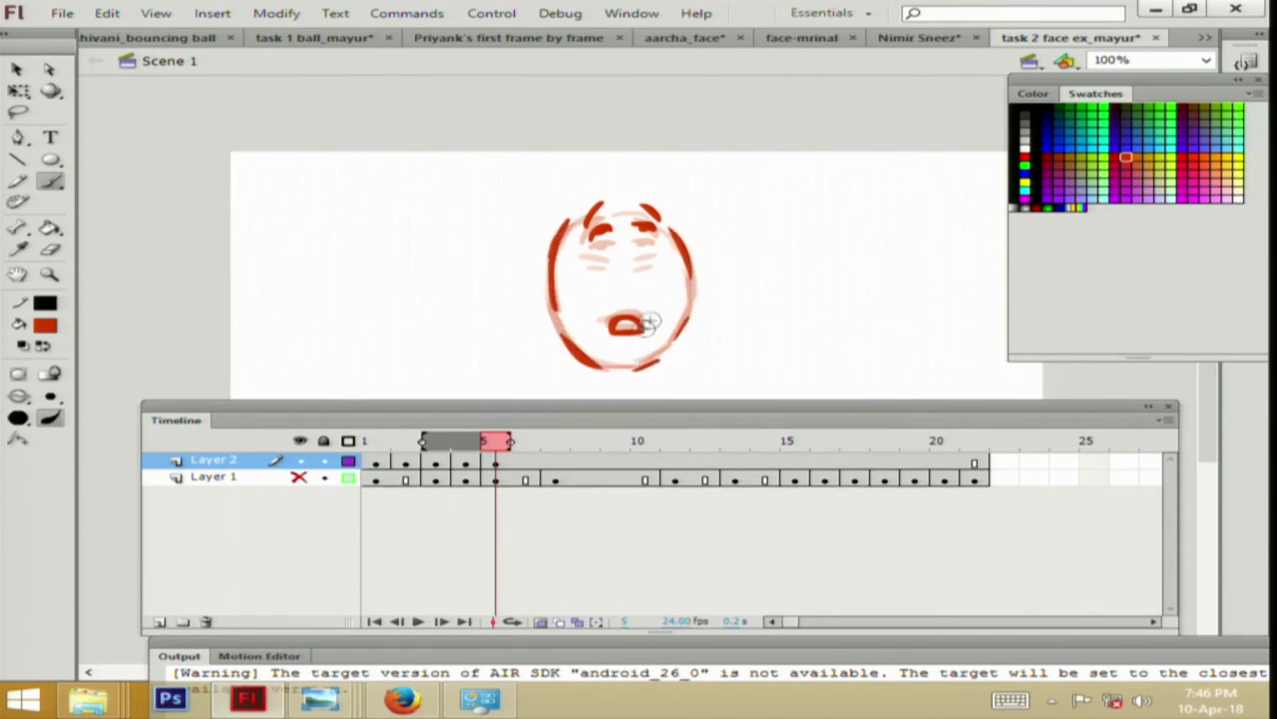
Add a blank keyframe at frame 6 and brush lower slanted brows, half-closed eyes and a flatter open mouth.
key(F7)
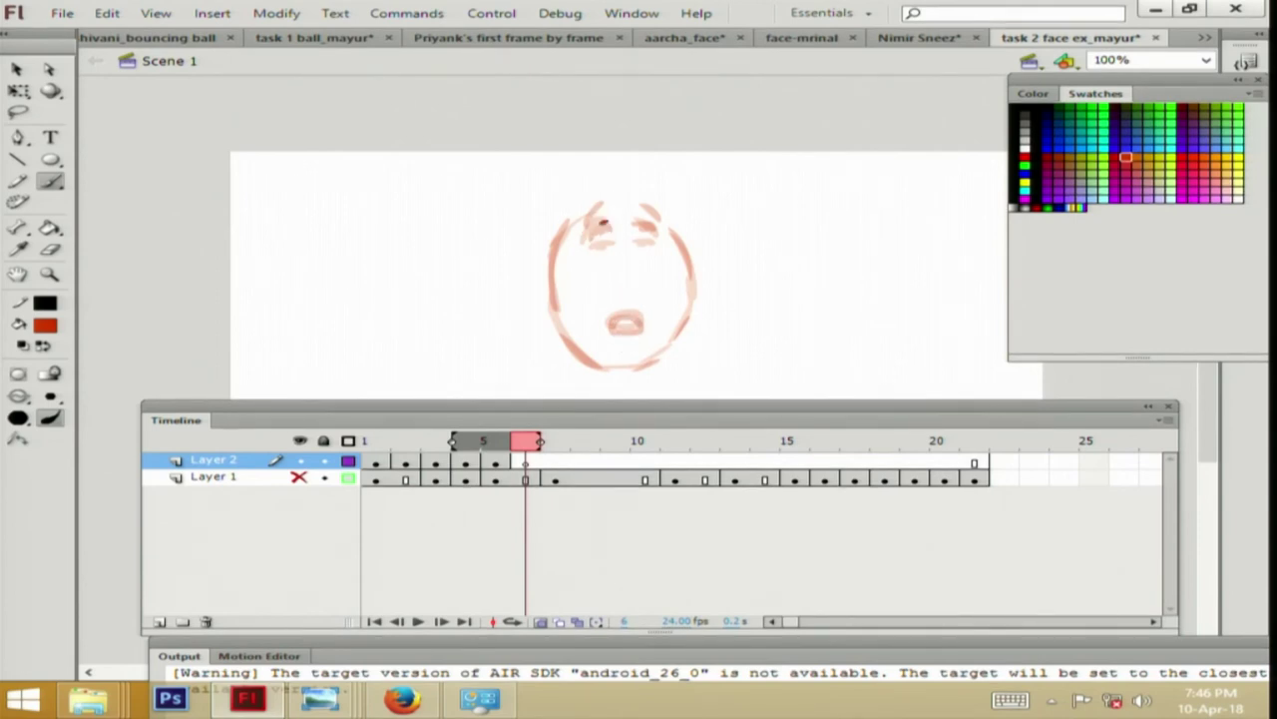
drag(640, 225, 656, 239)
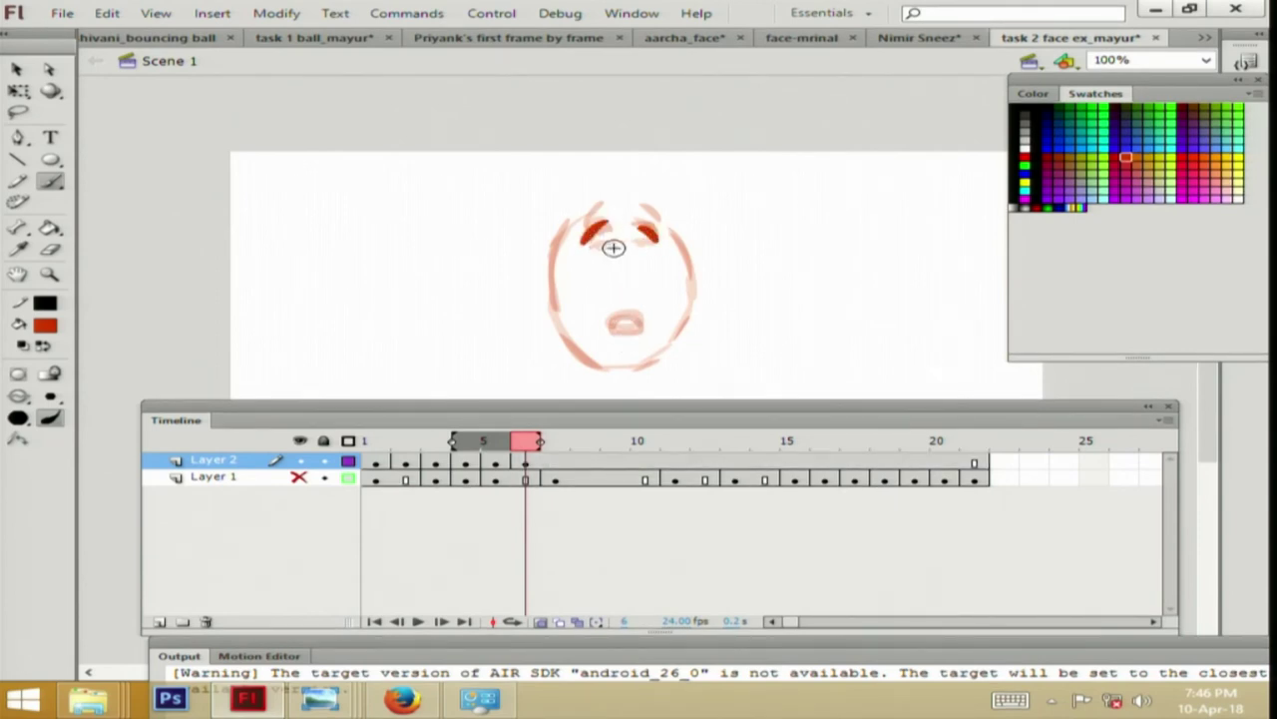
drag(635, 249, 661, 249)
drag(642, 333, 642, 324)
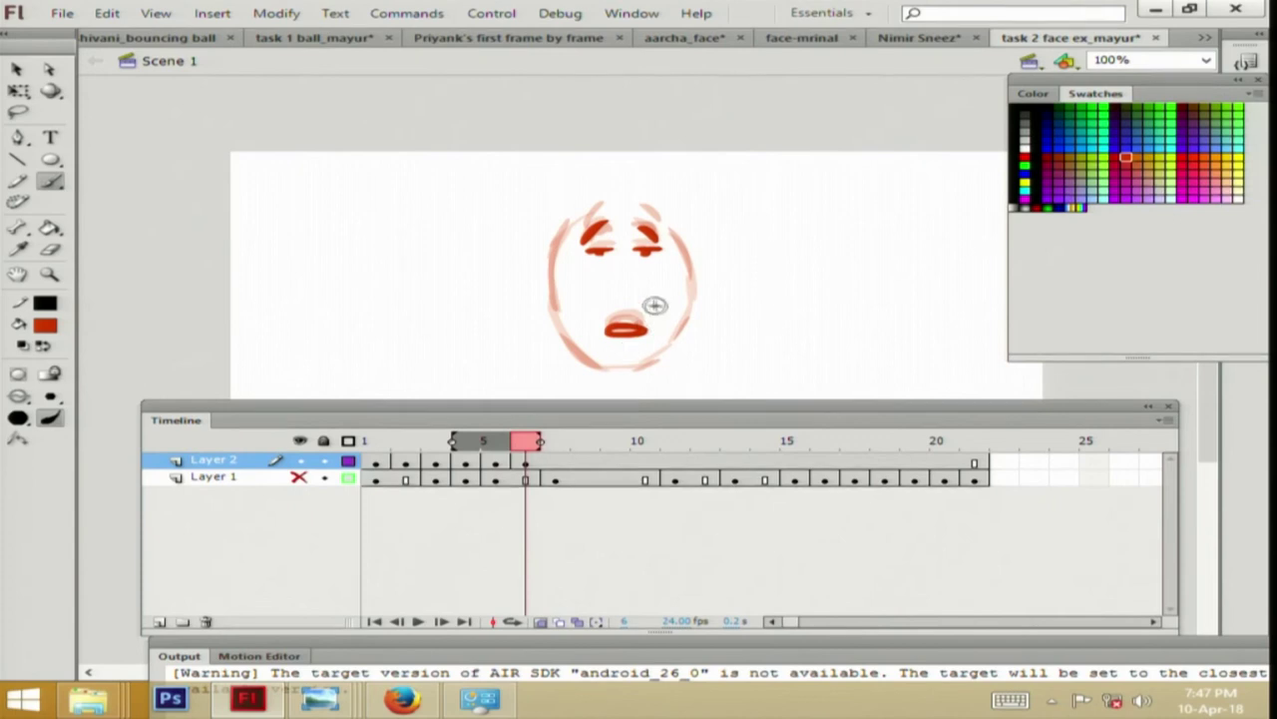
Add a blank keyframe at frame 7 and brush slanted brows, nearly closed eyes, a filled mouth and a slightly taller head outline.
key(F7)
drag(638, 330, 647, 329)
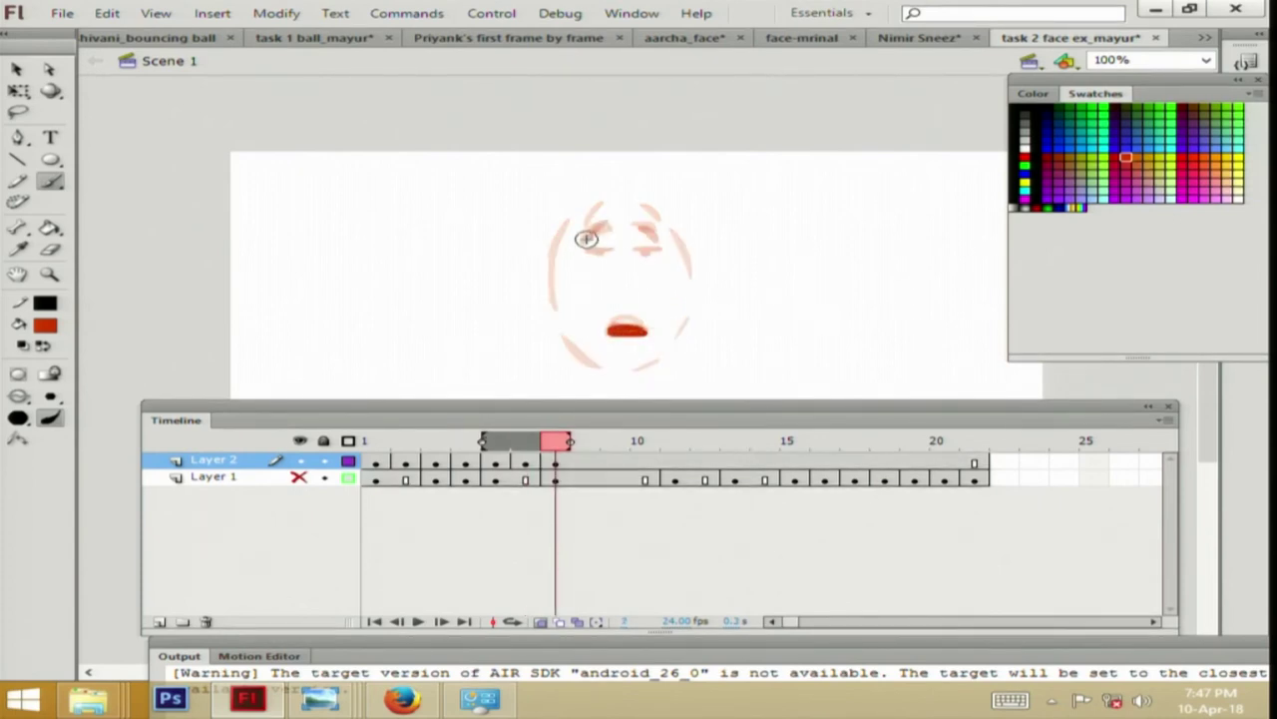
drag(663, 240, 644, 235)
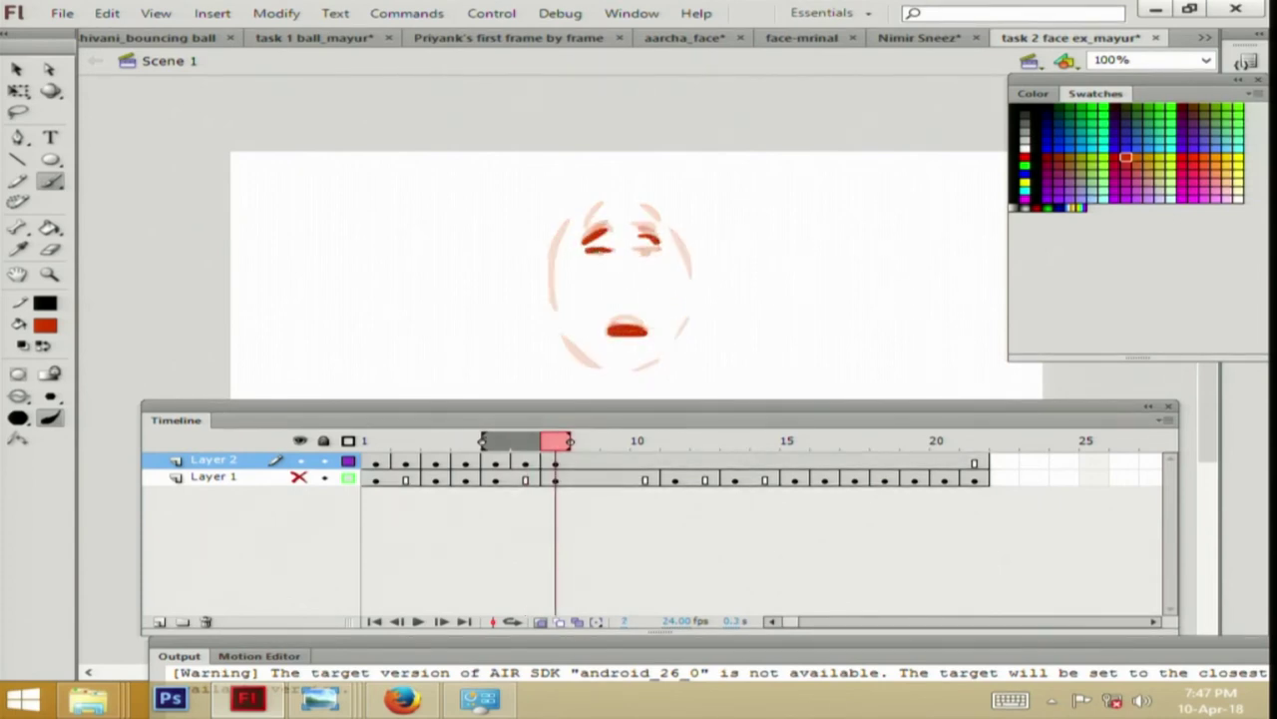
click(580, 462)
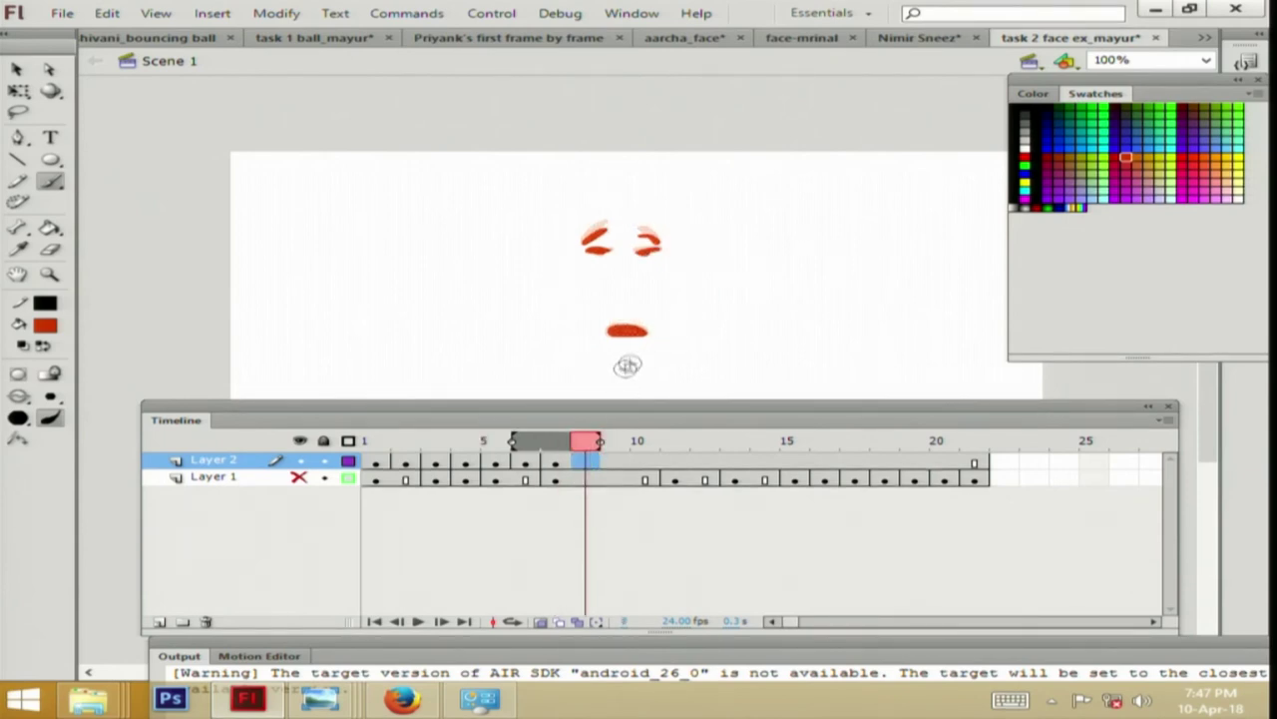
click(554, 463)
drag(577, 213, 555, 287)
drag(617, 206, 667, 213)
mouse_move(678, 250)
mouse_down()
mouse_move(698, 304)
mouse_move(645, 372)
mouse_up()
drag(554, 309, 633, 374)
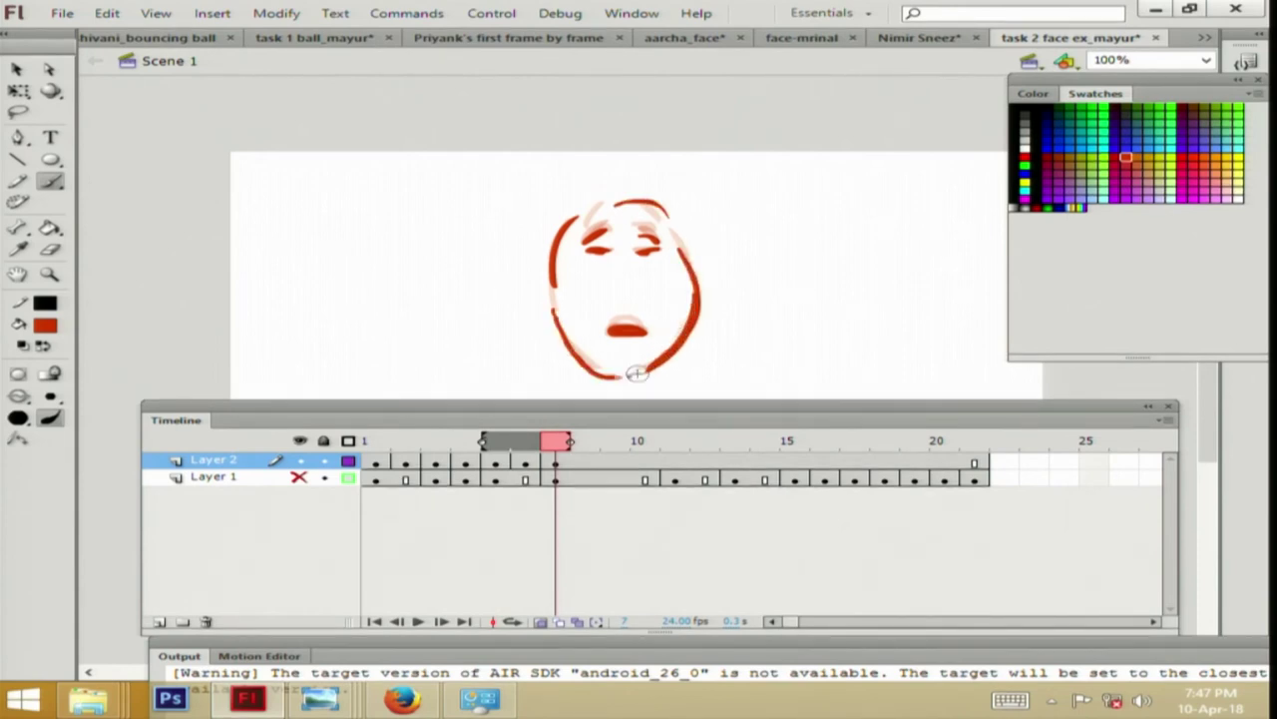
In a blank keyframe at frame 8, replace the first brow strokes with squeezed brows and eyes, and add a filled mouth and head outline.
click(583, 463)
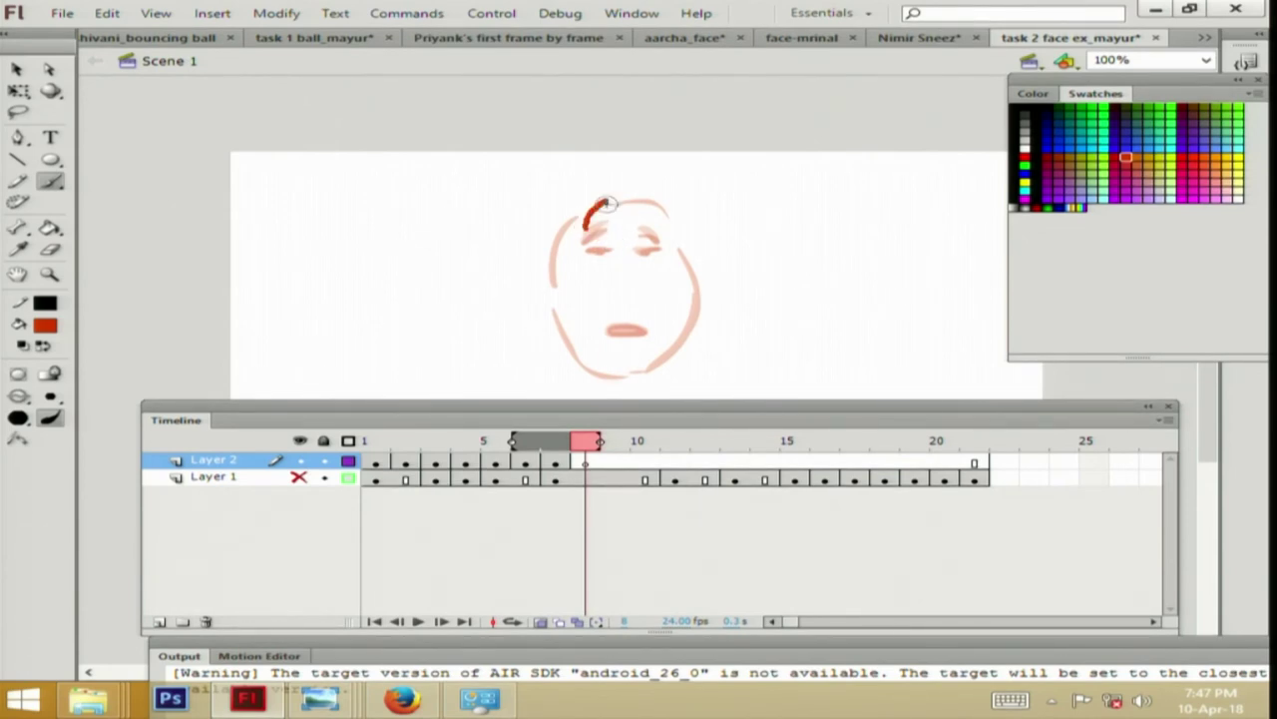
drag(646, 203, 658, 209)
key(ctrl+z)
key(ctrl+z)
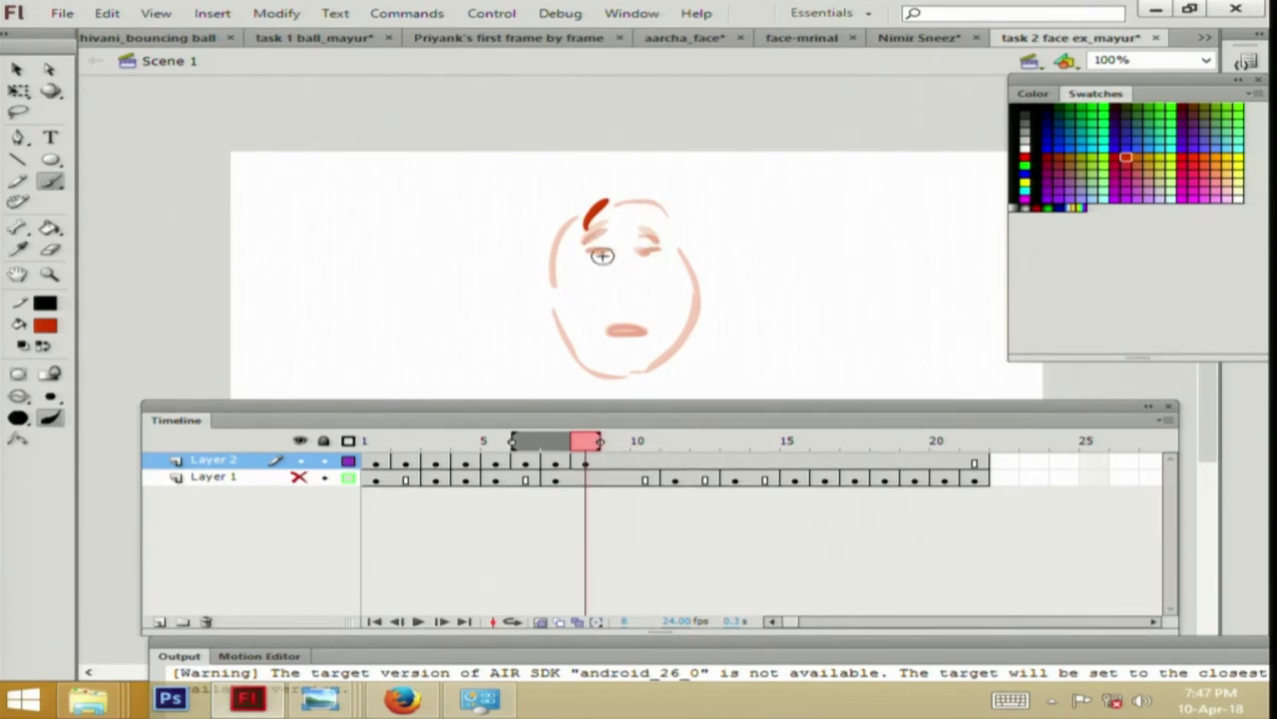
mouse_move(586, 240)
mouse_down()
mouse_move(649, 244)
mouse_move(613, 263)
mouse_up()
drag(606, 329, 646, 329)
drag(572, 218, 555, 316)
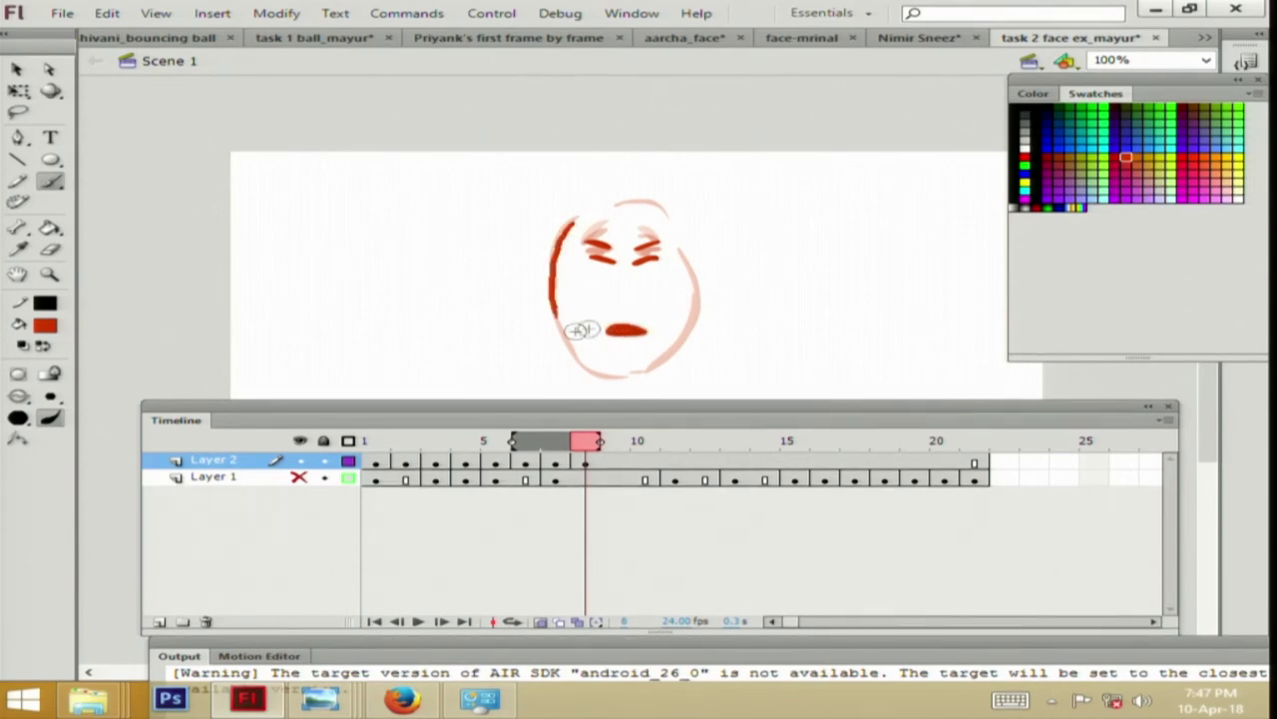
mouse_move(659, 213)
mouse_down()
mouse_move(692, 294)
mouse_move(684, 348)
mouse_up()
drag(565, 334, 618, 369)
drag(673, 243, 612, 183)
Add a blank keyframe at frame 9 and brush high arched brows and half-lidded eyes near the top of the head, redoing misplaced eye strokes.
key(F7)
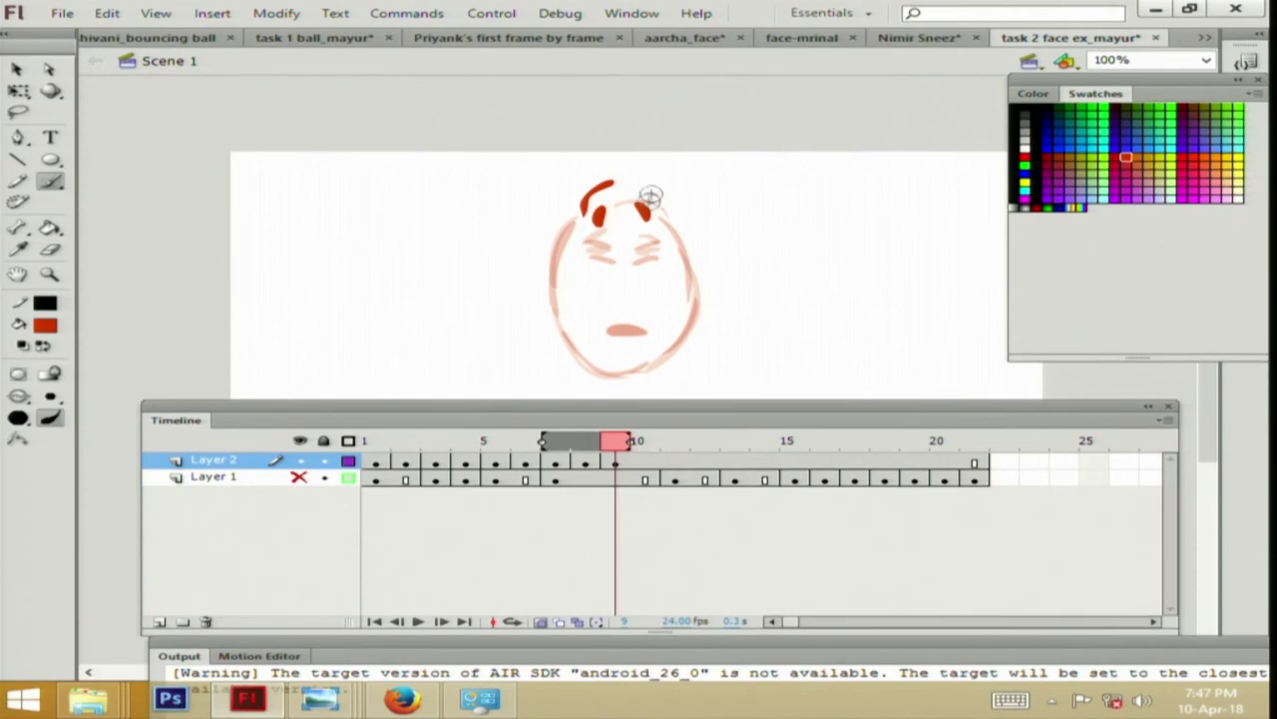
key(ctrl+z)
key(ctrl+z)
drag(608, 209, 597, 220)
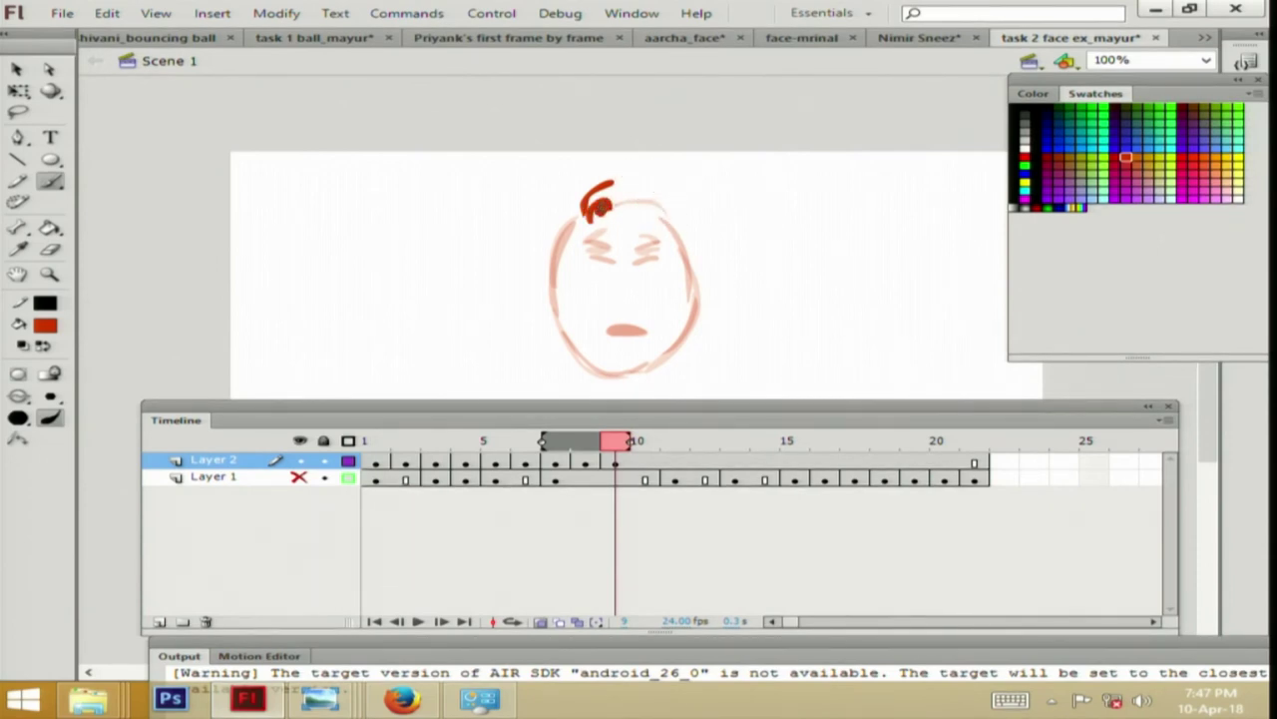
key(ctrl+z)
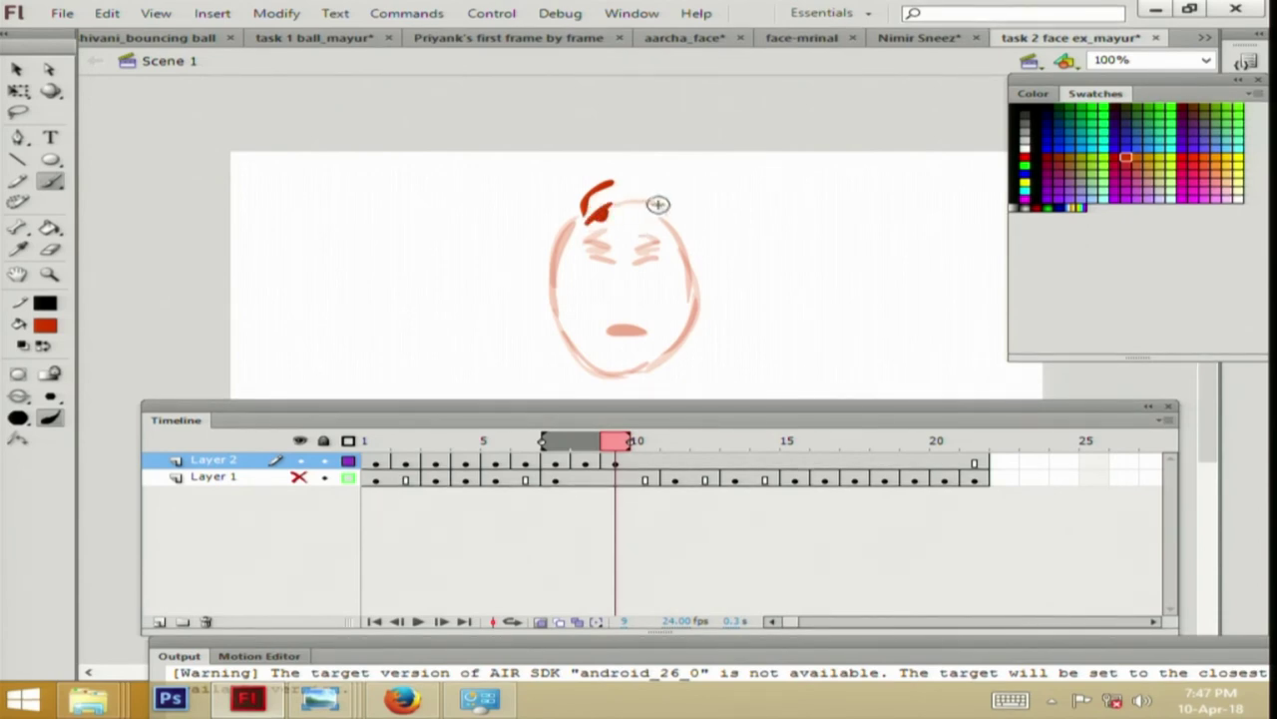
drag(648, 178, 668, 182)
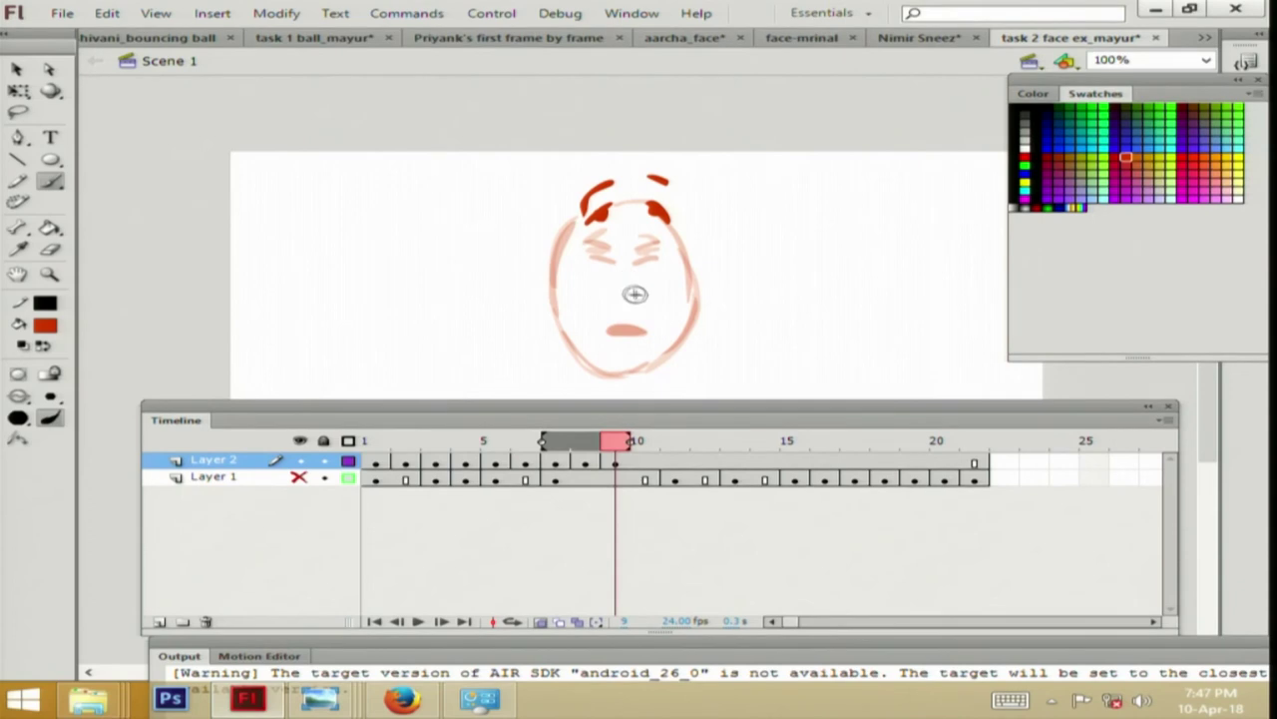
In frame 9, brush a large wide-open mouth with a dark red interior and a stretched head outline around it.
mouse_move(646, 269)
mouse_down()
mouse_move(610, 281)
mouse_move(623, 264)
mouse_move(667, 257)
mouse_move(666, 305)
mouse_move(636, 322)
mouse_move(676, 289)
mouse_move(599, 291)
mouse_up()
key(ctrl+z)
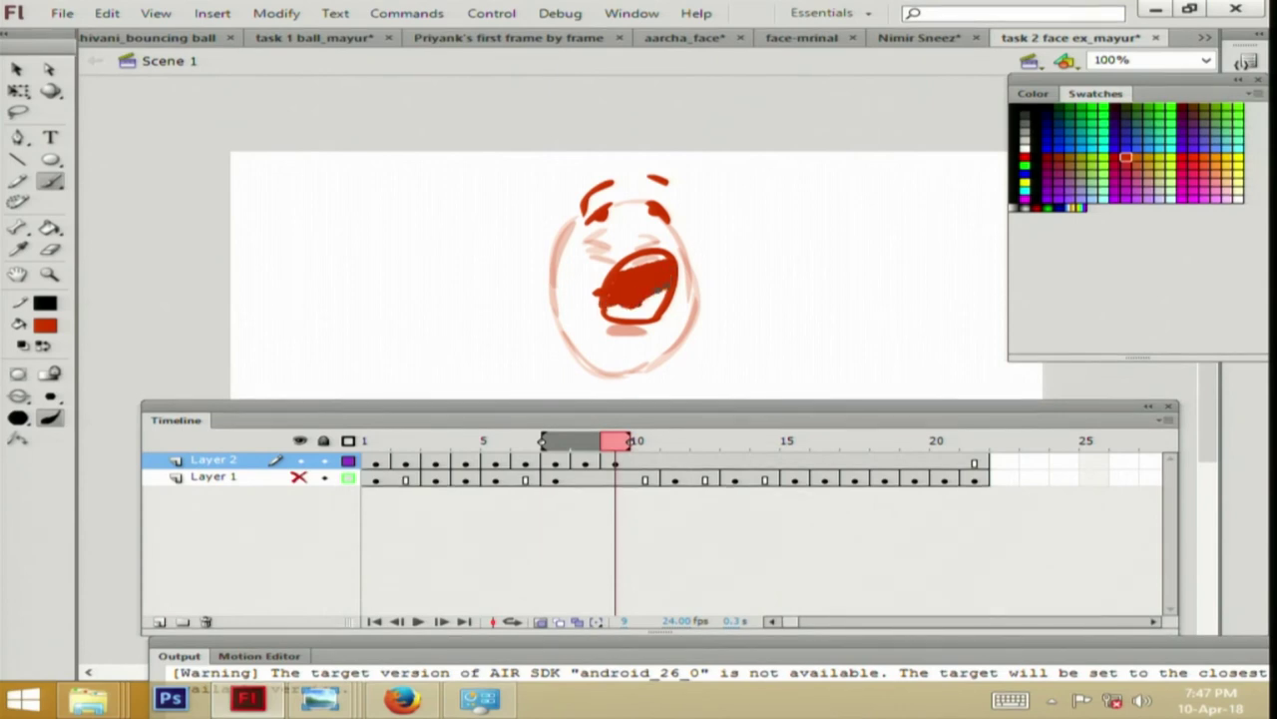
drag(564, 214, 554, 286)
mouse_move(681, 214)
mouse_down()
mouse_move(689, 309)
mouse_move(624, 371)
mouse_up()
mouse_move(562, 288)
mouse_down()
mouse_move(568, 324)
mouse_move(628, 374)
mouse_move(676, 360)
mouse_up()
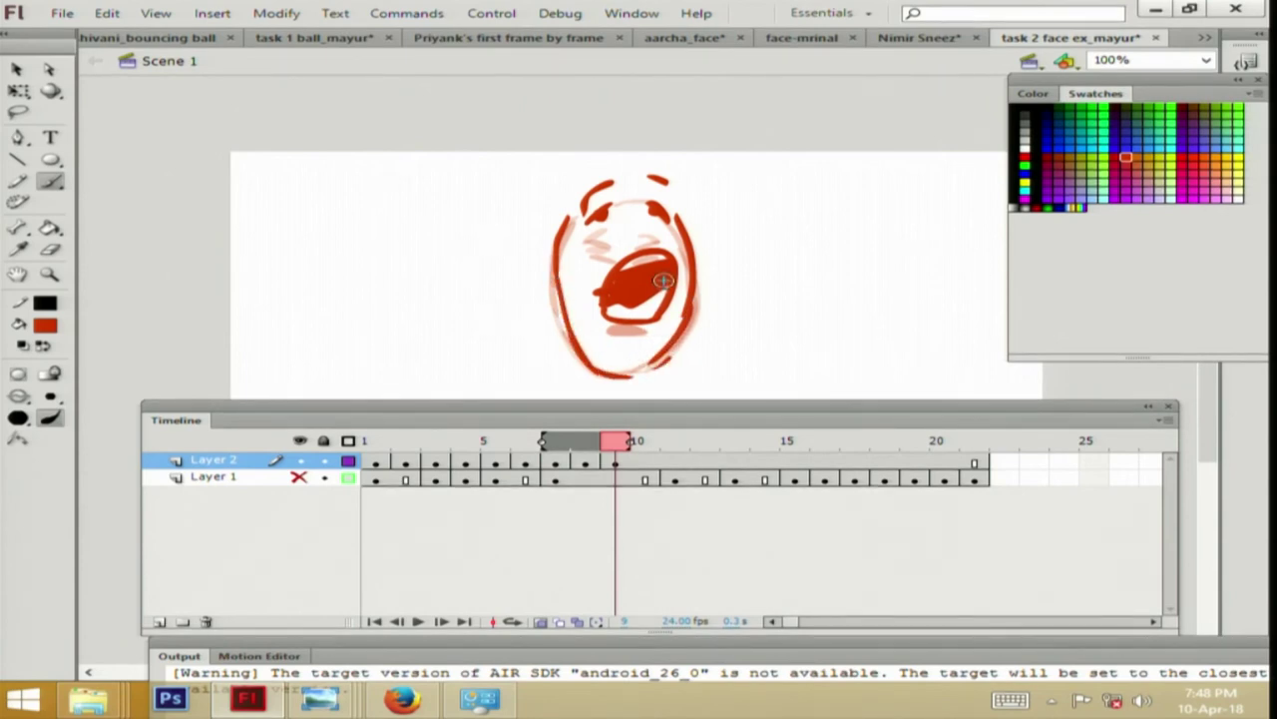
Add a blank keyframe at frame 10 and brush a huge open mouth with teeth and tongue, high brows and eyes, and head sides.
key(F7)
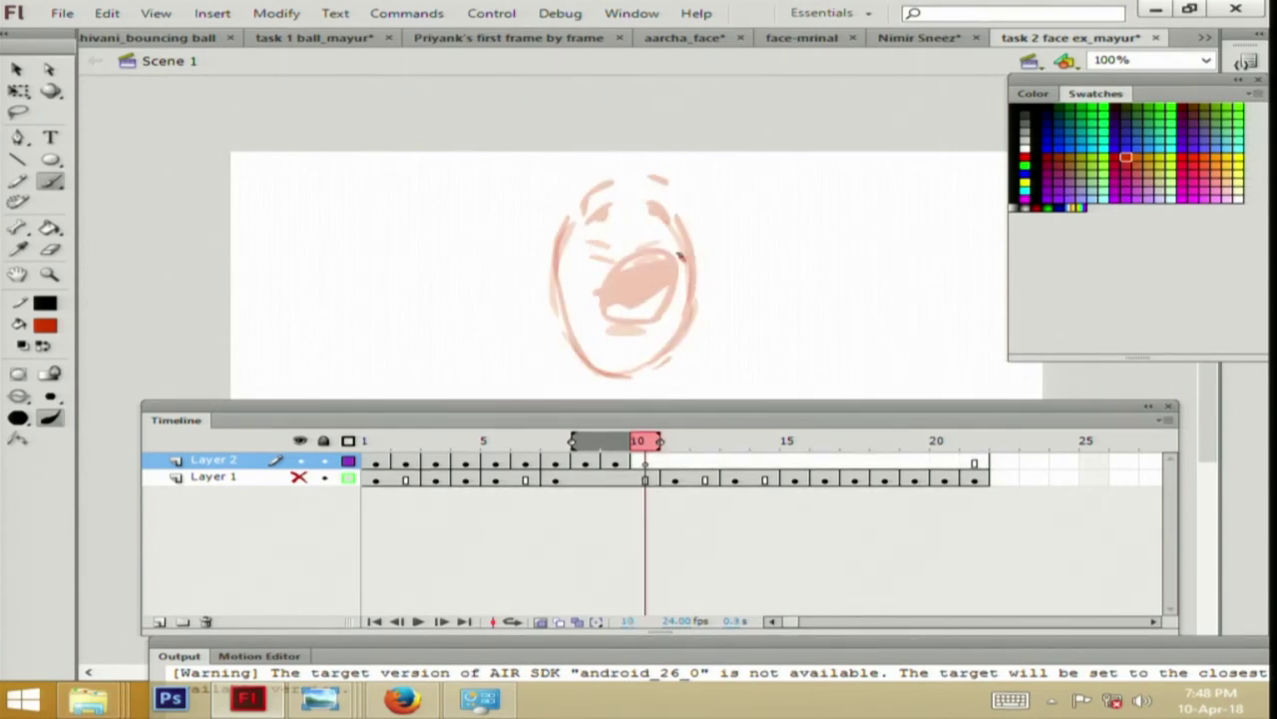
mouse_move(601, 280)
mouse_down()
mouse_move(622, 341)
mouse_move(683, 253)
mouse_move(670, 336)
mouse_move(621, 333)
mouse_up()
mouse_move(630, 171)
mouse_down()
mouse_move(610, 181)
mouse_move(680, 187)
mouse_move(689, 207)
mouse_move(634, 198)
mouse_move(677, 199)
mouse_up()
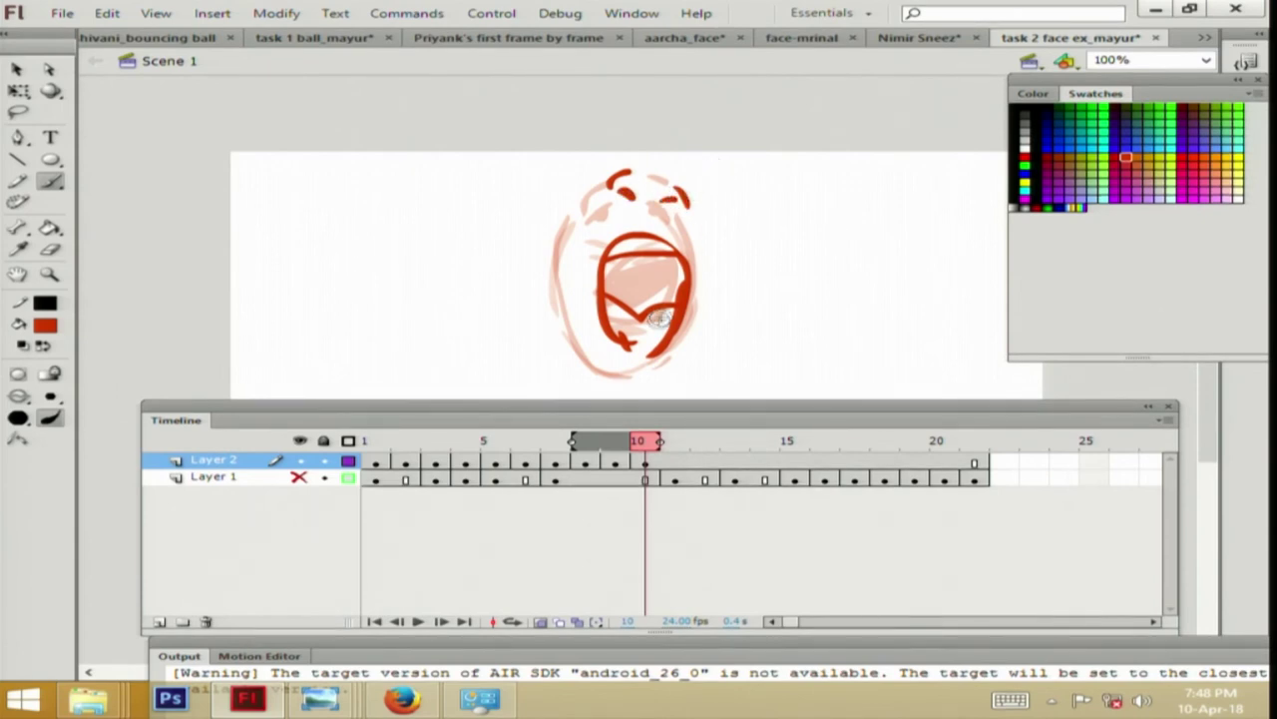
drag(576, 209, 556, 284)
mouse_move(698, 227)
mouse_down()
mouse_move(704, 299)
mouse_move(691, 340)
mouse_up()
Add a blank keyframe at frame 11 and brush a taller gaping mouth, brows and eyes shifted up and right, and a broken head outline.
key(F7)
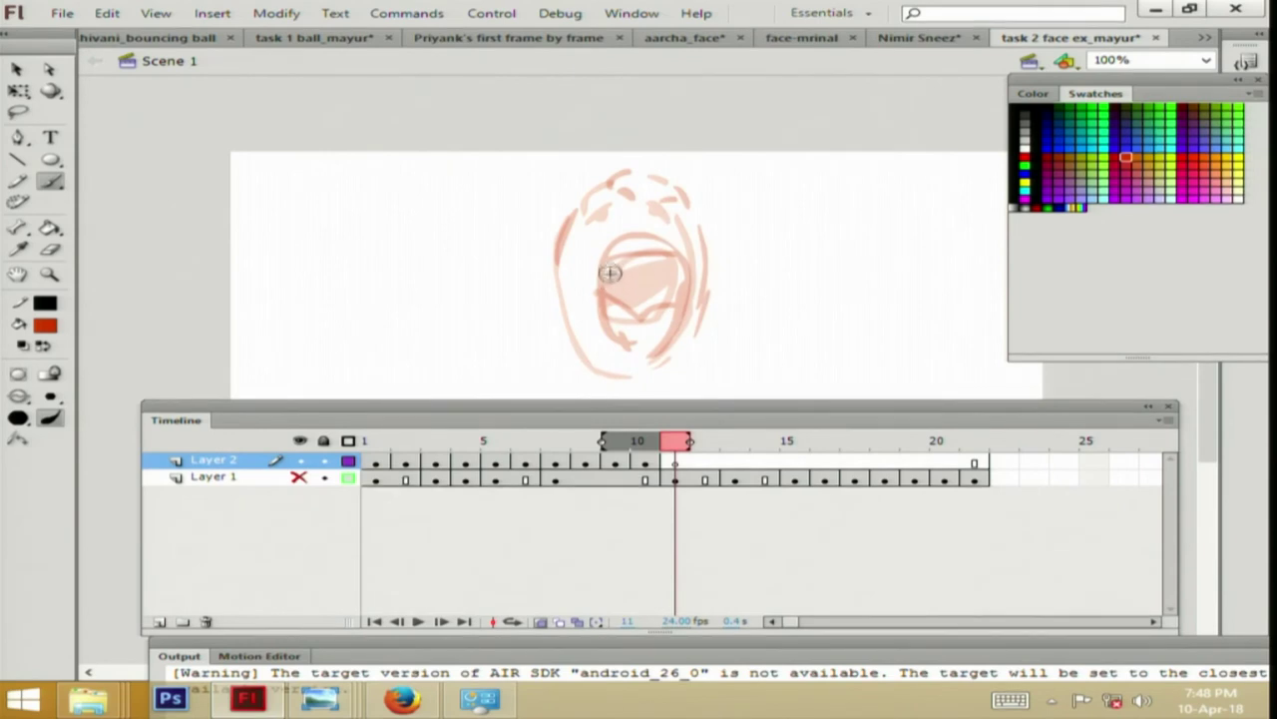
mouse_move(597, 256)
mouse_down()
mouse_move(680, 224)
mouse_move(667, 217)
mouse_move(679, 324)
mouse_up()
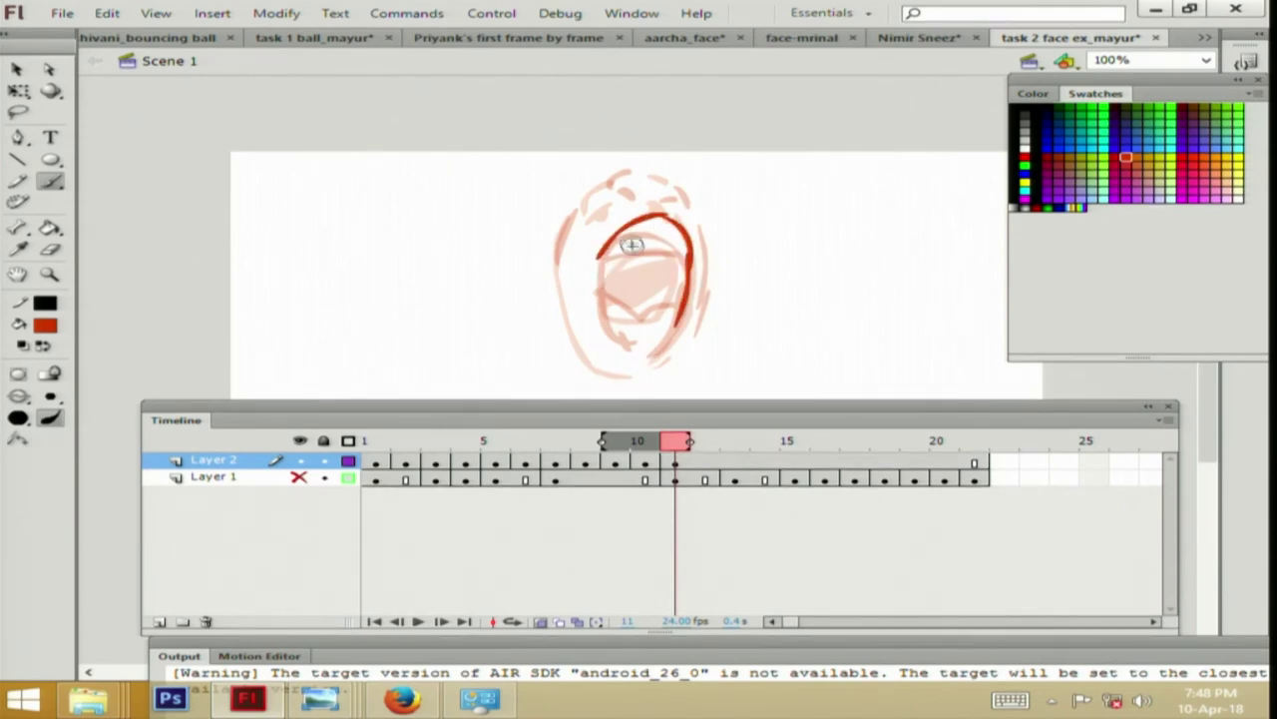
mouse_move(646, 177)
mouse_down()
mouse_move(673, 175)
mouse_move(666, 196)
mouse_move(715, 201)
mouse_move(576, 222)
mouse_move(567, 285)
mouse_up()
mouse_move(615, 240)
mouse_down()
mouse_move(601, 299)
mouse_move(674, 330)
mouse_up()
drag(606, 283, 695, 305)
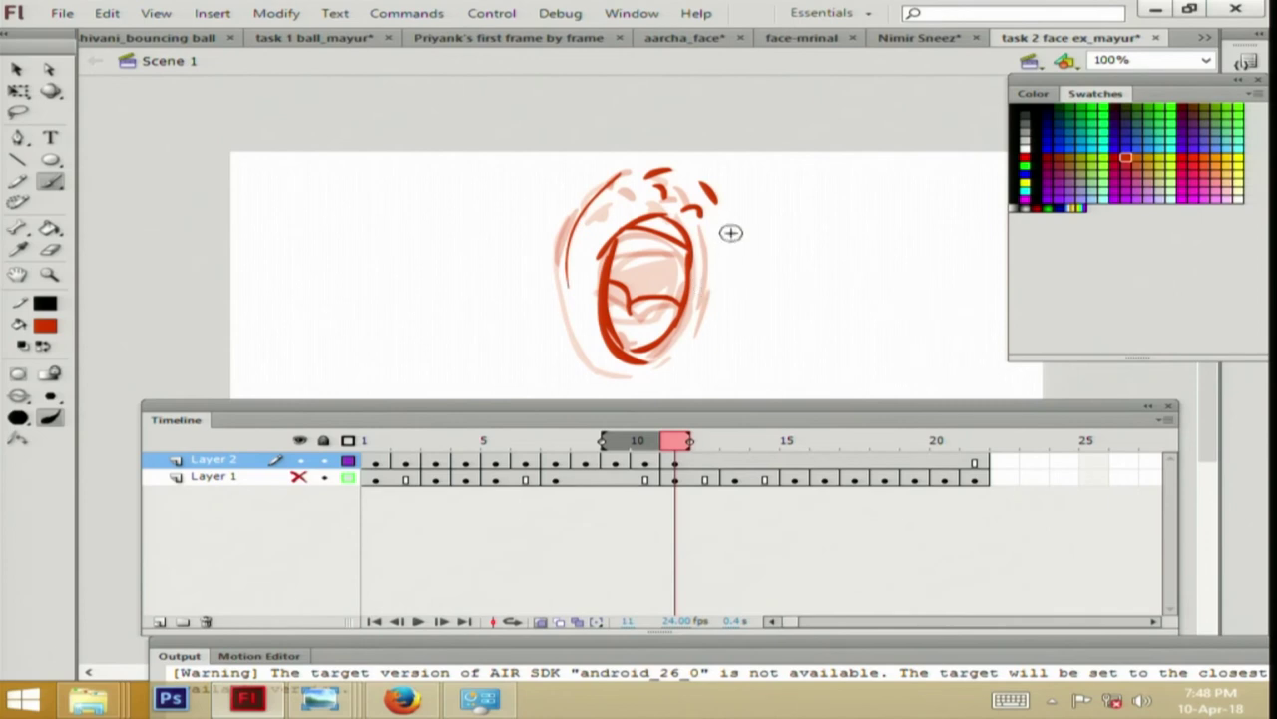
drag(729, 237, 689, 344)
drag(581, 342, 599, 361)
Add a blank keyframe at frame 12 and brush a wavy clenched mouth, tightly squeezed eyes and a squashed, tilted head outline.
key(F7)
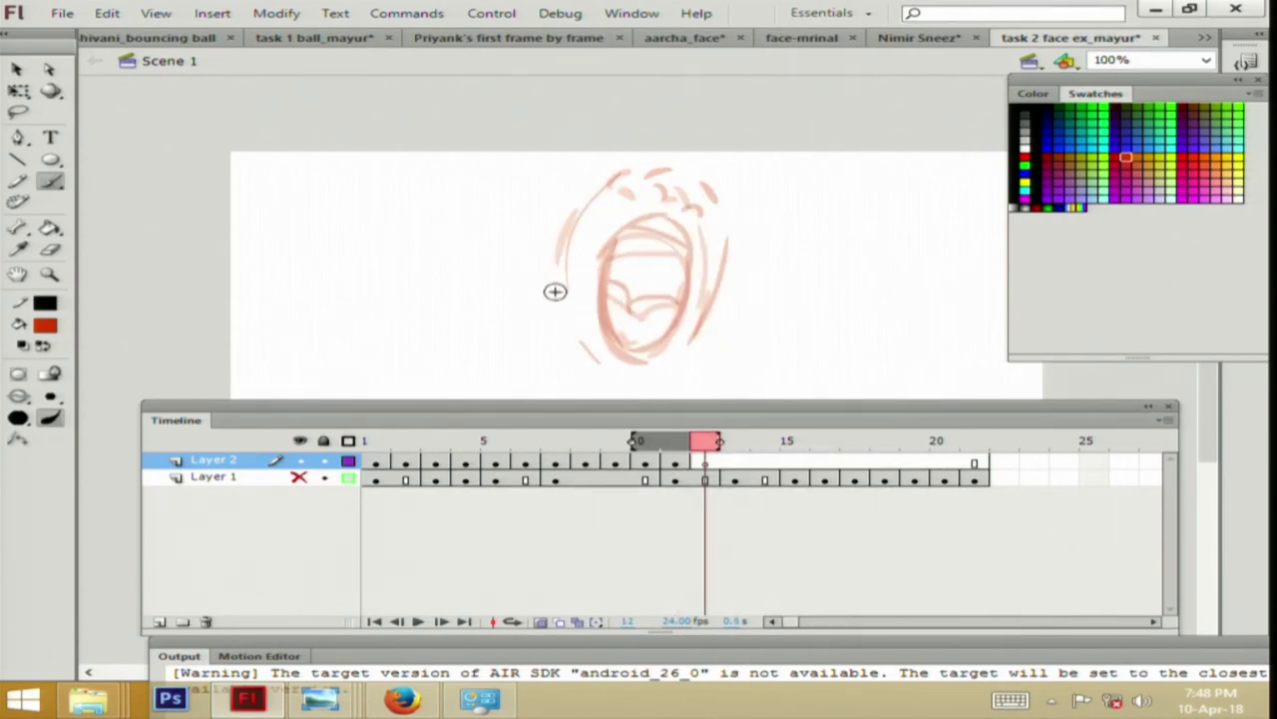
drag(658, 341, 703, 344)
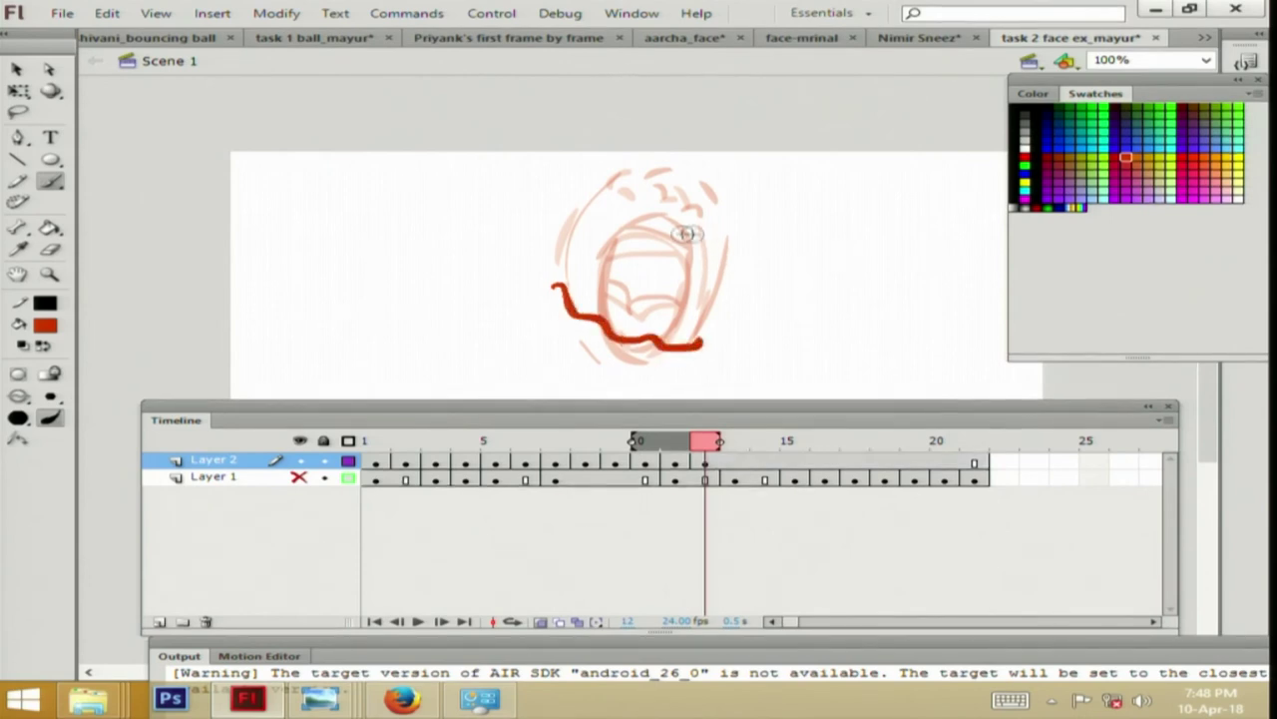
mouse_move(536, 277)
mouse_down()
mouse_move(597, 241)
mouse_move(621, 305)
mouse_move(683, 295)
mouse_up()
drag(596, 294, 611, 307)
drag(620, 237, 703, 269)
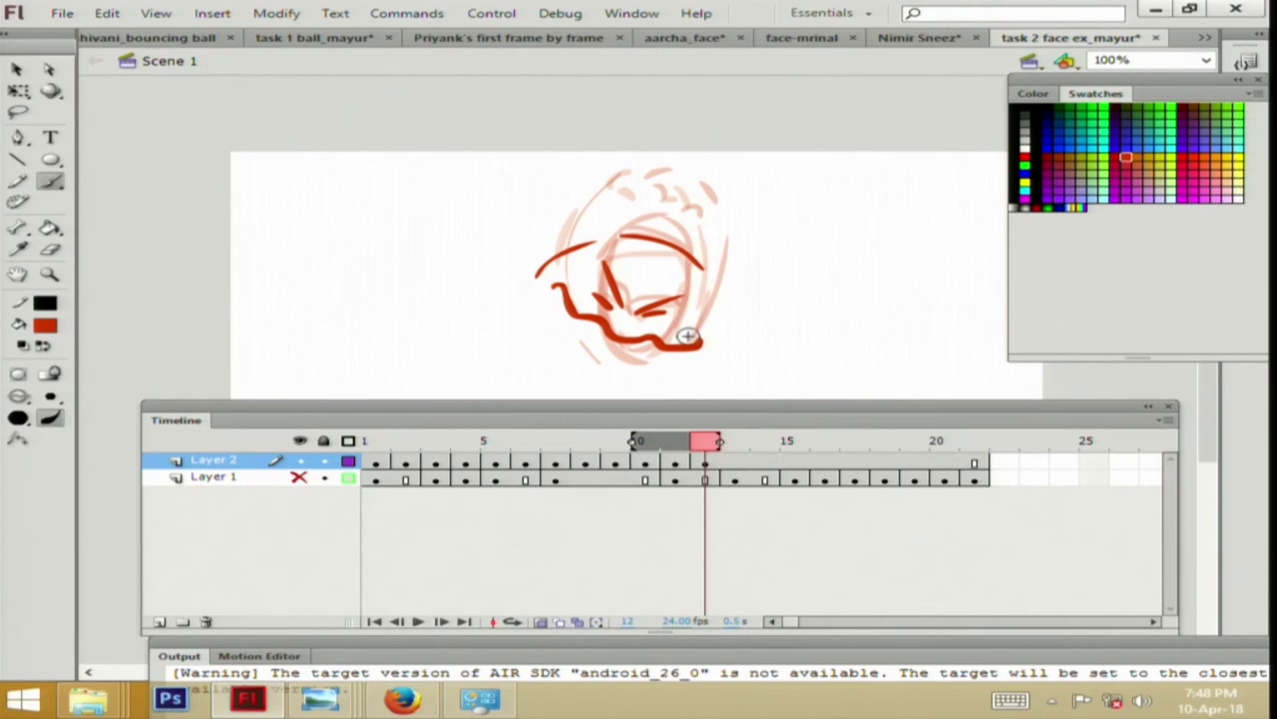
drag(717, 312, 719, 357)
mouse_move(535, 305)
mouse_down()
mouse_move(641, 374)
mouse_move(718, 366)
mouse_up()
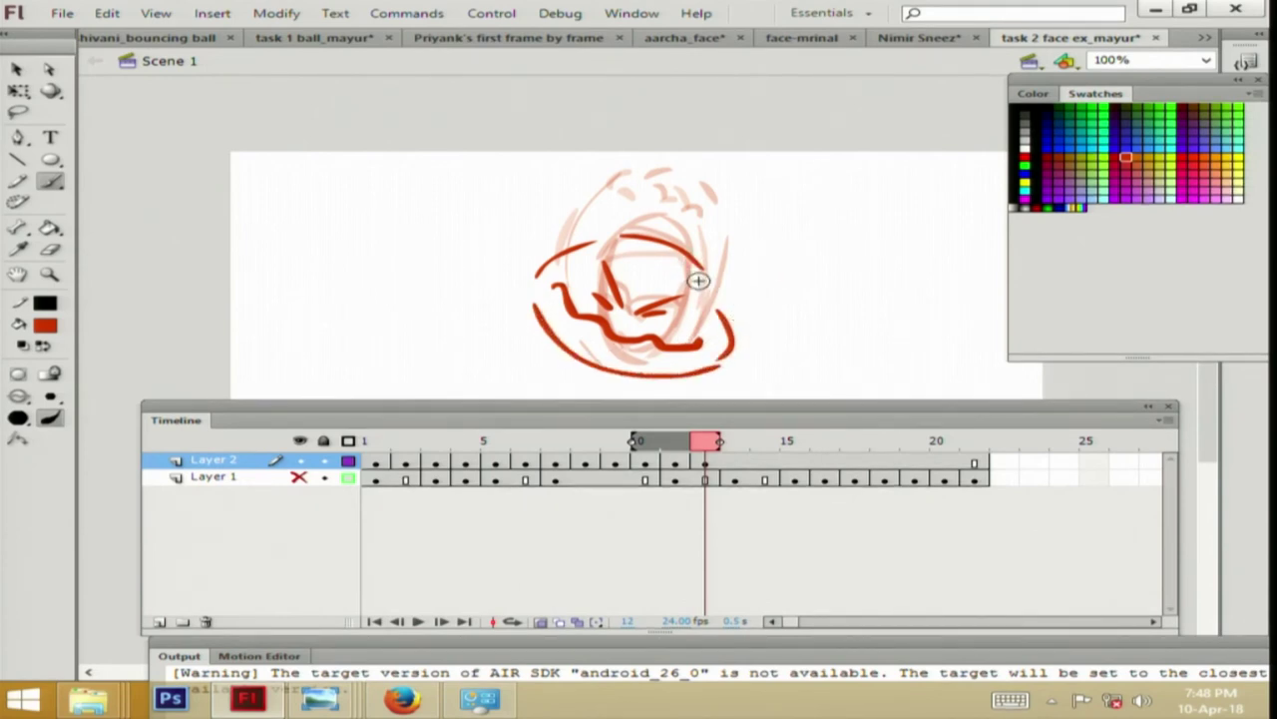
Add a blank keyframe at frame 13 and brush a distorted, dented head outline with squeezed eyes and a wavy mouth.
key(F7)
mouse_move(534, 270)
mouse_down()
mouse_move(577, 237)
mouse_move(619, 245)
mouse_move(693, 270)
mouse_move(700, 314)
mouse_move(754, 320)
mouse_up()
drag(745, 320, 718, 366)
drag(603, 273, 621, 311)
drag(648, 310, 677, 305)
mouse_move(593, 296)
mouse_down()
mouse_move(619, 320)
mouse_move(675, 314)
mouse_up()
mouse_move(540, 277)
mouse_down()
mouse_move(564, 317)
mouse_move(627, 345)
mouse_move(717, 353)
mouse_up()
Brush spray and motion marks around the head in frame 13, and small flying specks in a new blank keyframe at frame 14.
drag(524, 204, 520, 223)
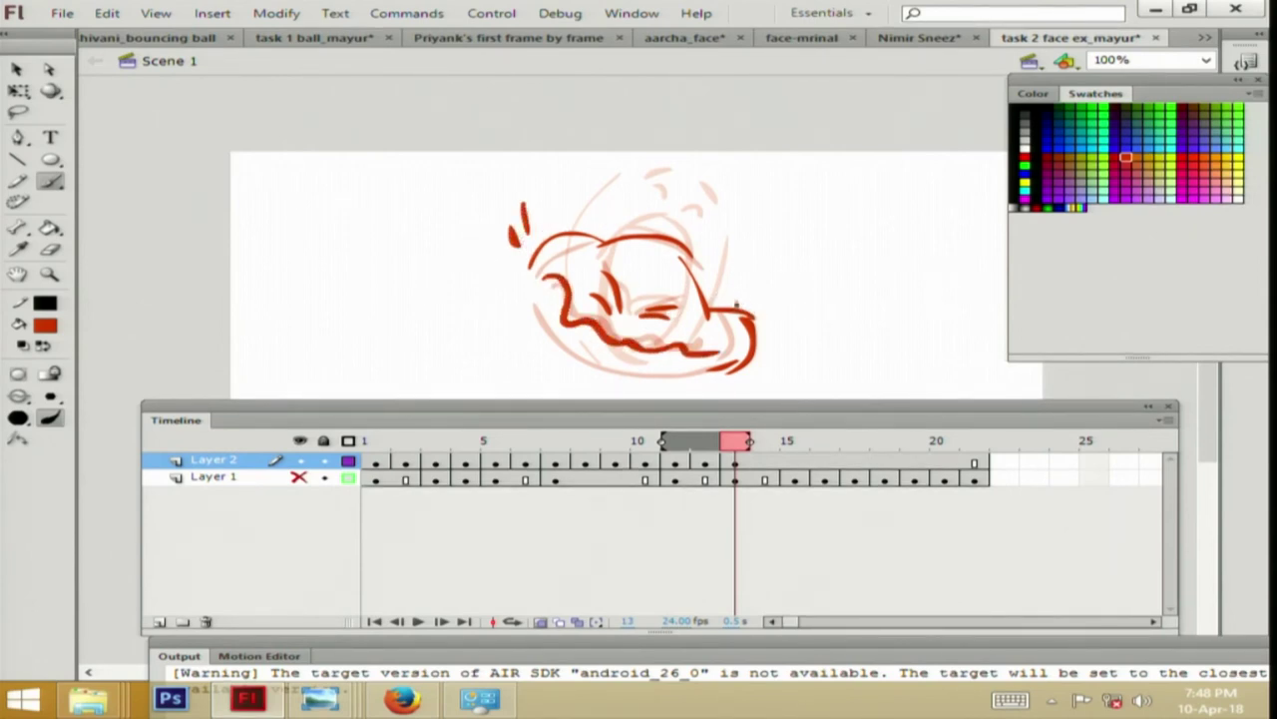
drag(755, 300, 794, 290)
mouse_move(517, 311)
mouse_down()
mouse_move(531, 308)
mouse_move(545, 346)
mouse_up()
drag(629, 378, 713, 373)
key(F7)
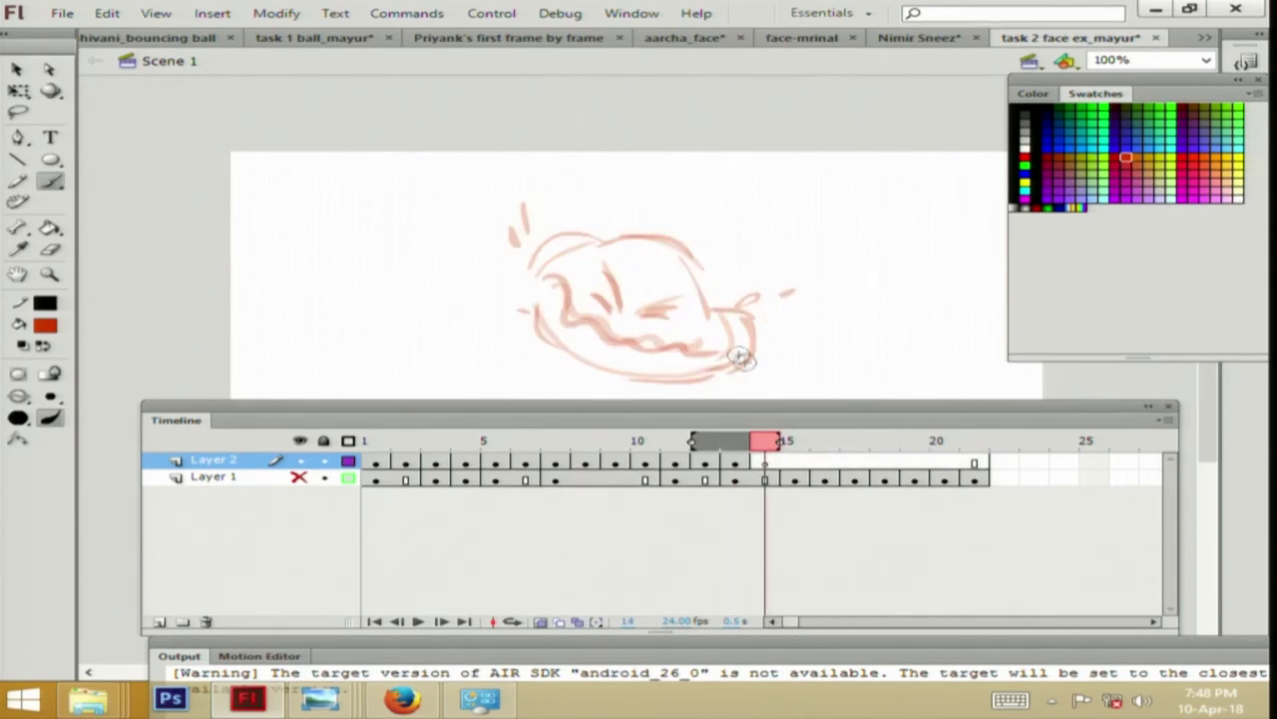
drag(493, 237, 478, 238)
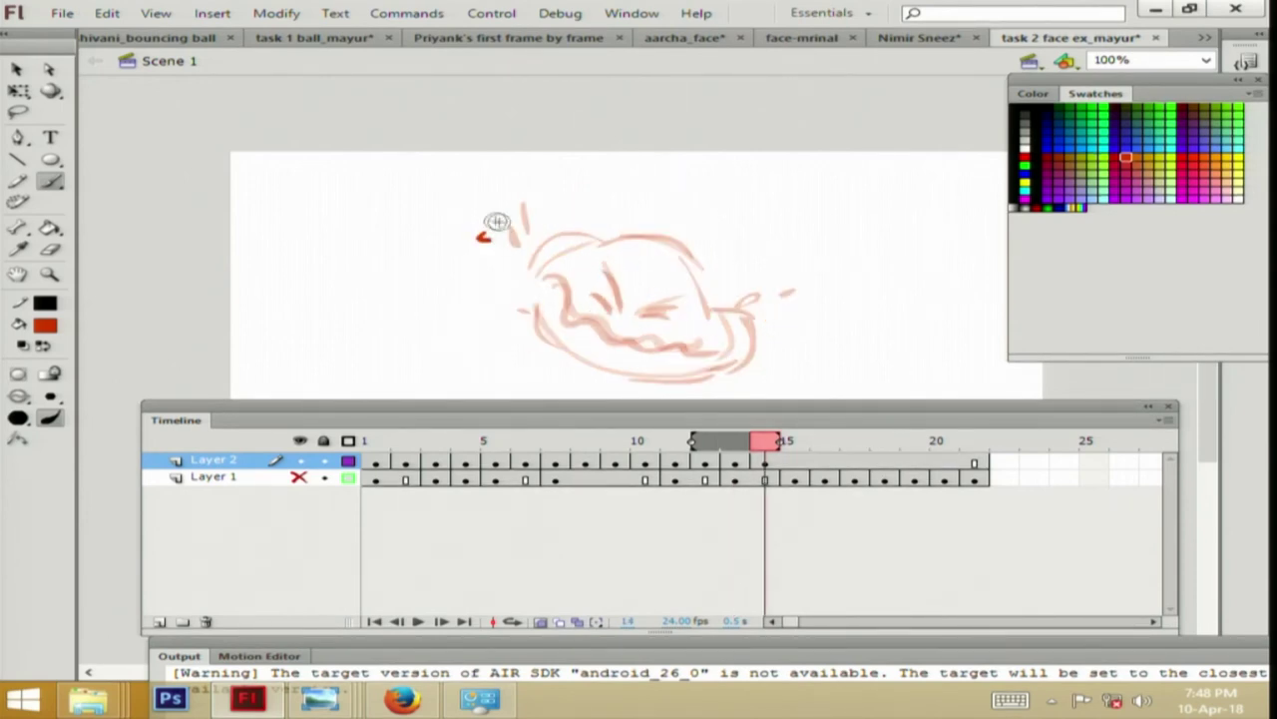
Turn off onion skinning, return to frame 1 and set the document frame rate to 12 fps.
click(539, 621)
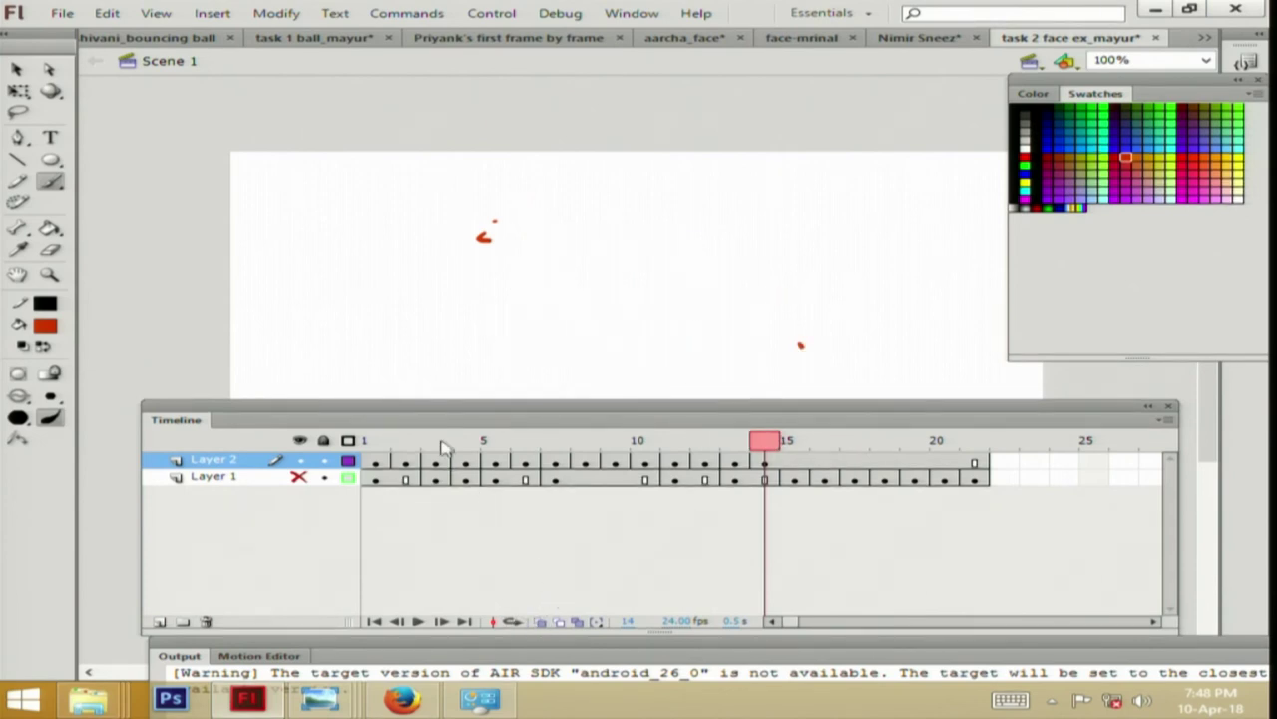
click(367, 440)
click(687, 622)
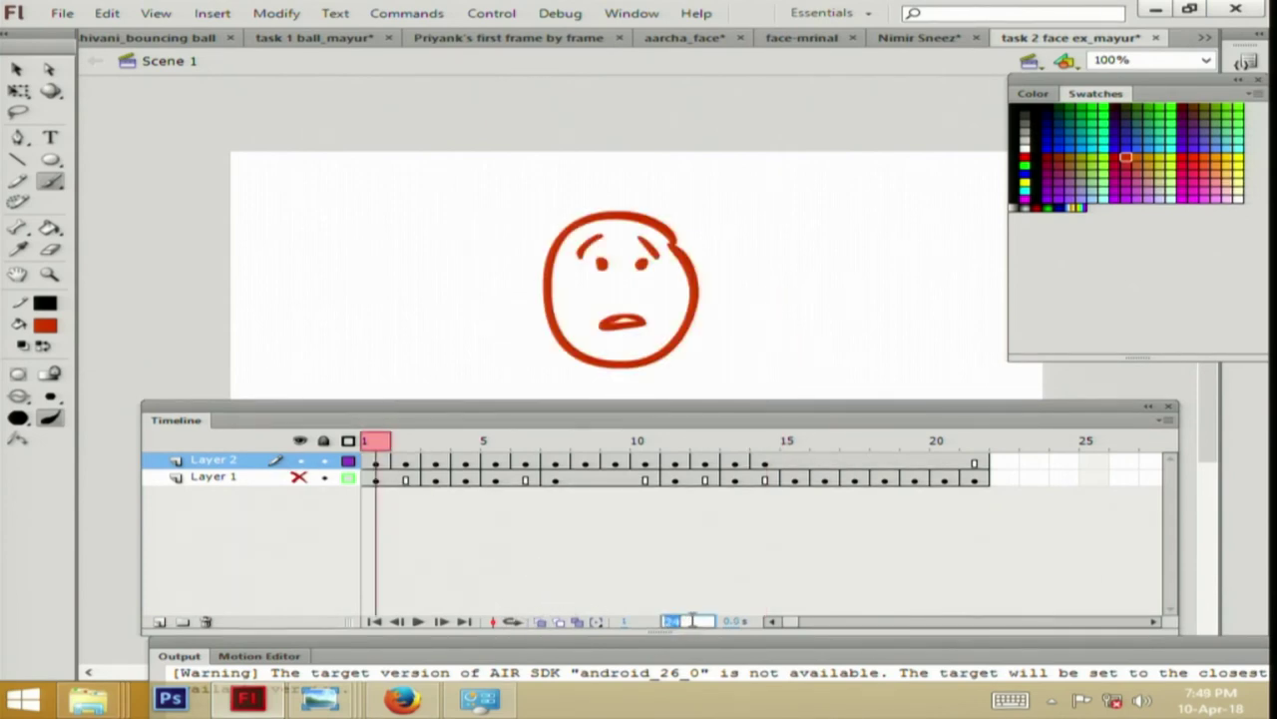
text(12)
key(Return)
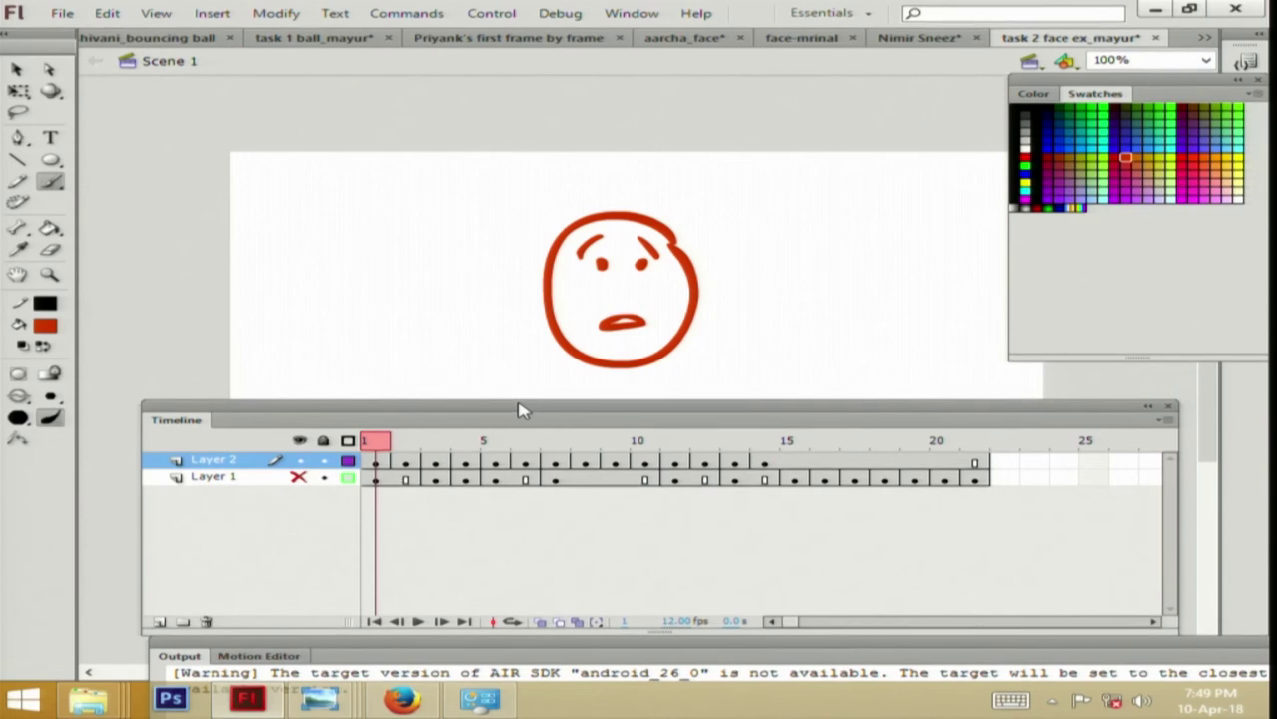
Play the sneeze animation from frame 1 twice and scrub through frames 11 to 13 to check the sneeze poses.
click(420, 621)
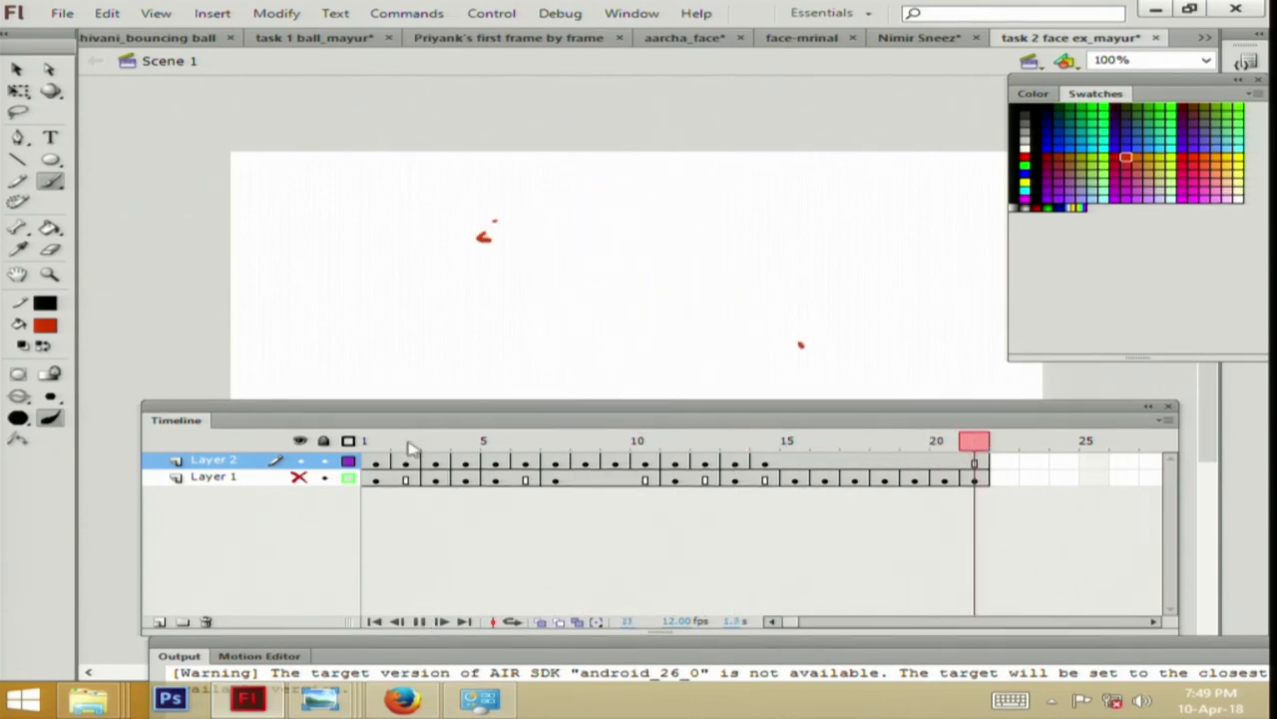
click(373, 445)
click(420, 622)
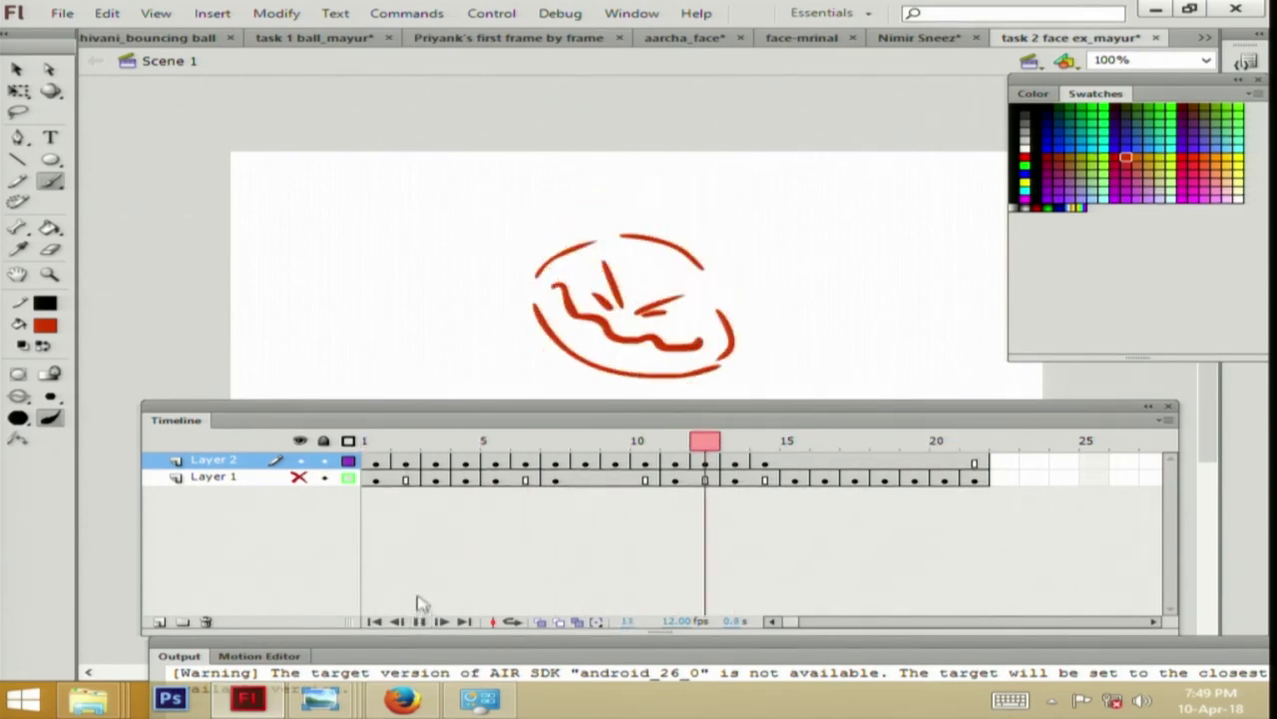
click(676, 454)
mouse_move(676, 454)
mouse_down()
mouse_move(734, 455)
mouse_move(644, 455)
mouse_move(740, 457)
mouse_up()
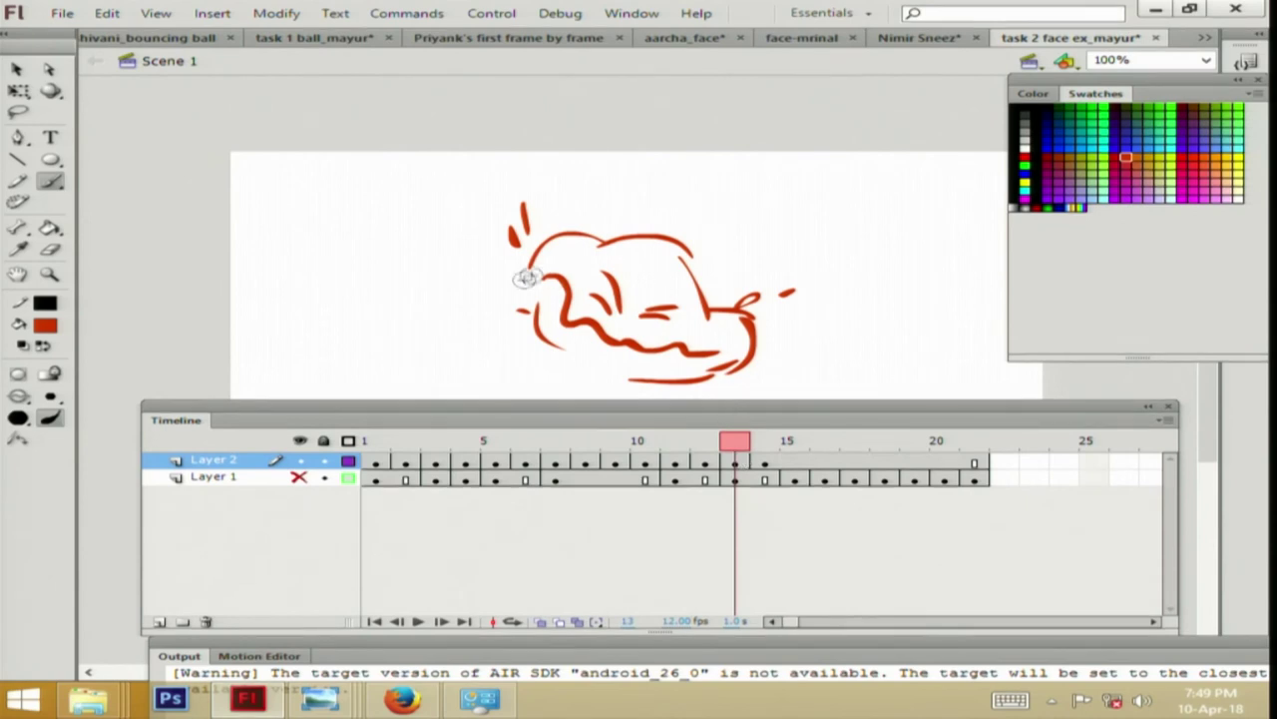
Add a new layer above the drawings and brush a small curled mouth sketch with a short lip stroke beside the head.
click(203, 621)
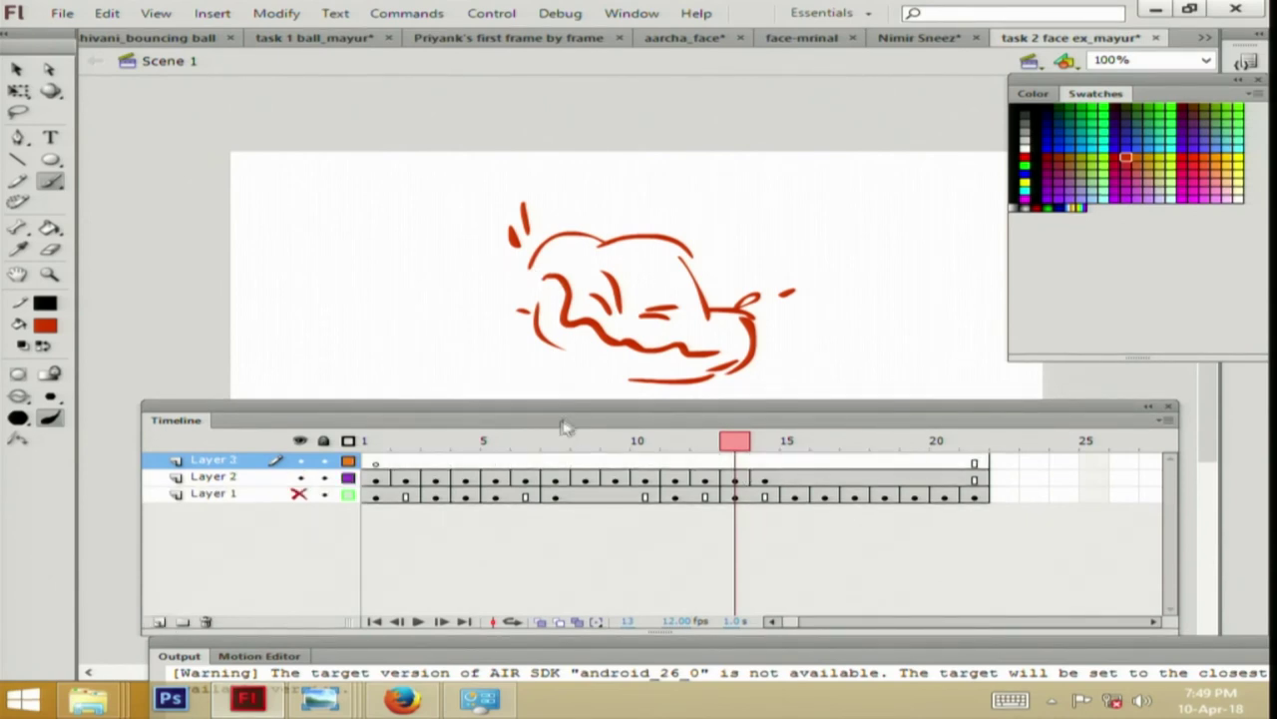
drag(567, 421, 537, 482)
mouse_move(456, 346)
mouse_down()
mouse_move(402, 377)
mouse_move(408, 398)
mouse_move(419, 389)
mouse_up()
drag(449, 399, 459, 402)
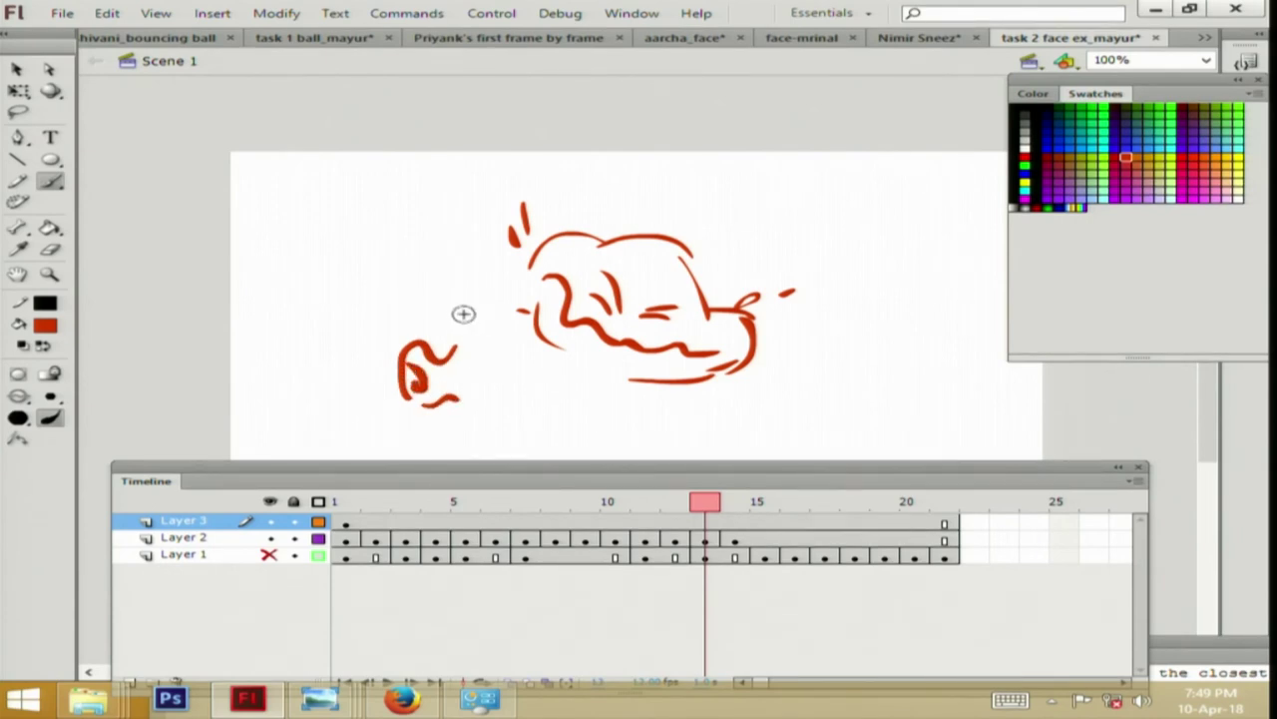
Replace the wavy mouth in frame 13 of Layer 2 with the sketched mouth cut from Layer 3, moving it to the face's lower left.
click(19, 111)
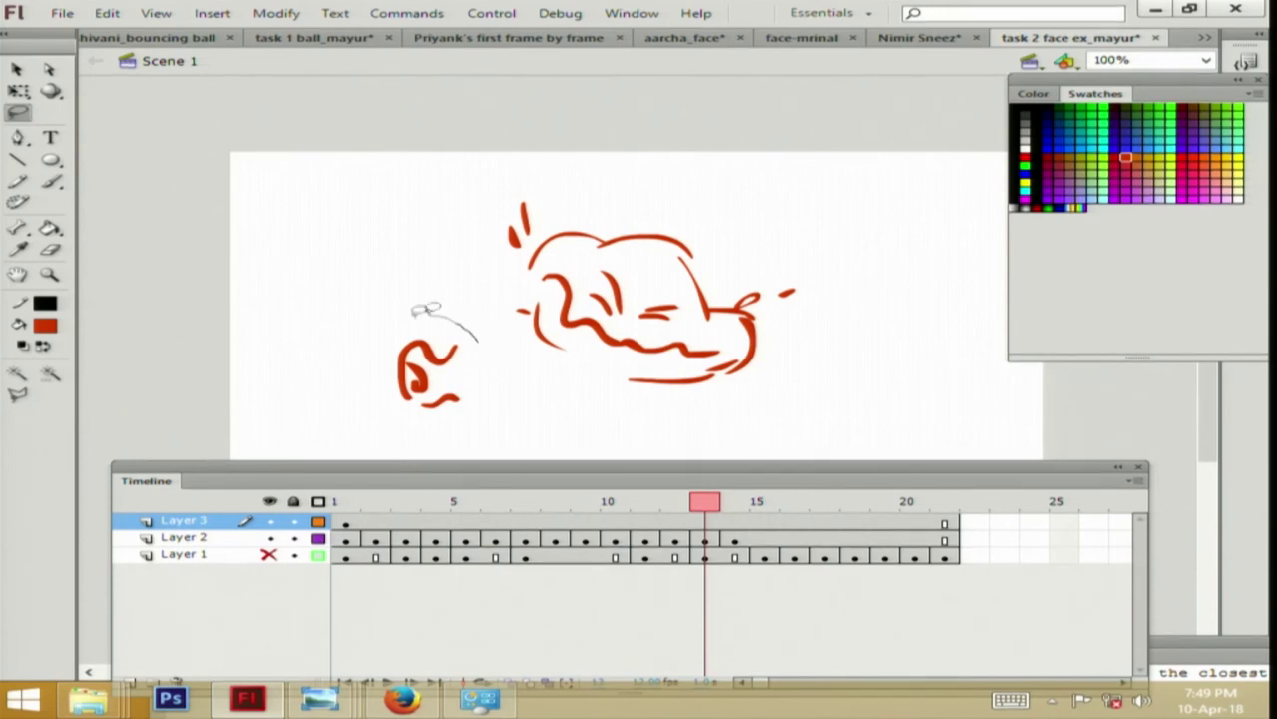
drag(415, 313, 485, 308)
key(Delete)
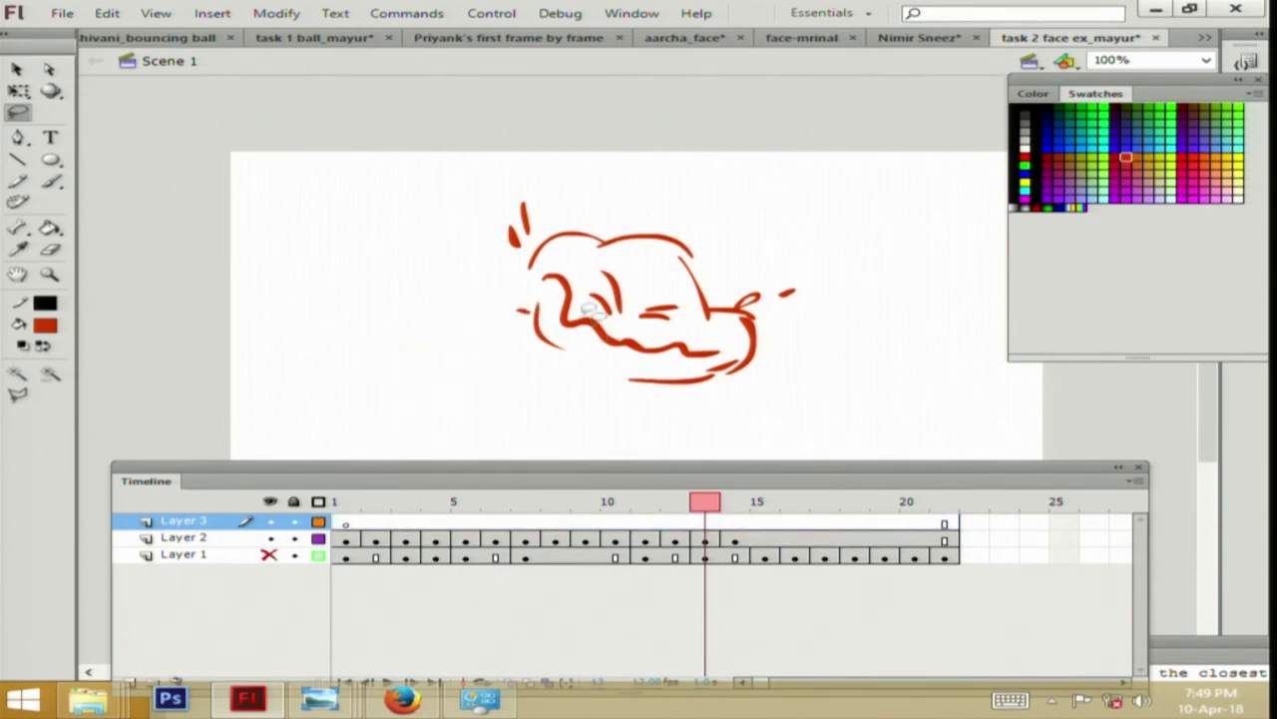
click(16, 68)
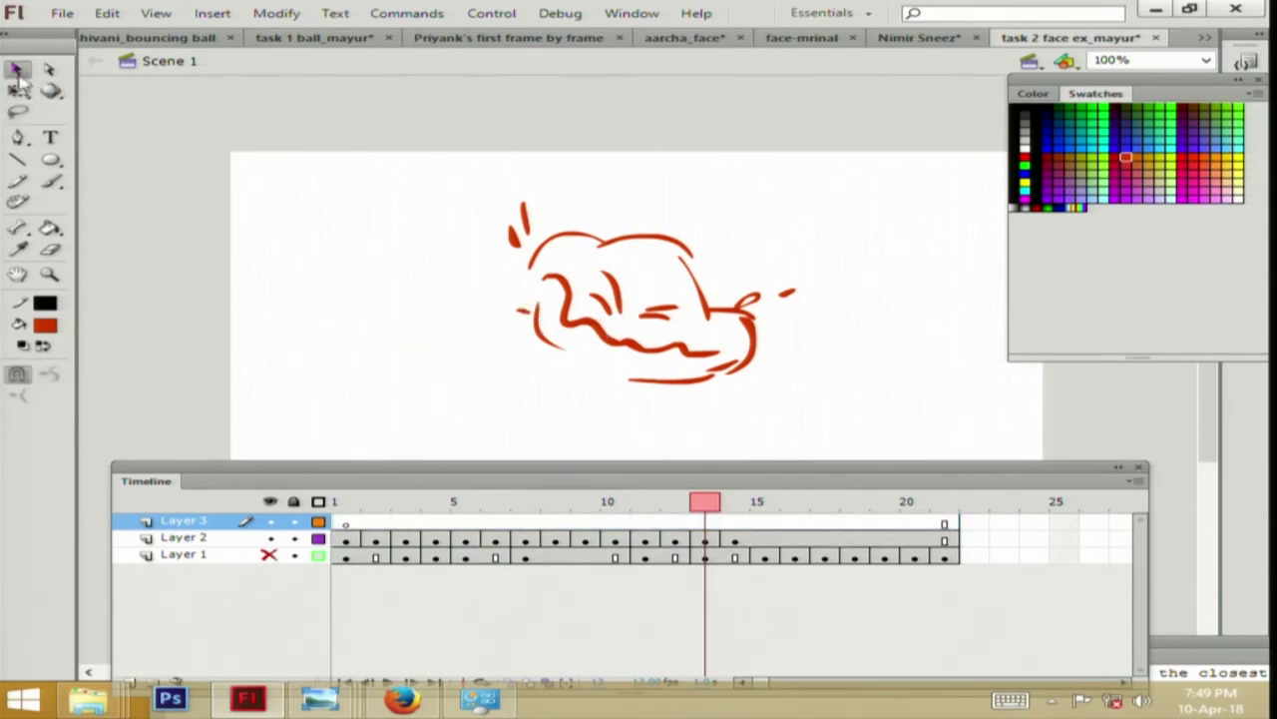
click(653, 354)
key(Delete)
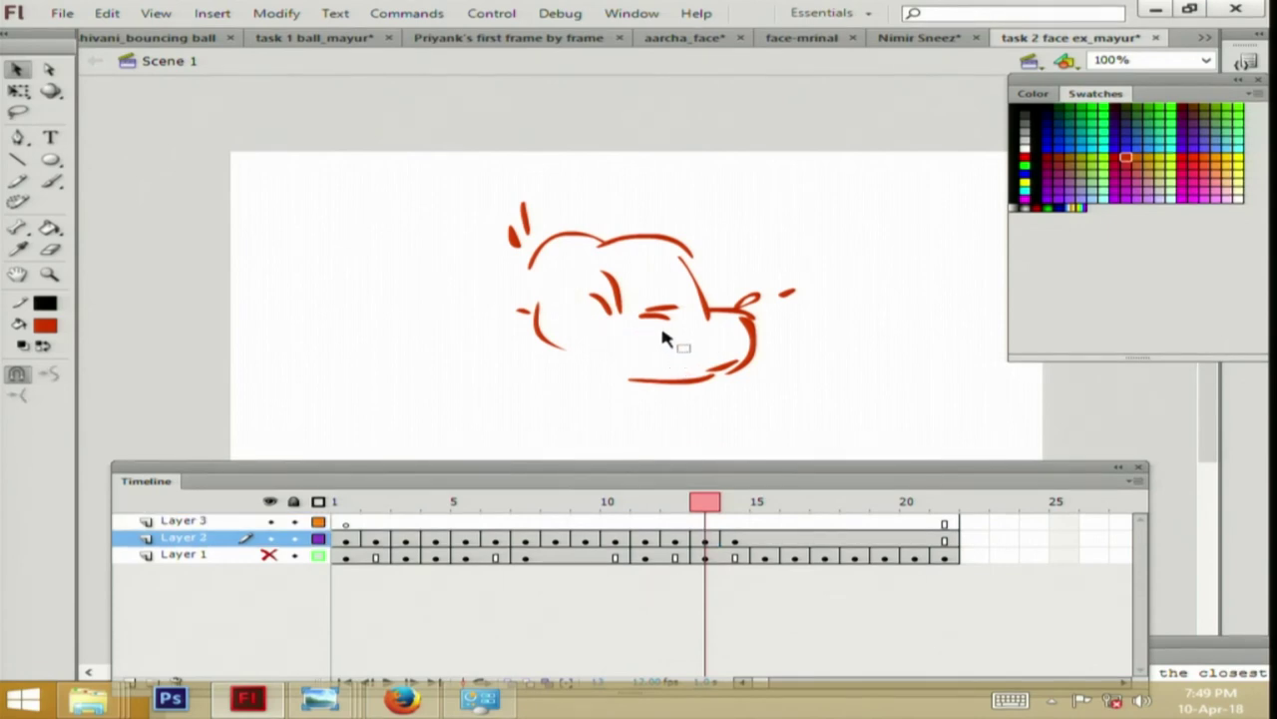
key(ctrl+z)
drag(639, 371, 570, 356)
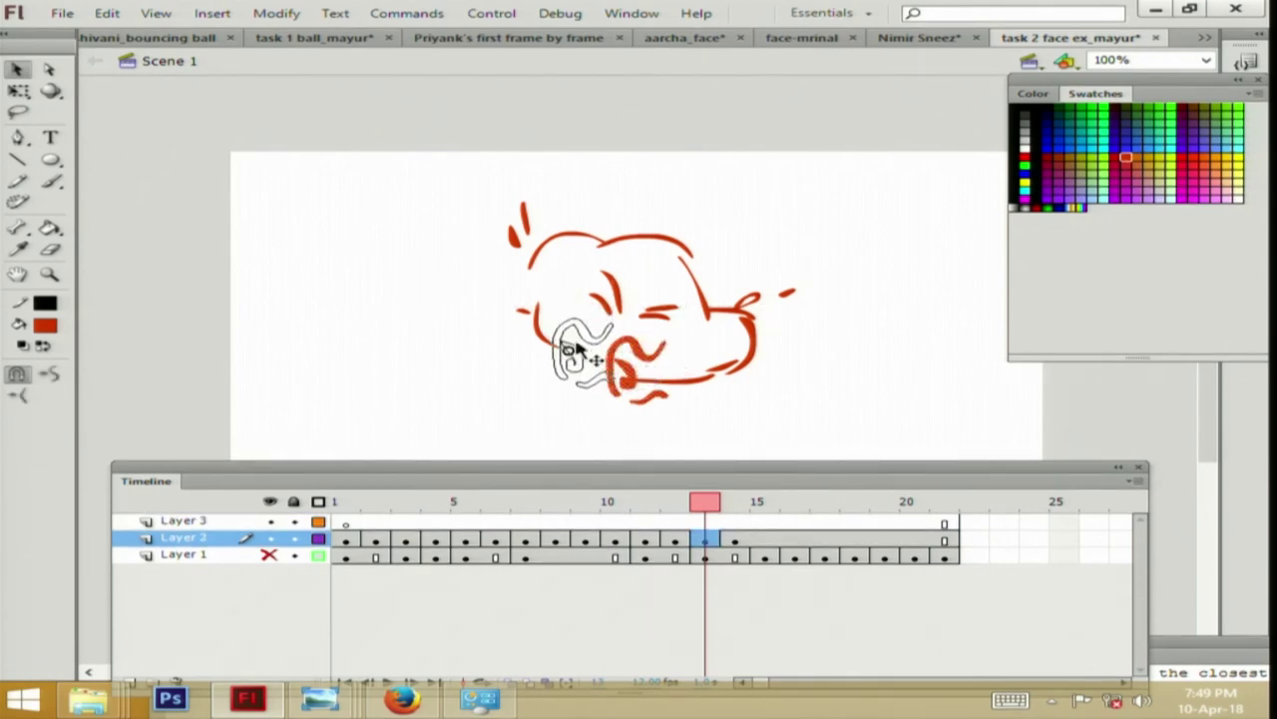
Replay the animation from frame 1 and accept saving aarcha_face.fla with auto-recovery enabled.
drag(711, 501, 344, 504)
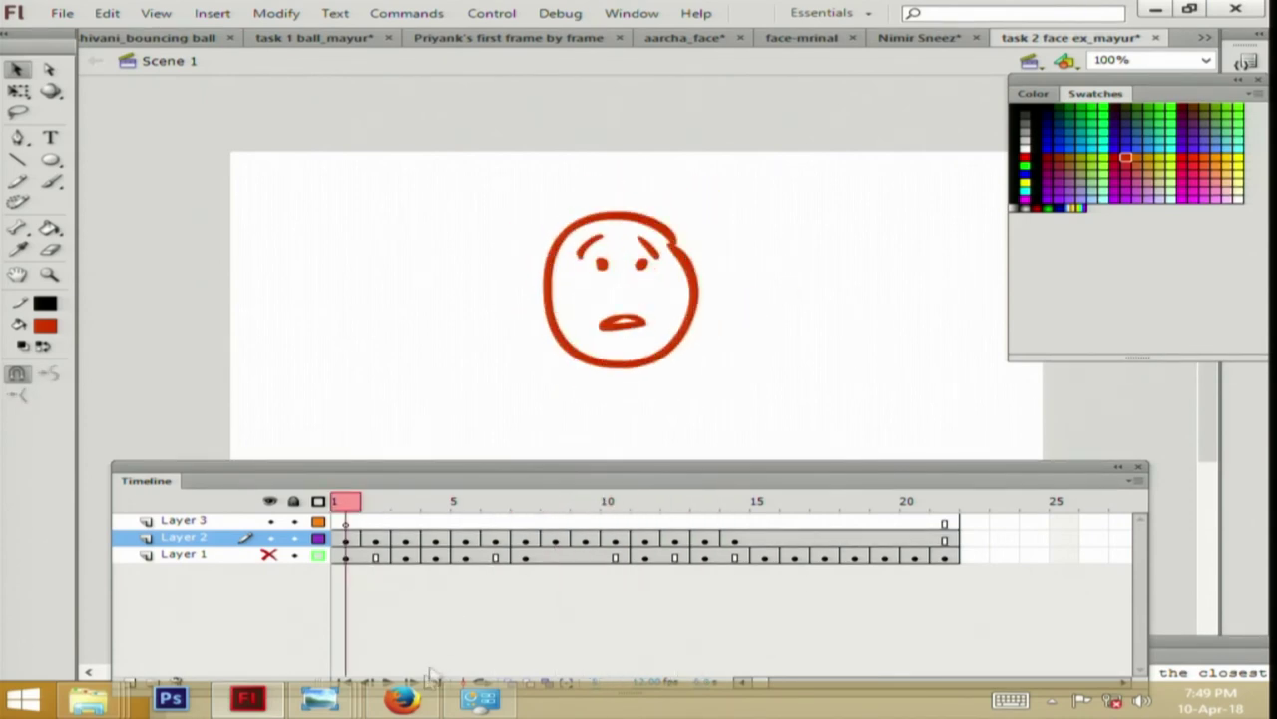
click(390, 682)
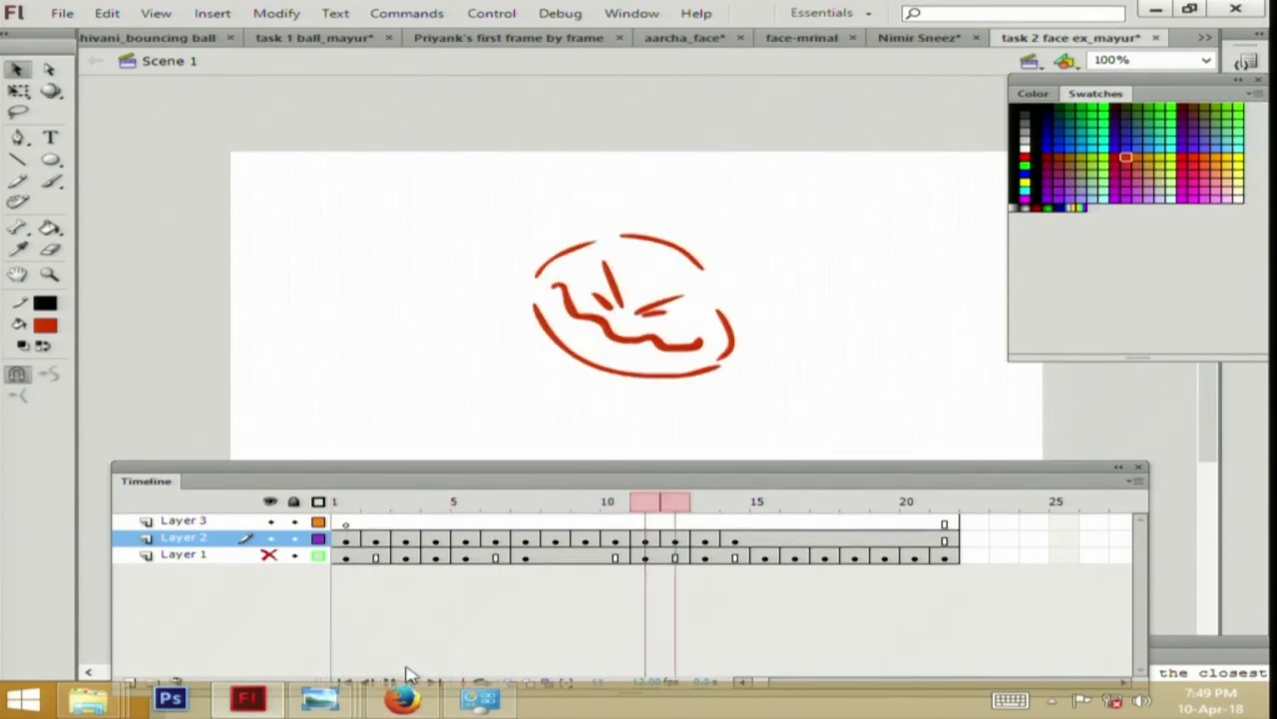
click(345, 509)
drag(366, 469, 324, 429)
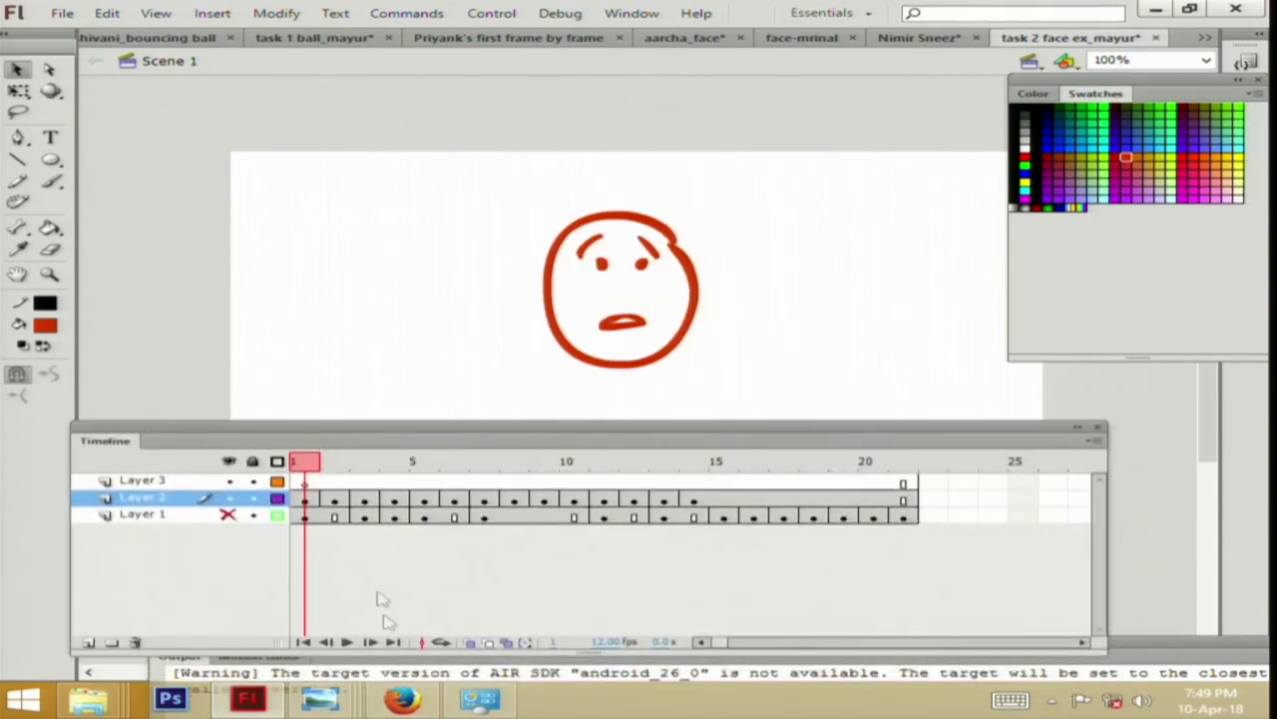
click(349, 640)
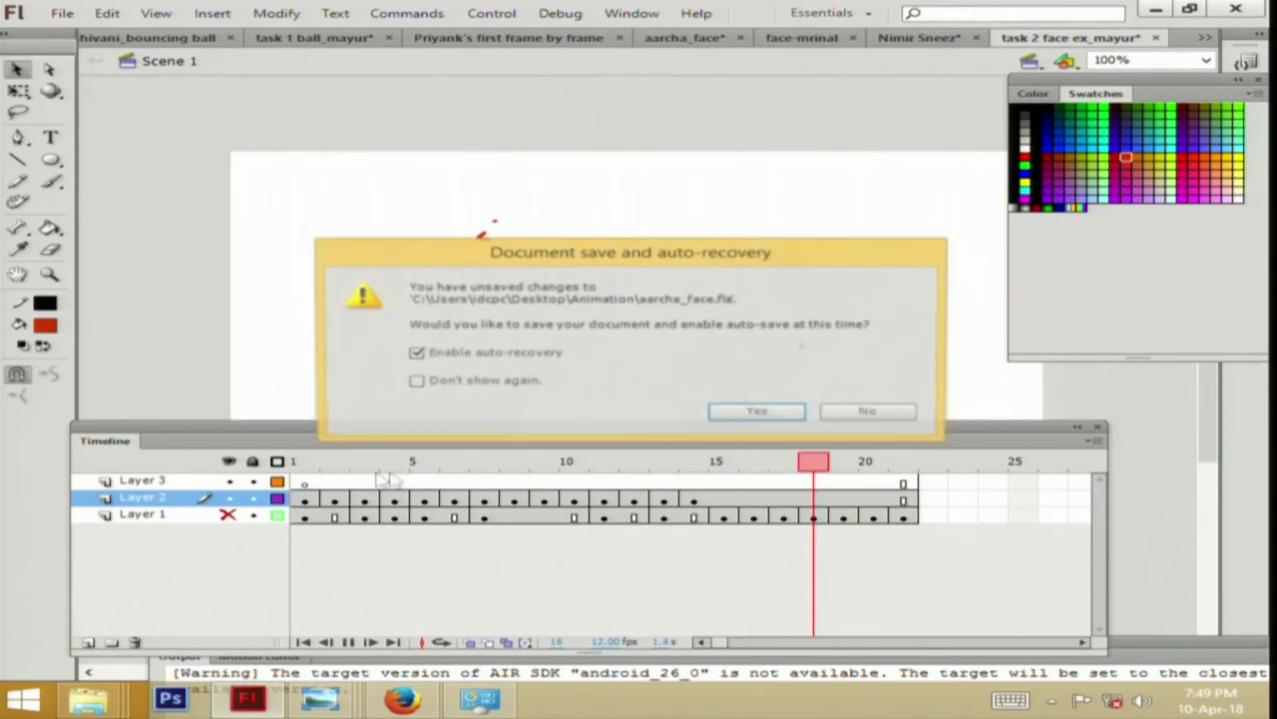
click(758, 412)
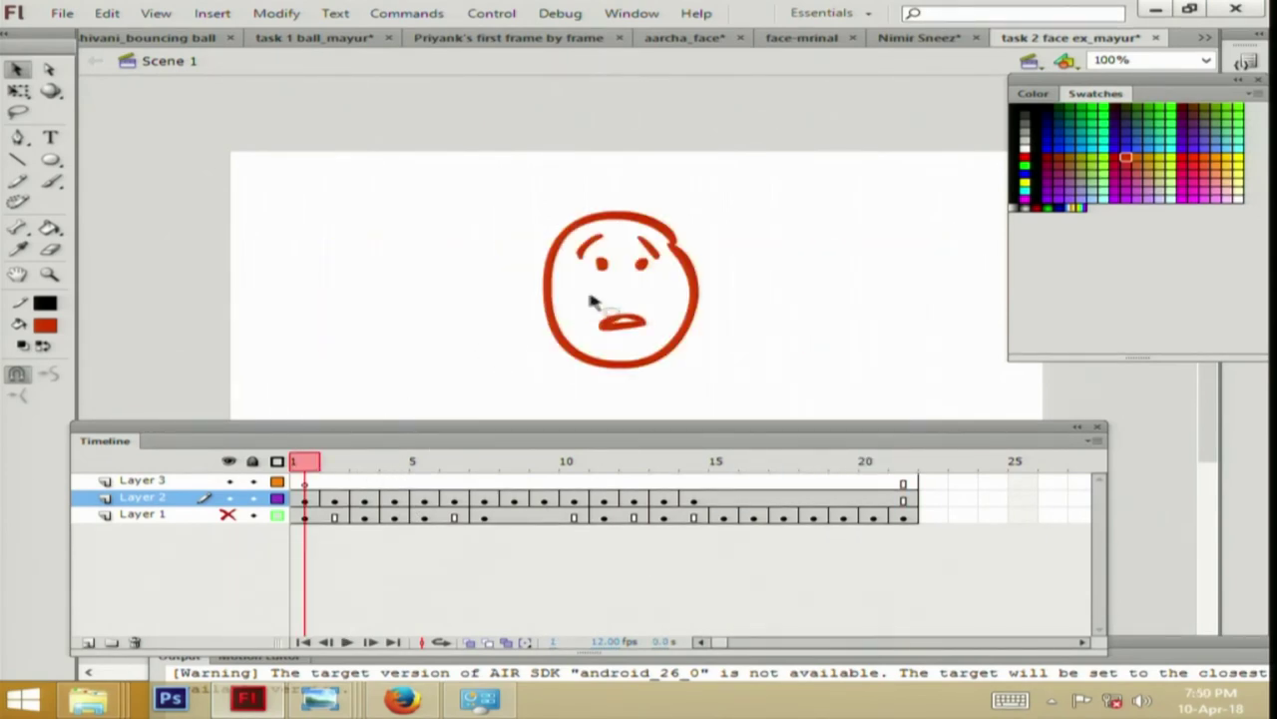
Insert a frame after frame 8 on Layer 2, make frame 9 a blank keyframe, and ready onion skinning and the Brush tool.
mouse_move(313, 467)
mouse_down()
mouse_move(457, 465)
mouse_move(436, 467)
mouse_up()
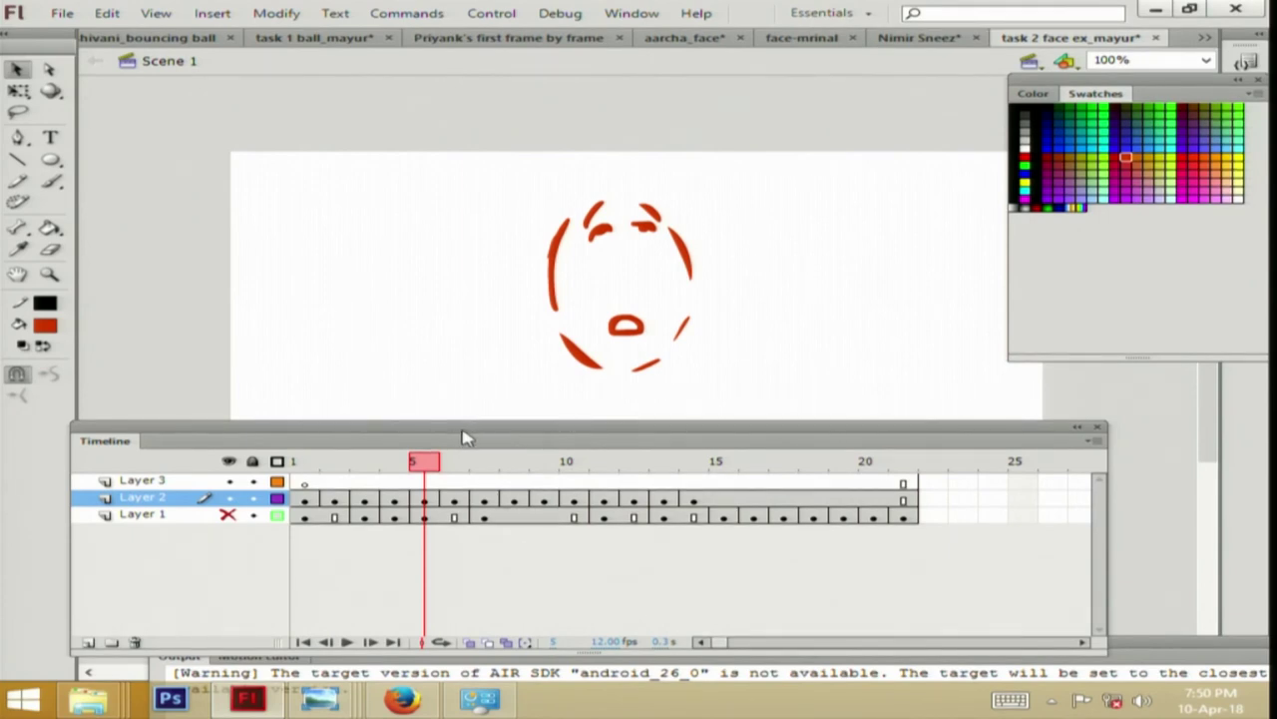
mouse_move(412, 477)
mouse_down()
mouse_move(362, 465)
mouse_move(665, 464)
mouse_move(509, 471)
mouse_up()
click(515, 500)
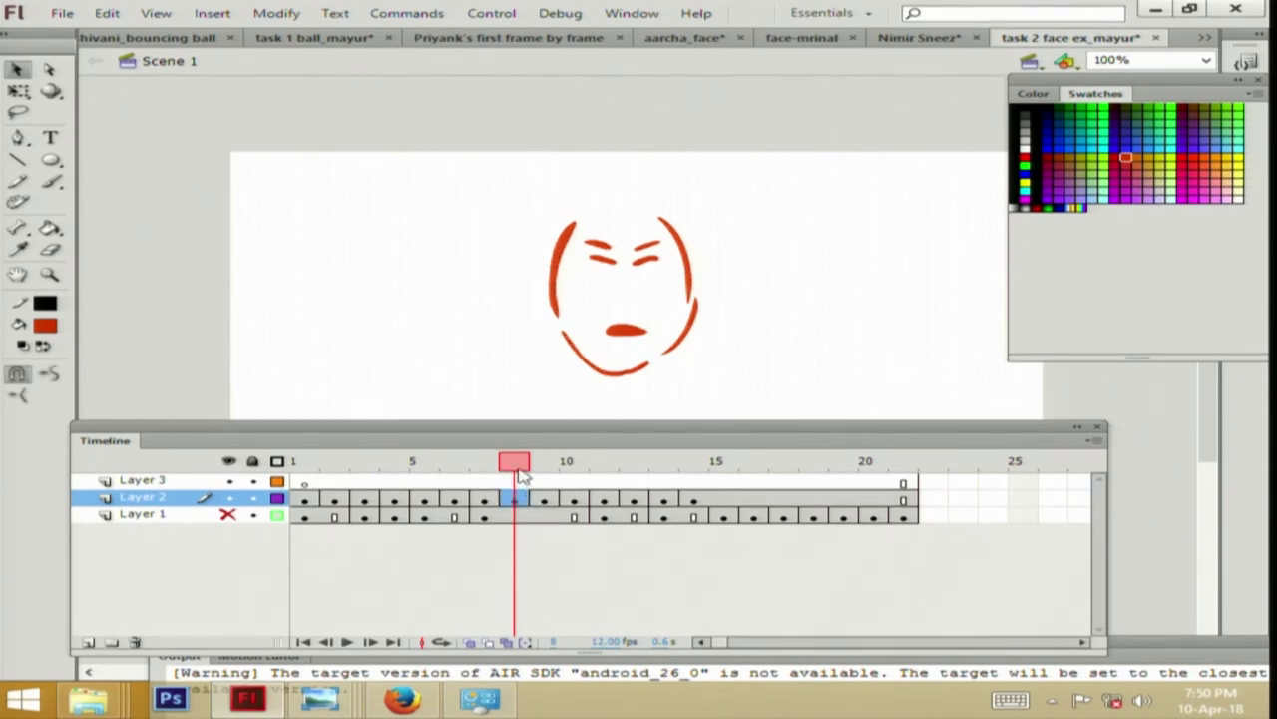
key(F7)
click(544, 502)
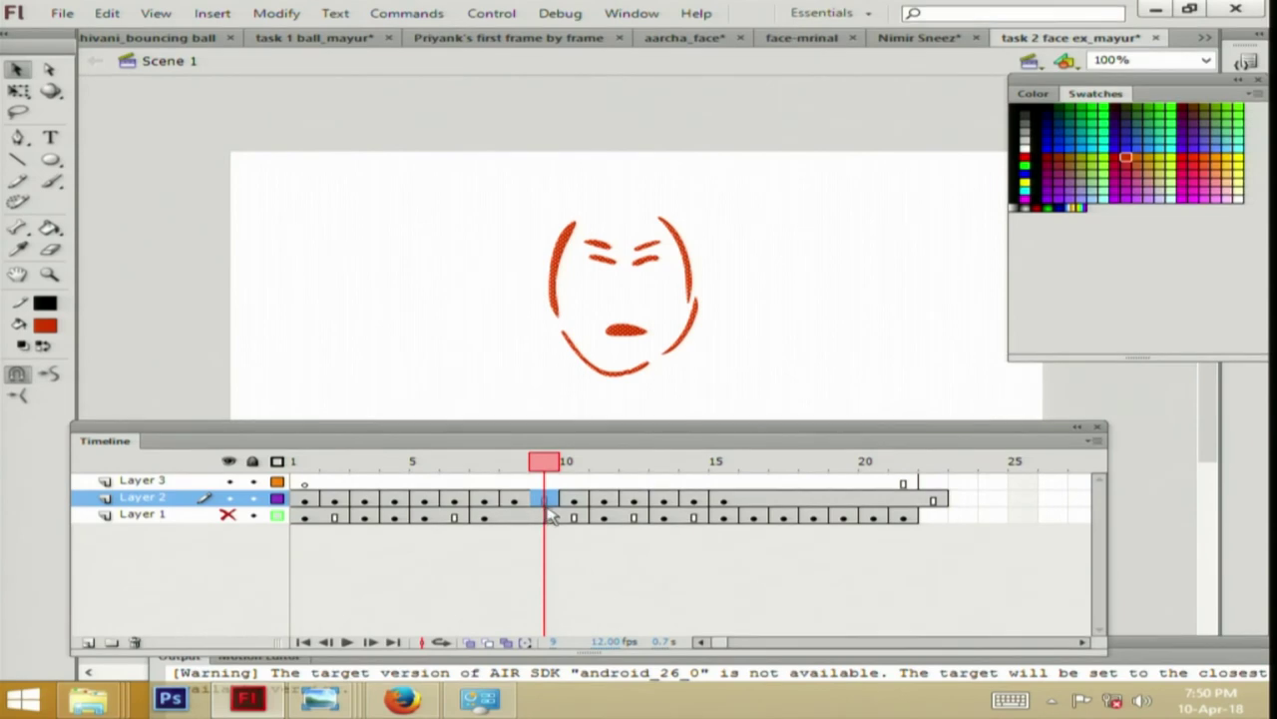
key(F7)
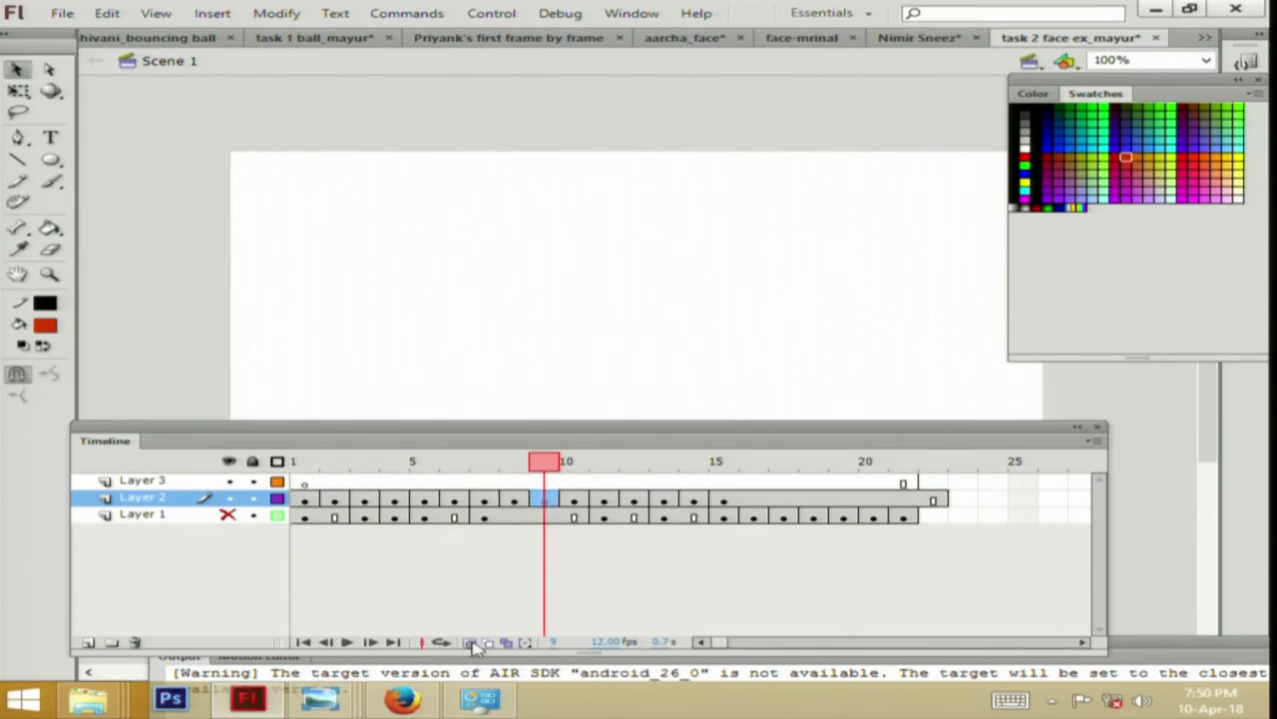
click(474, 641)
click(50, 181)
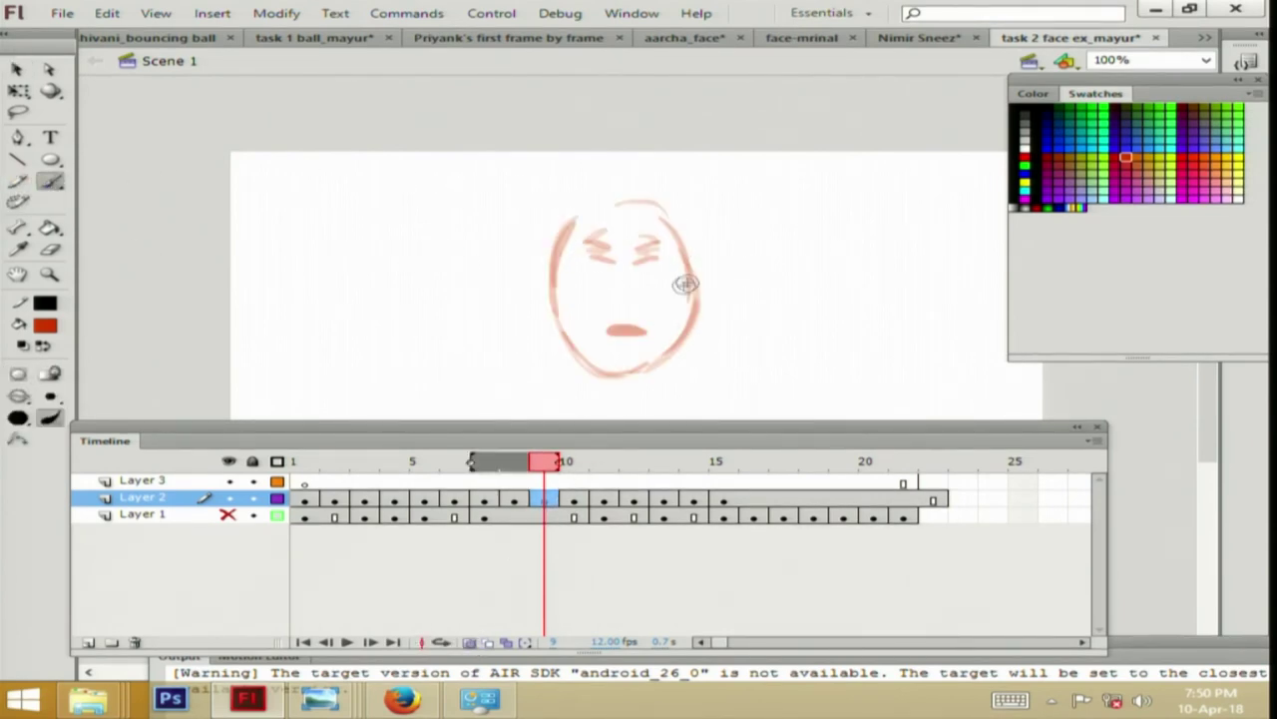
Brush the in-between face's squinting eyes, mouth and head sides in frame 9 of Layer 2, and turn off onion skinning.
drag(653, 260, 620, 273)
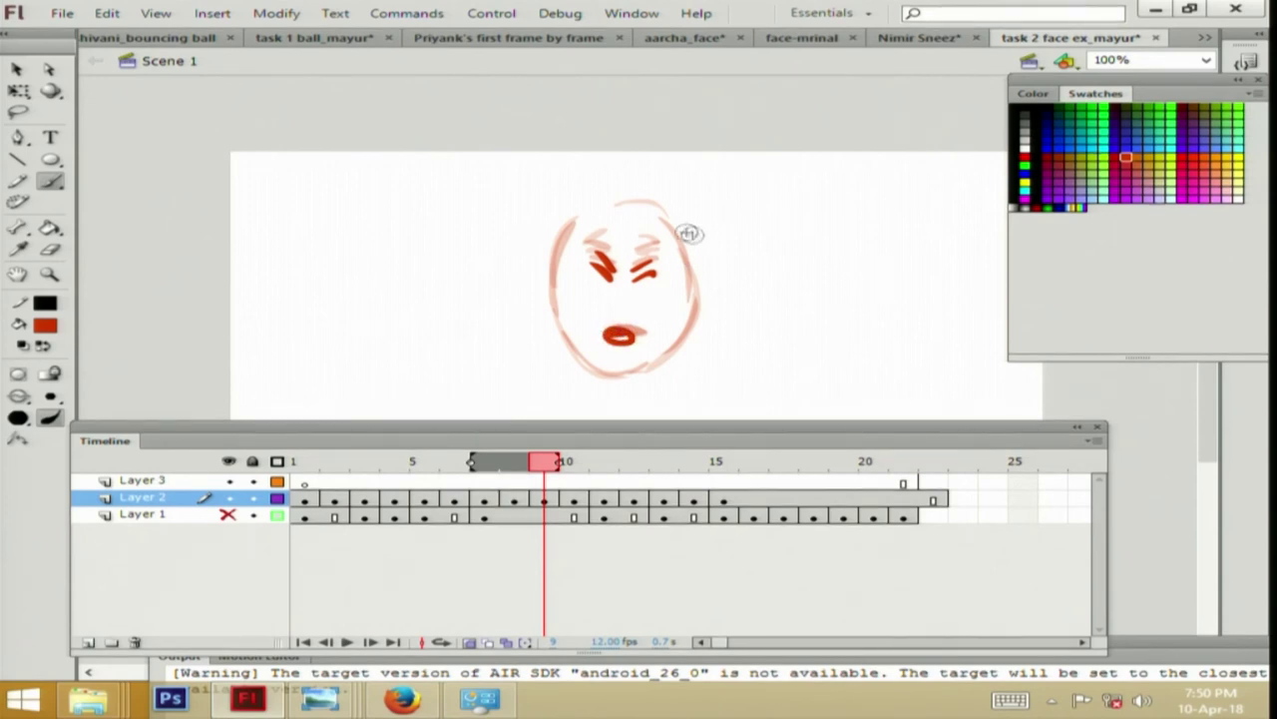
drag(575, 217, 558, 319)
drag(682, 239, 693, 324)
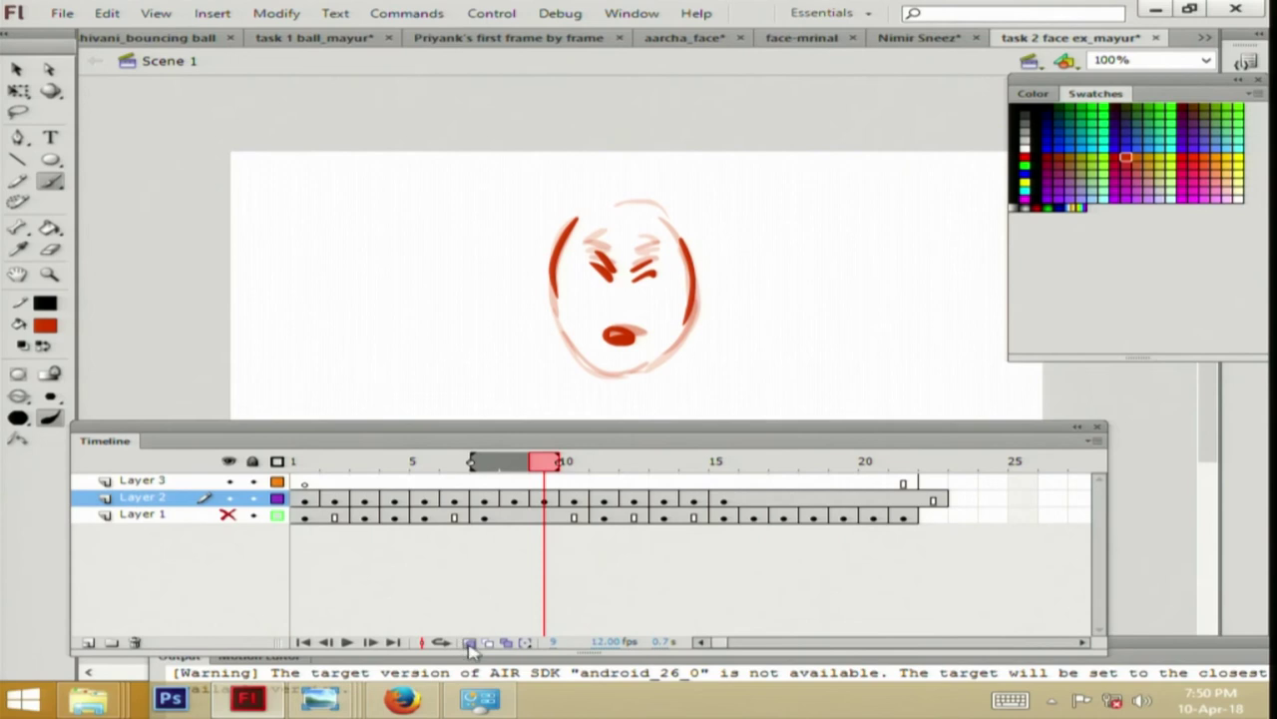
click(470, 641)
Replay the sneezing face animation from frame 1 and scrub through its frames to check the timing of the poses.
mouse_move(550, 479)
mouse_down()
mouse_move(514, 479)
mouse_move(620, 479)
mouse_move(514, 479)
mouse_up()
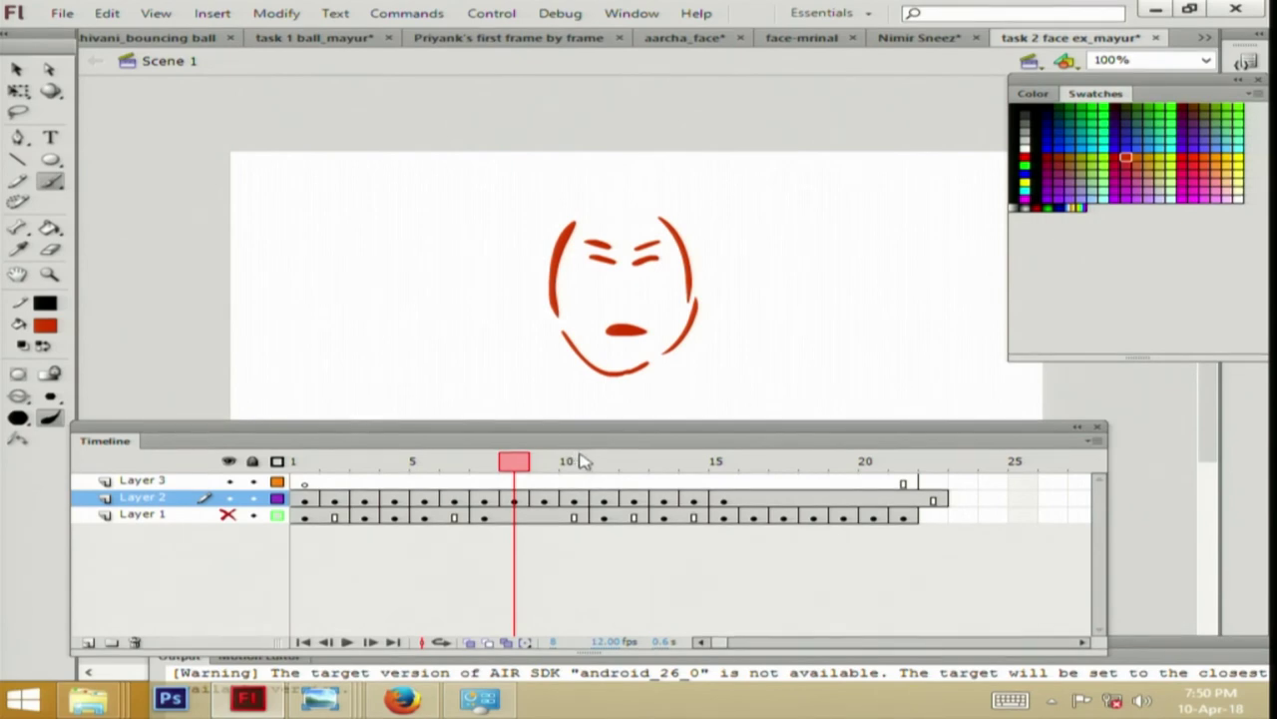
key(Return)
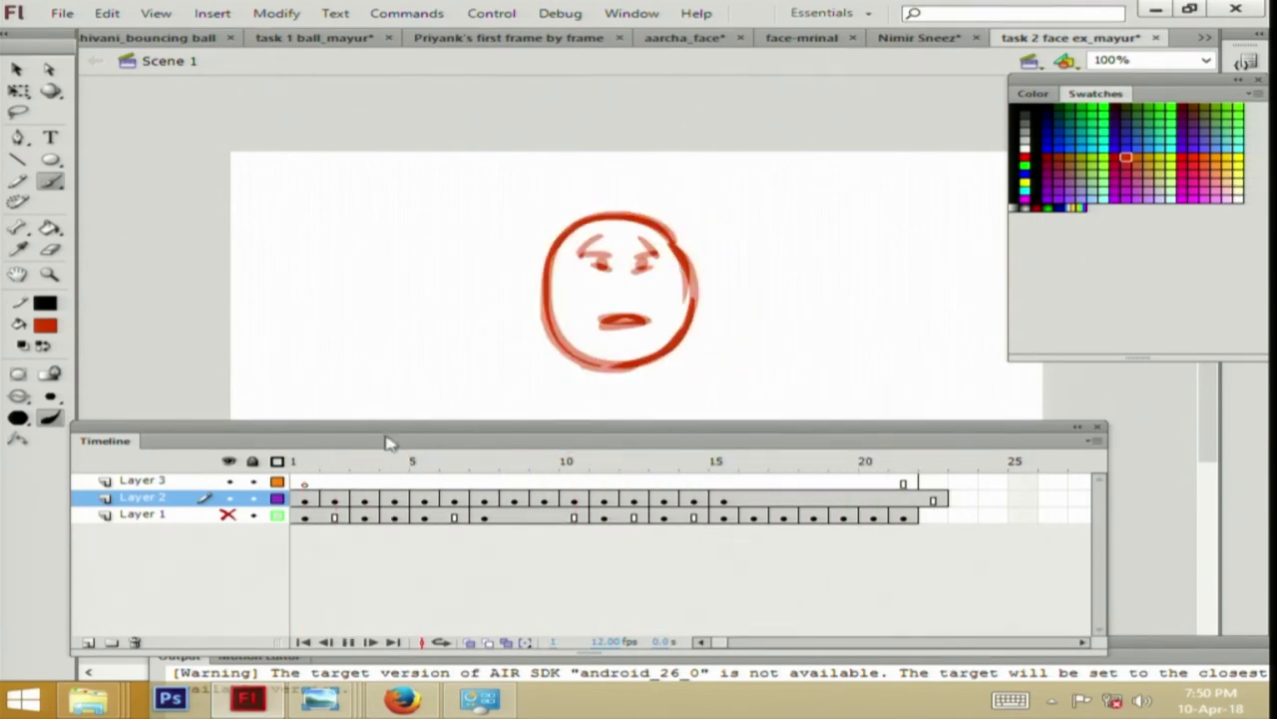
mouse_move(682, 479)
mouse_down()
mouse_move(796, 469)
mouse_move(499, 464)
mouse_move(290, 497)
mouse_up()
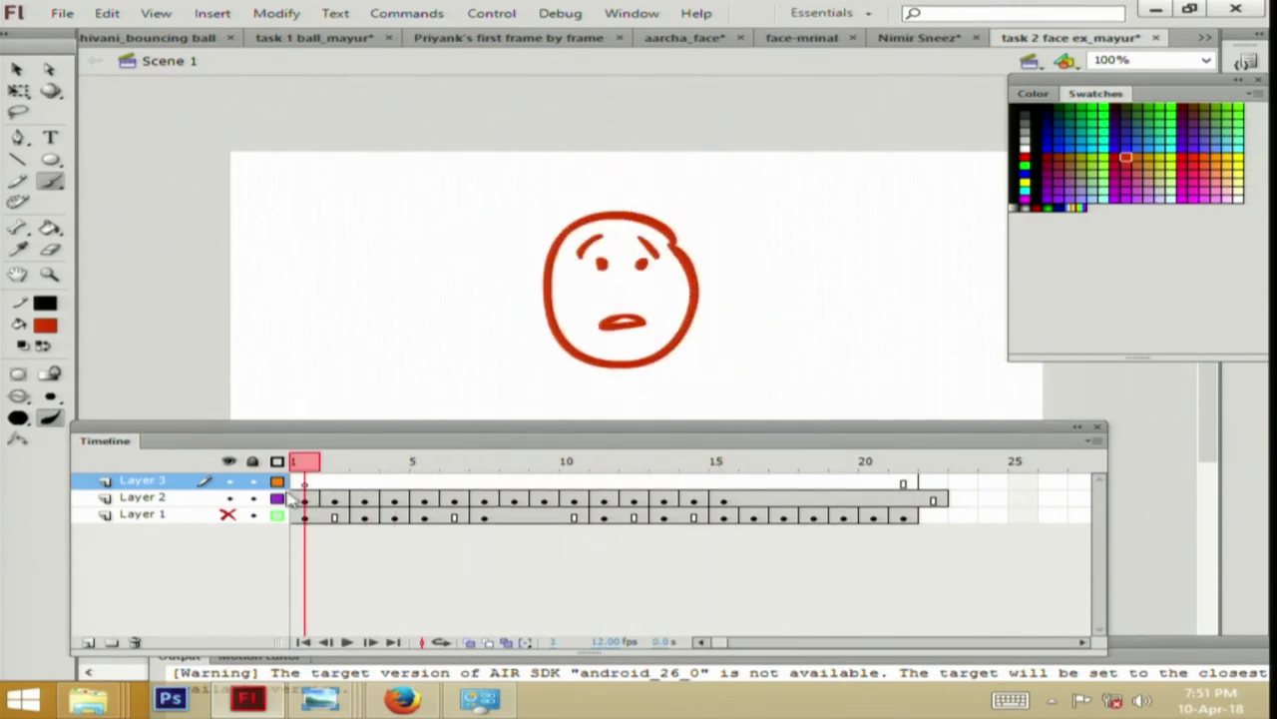
click(347, 642)
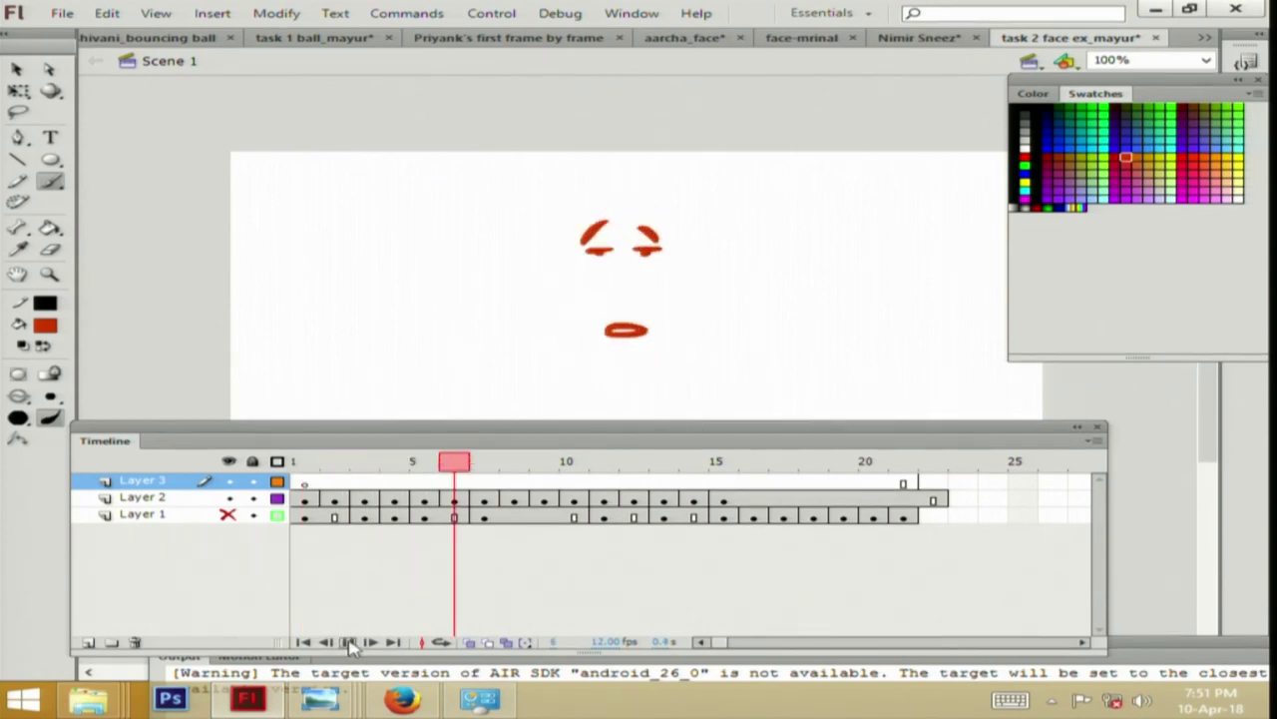
drag(372, 479, 298, 464)
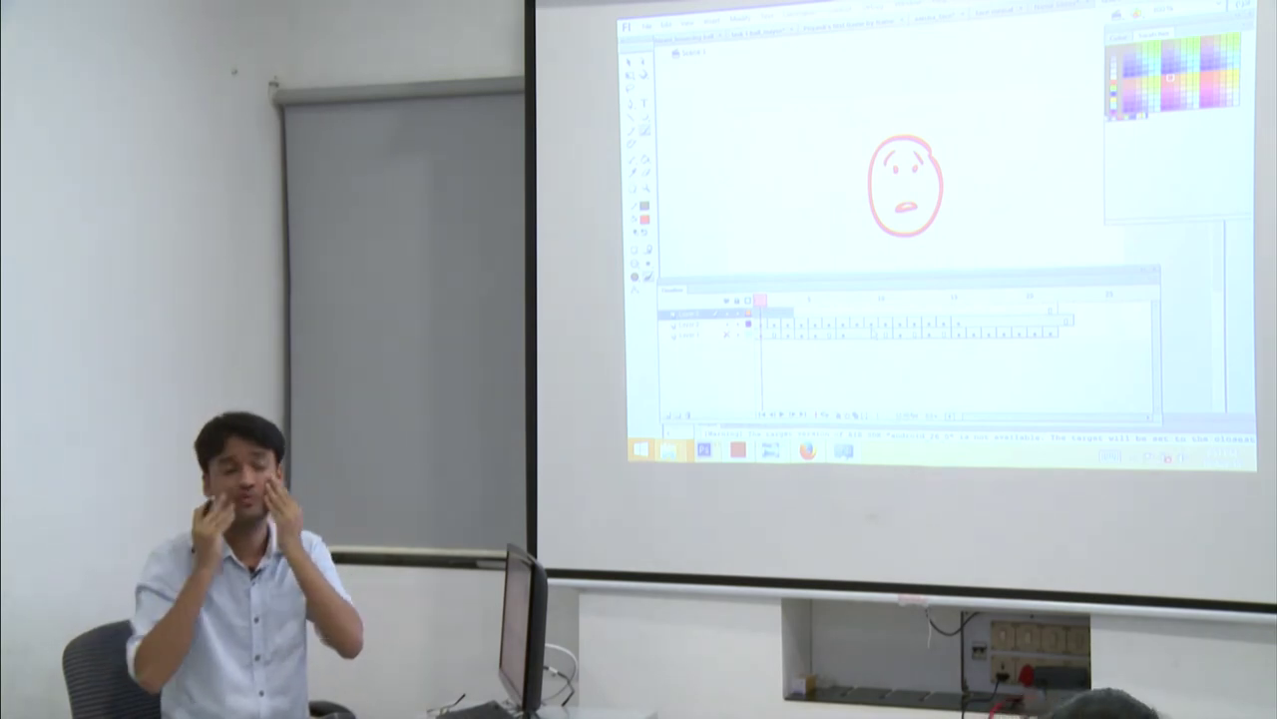
key(Return)
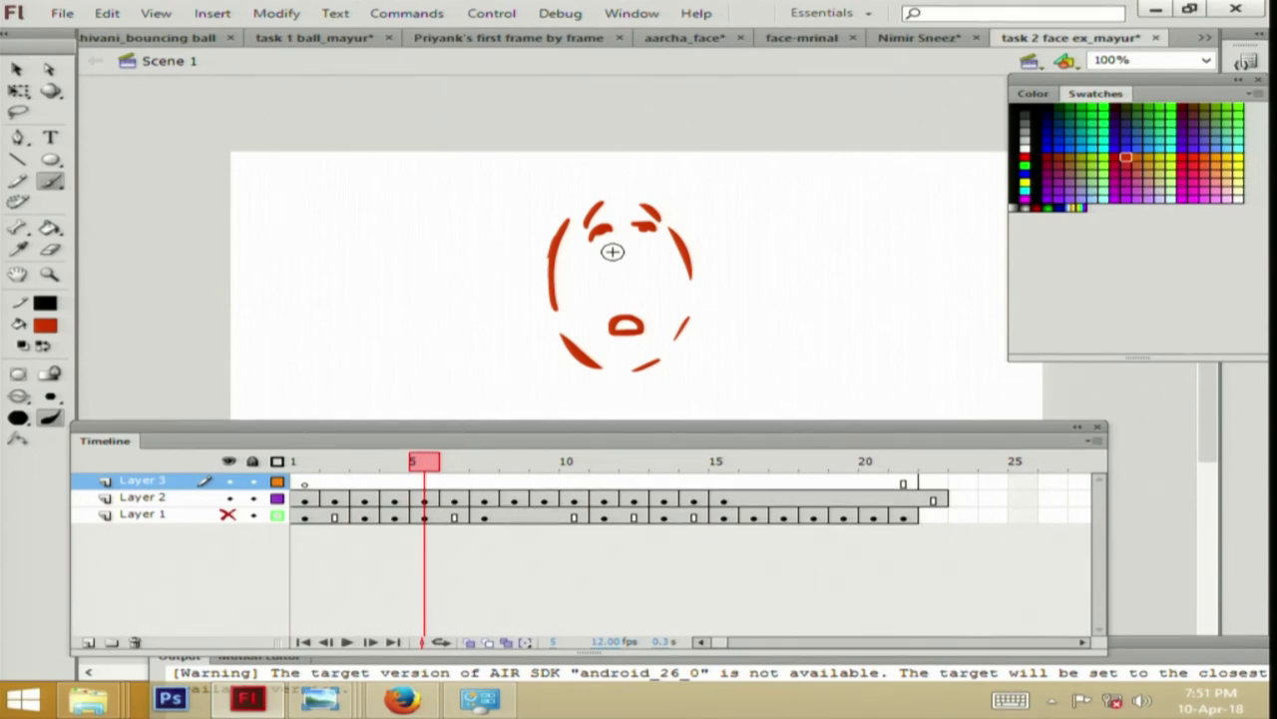
mouse_move(439, 461)
mouse_down()
mouse_move(363, 461)
mouse_move(693, 467)
mouse_move(570, 468)
mouse_move(693, 467)
mouse_move(660, 469)
mouse_move(641, 439)
mouse_move(657, 467)
mouse_up()
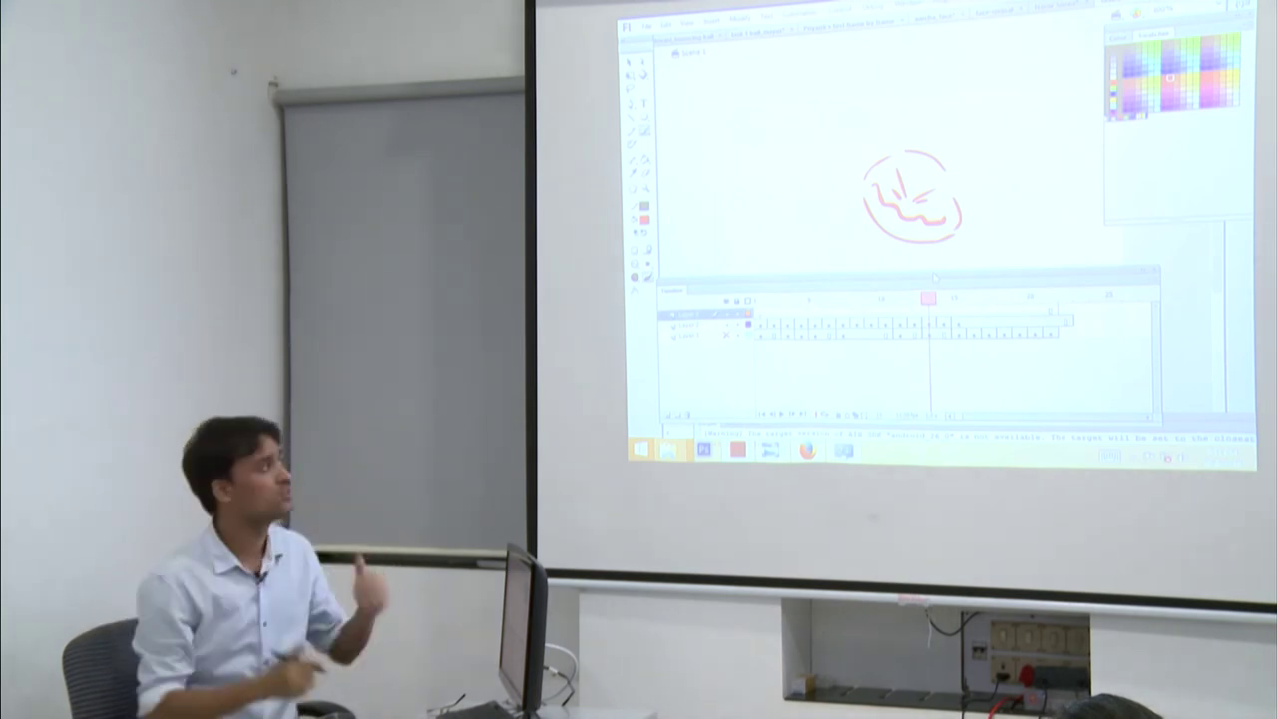
key(Return)
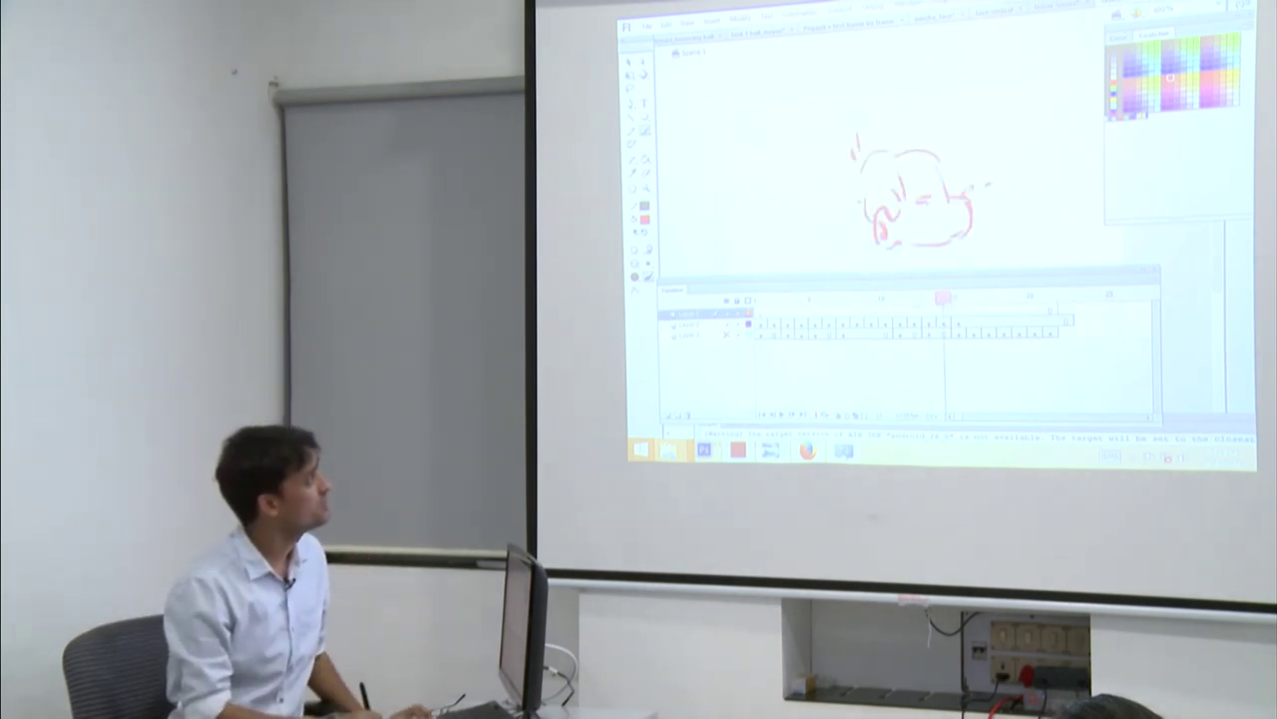
Open body-mrinul from the Animation folder and play the stick figure's run and jump several times from frame 1.
key(alt+Tab)
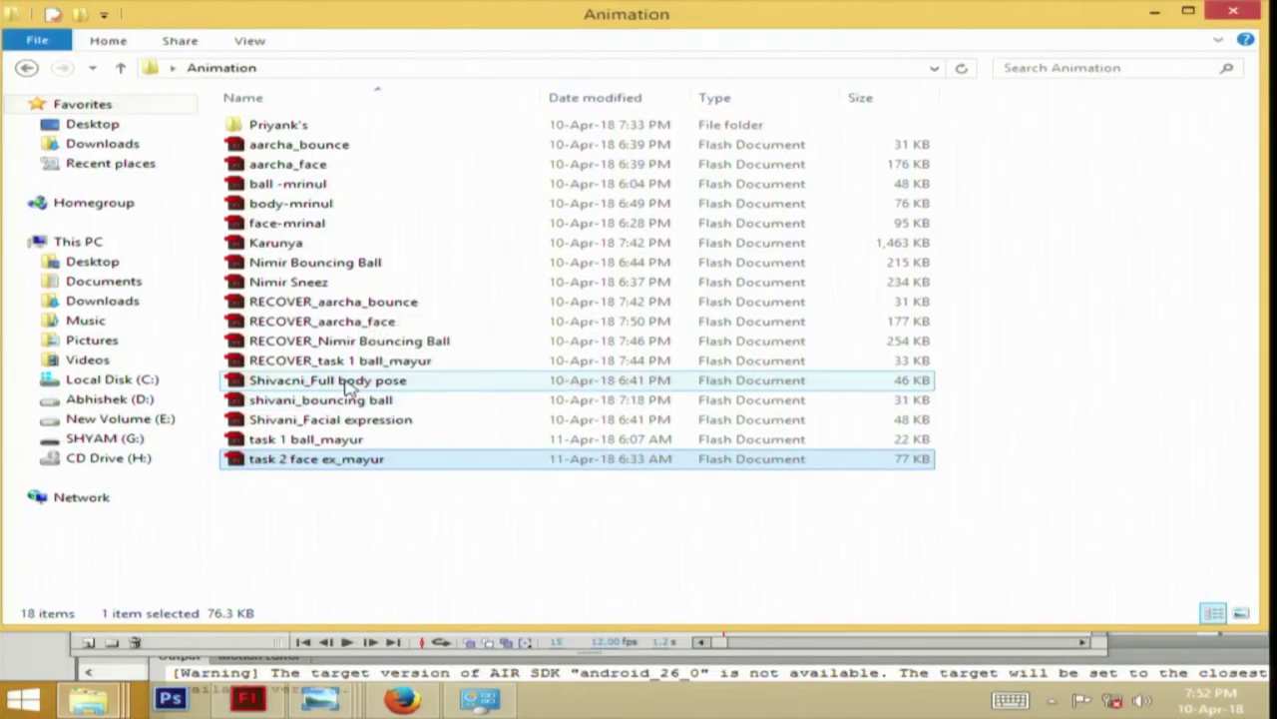
double_click(308, 204)
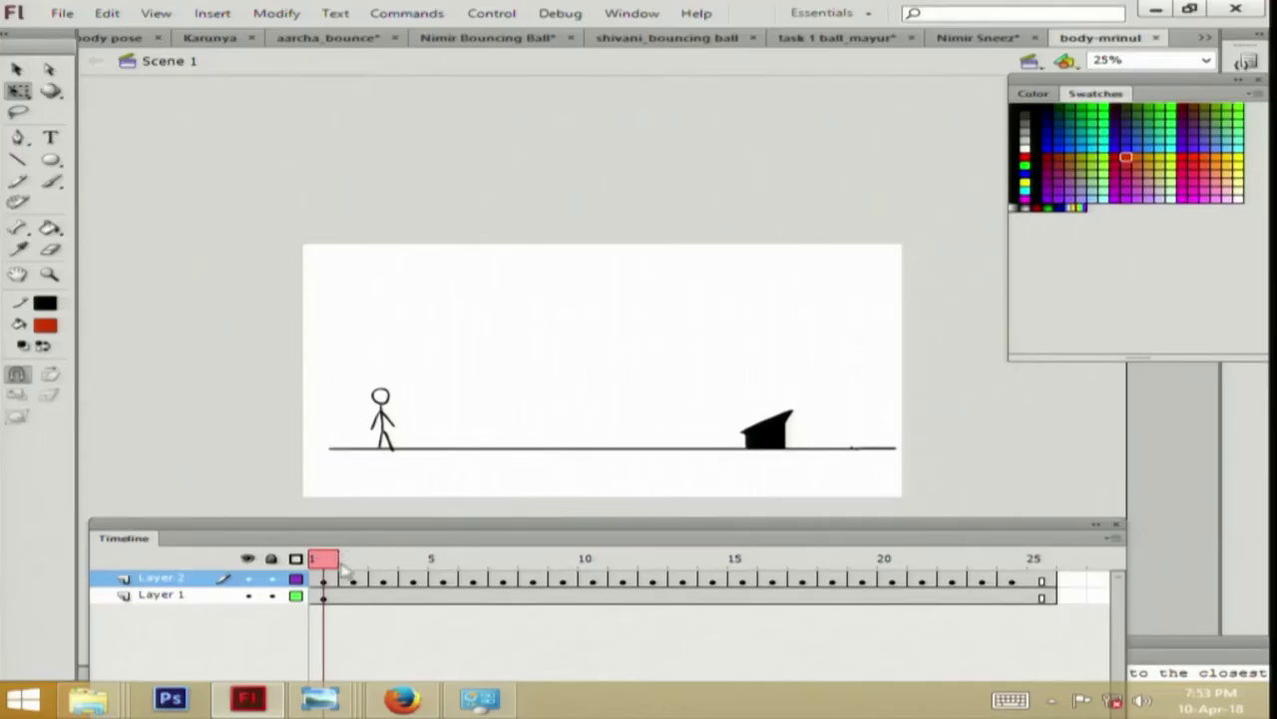
drag(357, 544, 340, 522)
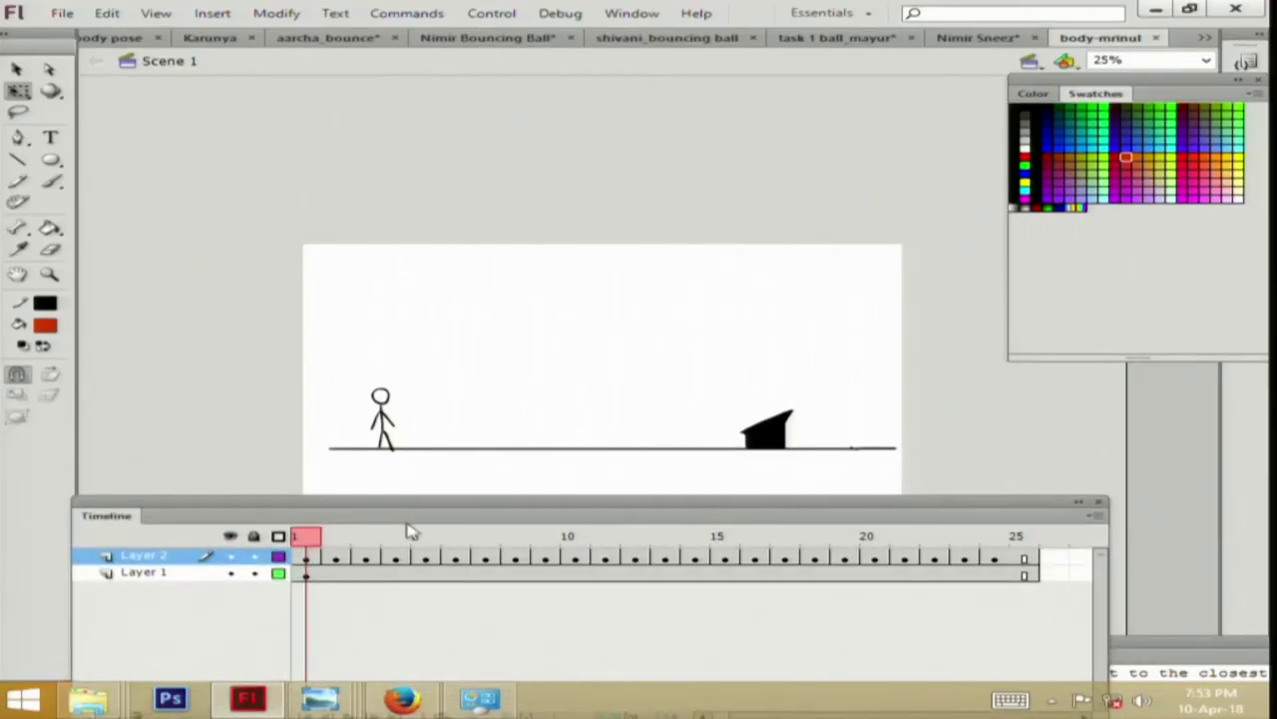
key(Return)
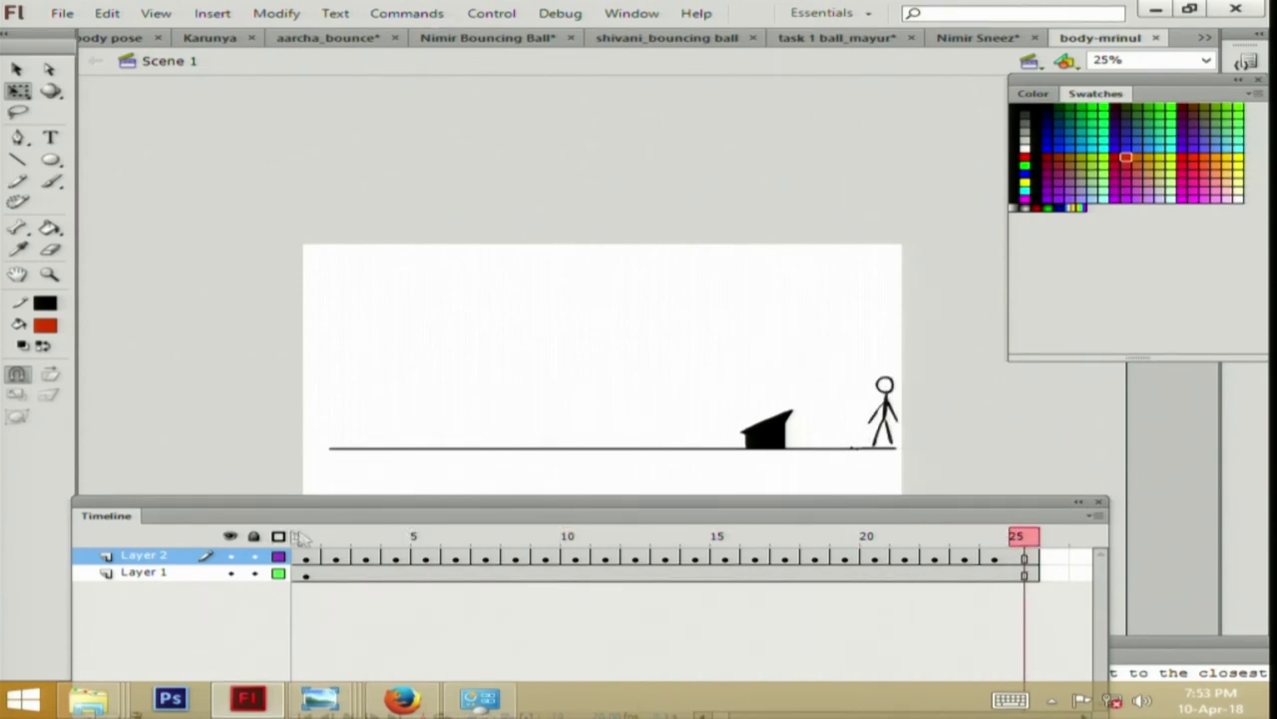
click(303, 537)
key(Return)
drag(305, 539, 289, 559)
key(Return)
Onion-skin the stick figure animation across frames 1 to 25 and return to frame 1 with the stage uncovered.
drag(106, 515, 82, 302)
click(445, 504)
mouse_move(357, 329)
mouse_down()
mouse_move(864, 300)
mouse_move(988, 301)
mouse_move(1013, 322)
mouse_up()
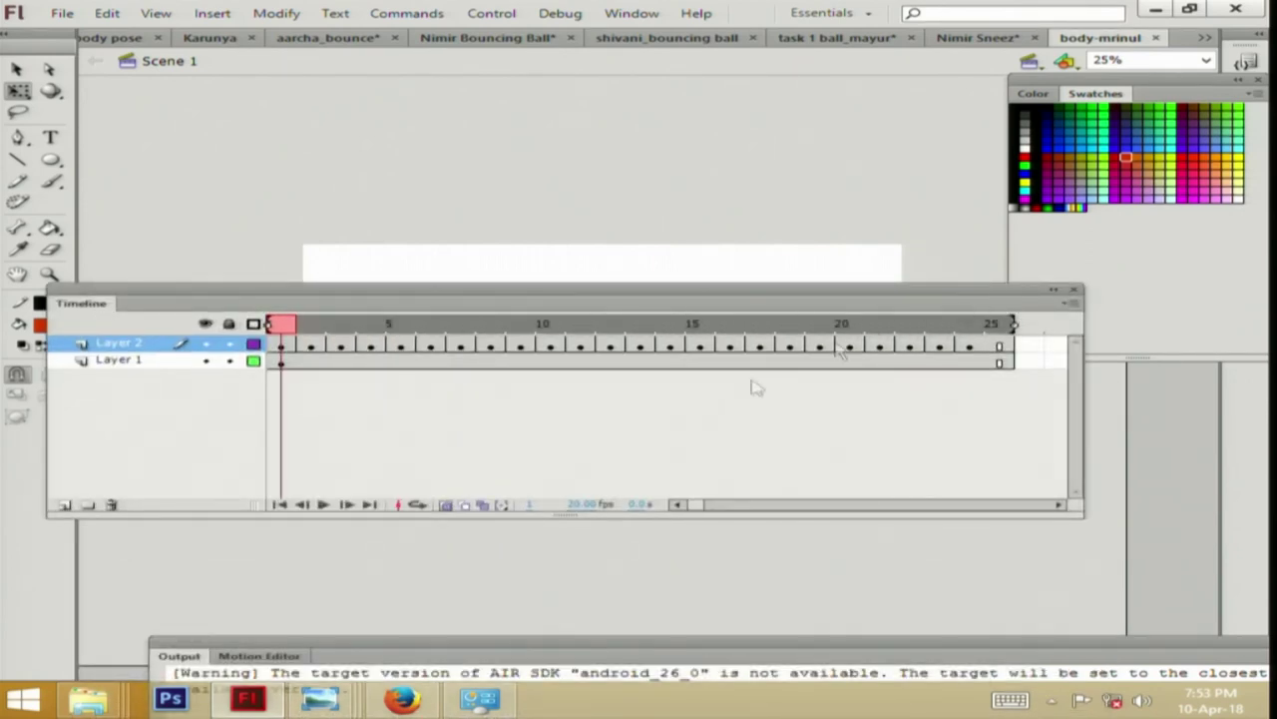
click(425, 504)
drag(579, 325, 1013, 324)
drag(122, 312, 164, 503)
drag(339, 525, 284, 540)
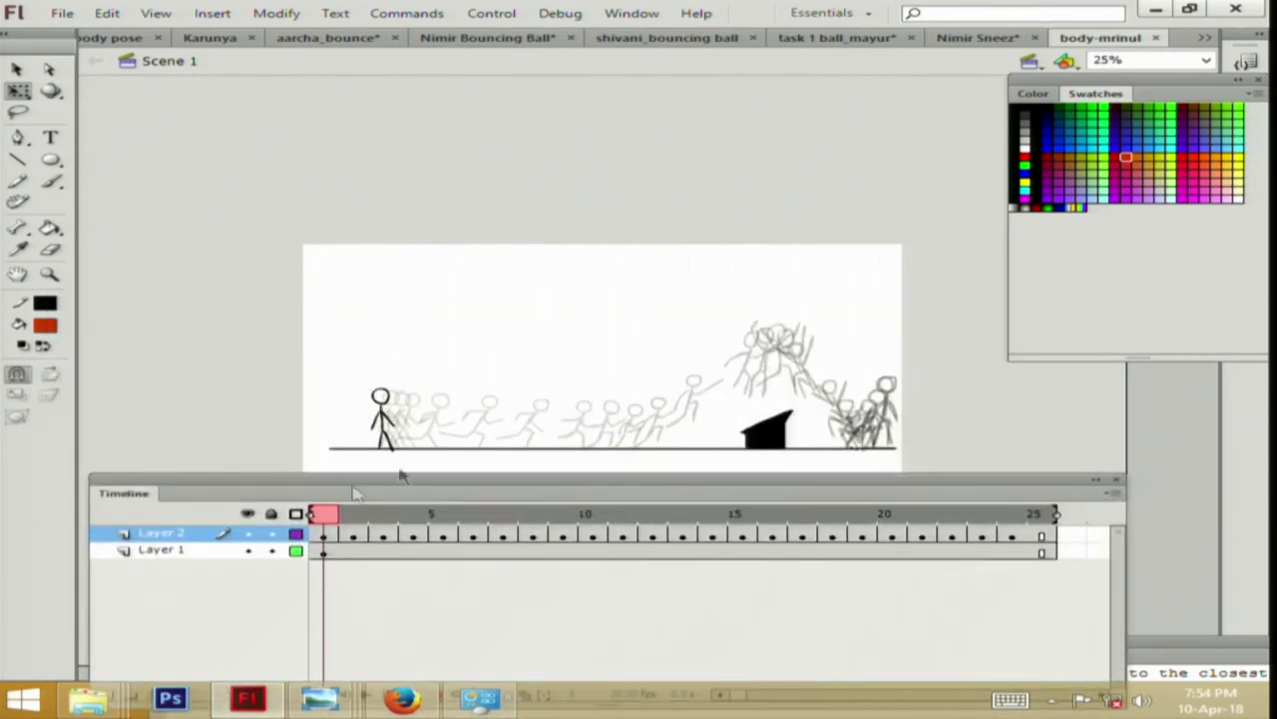
Brush short red spacing marks above the heads of the onion-skinned stick figures along the run and jump.
click(51, 180)
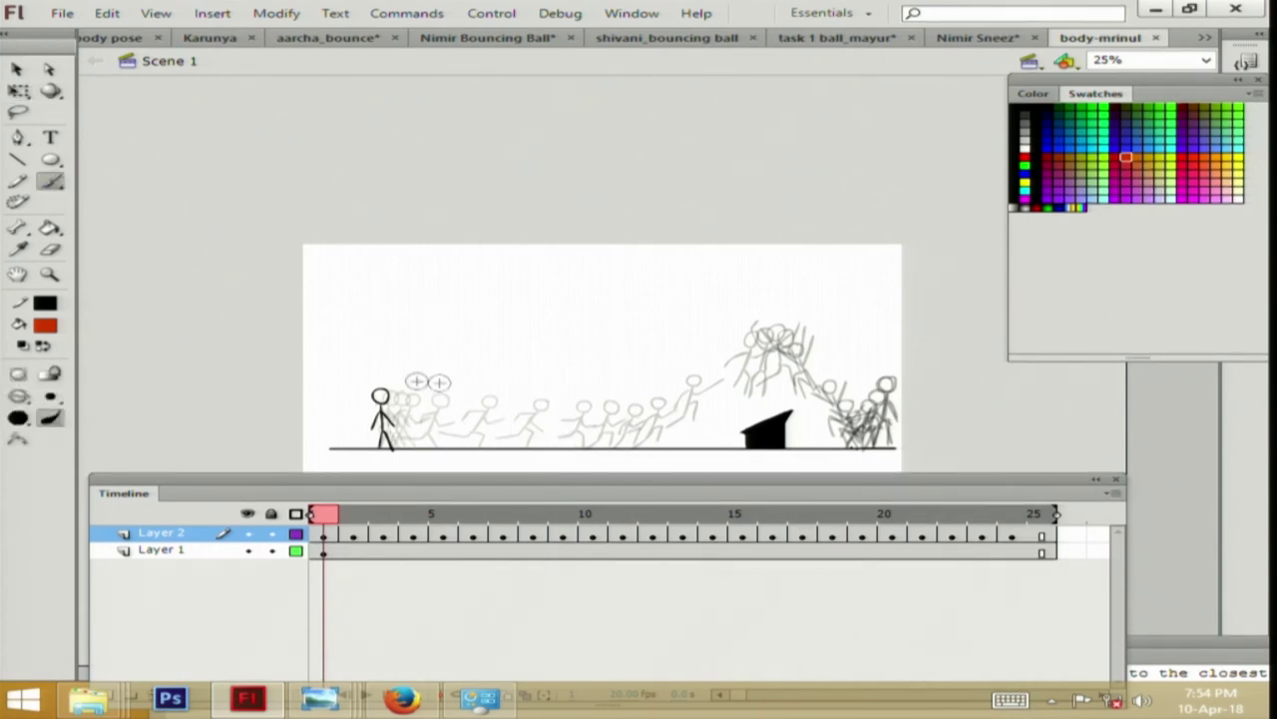
mouse_move(387, 365)
mouse_down()
mouse_move(386, 378)
mouse_move(454, 389)
mouse_up()
drag(543, 385, 545, 396)
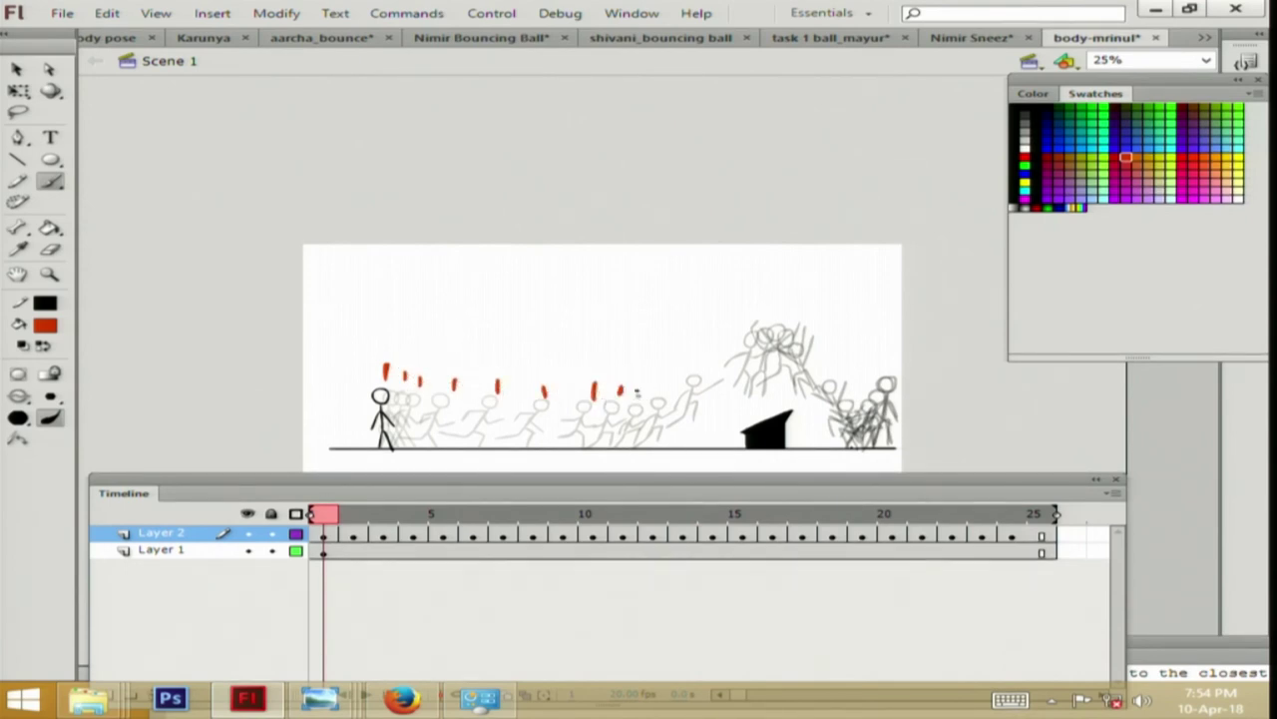
drag(685, 369, 685, 376)
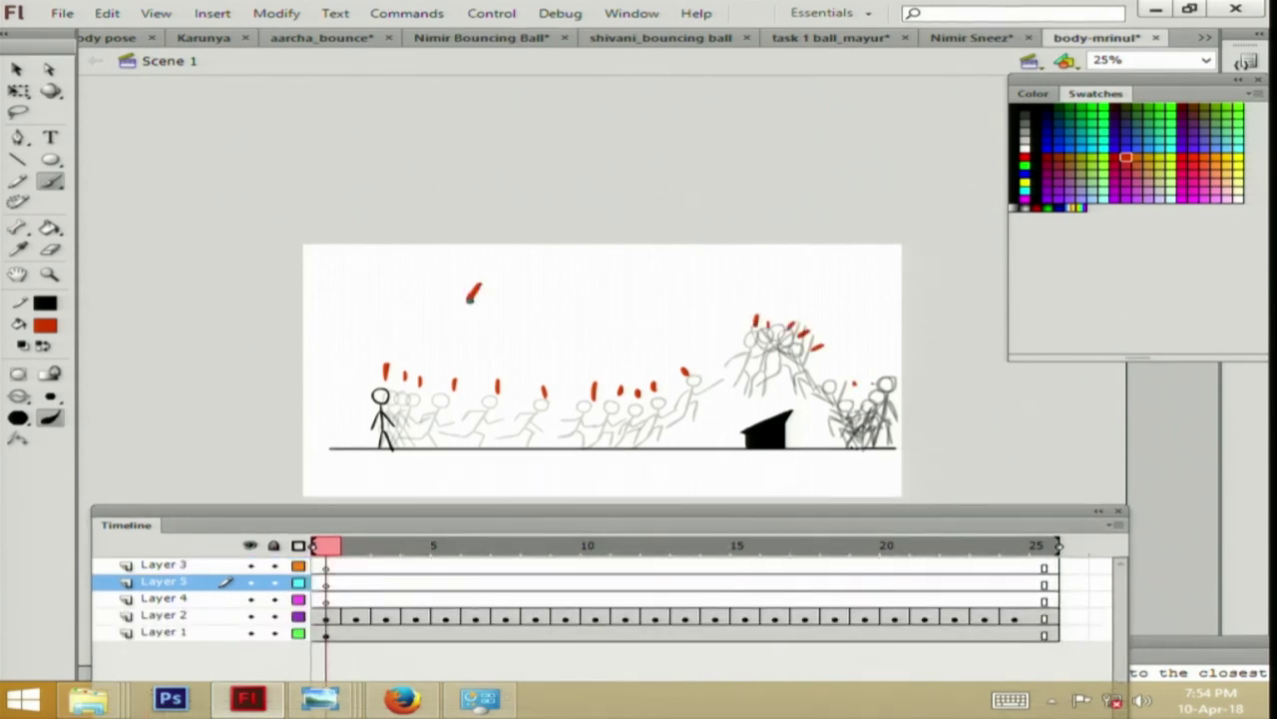
Brush three red leg-pose sketches on a new layer above the running figures: a wide stride, crossed legs and another stride.
mouse_move(474, 306)
mouse_down()
mouse_move(503, 316)
mouse_move(513, 339)
mouse_move(463, 312)
mouse_move(423, 320)
mouse_up()
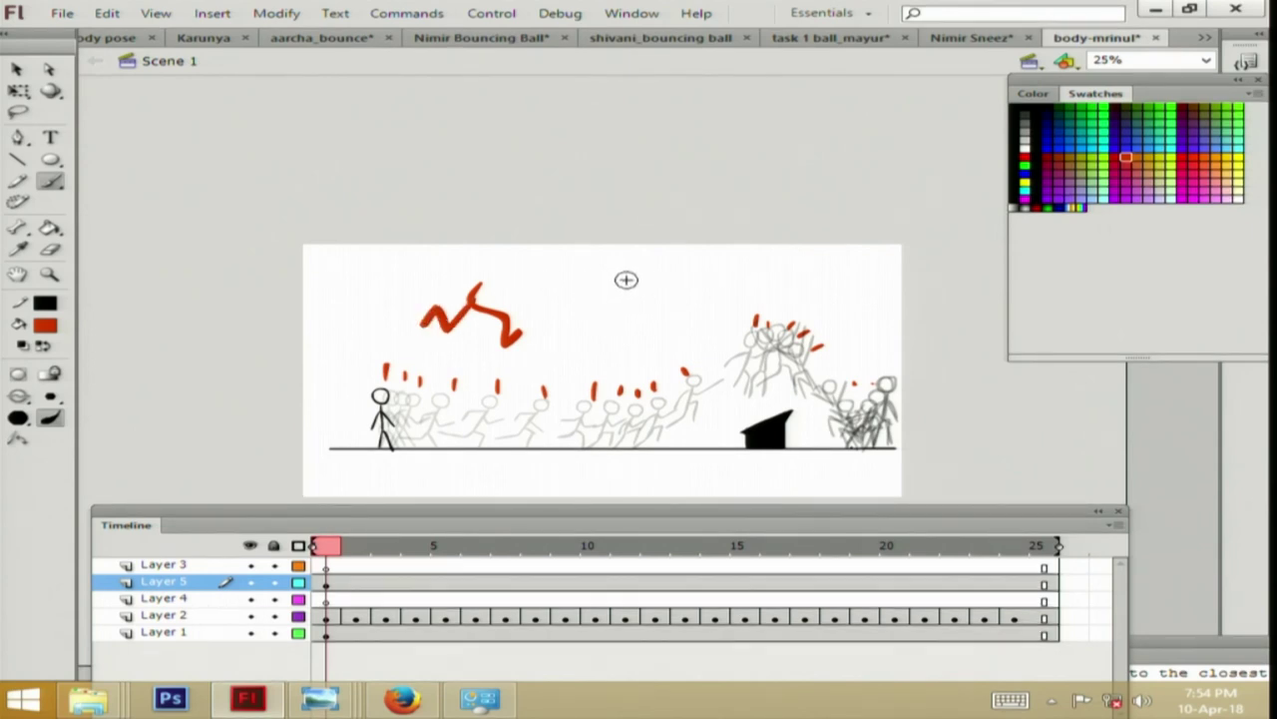
drag(615, 302, 596, 329)
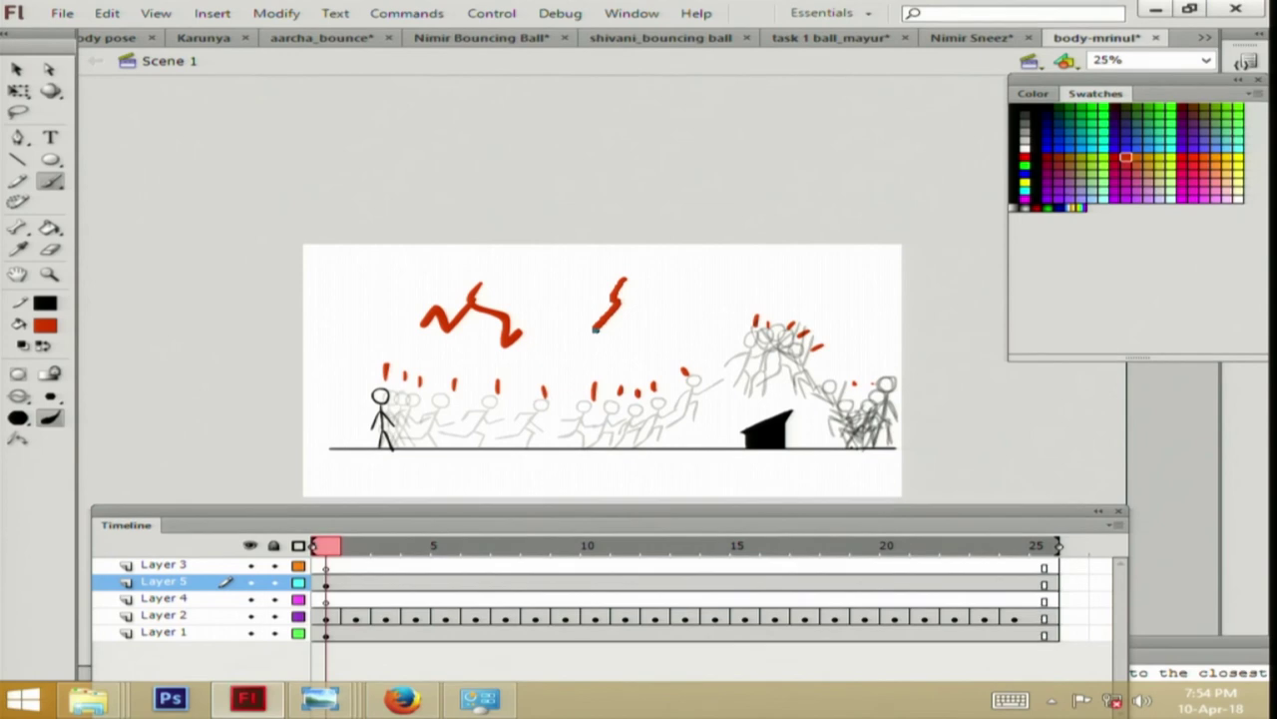
mouse_move(598, 299)
mouse_down()
mouse_move(627, 312)
mouse_move(618, 292)
mouse_up()
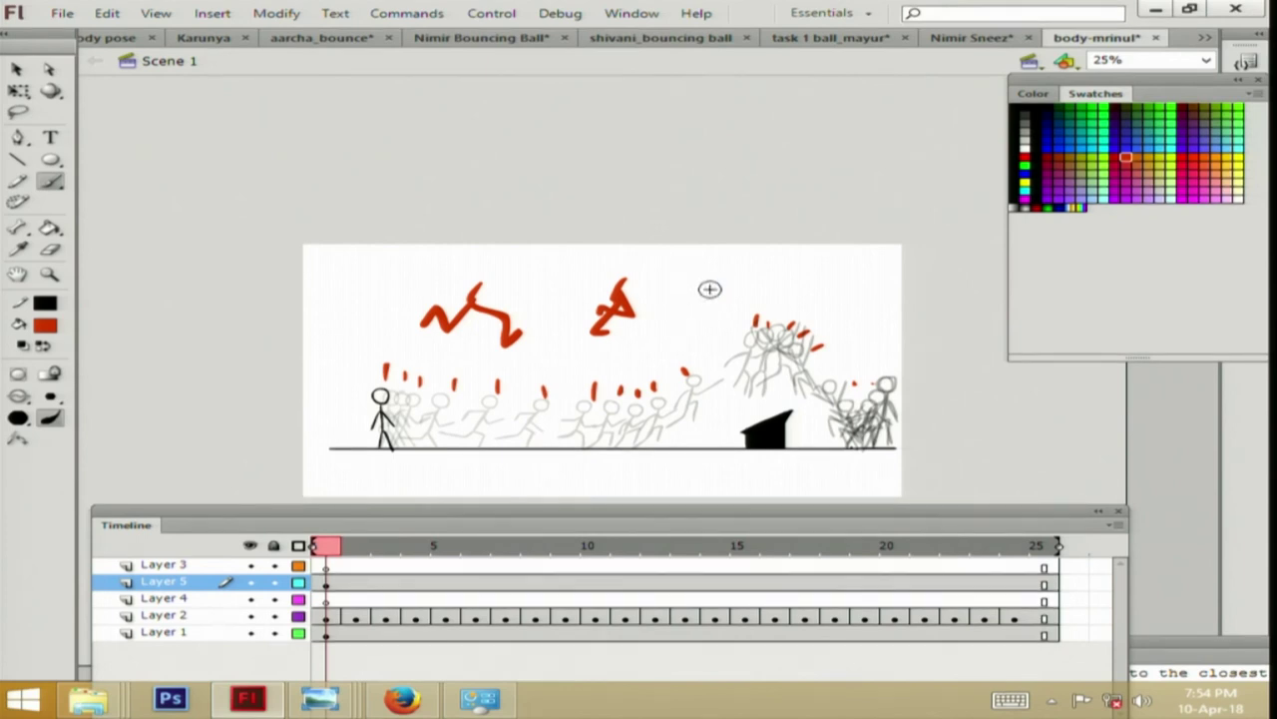
click(669, 291)
drag(705, 278, 725, 318)
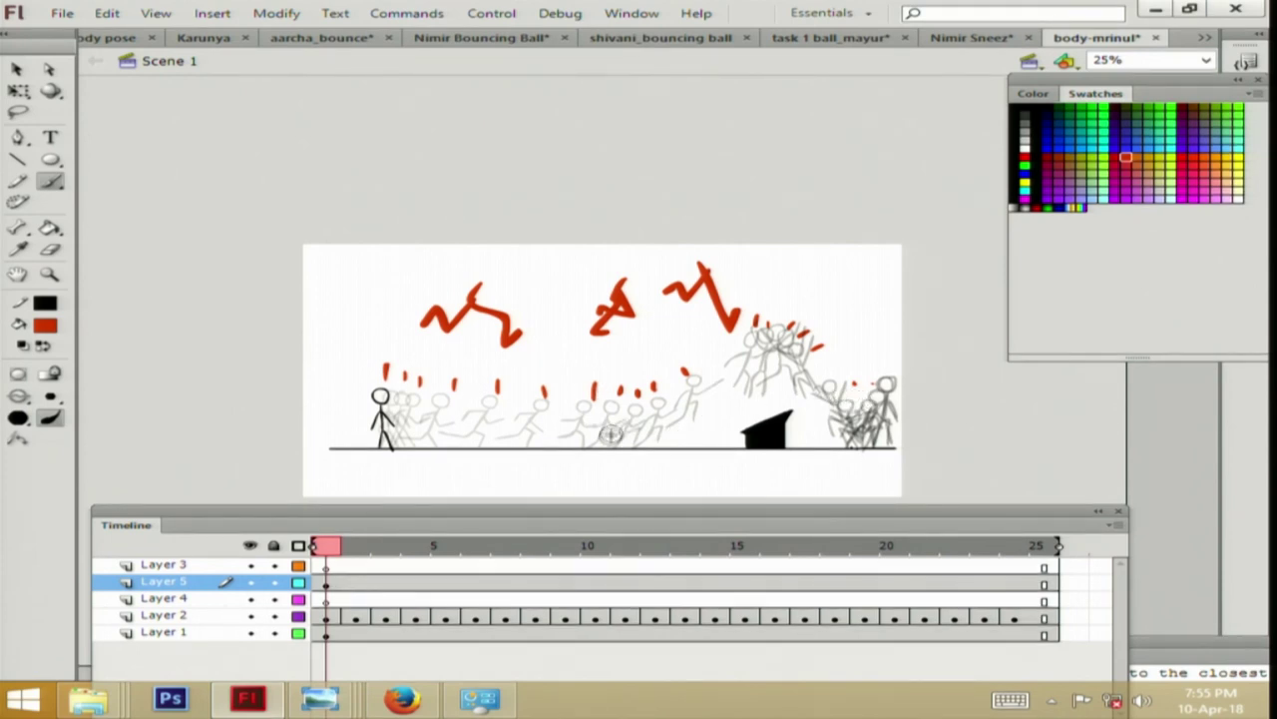
Scrub through the stick figure's run and examine the running pose in frame 5 against its onion-skinned neighbours.
drag(365, 550, 883, 519)
click(445, 546)
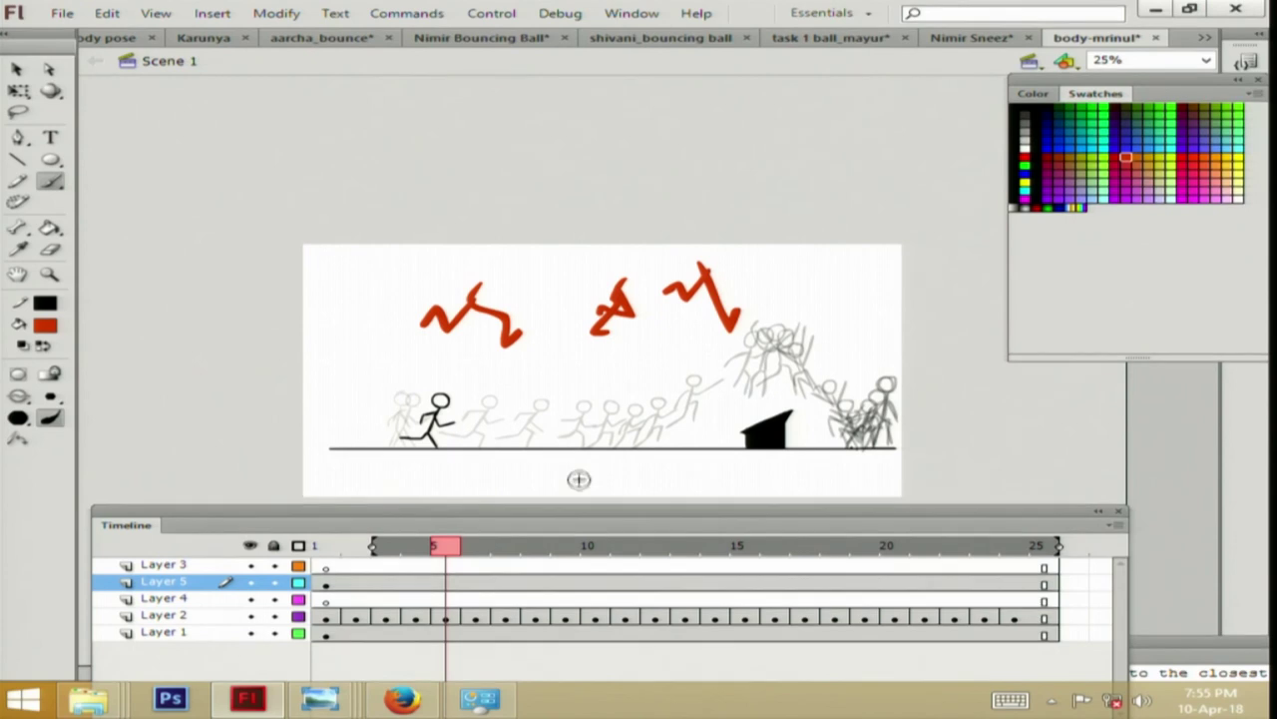
drag(455, 513, 458, 480)
Open Shivacni_Full body pose from the Animation folder and view its stage at 50% with the Timeline moved off the character.
click(110, 703)
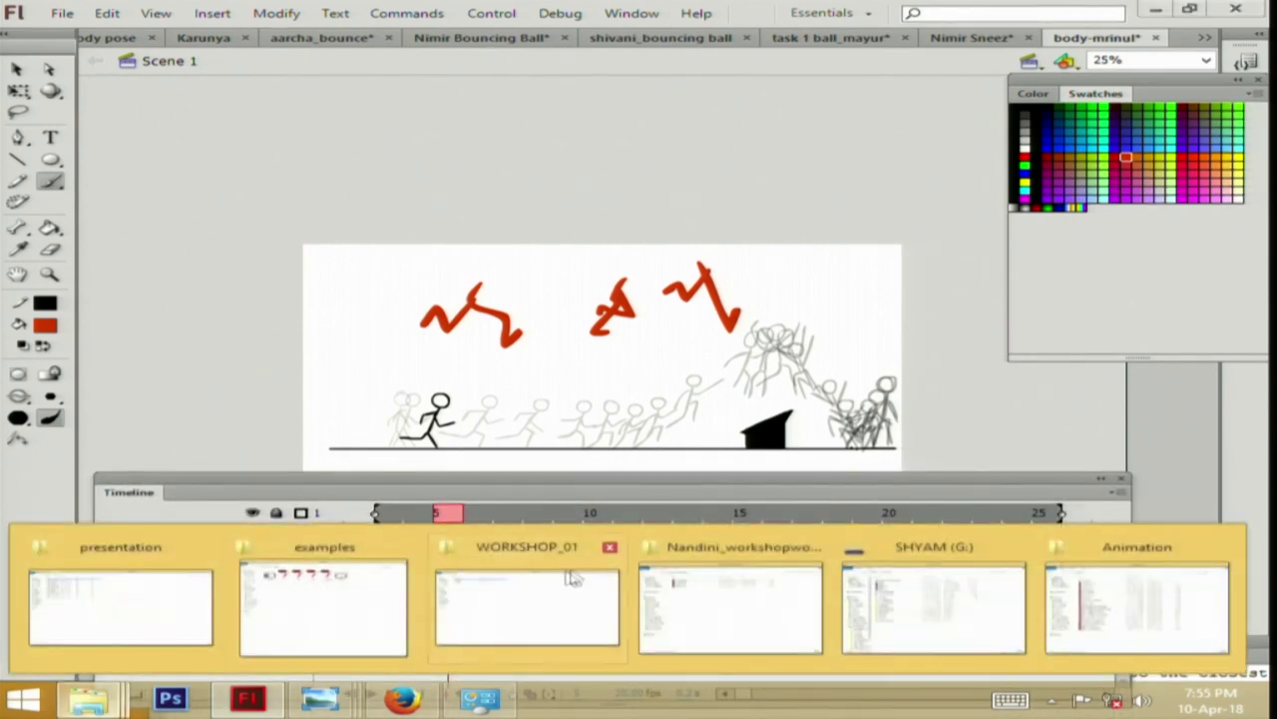
click(1074, 556)
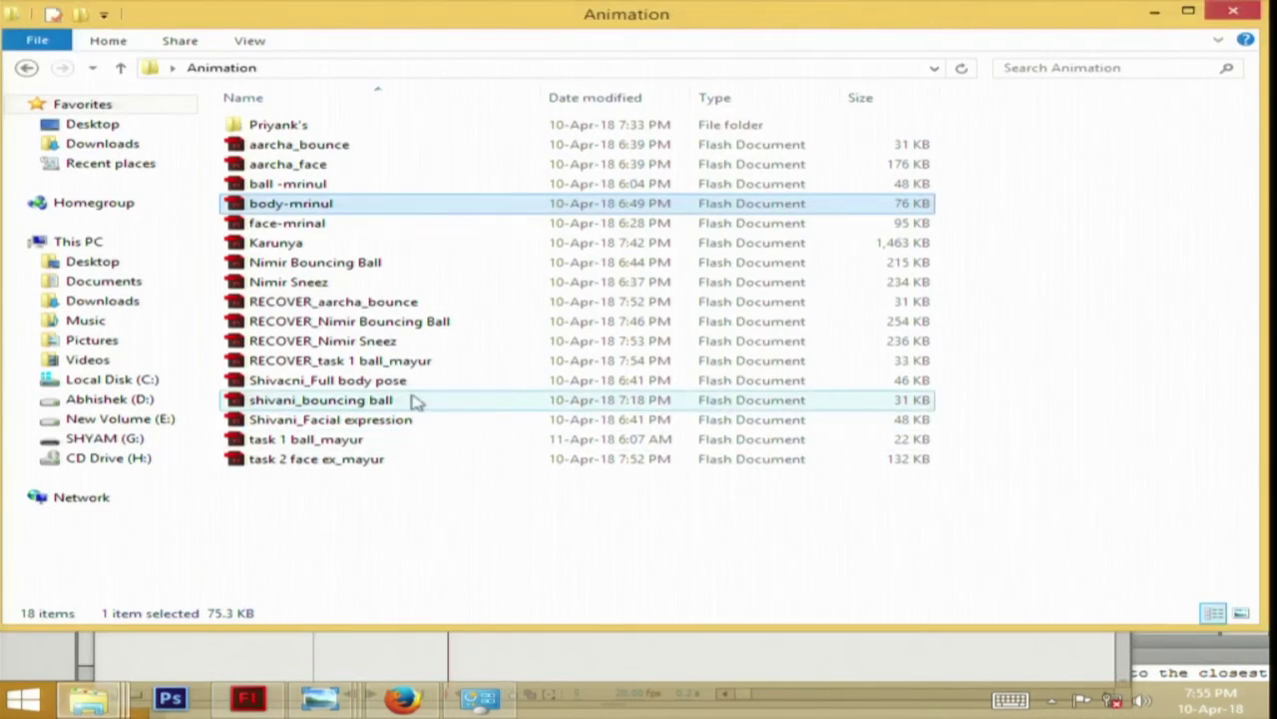
double_click(366, 385)
drag(397, 490, 419, 118)
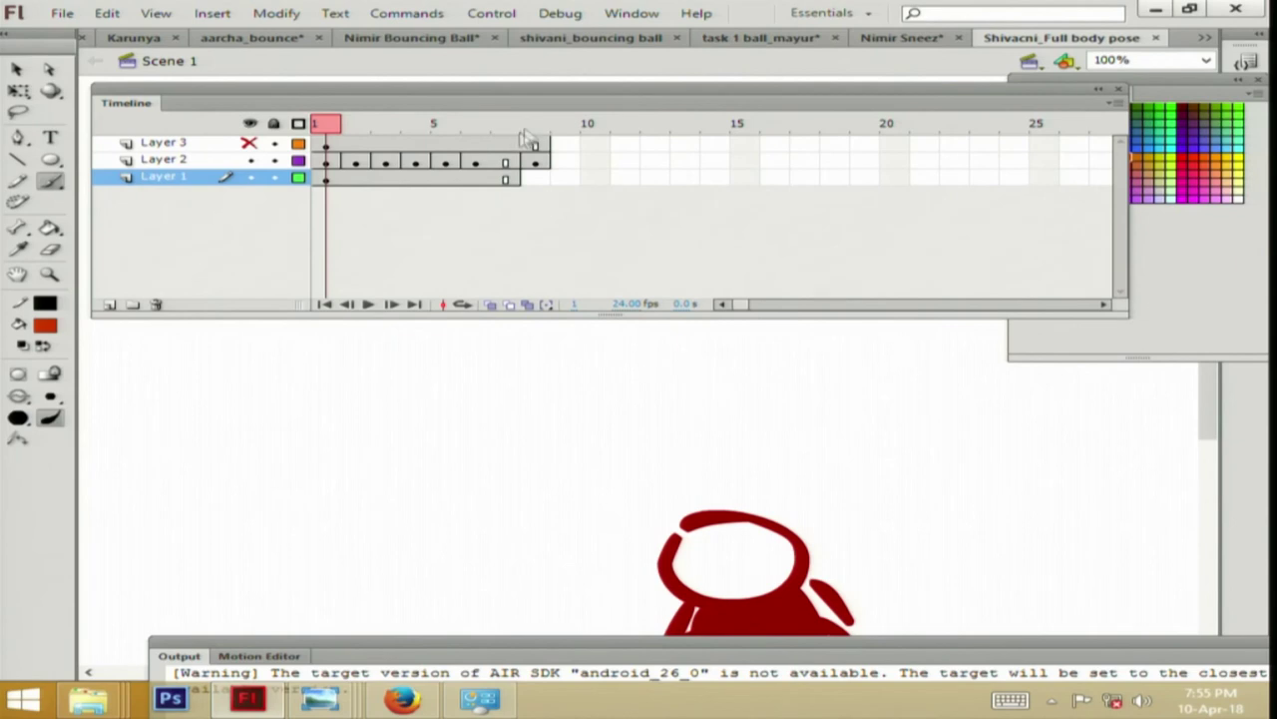
key(ctrl+minus)
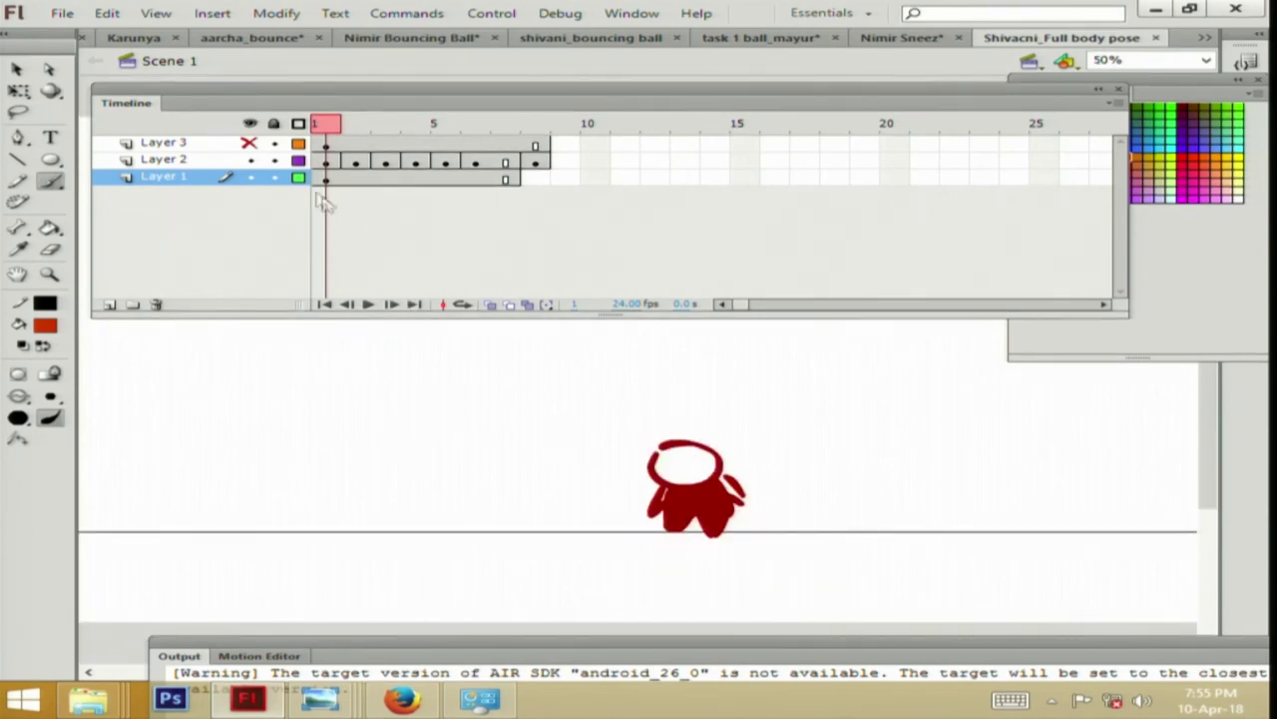
Play the full body pose animation in a loop over all its frames, then stop looping and return to frame 1.
click(462, 304)
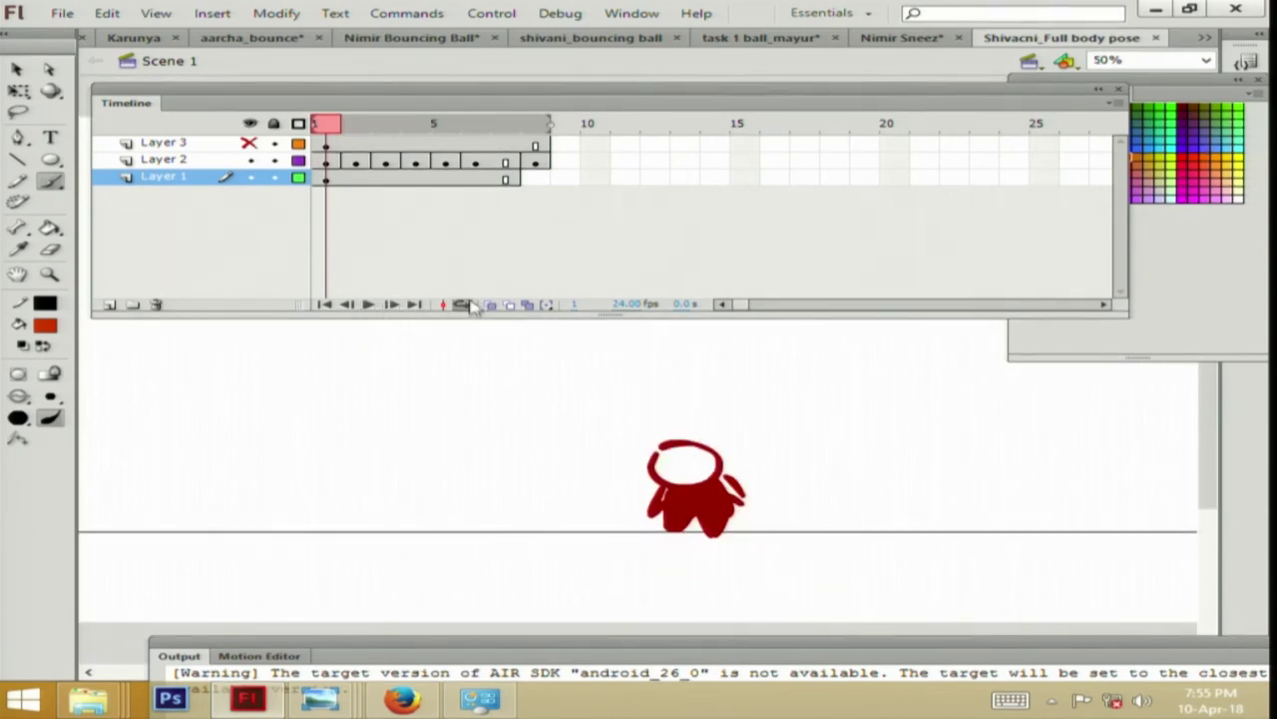
click(367, 303)
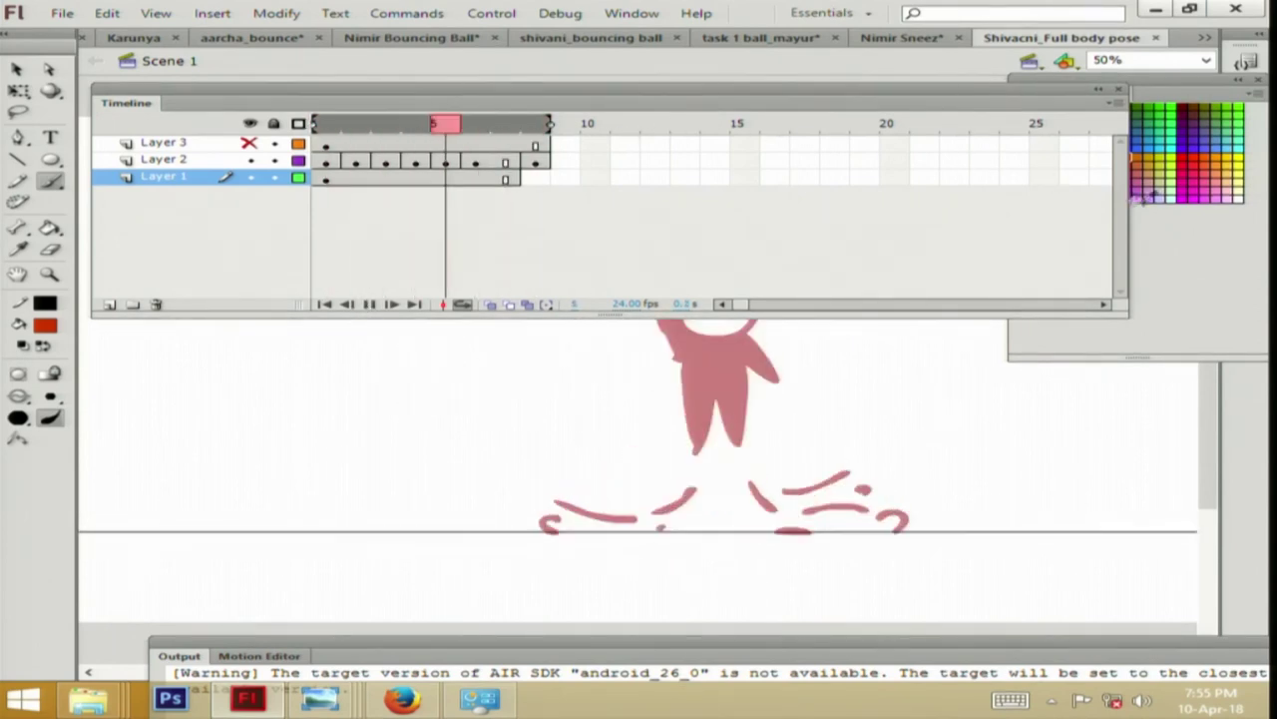
drag(1100, 314, 1086, 239)
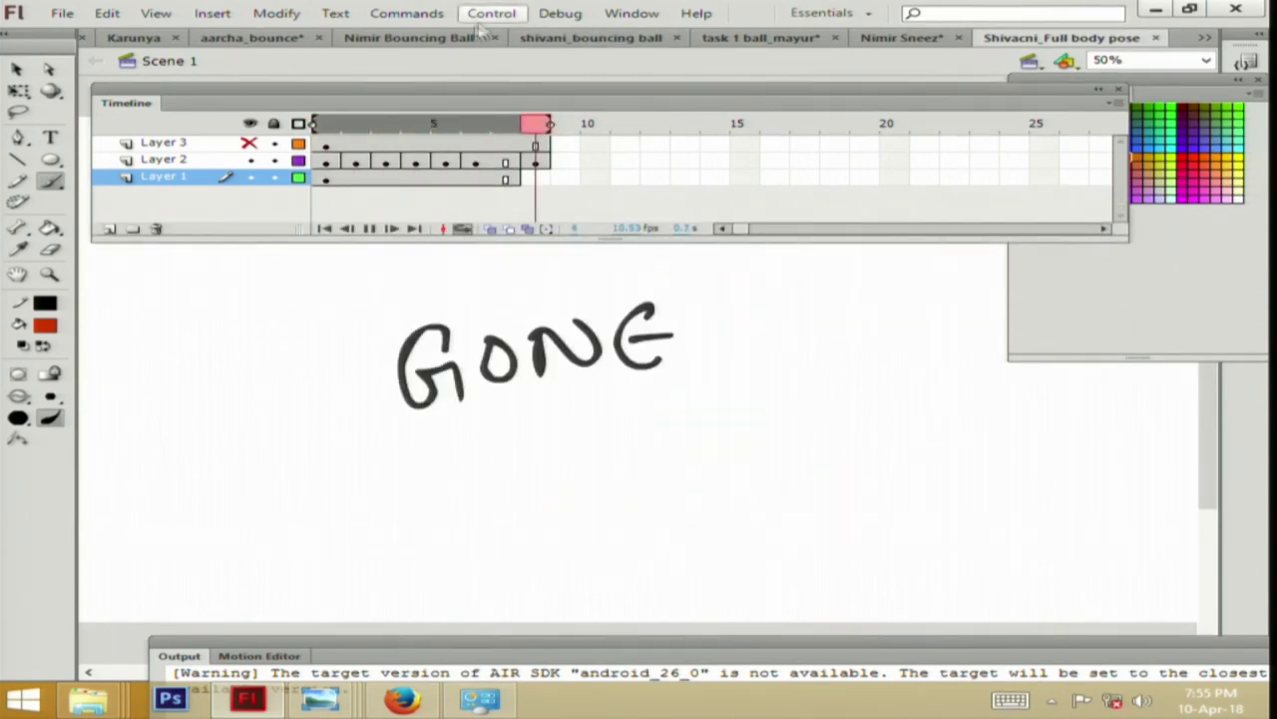
click(461, 229)
mouse_move(427, 128)
mouse_down()
mouse_move(349, 150)
mouse_move(505, 151)
mouse_move(332, 174)
mouse_up()
On a new layer, brush a blue outline of the standing character over the red one in frame 1 and move that layer uppermost.
click(110, 229)
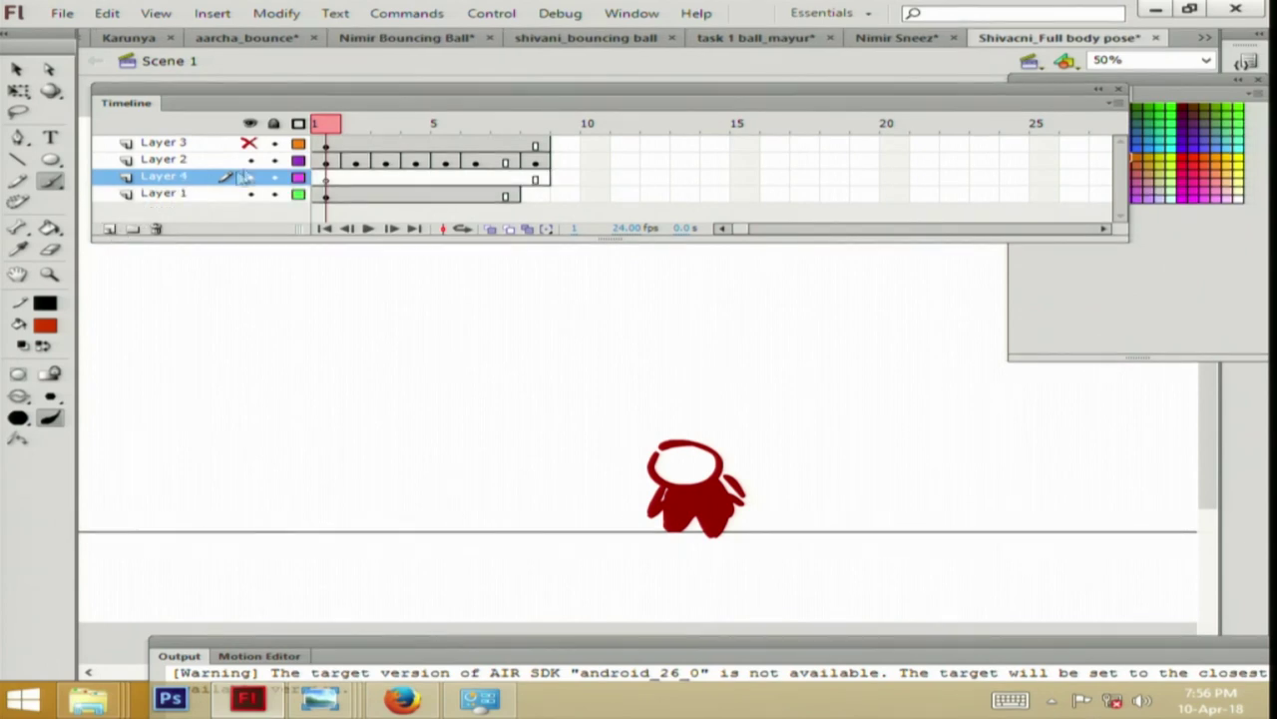
click(1156, 139)
click(1149, 139)
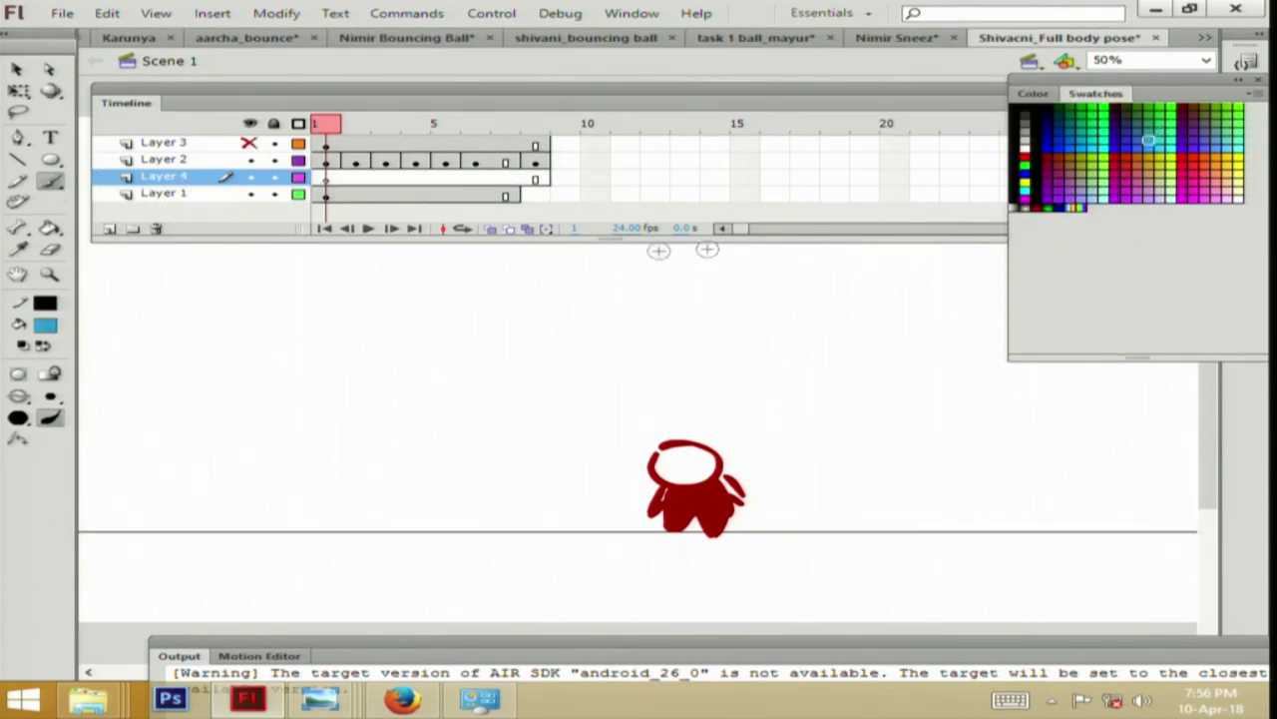
mouse_move(329, 127)
mouse_down()
mouse_move(371, 128)
mouse_move(330, 135)
mouse_up()
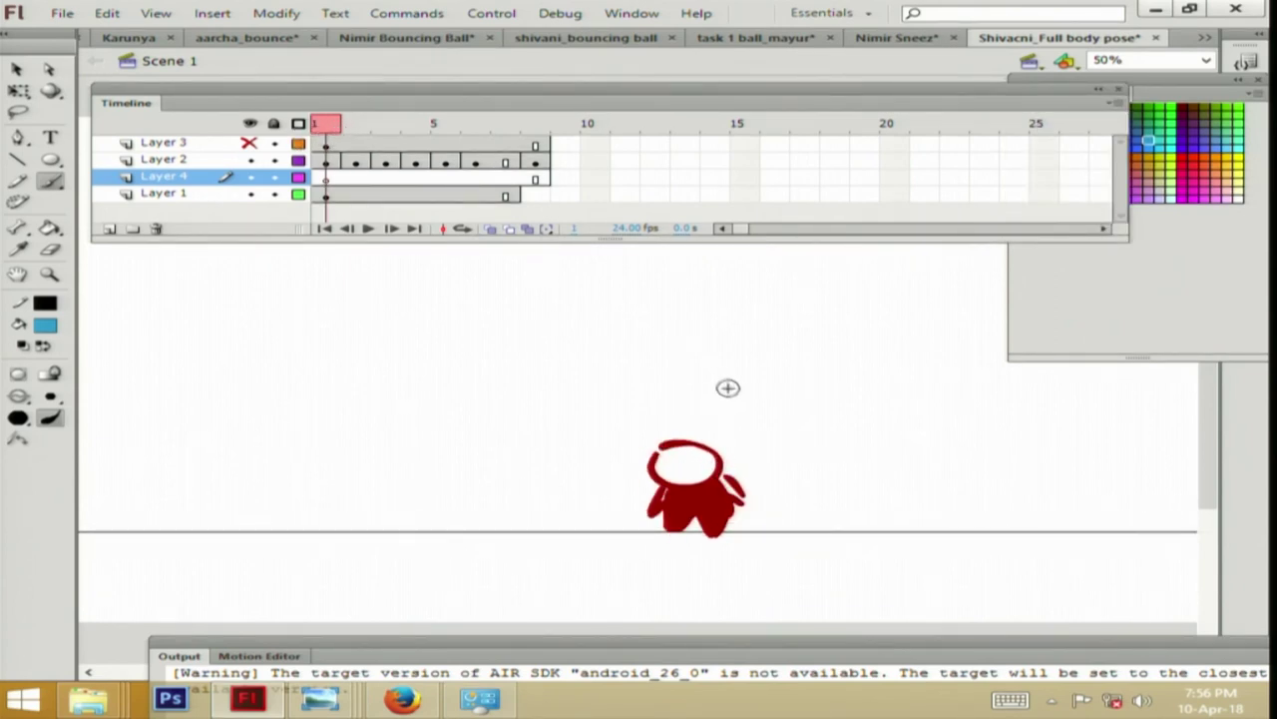
mouse_move(711, 427)
mouse_down()
mouse_move(668, 415)
mouse_move(724, 439)
mouse_up()
mouse_move(659, 472)
mouse_down()
mouse_move(665, 525)
mouse_move(690, 514)
mouse_move(699, 529)
mouse_move(740, 487)
mouse_up()
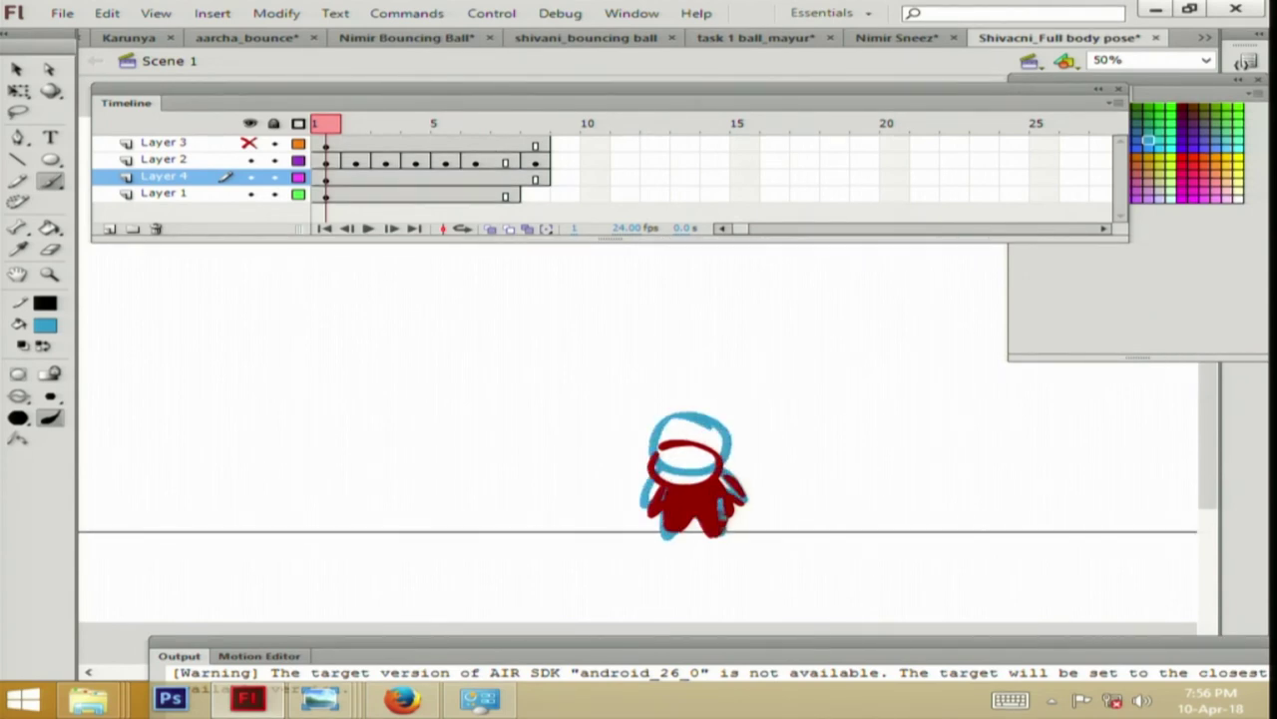
drag(172, 147, 170, 139)
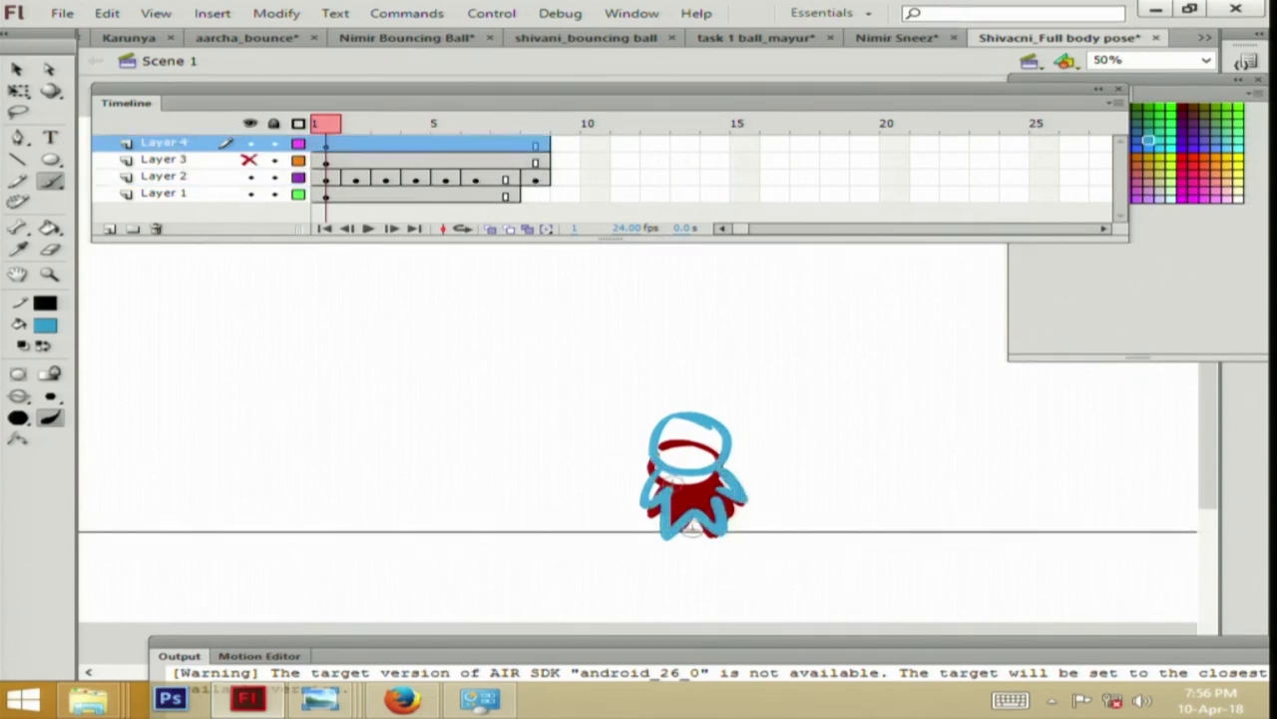
Add a blank keyframe in frame 2 of Layer 4, enable onion skinning for preceding frames only, and hide Layer 2.
key(period)
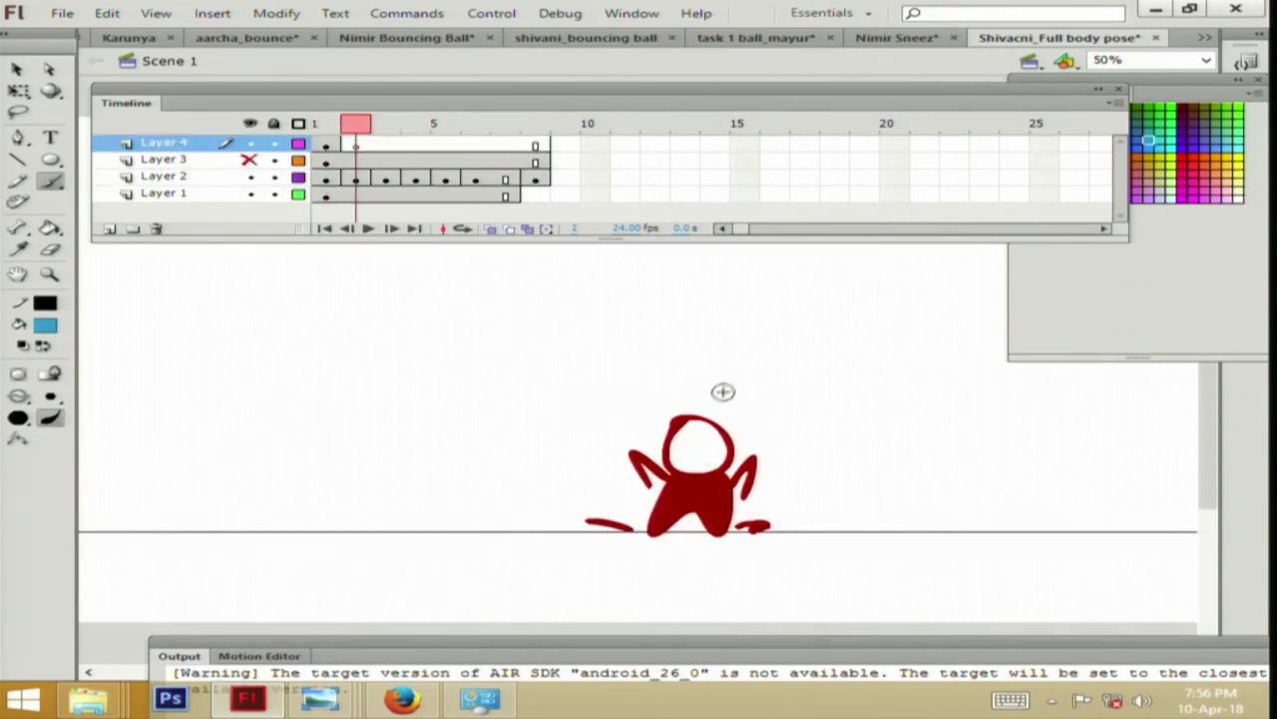
click(492, 228)
drag(429, 125, 370, 124)
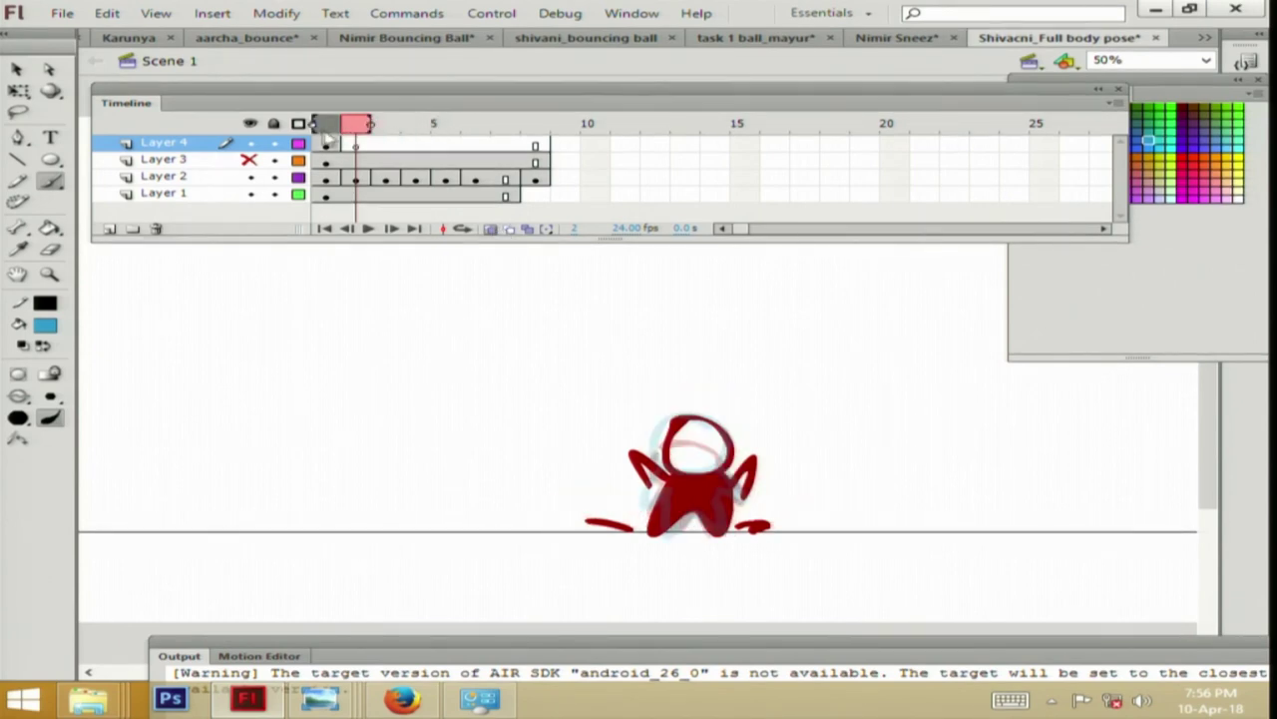
click(249, 176)
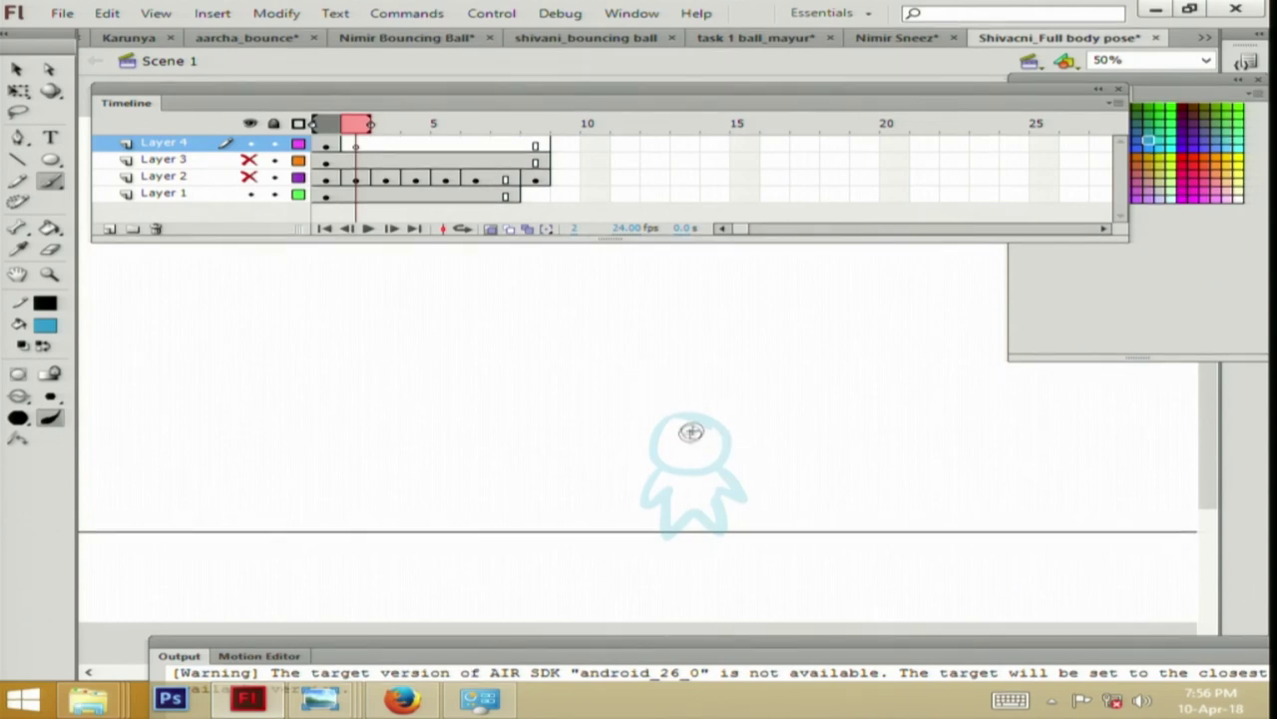
Brush the blue character's frame 2 pose with a slightly higher head, both arms lifted outward and the legs apart.
mouse_move(714, 423)
mouse_down()
mouse_move(662, 423)
mouse_move(665, 460)
mouse_move(694, 469)
mouse_move(711, 413)
mouse_up()
drag(657, 459, 624, 473)
drag(724, 460, 753, 483)
mouse_move(664, 473)
mouse_down()
mouse_move(658, 530)
mouse_move(694, 515)
mouse_move(730, 530)
mouse_up()
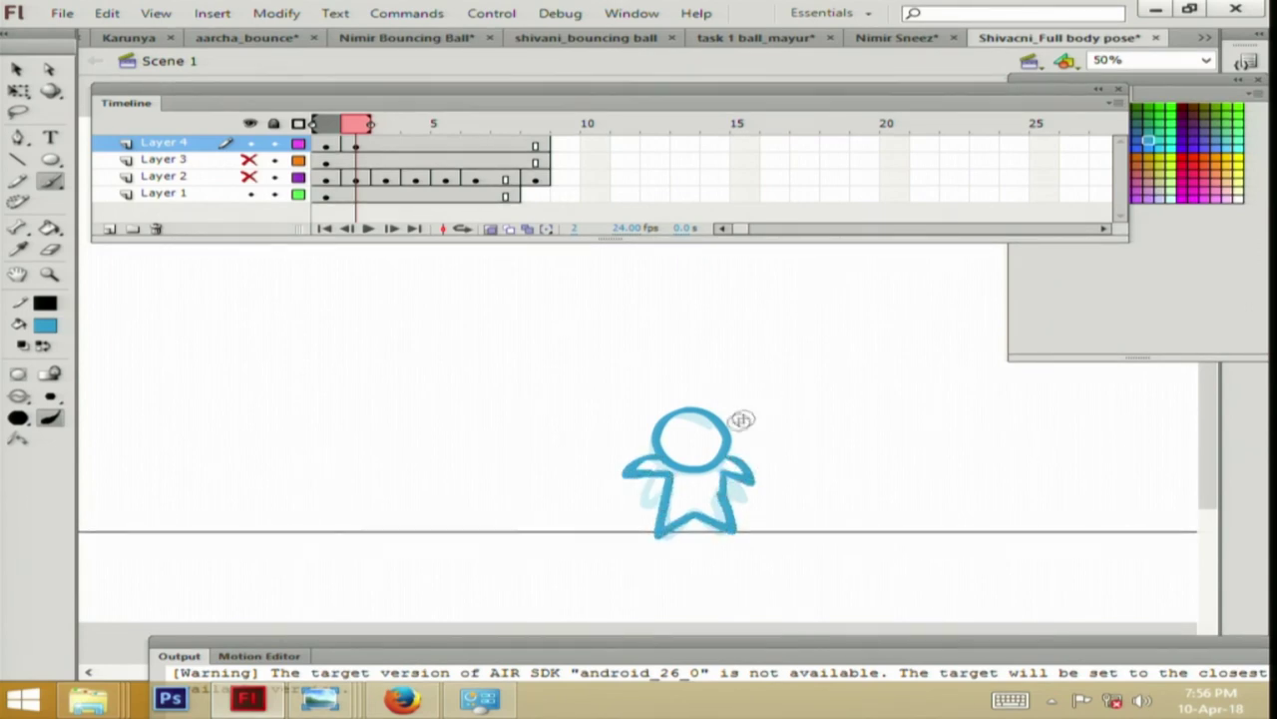
Brush the blue poses in new frames 3 and 4, bending one arm at the hip, raising the other and lowering the head.
key(F7)
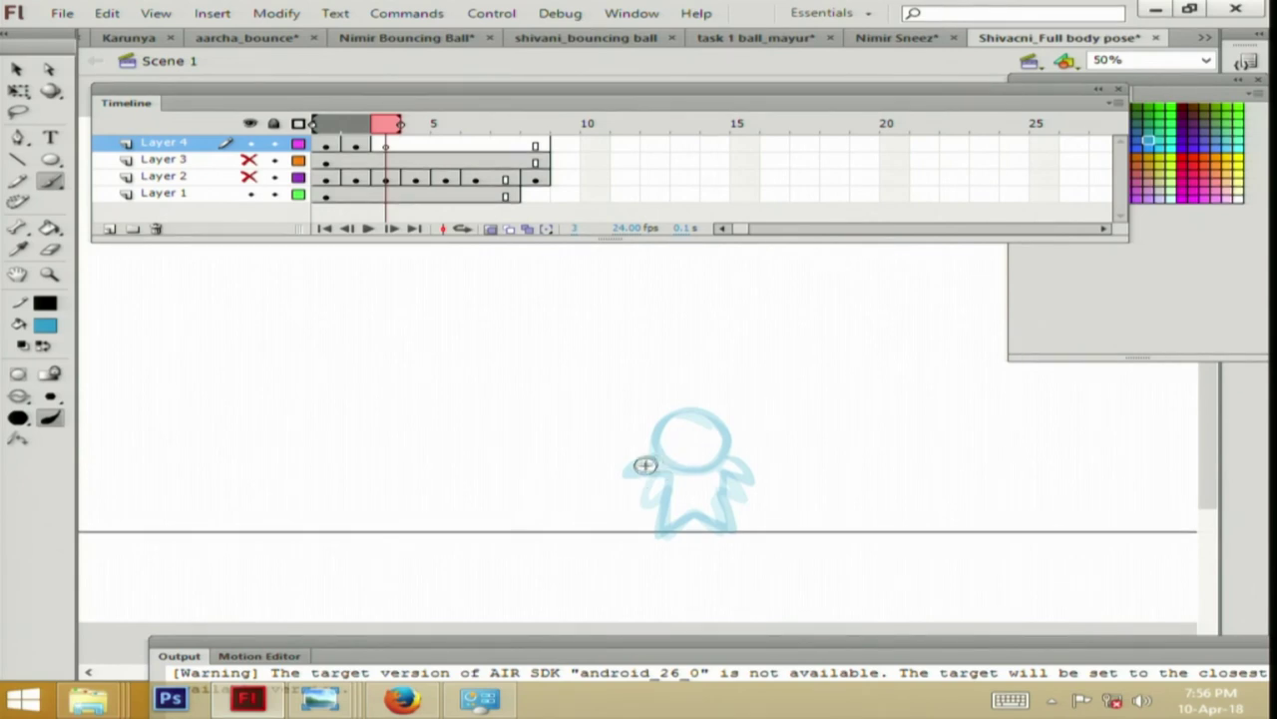
drag(653, 495, 670, 487)
mouse_move(712, 421)
mouse_down()
mouse_move(652, 447)
mouse_move(666, 467)
mouse_move(764, 448)
mouse_move(658, 529)
mouse_move(724, 507)
mouse_move(728, 526)
mouse_up()
key(F7)
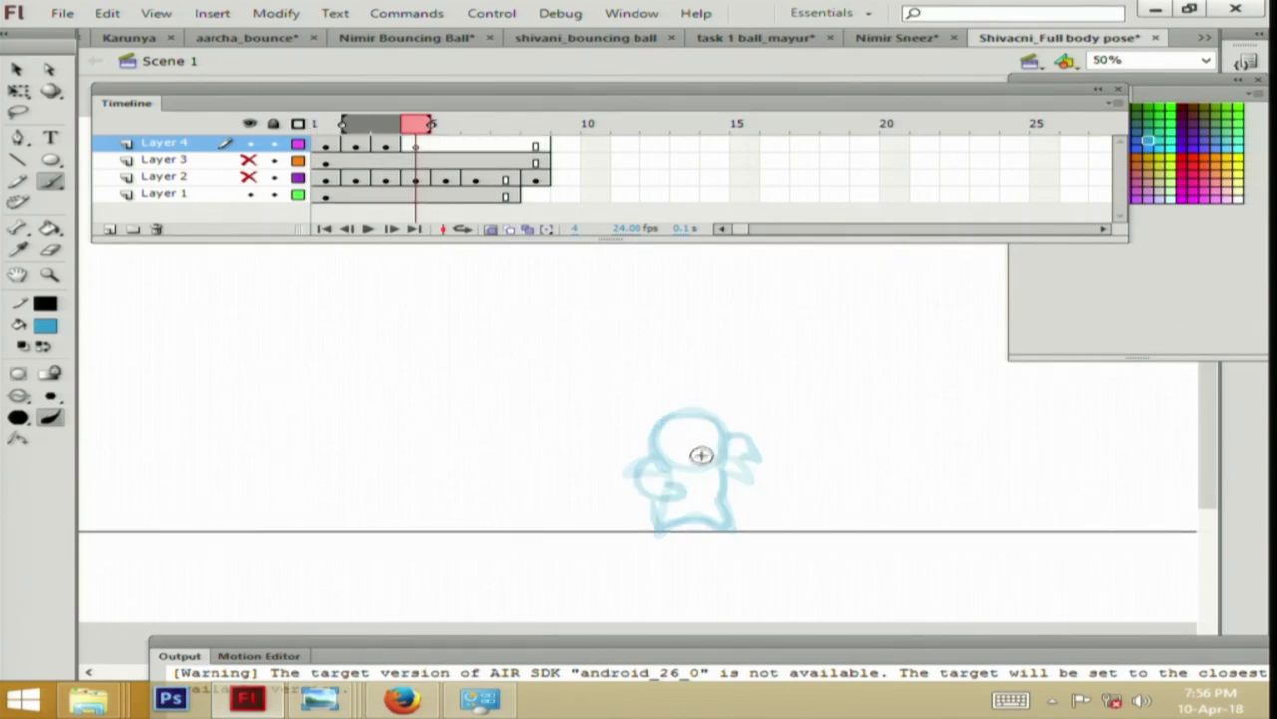
mouse_move(685, 439)
mouse_down()
mouse_move(685, 492)
mouse_move(696, 450)
mouse_move(764, 443)
mouse_move(637, 481)
mouse_move(670, 512)
mouse_move(662, 502)
mouse_move(661, 528)
mouse_move(735, 528)
mouse_up()
Brush deeper crouches with one arm raised in new frames 5 and 6, adding slanted eyes and a mouth in frame 6.
key(F7)
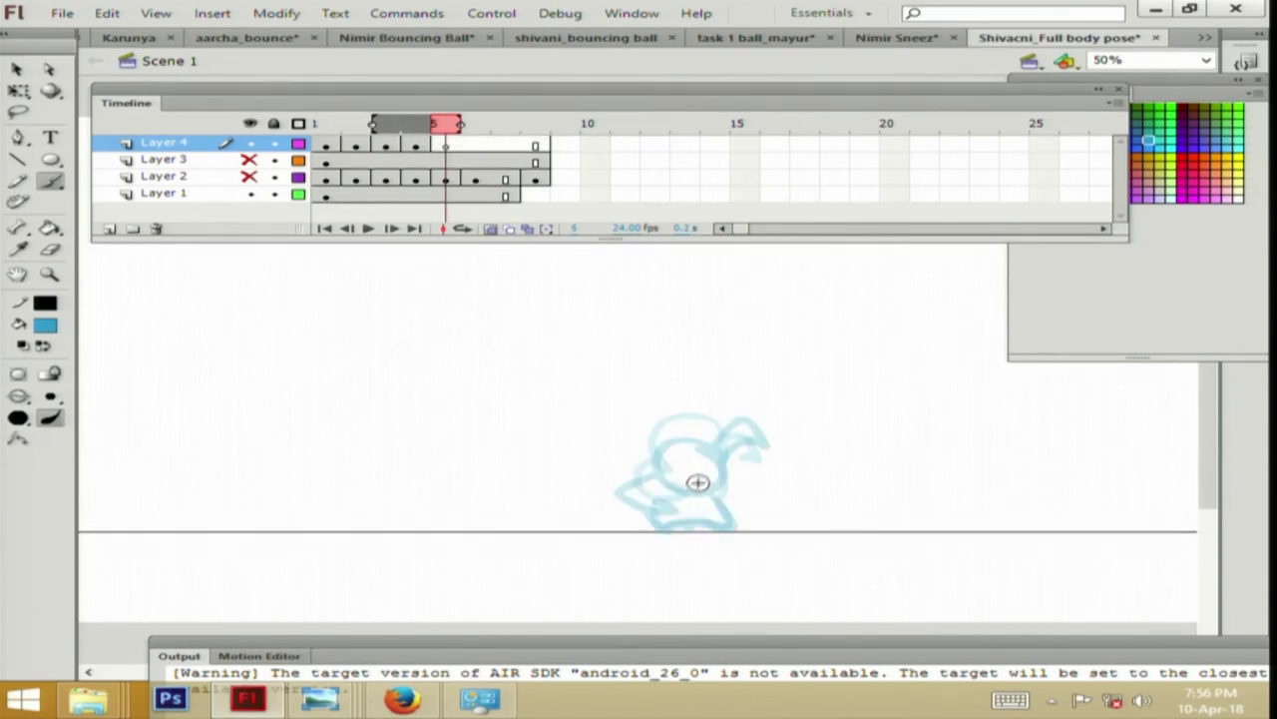
mouse_move(698, 468)
mouse_down()
mouse_move(708, 504)
mouse_move(692, 472)
mouse_move(727, 441)
mouse_move(754, 457)
mouse_up()
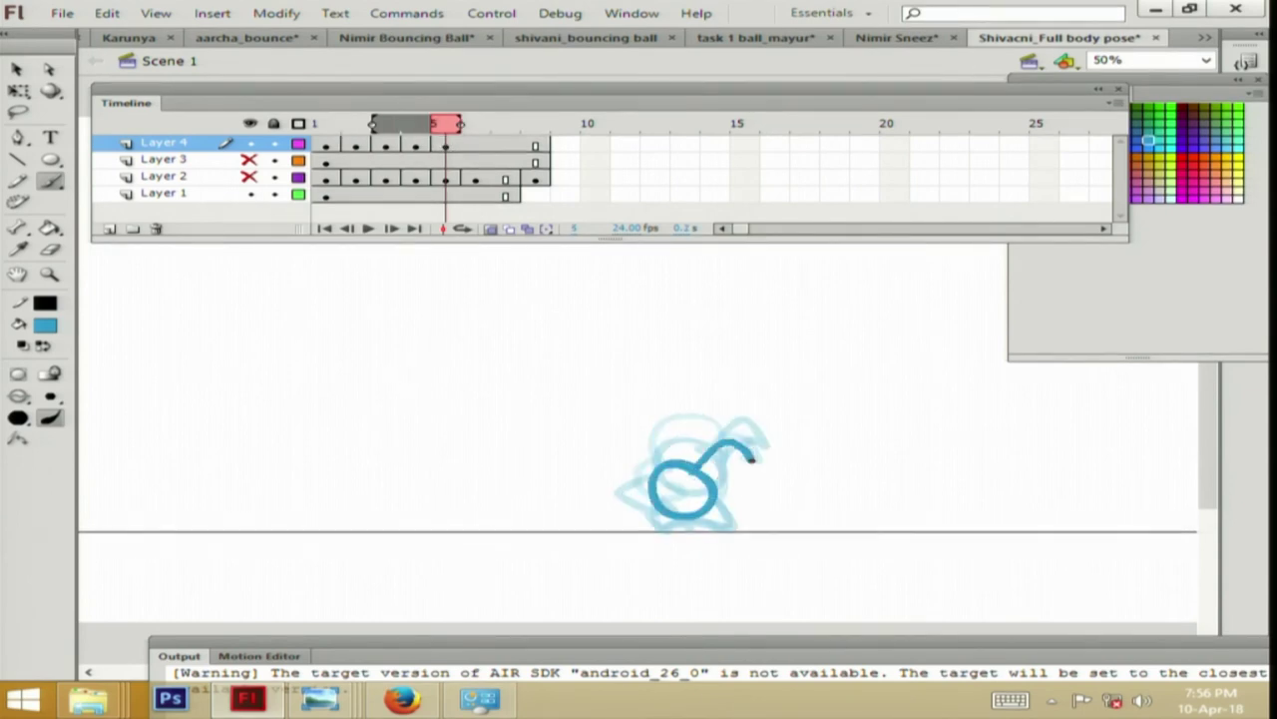
mouse_move(614, 475)
mouse_down()
mouse_move(662, 526)
mouse_move(716, 526)
mouse_move(729, 503)
mouse_move(693, 466)
mouse_move(652, 503)
mouse_move(713, 491)
mouse_move(691, 489)
mouse_move(689, 515)
mouse_move(626, 470)
mouse_up()
key(F7)
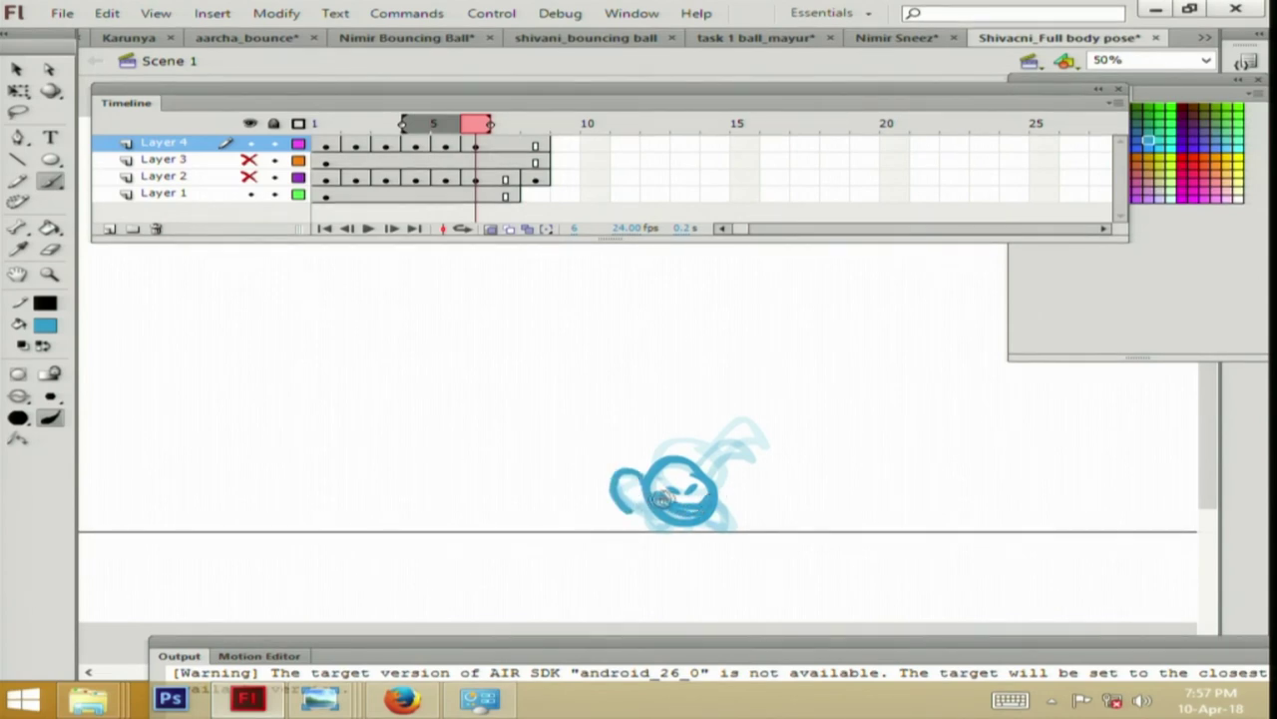
drag(743, 448, 731, 472)
mouse_move(648, 507)
mouse_down()
mouse_move(660, 526)
mouse_move(712, 521)
mouse_up()
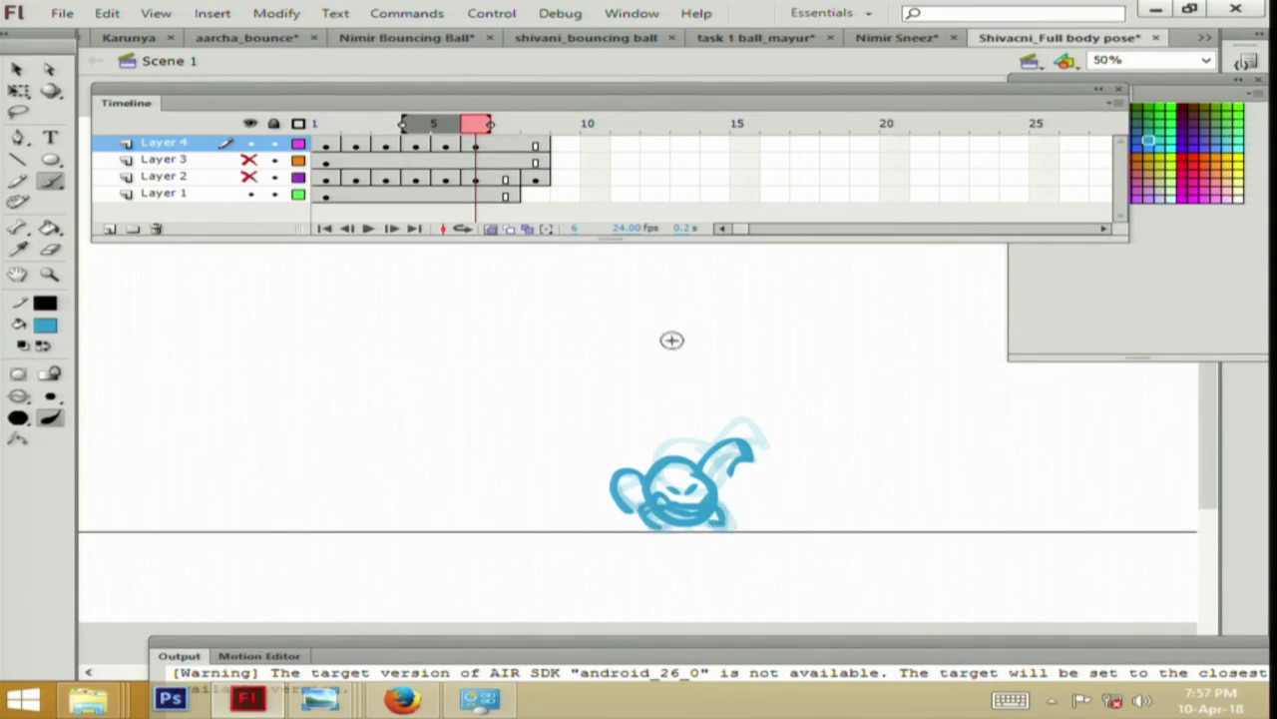
Brush a stretched leap in new frame 7 with long legs above the ground, a redrawn arm and dust trails below.
key(.)
mouse_move(645, 325)
mouse_down()
mouse_move(655, 447)
mouse_move(706, 310)
mouse_up()
mouse_move(645, 348)
mouse_down()
mouse_move(642, 299)
mouse_move(633, 373)
mouse_move(664, 400)
mouse_up()
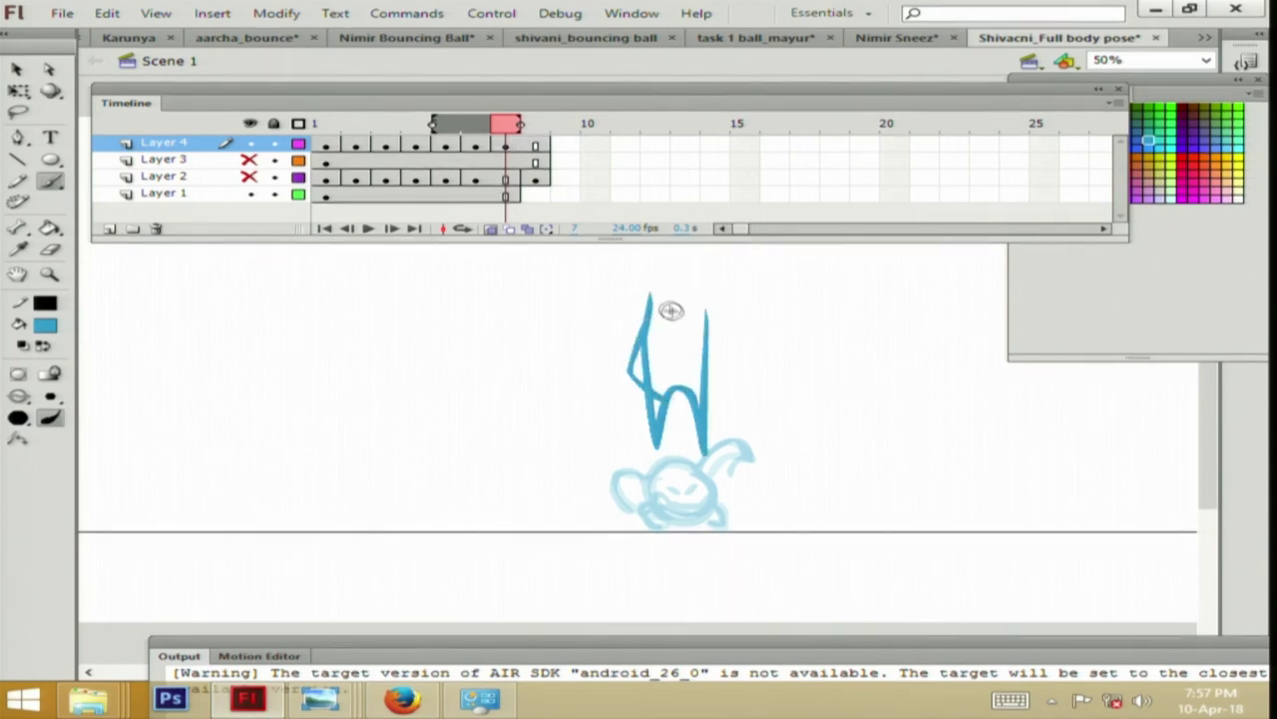
key(ctrl+z)
drag(645, 311, 648, 410)
mouse_move(655, 256)
mouse_down()
mouse_move(701, 255)
mouse_move(722, 307)
mouse_move(724, 245)
mouse_up()
mouse_move(632, 407)
mouse_down()
mouse_move(594, 505)
mouse_move(610, 492)
mouse_up()
drag(571, 487, 584, 487)
mouse_move(735, 444)
mouse_down()
mouse_move(744, 509)
mouse_move(761, 494)
mouse_move(764, 509)
mouse_up()
drag(586, 465, 596, 455)
Brush three vertical speed lines and small dust puffs near the ground in a new blank keyframe at frame 8.
key(F7)
mouse_move(663, 244)
mouse_down()
mouse_move(664, 354)
mouse_move(689, 342)
mouse_up()
drag(624, 280, 631, 347)
drag(604, 497, 607, 512)
drag(754, 493, 743, 513)
drag(605, 407, 612, 421)
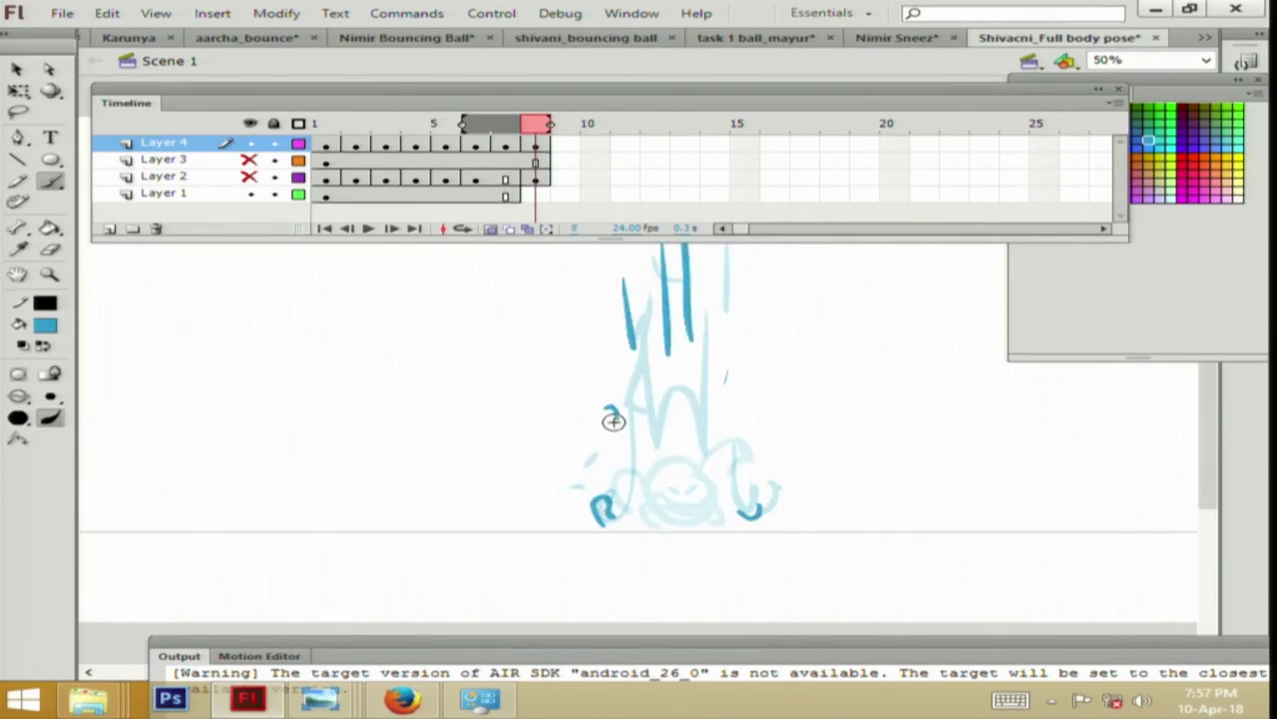
Turn off onion skinning and play the blue crouch and leap from frame 1.
click(488, 229)
click(321, 123)
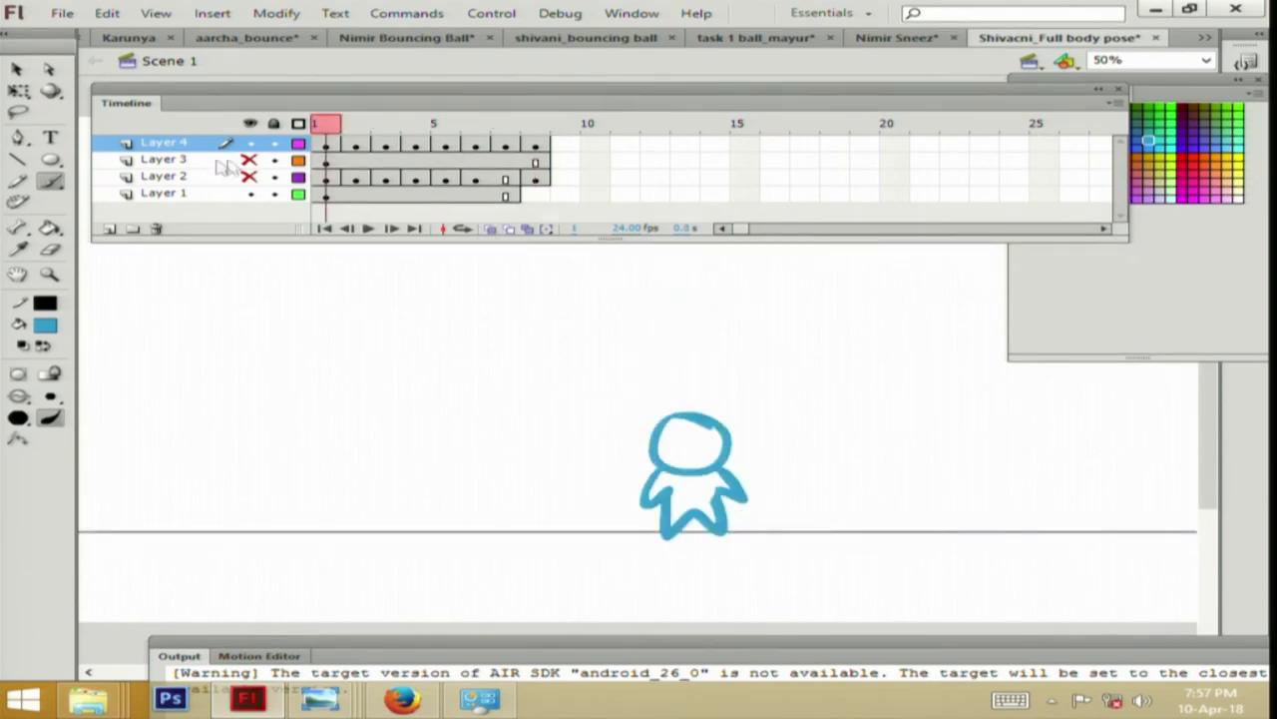
click(369, 228)
click(390, 124)
Add blank keyframes in frames 9 and 10 of Layer 4 and extend Layers 2 and 3 to frame 10.
click(537, 144)
key(ctrl+z)
key(ctrl+z)
key(ctrl+z)
key(ctrl+z)
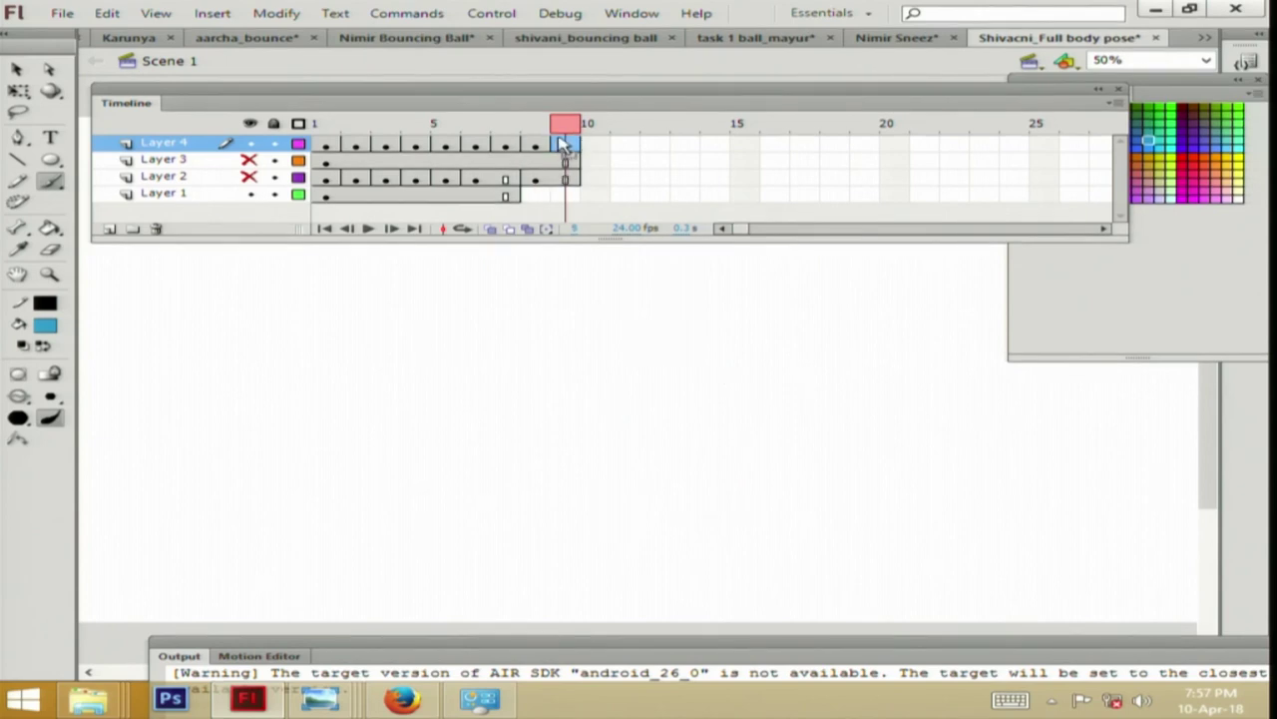
drag(576, 182, 289, 183)
Loop playback over frames 1 to 10 and set the frame rate to 12 fps.
click(461, 228)
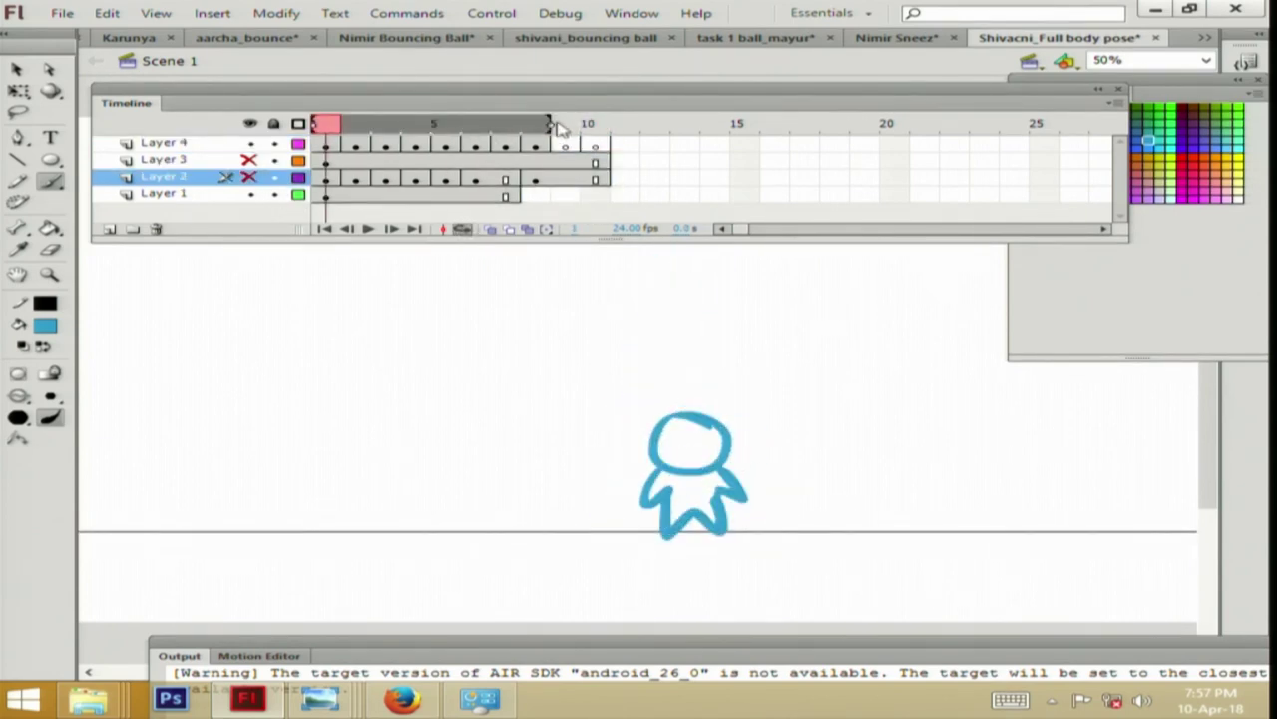
drag(560, 125, 609, 124)
click(368, 228)
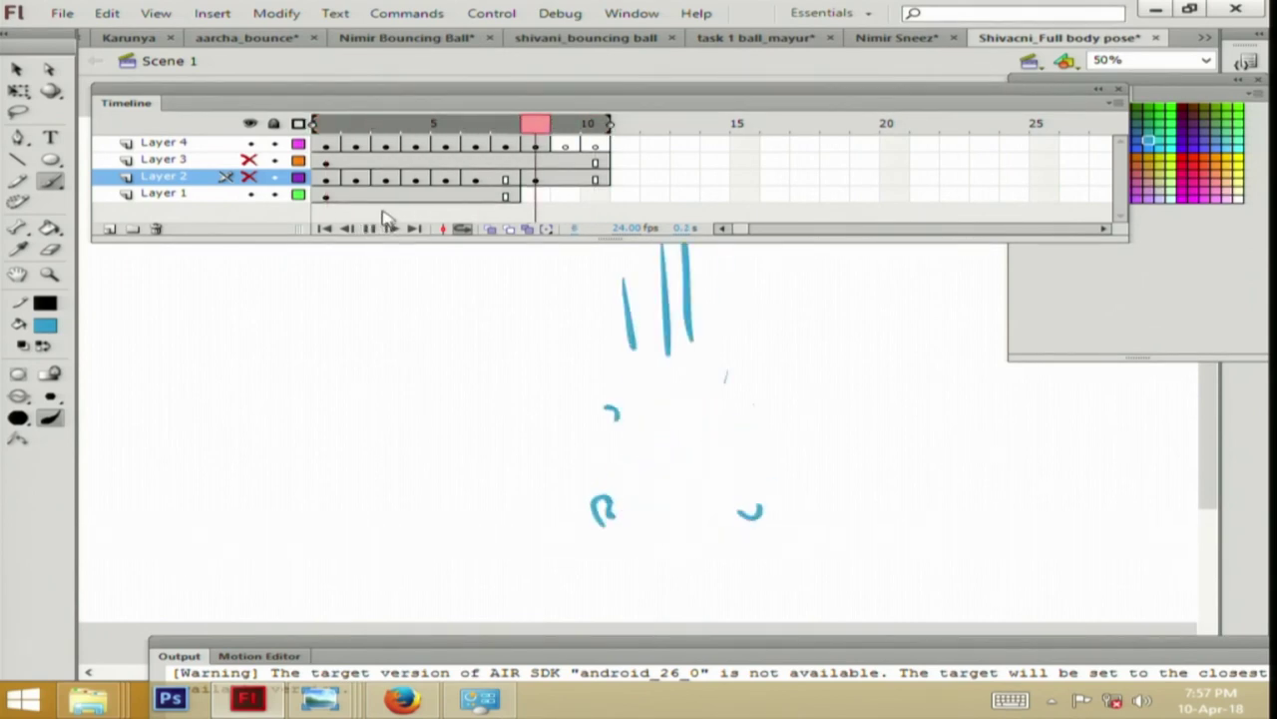
click(644, 229)
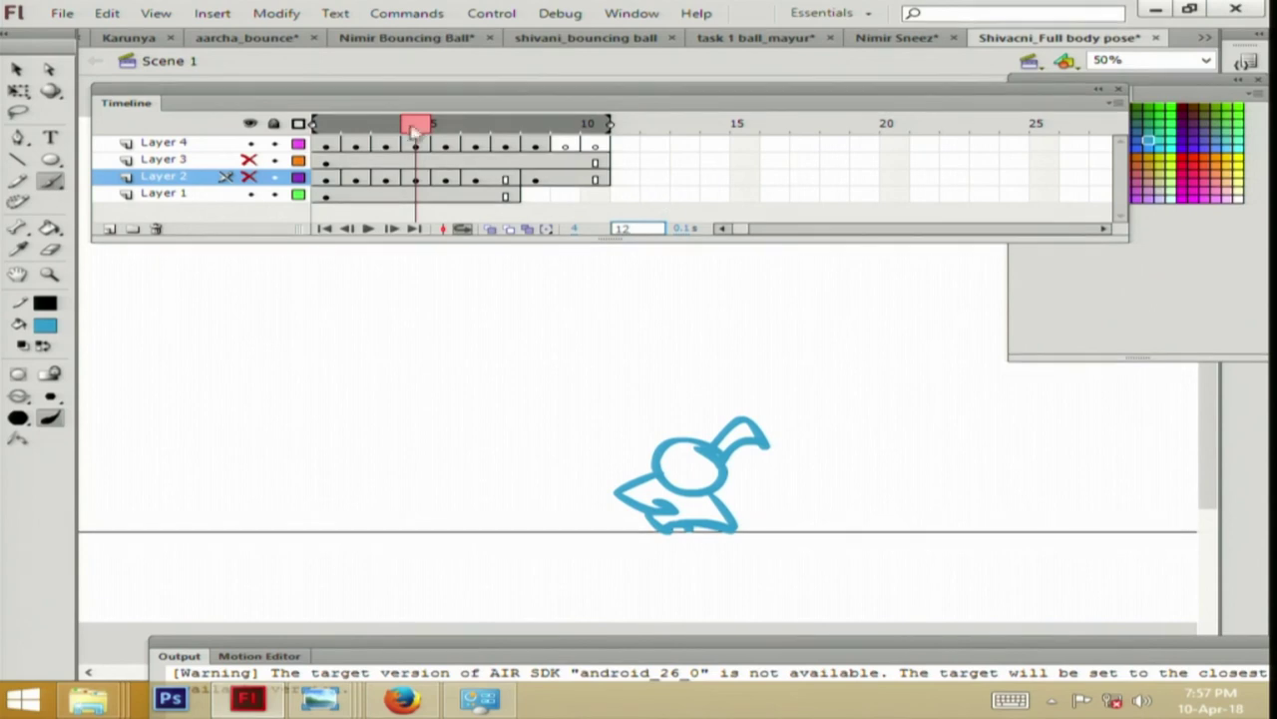
drag(413, 126, 306, 142)
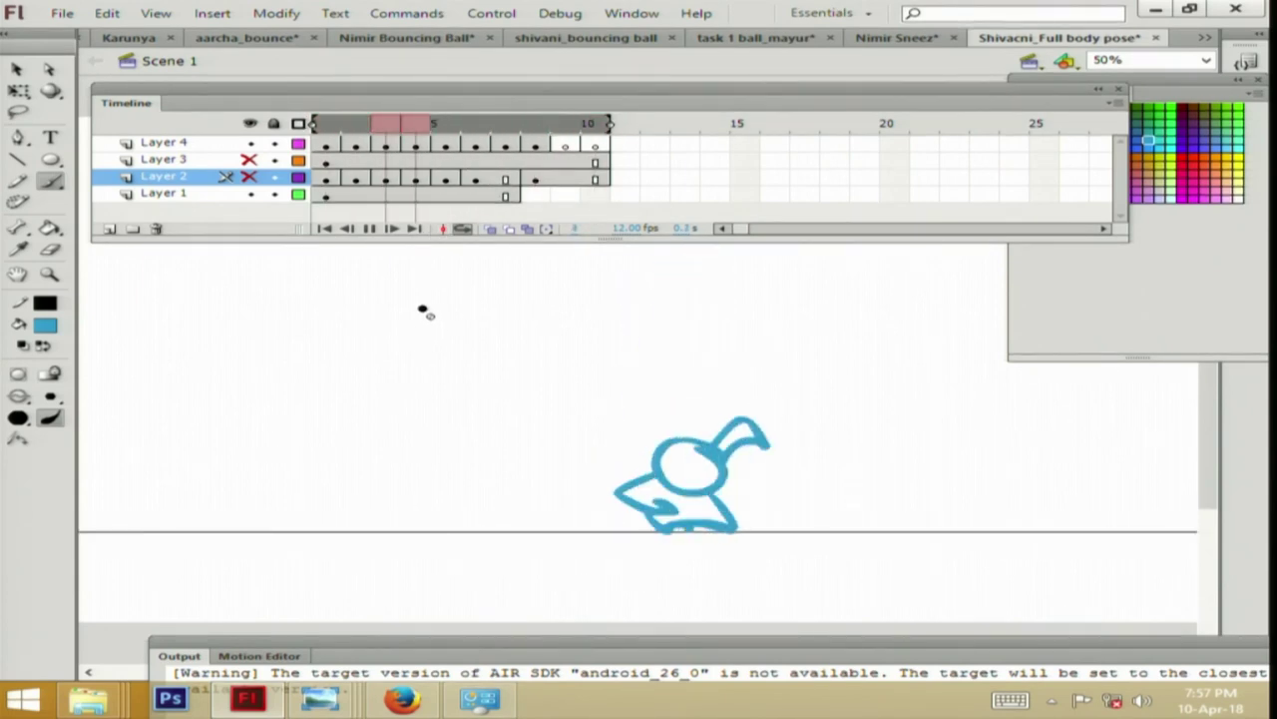
Show Layer 2 with Layers 3 and 4 hidden, play the original red animation in a loop and return to frame 1.
click(250, 159)
click(250, 176)
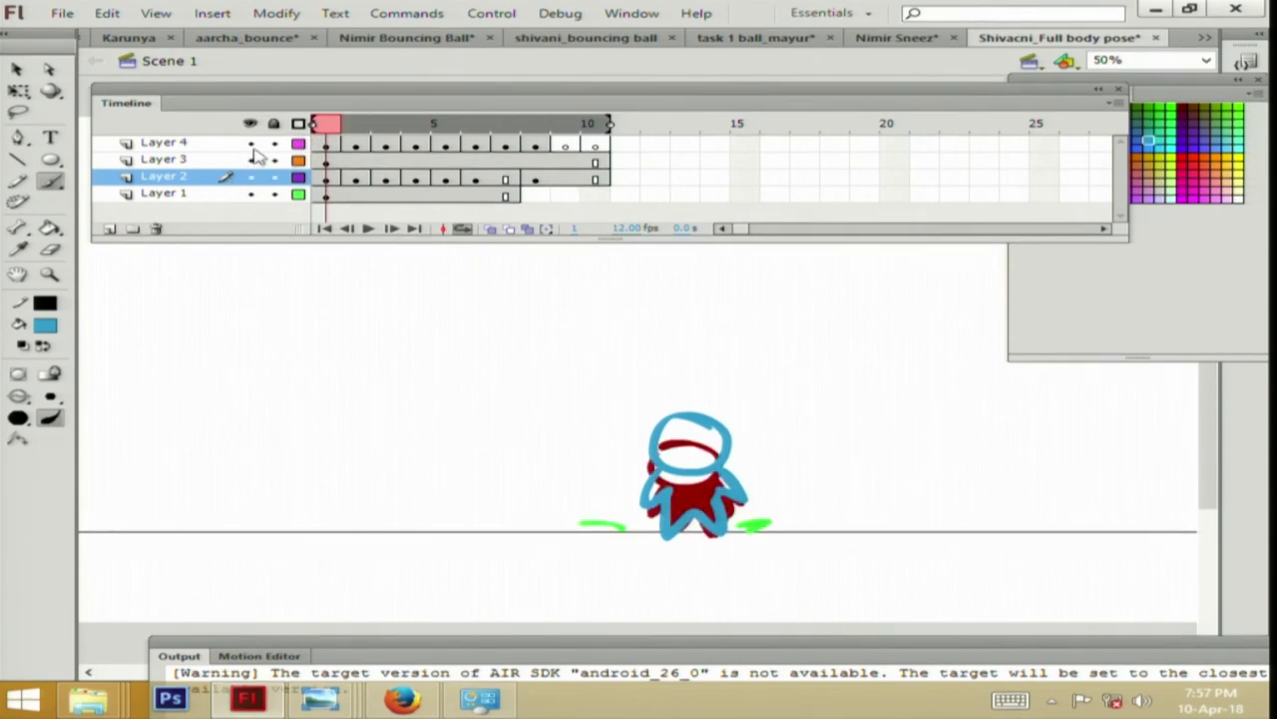
click(250, 143)
click(249, 160)
mouse_move(333, 127)
mouse_down()
mouse_move(447, 127)
mouse_move(319, 127)
mouse_up()
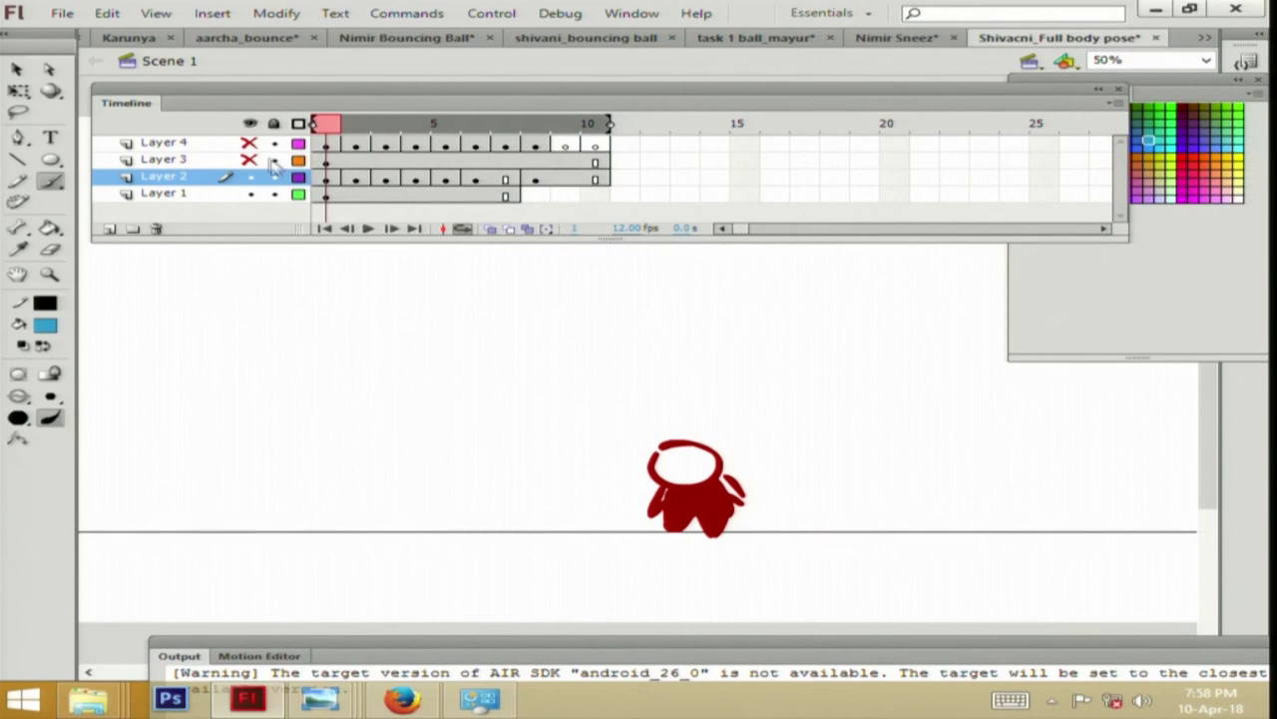
click(368, 229)
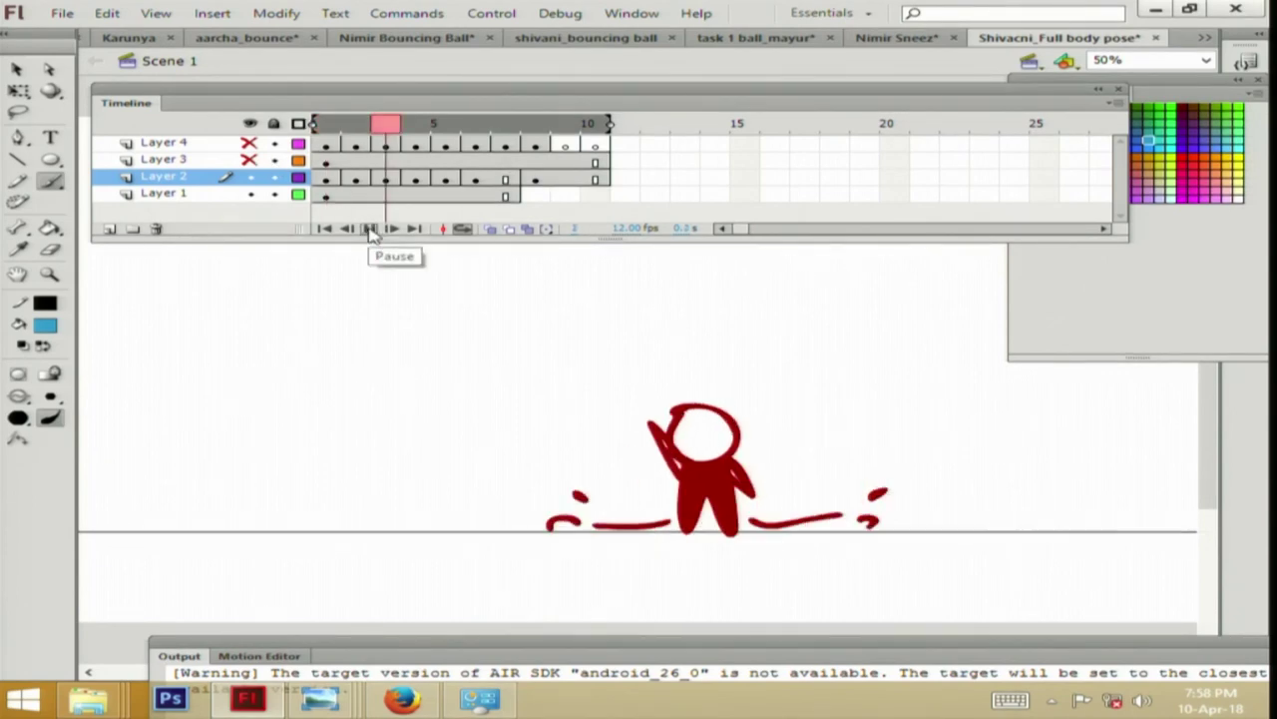
mouse_move(358, 140)
mouse_down()
mouse_move(473, 146)
mouse_move(277, 142)
mouse_up()
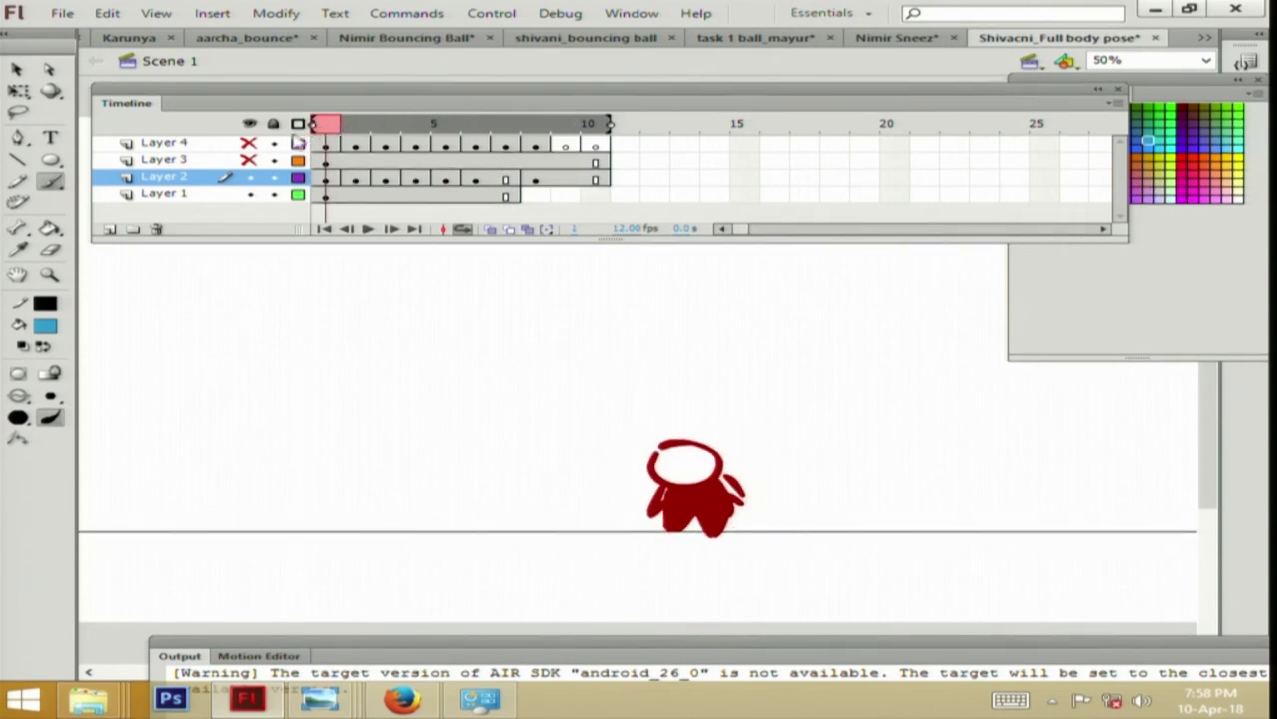
On a new layer above Layer 2, brush a second blue figure crouching beside the red character and reaching an arm toward it.
drag(332, 130, 409, 137)
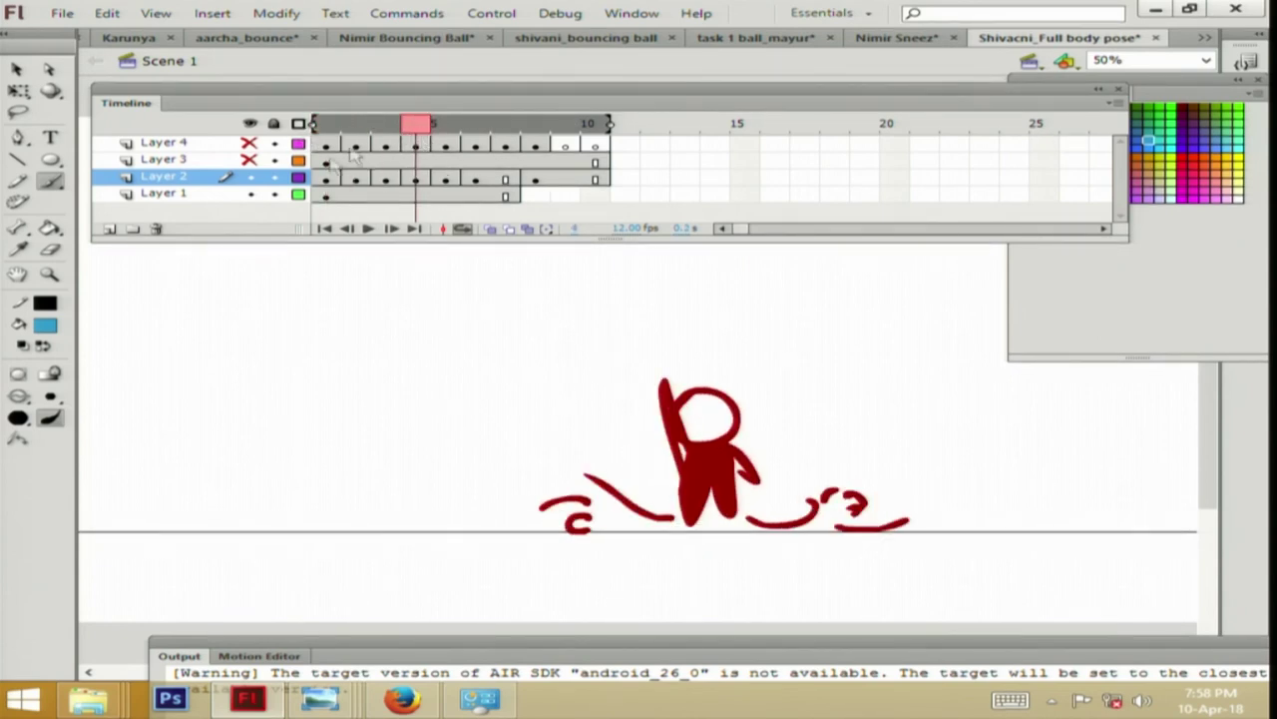
click(107, 230)
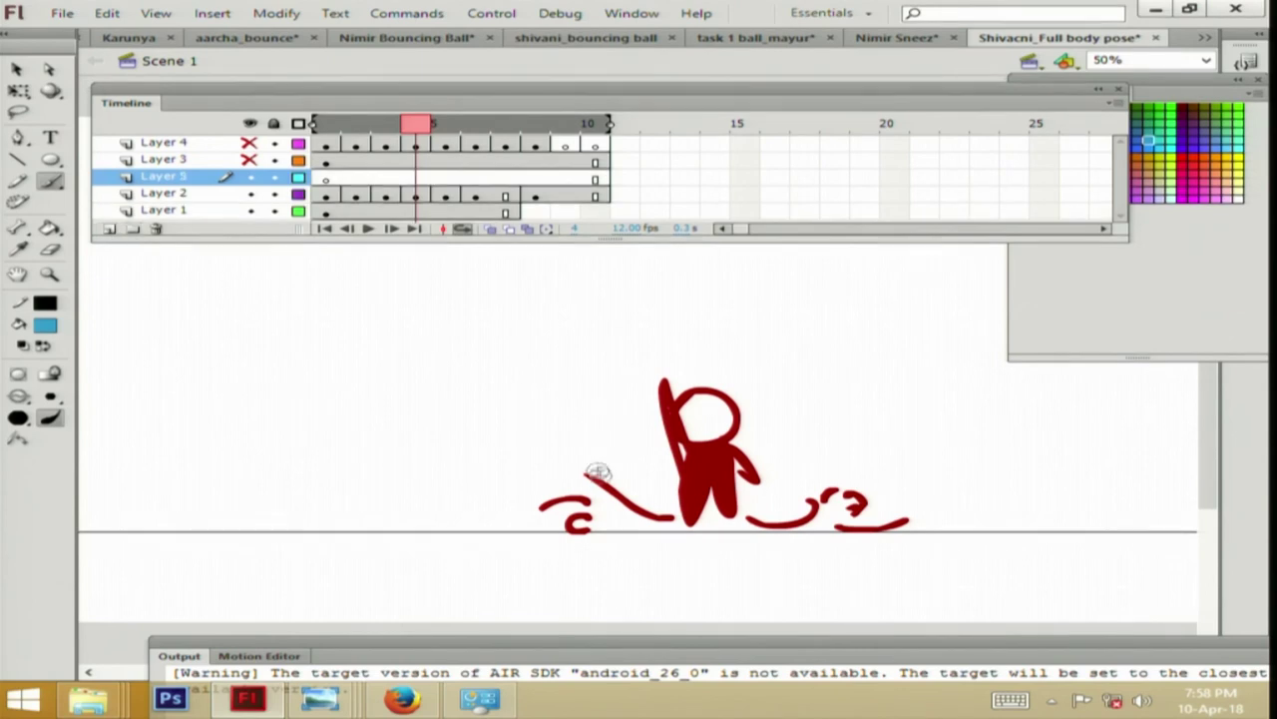
mouse_move(565, 435)
mouse_down()
mouse_move(538, 460)
mouse_move(607, 465)
mouse_move(632, 436)
mouse_move(656, 443)
mouse_up()
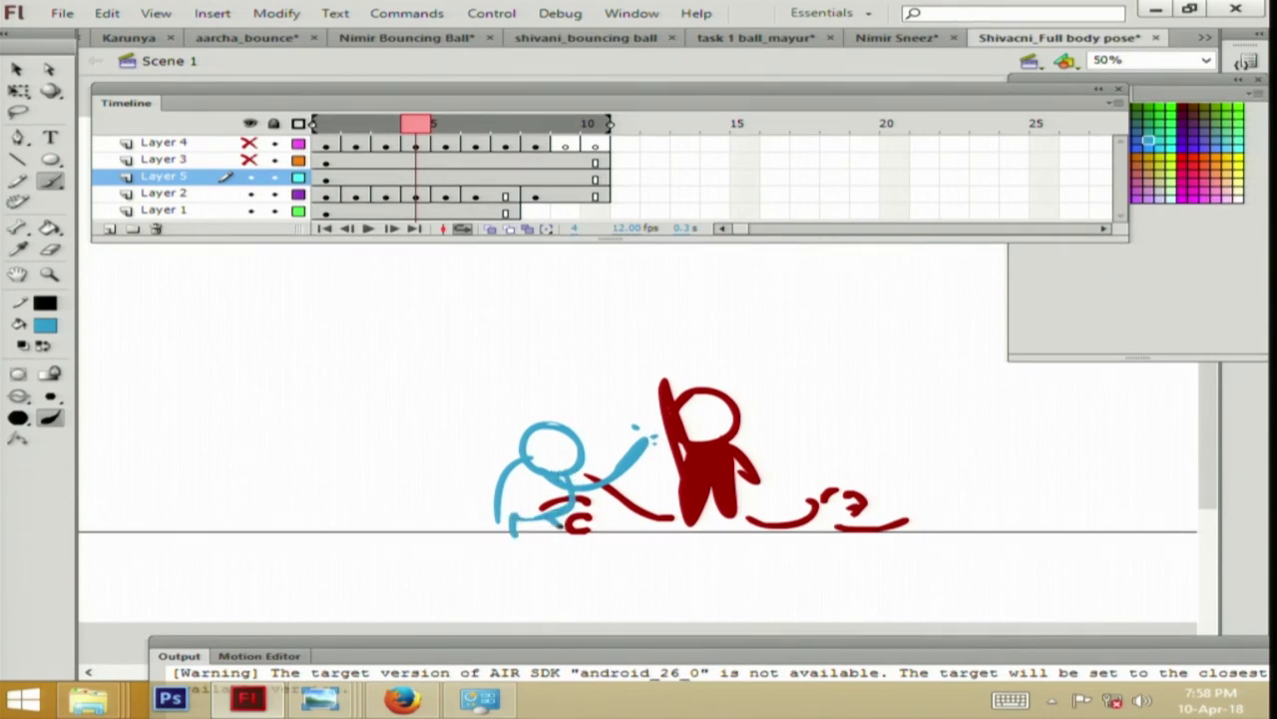
mouse_move(382, 128)
mouse_down()
mouse_move(325, 126)
mouse_move(547, 105)
mouse_move(369, 123)
mouse_up()
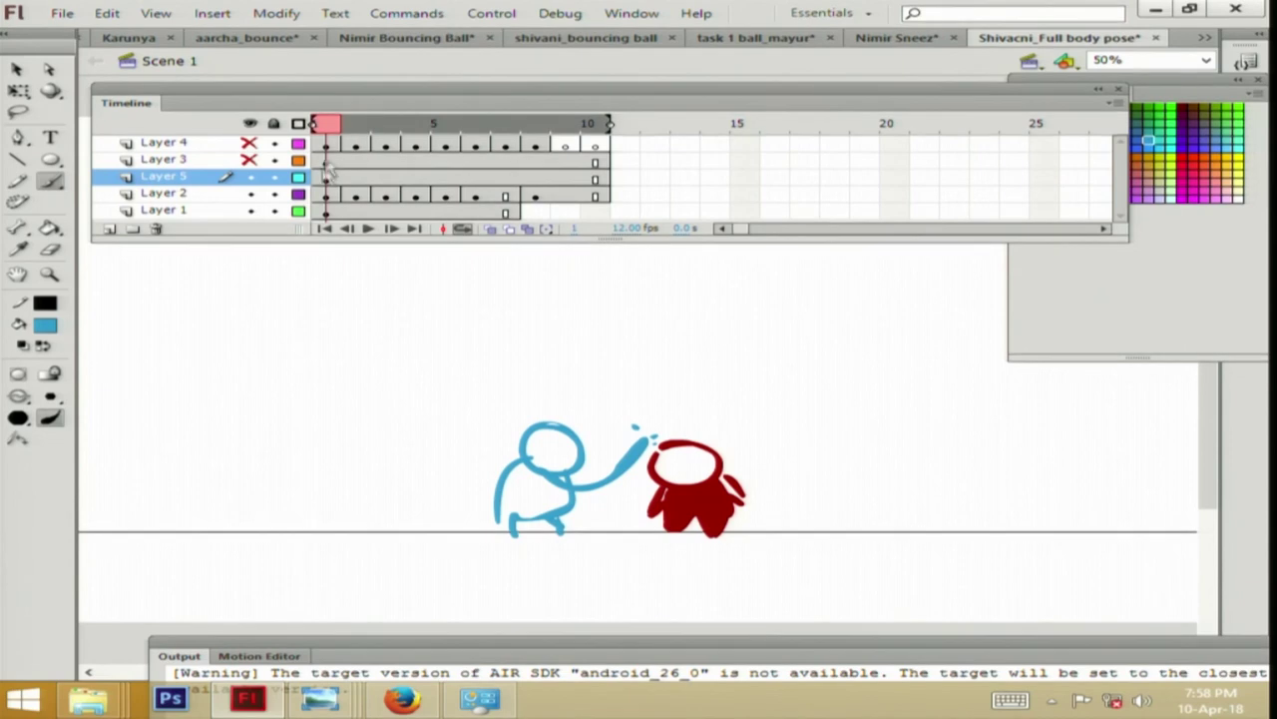